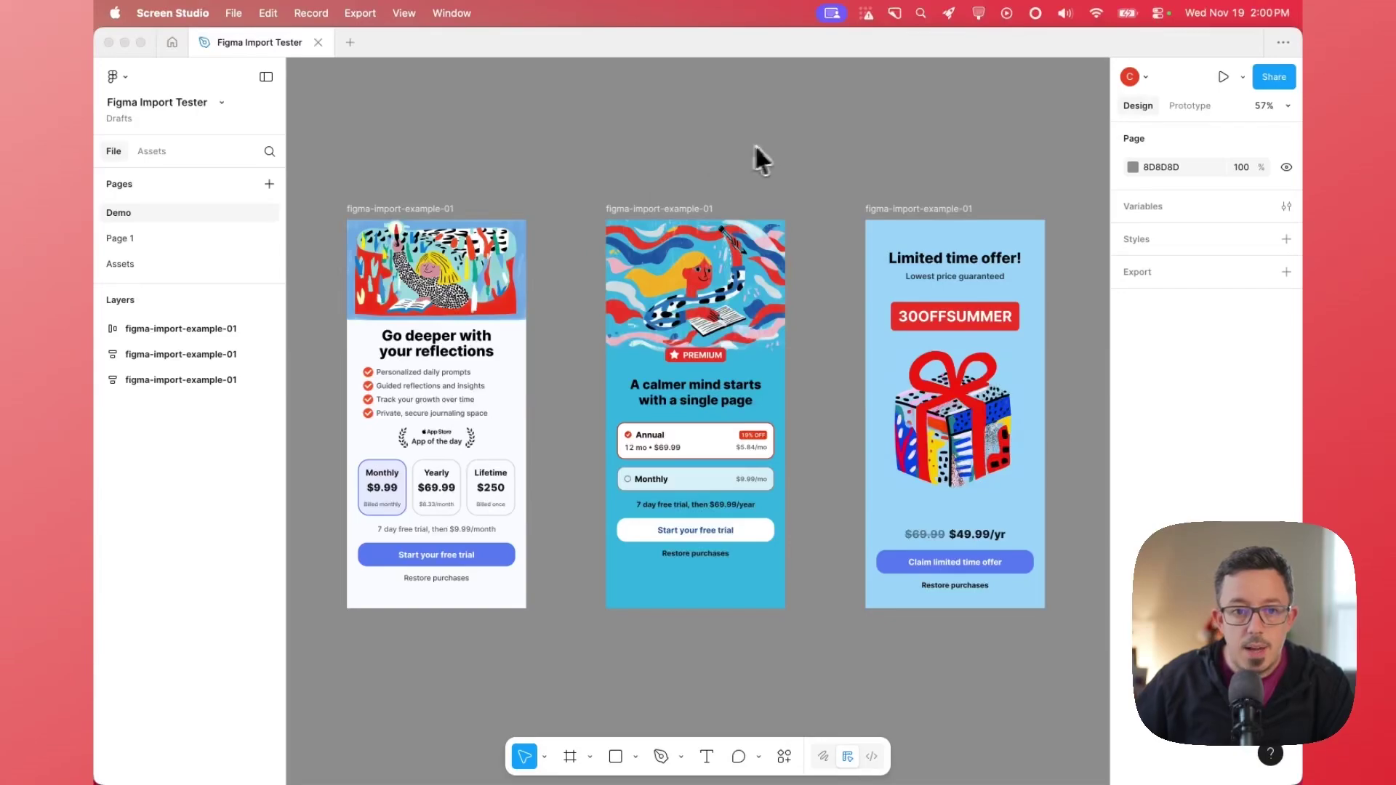
left_click(772, 145)
scroll(545, 160, "down", 2)
scroll(546, 160, "right", 1)
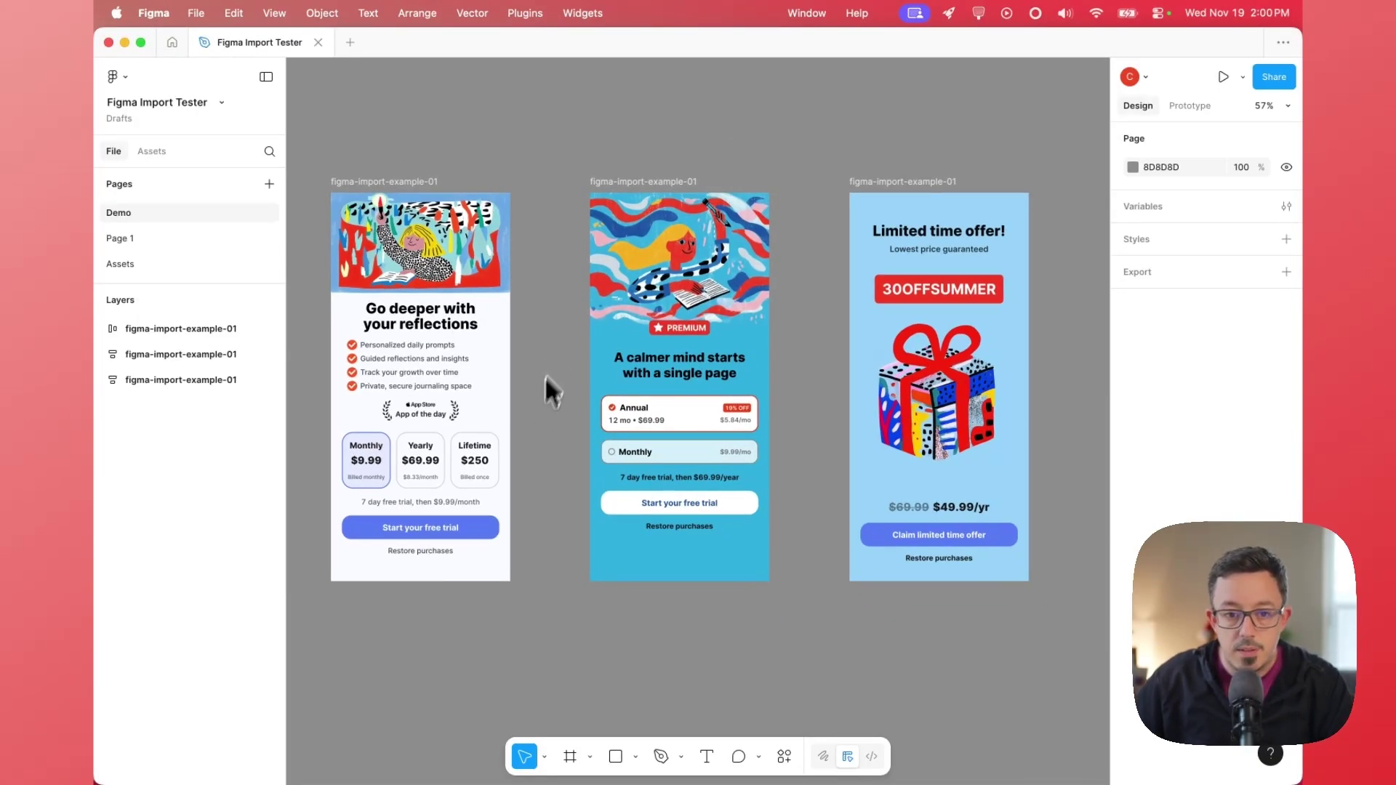
scroll(549, 356, "left", 1)
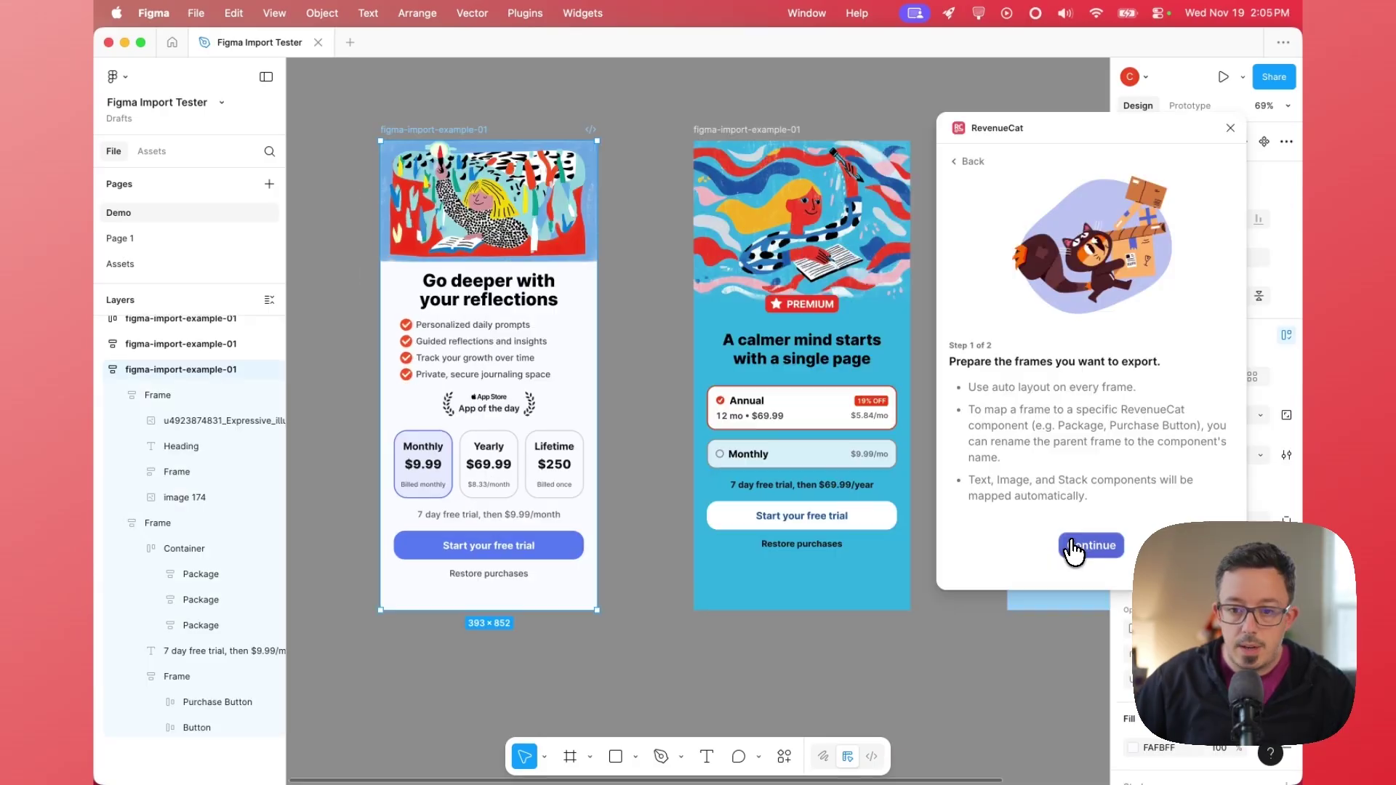
Export the three selected figma-import-example-01 frames as RevenueCat paywalls and open the in-app preview of the first exported paywall.
left_click(1091, 538)
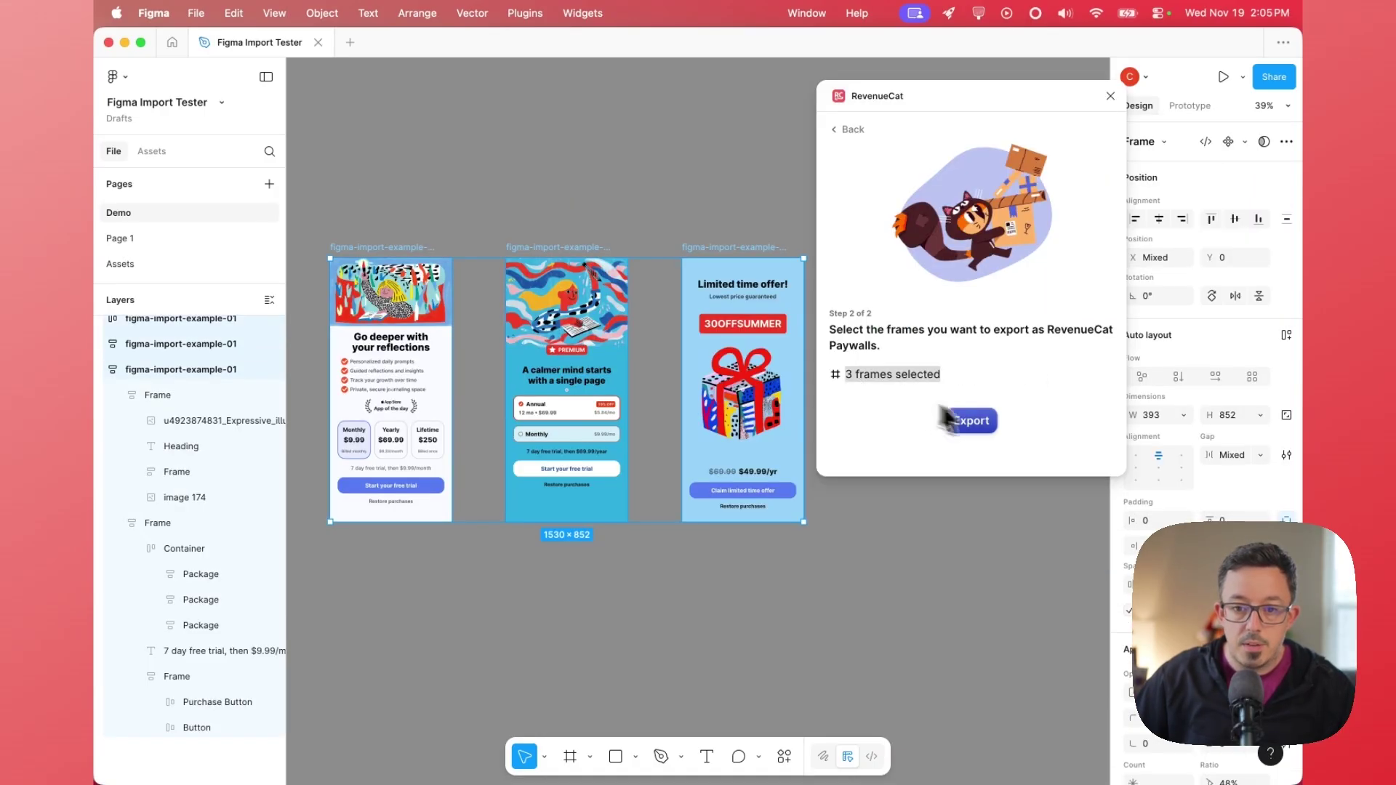
left_click(945, 415)
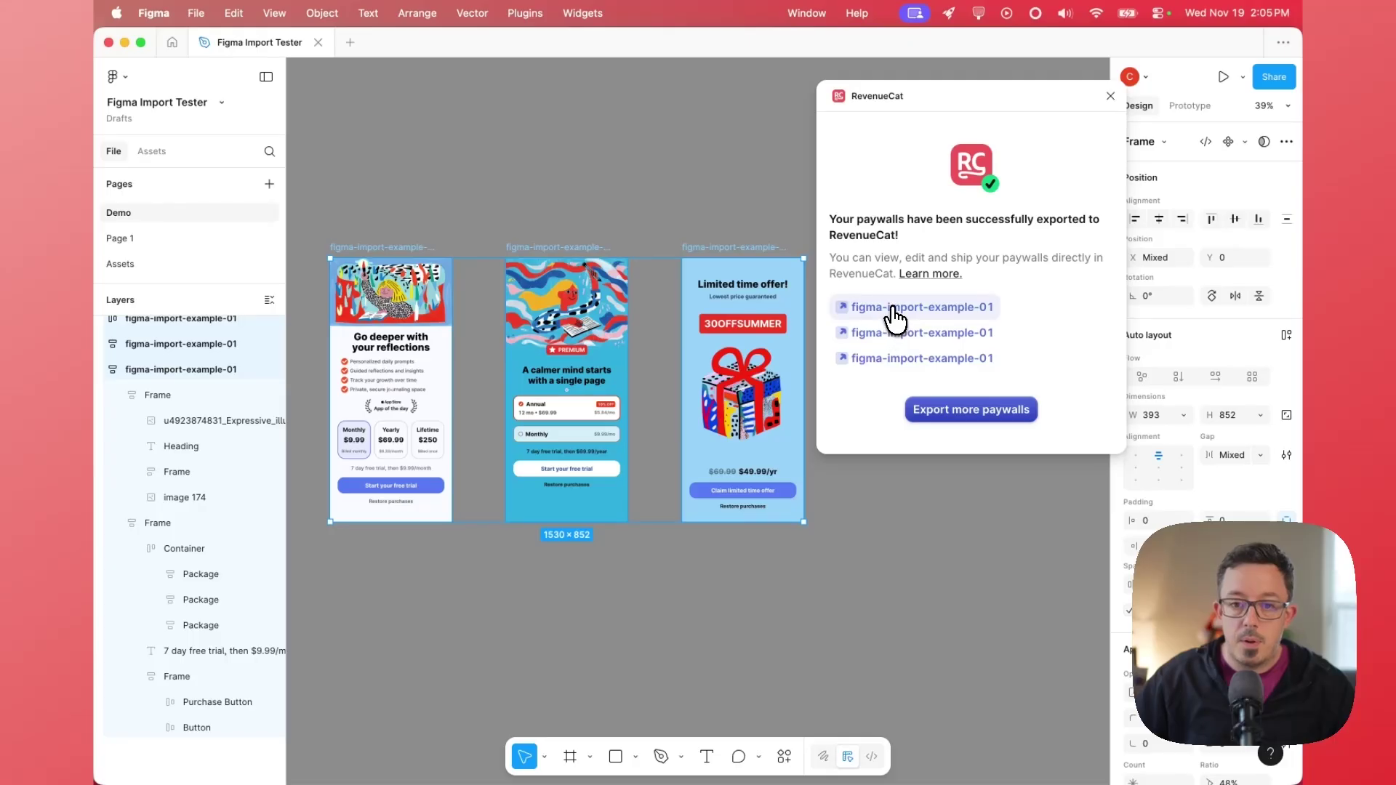
left_click(893, 308)
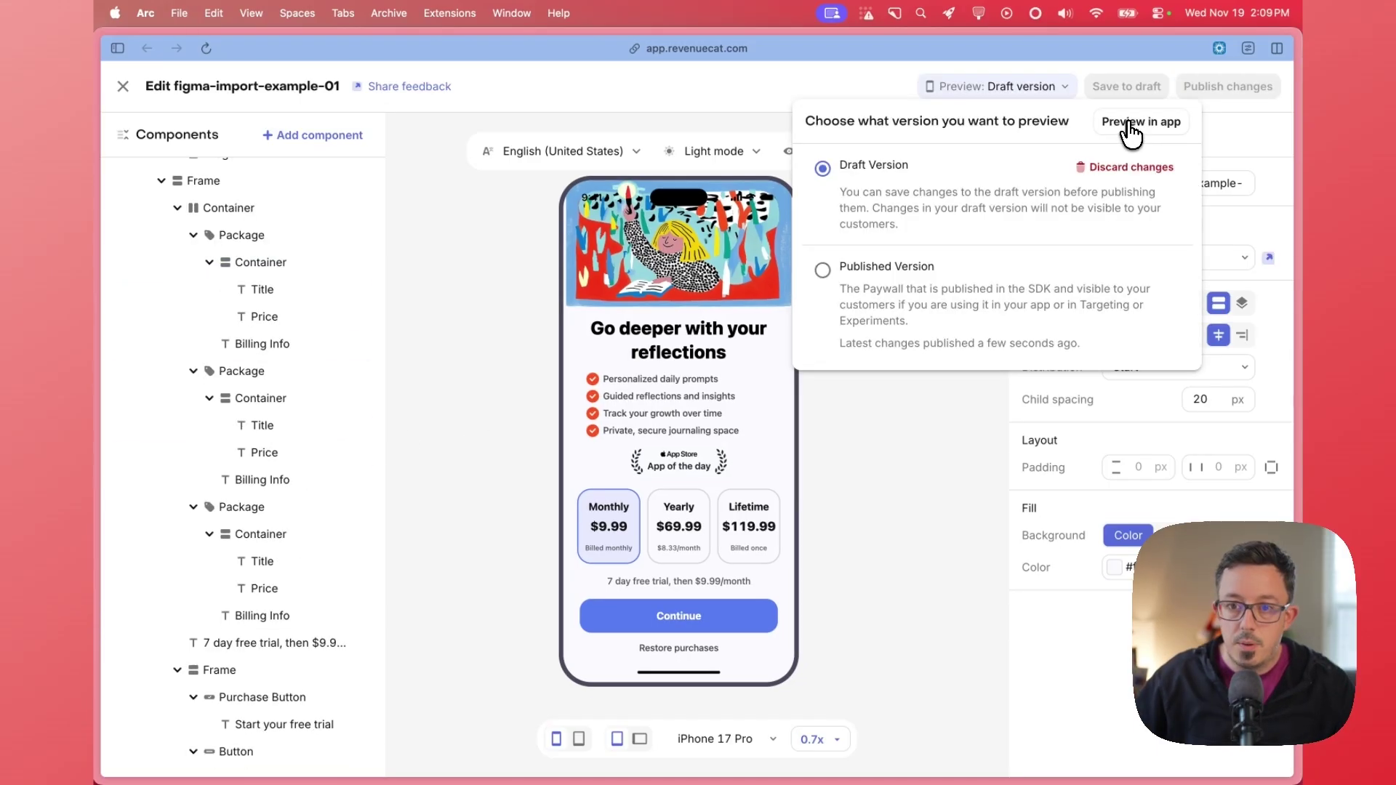
left_click(1129, 125)
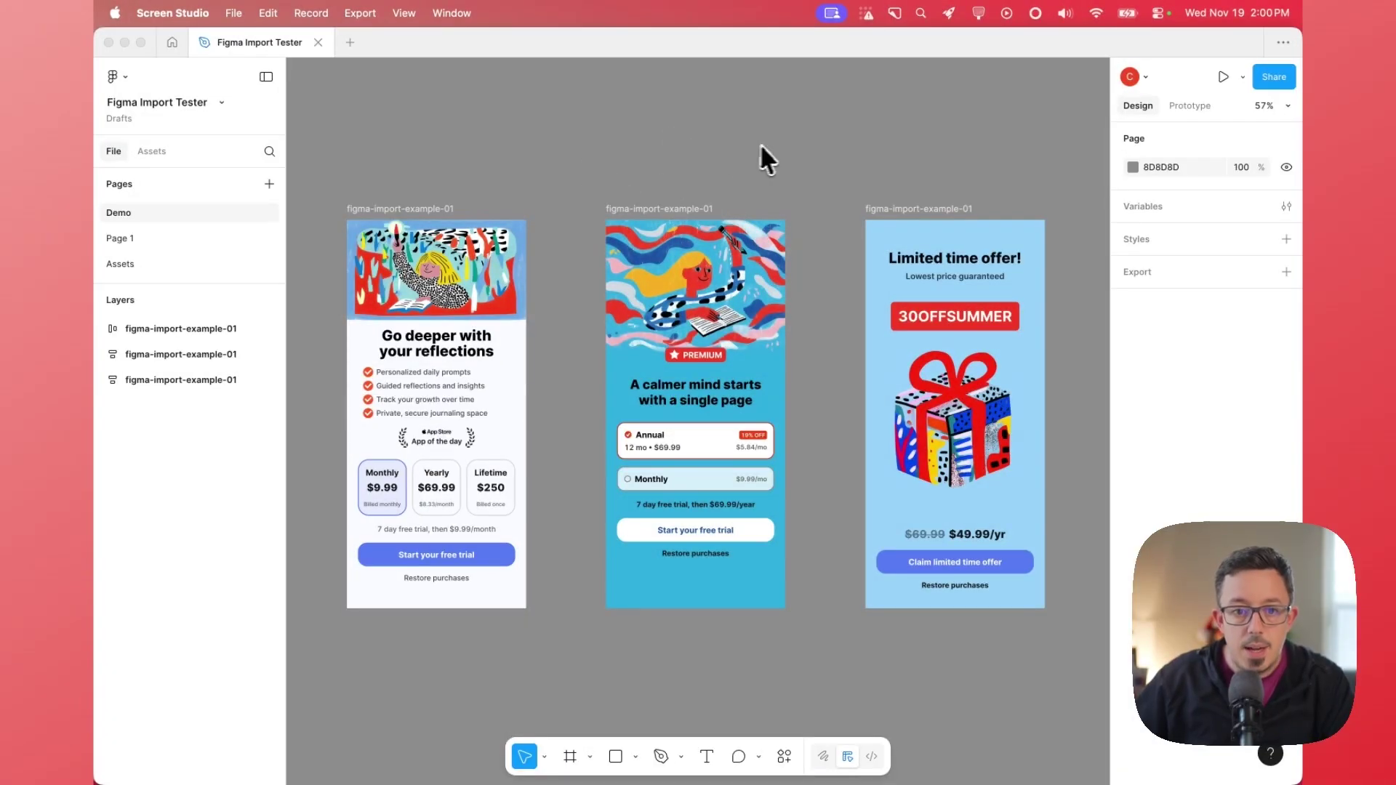
Select the first and second figma-import-example-01 frames in turn to examine their auto layout setup.
left_click(769, 143)
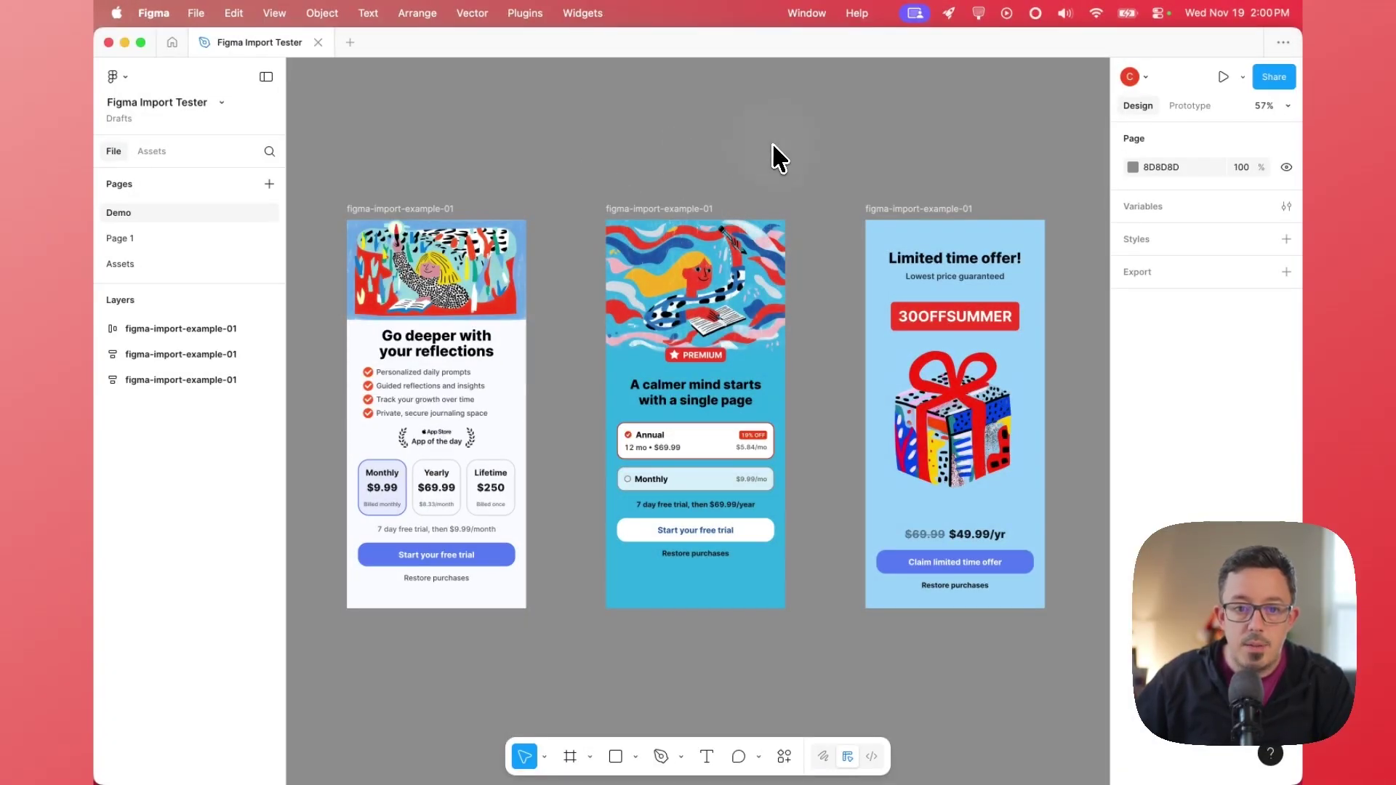
scroll(480, 185, "down", 2)
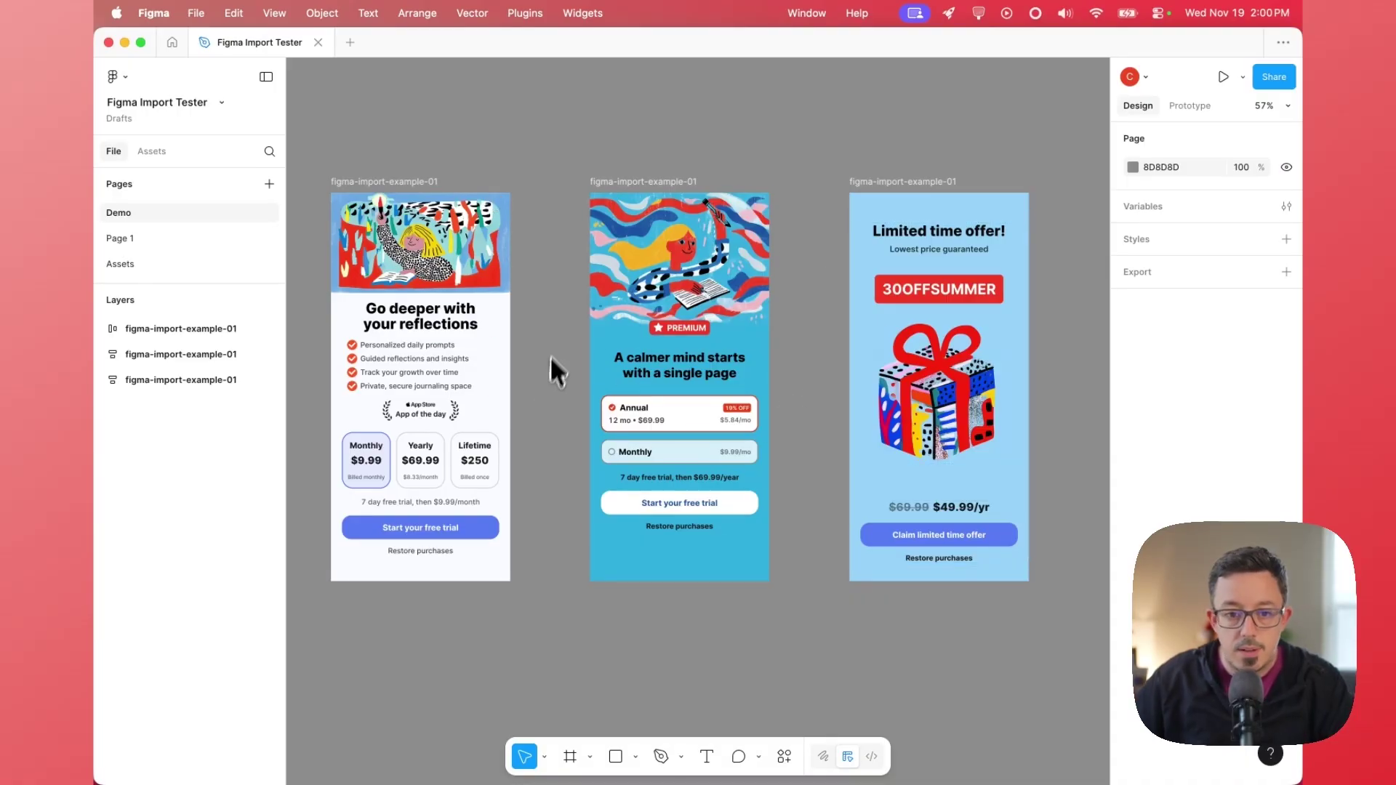
scroll(552, 342, "left", 2)
left_click(424, 193)
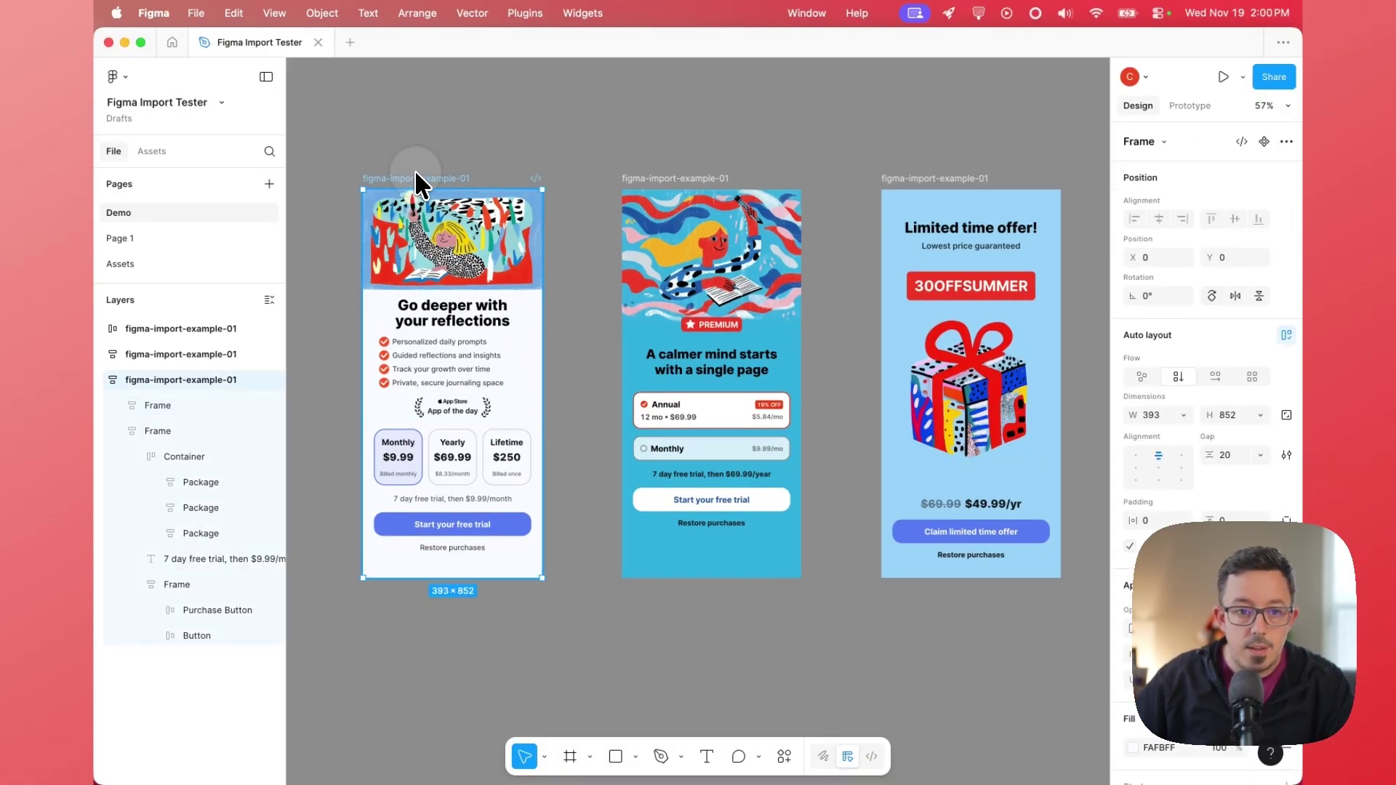
left_click(466, 491)
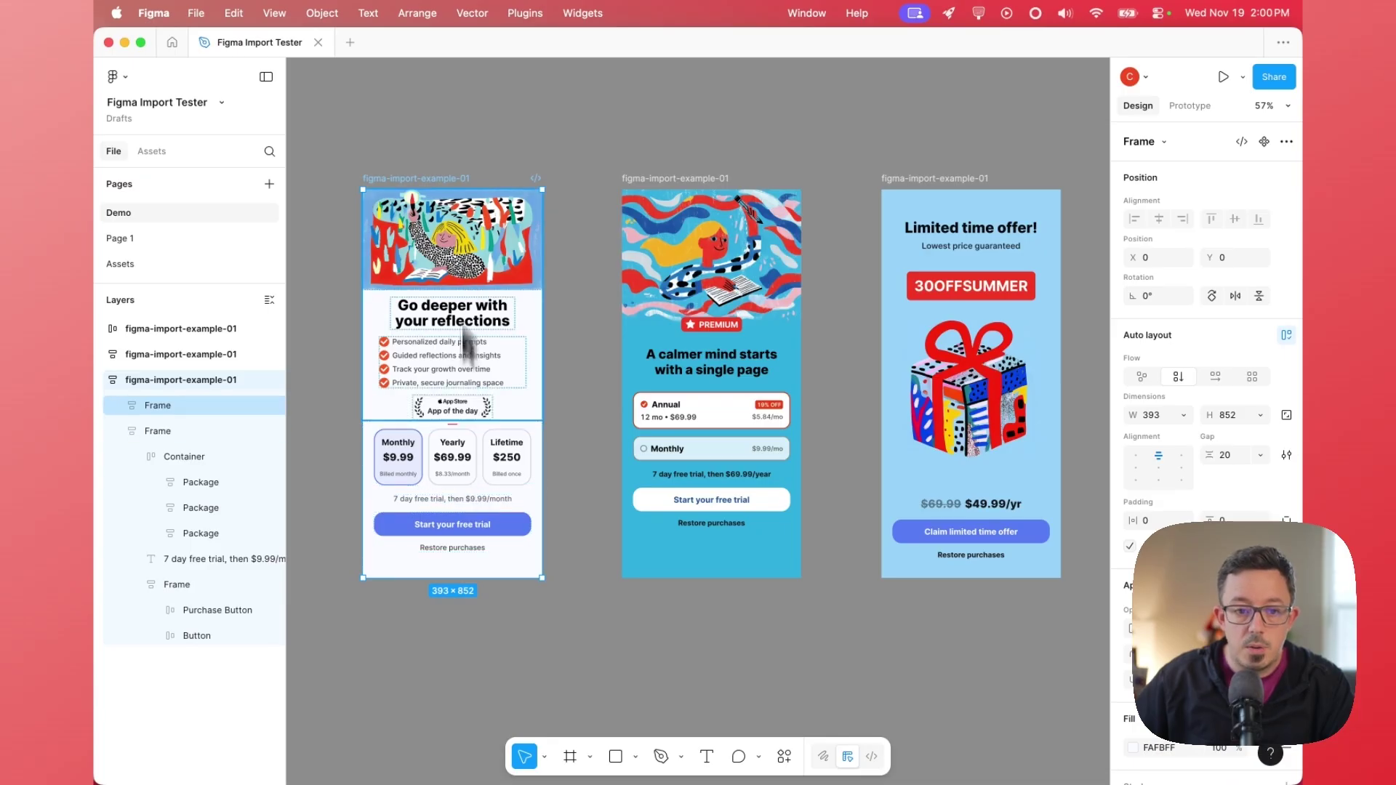
left_click(674, 178)
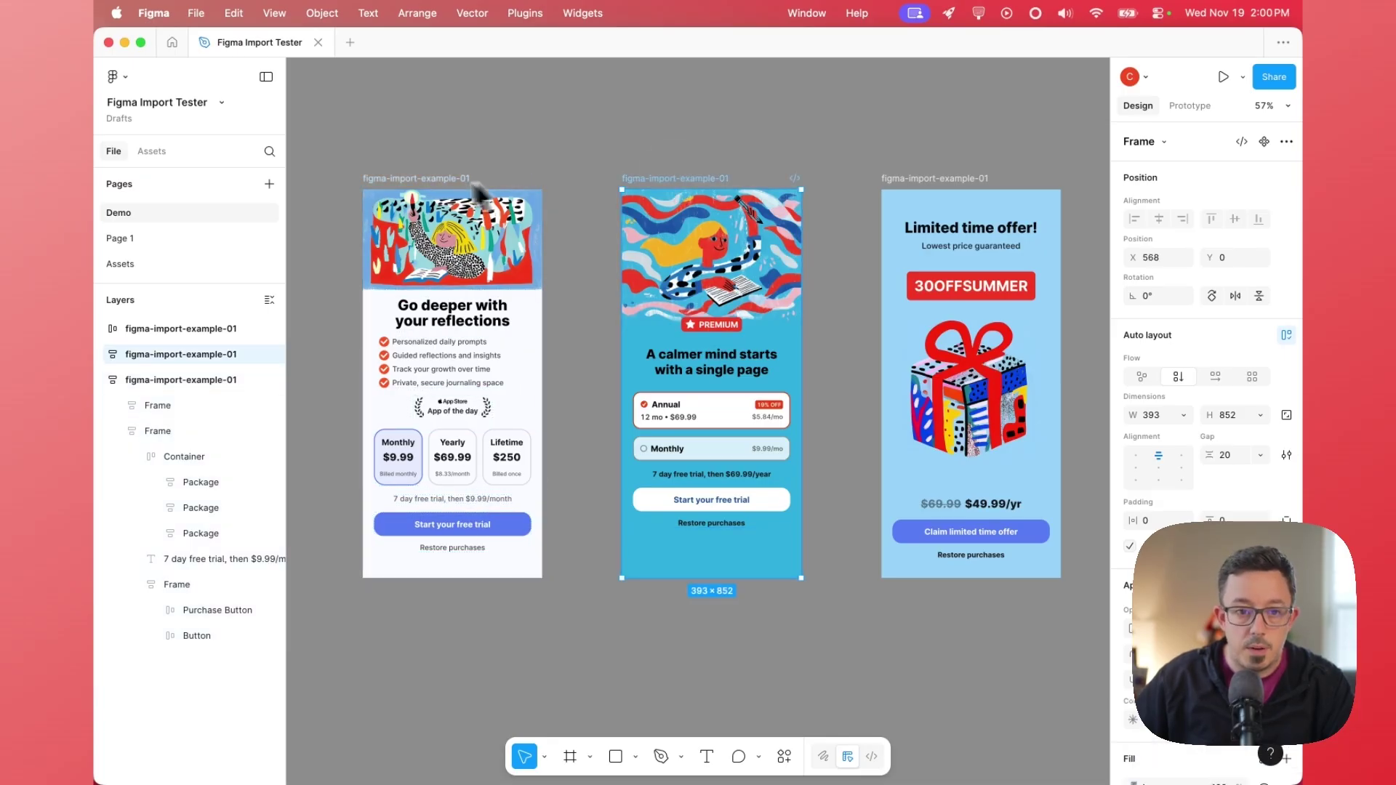
Try resizing the first and second paywall frames to test their auto layout, undoing each resize.
left_click(436, 193)
left_click_drag(543, 311, 595, 335)
key("super+z")
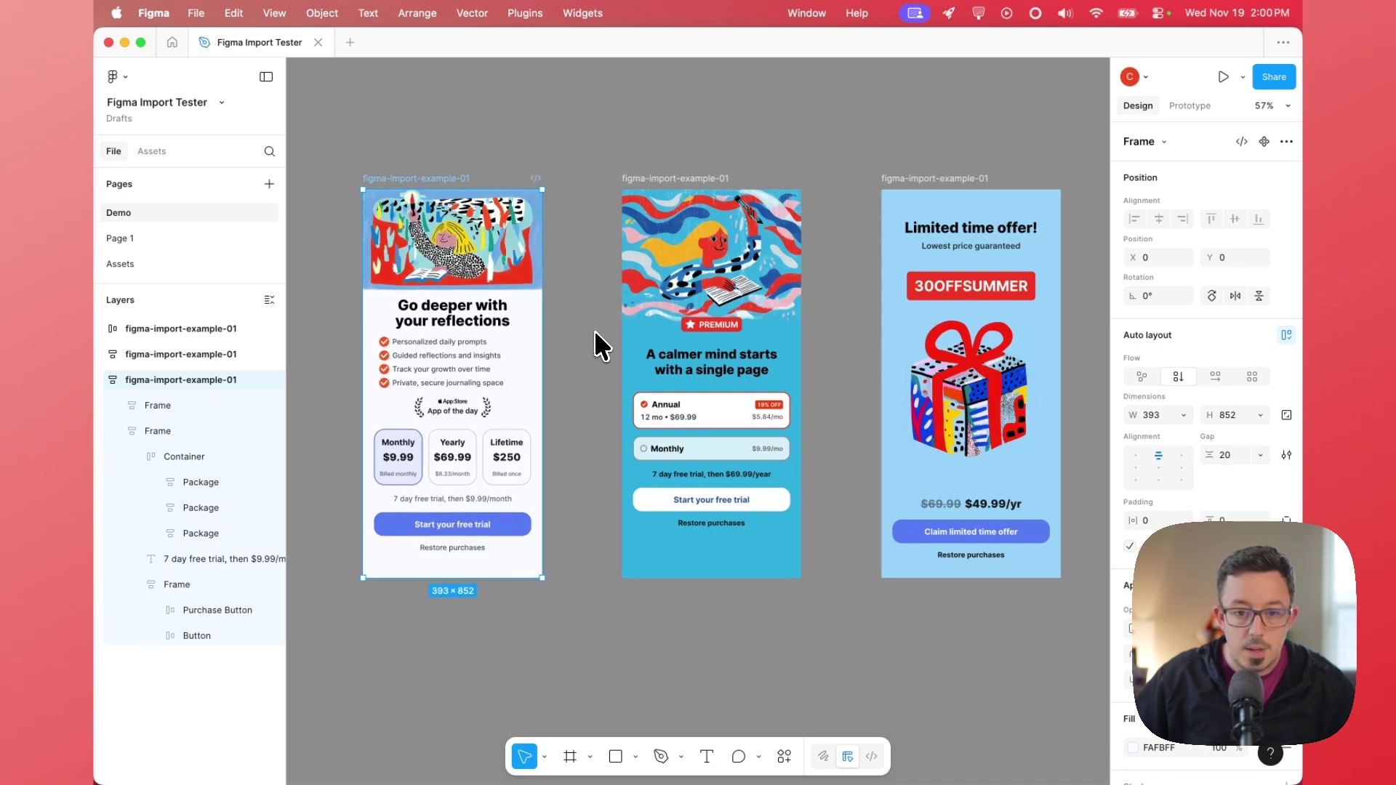
left_click(674, 185)
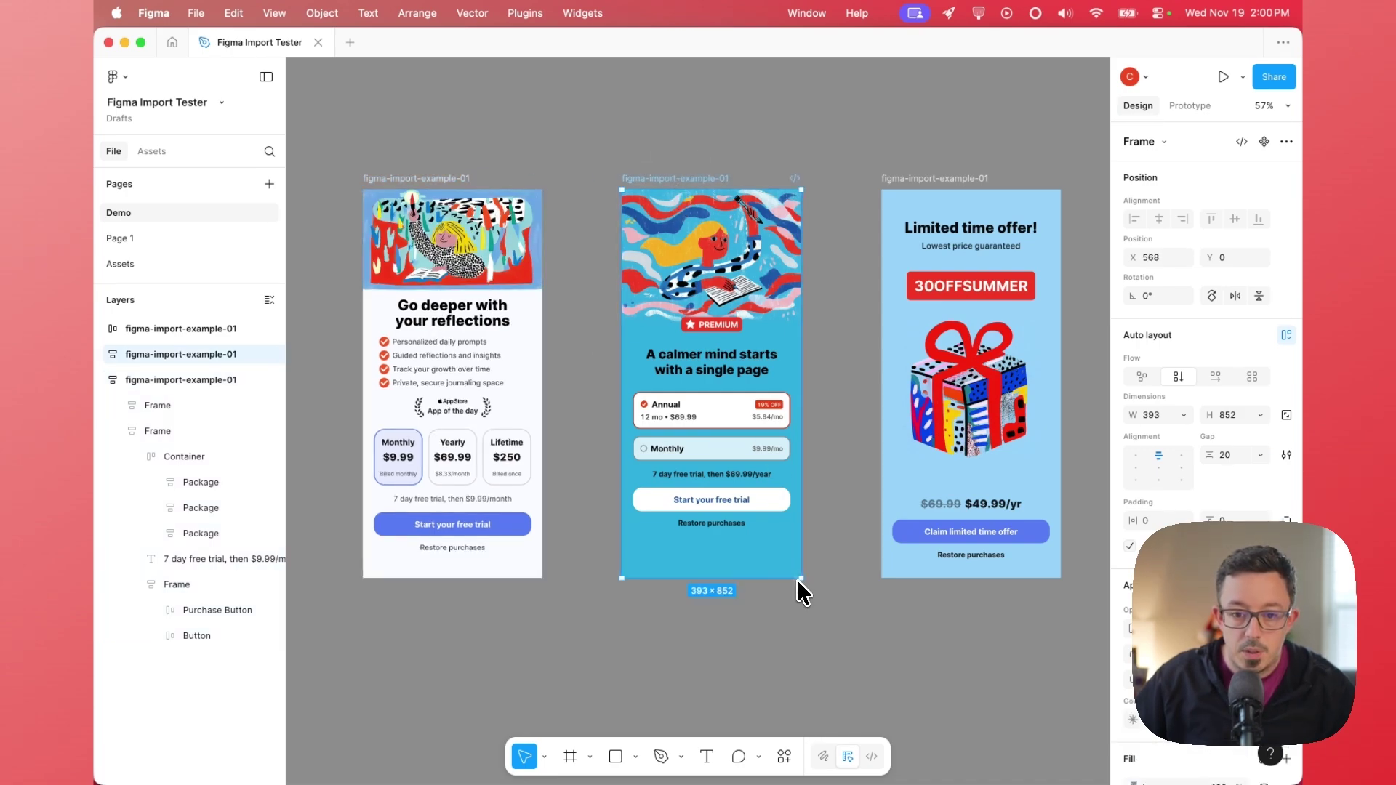
left_click_drag(801, 579, 769, 573)
key("super+z")
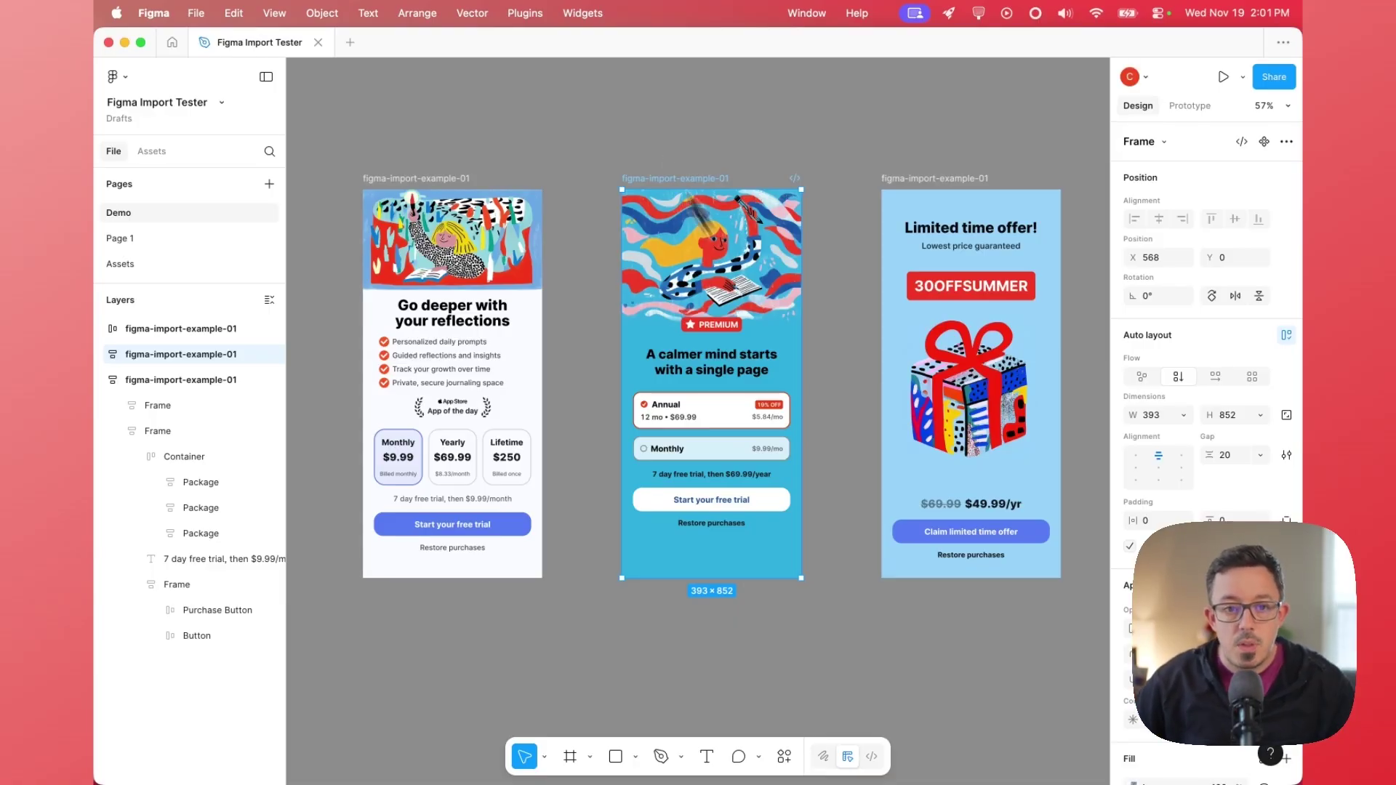
left_click(621, 89)
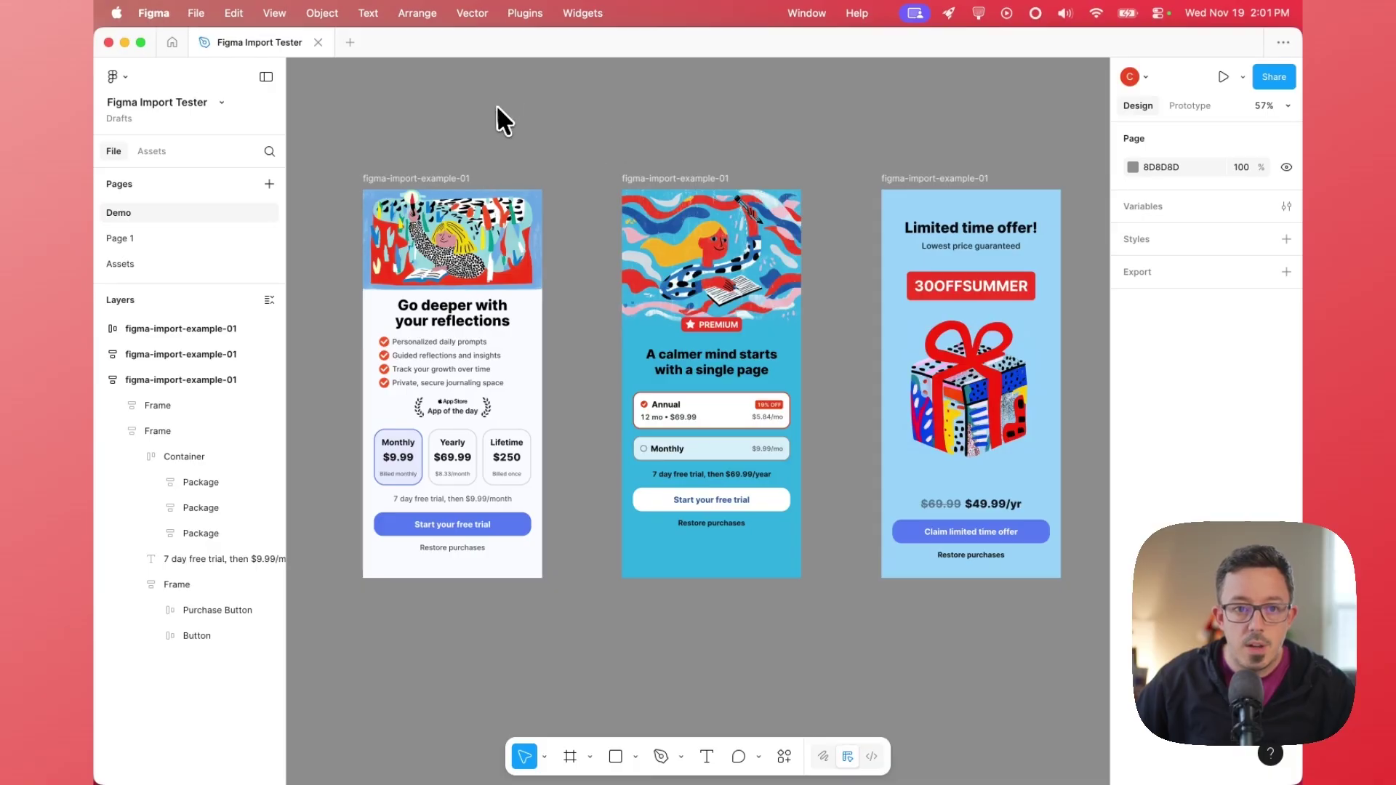
Find the RevenueCat plugin by searching the available plugins for "revenuecat" and run it.
left_click(527, 13)
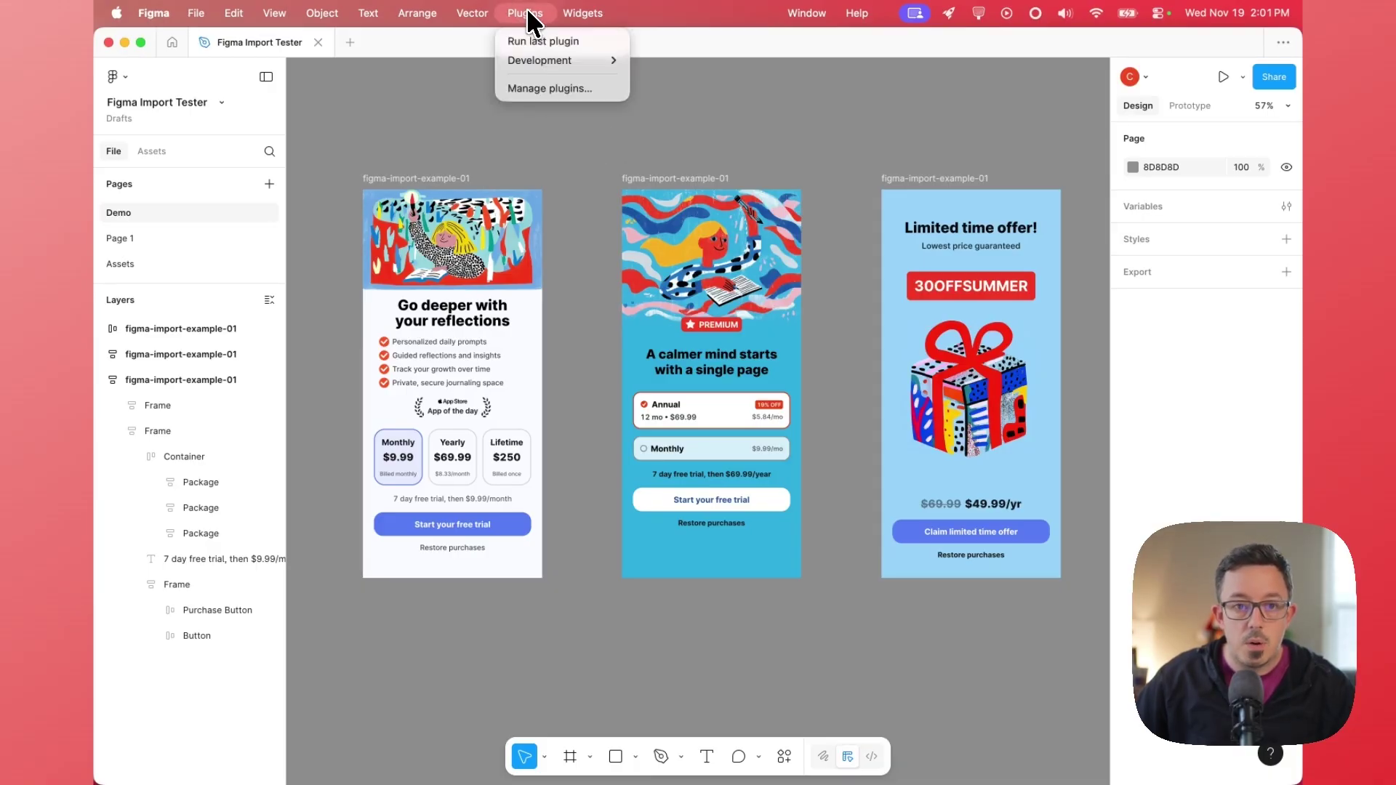
left_click(550, 88)
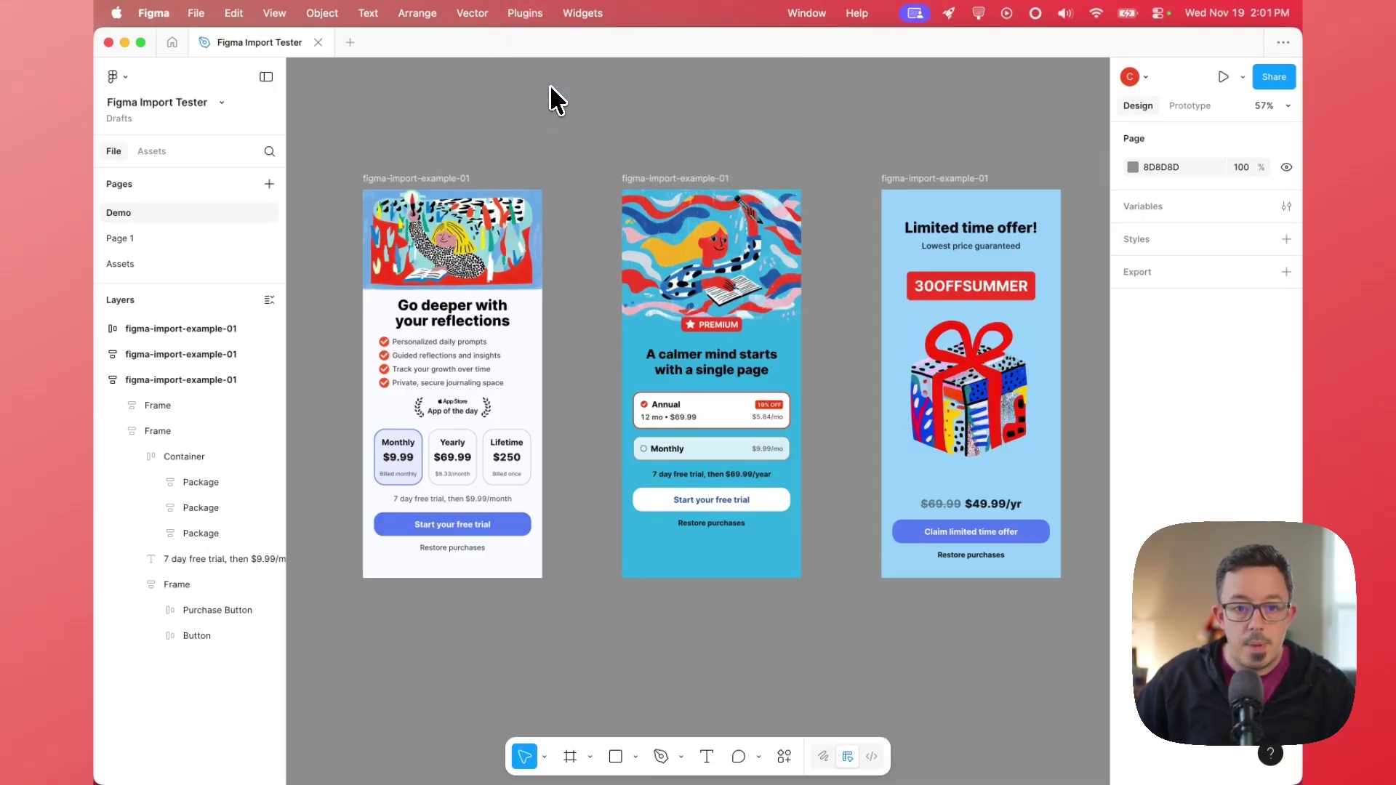
type("re")
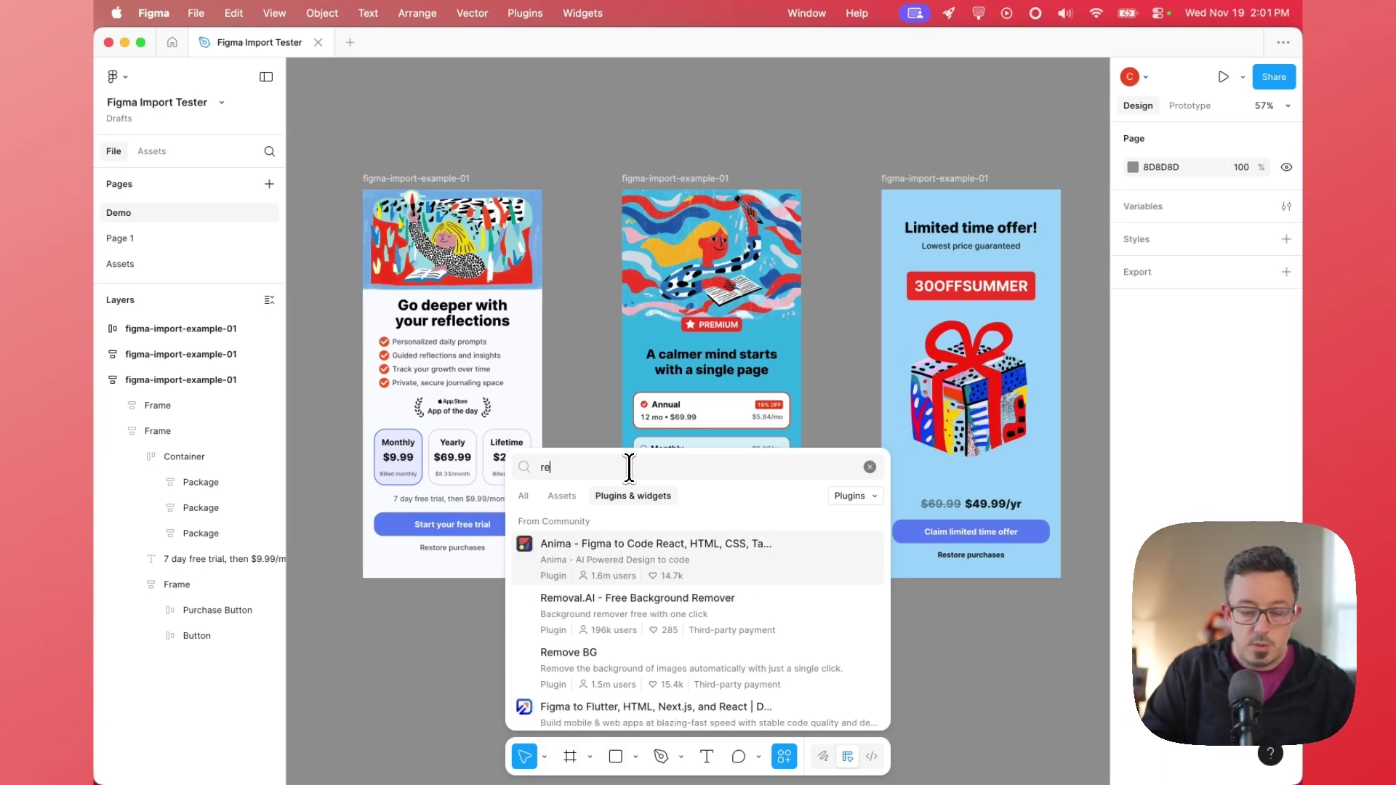
type("venuecat")
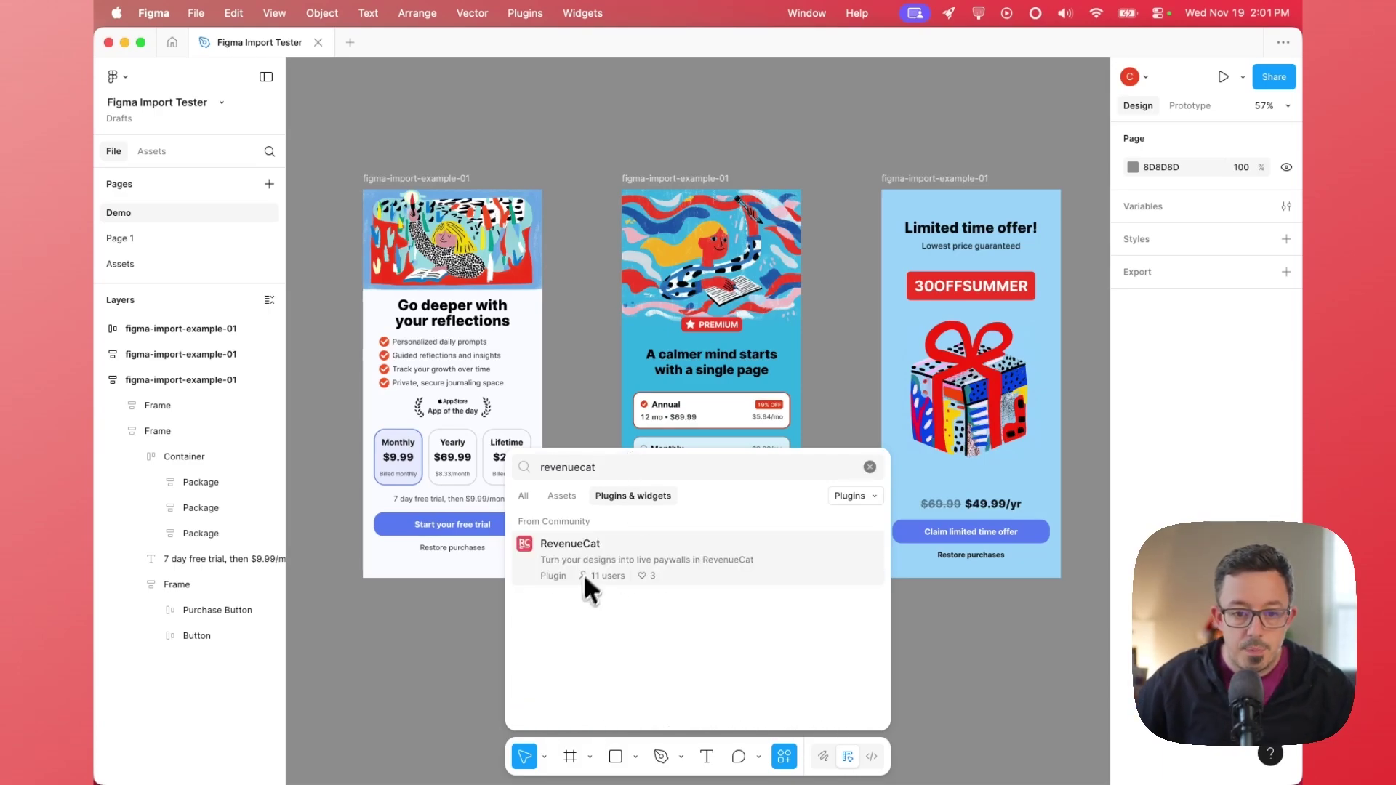
left_click(596, 553)
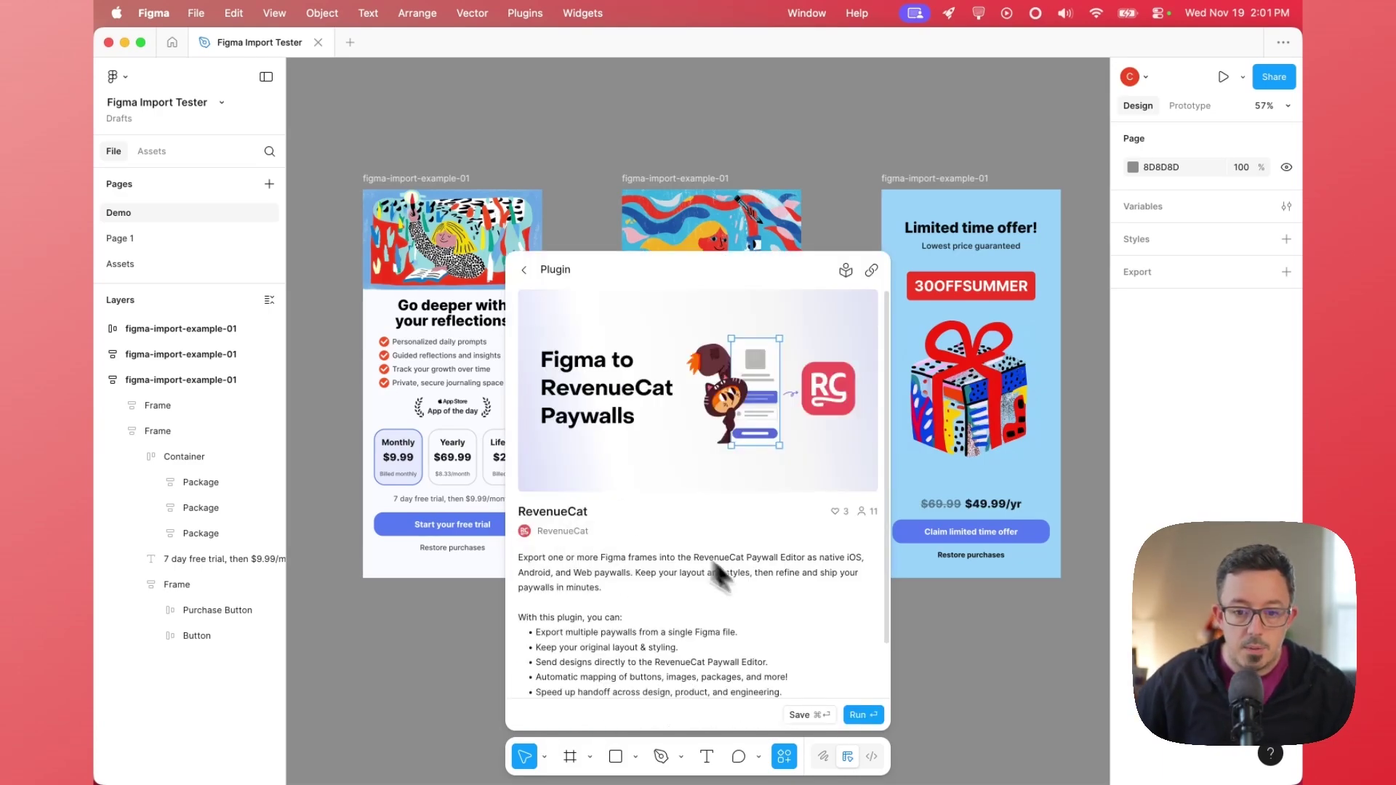
left_click(858, 715)
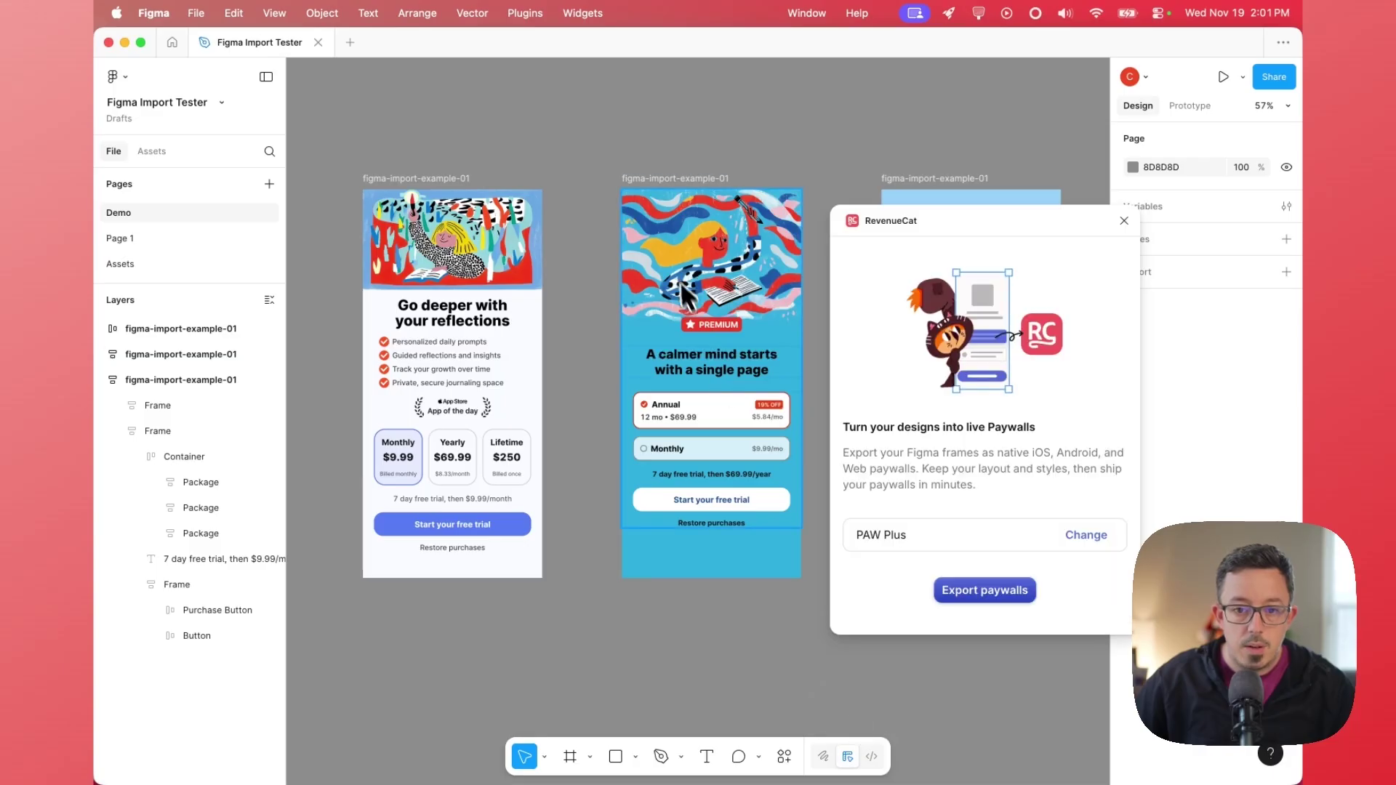
Move the RevenueCat plugin window toward the first two frames and open the form for changing the connected project.
left_click_drag(966, 218, 578, 133)
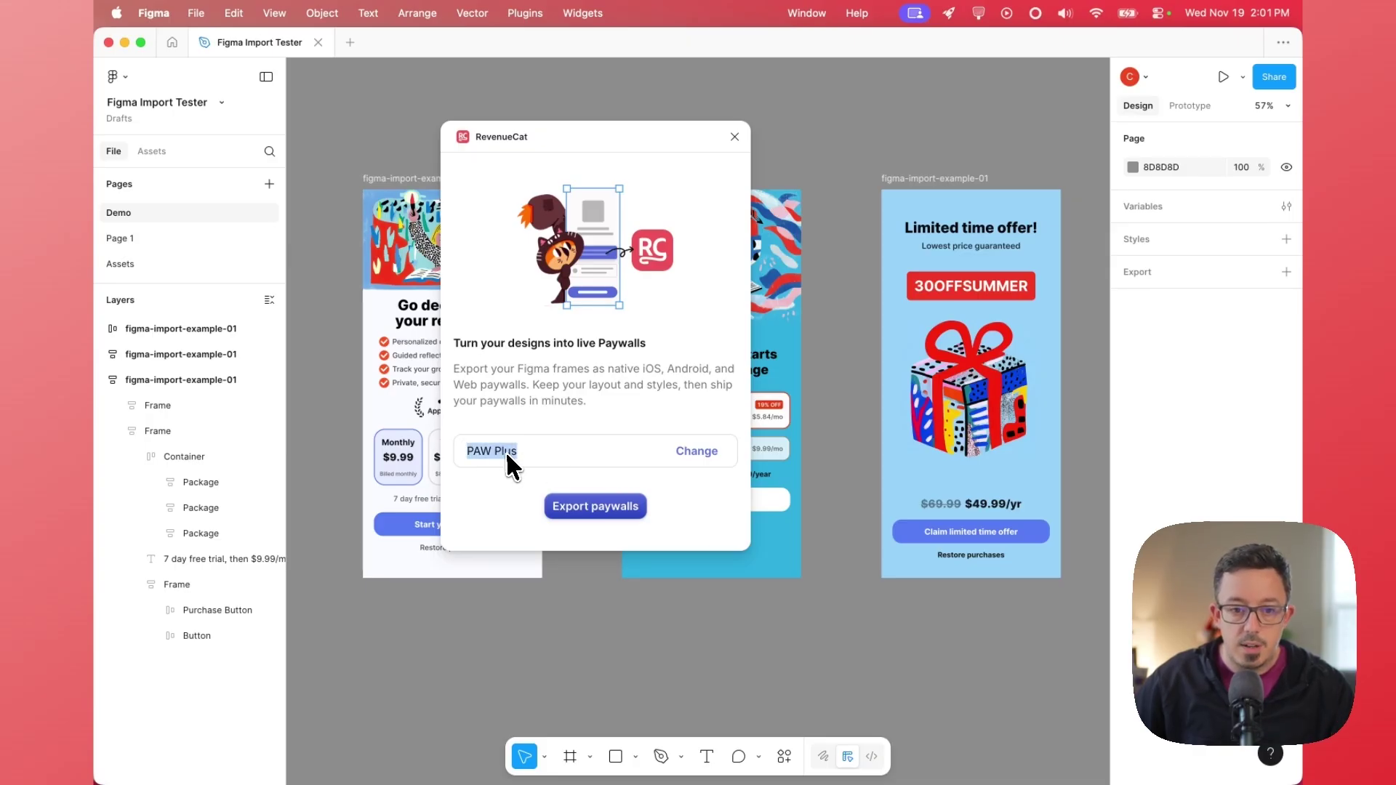
left_click(694, 452)
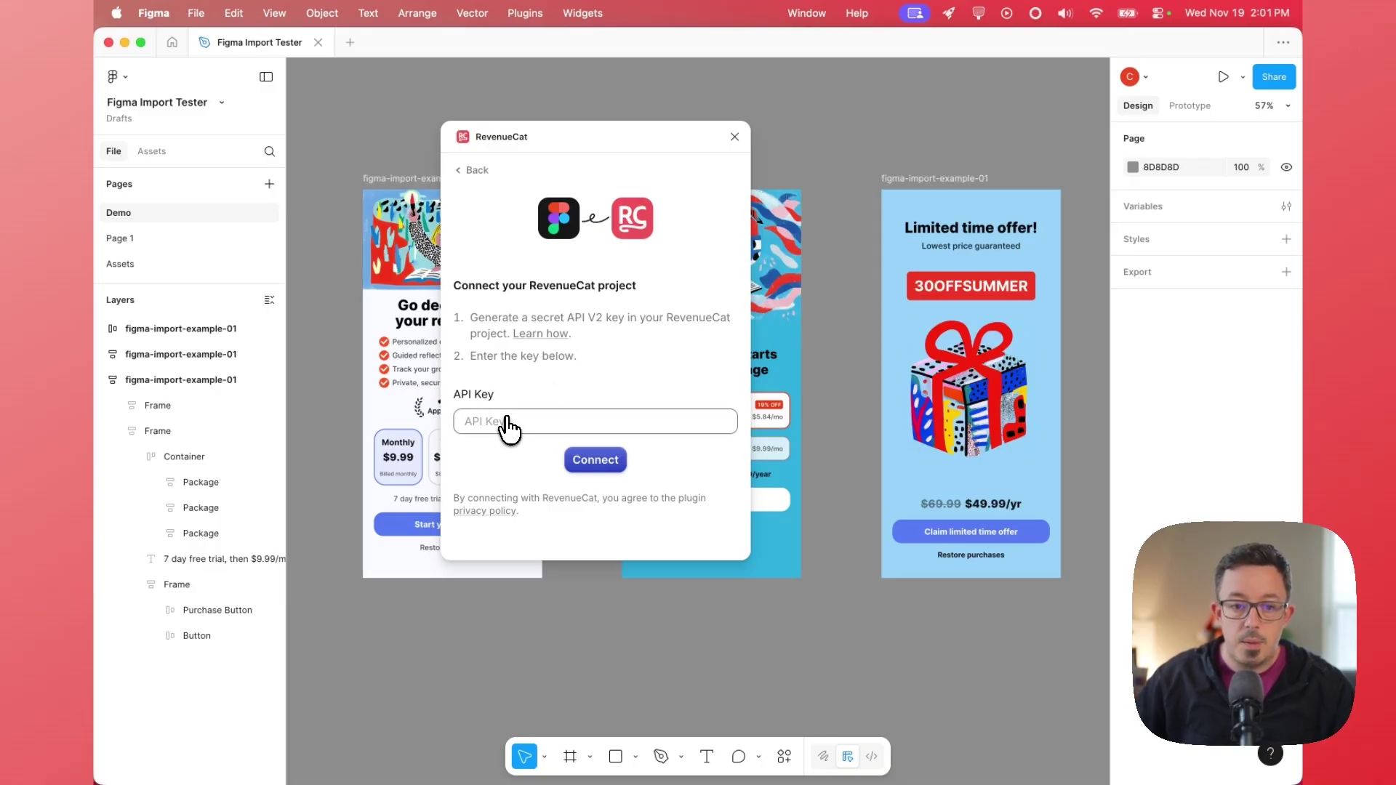
Switch to RevenueCat in the Arc browser and start a new secret API key for the PAW Plus project.
mouse_move(502, 748)
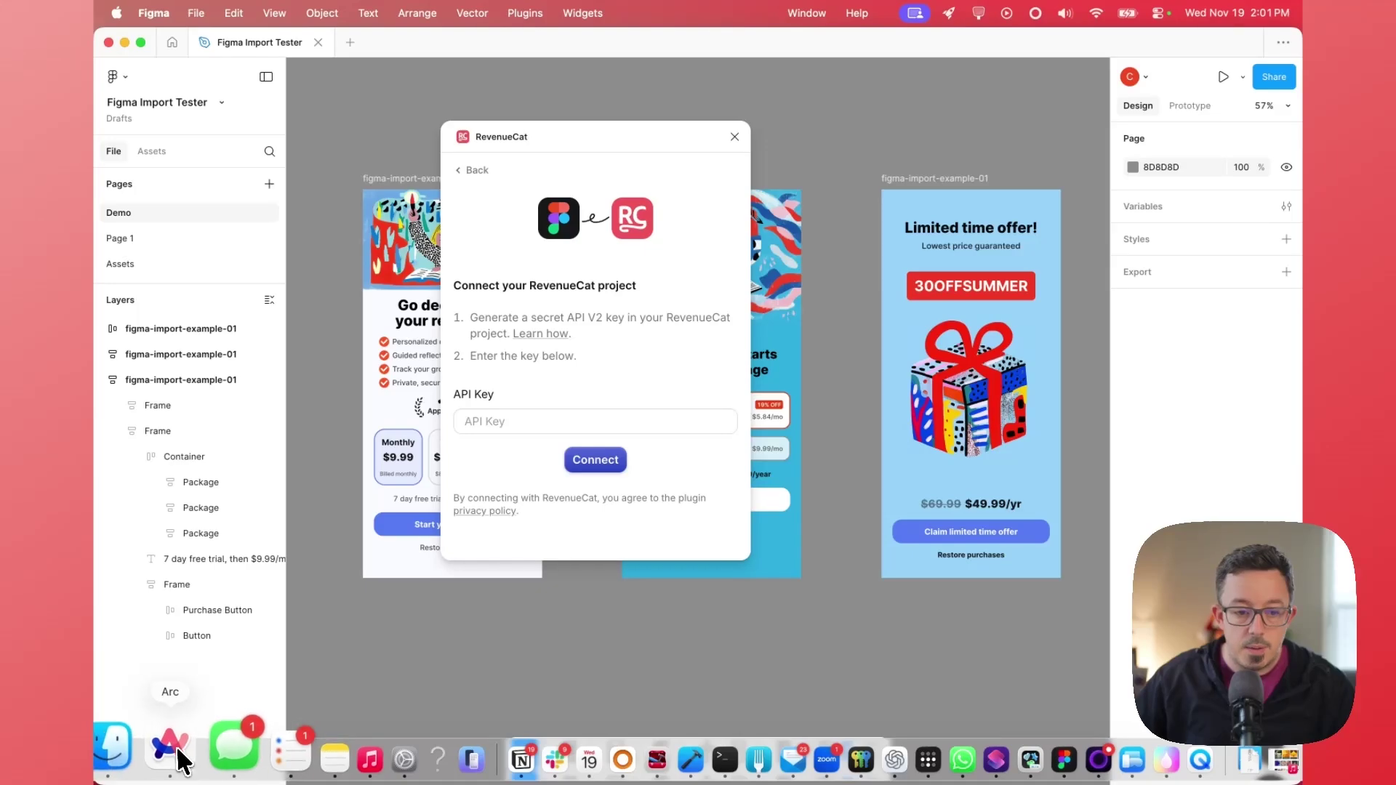
left_click(170, 744)
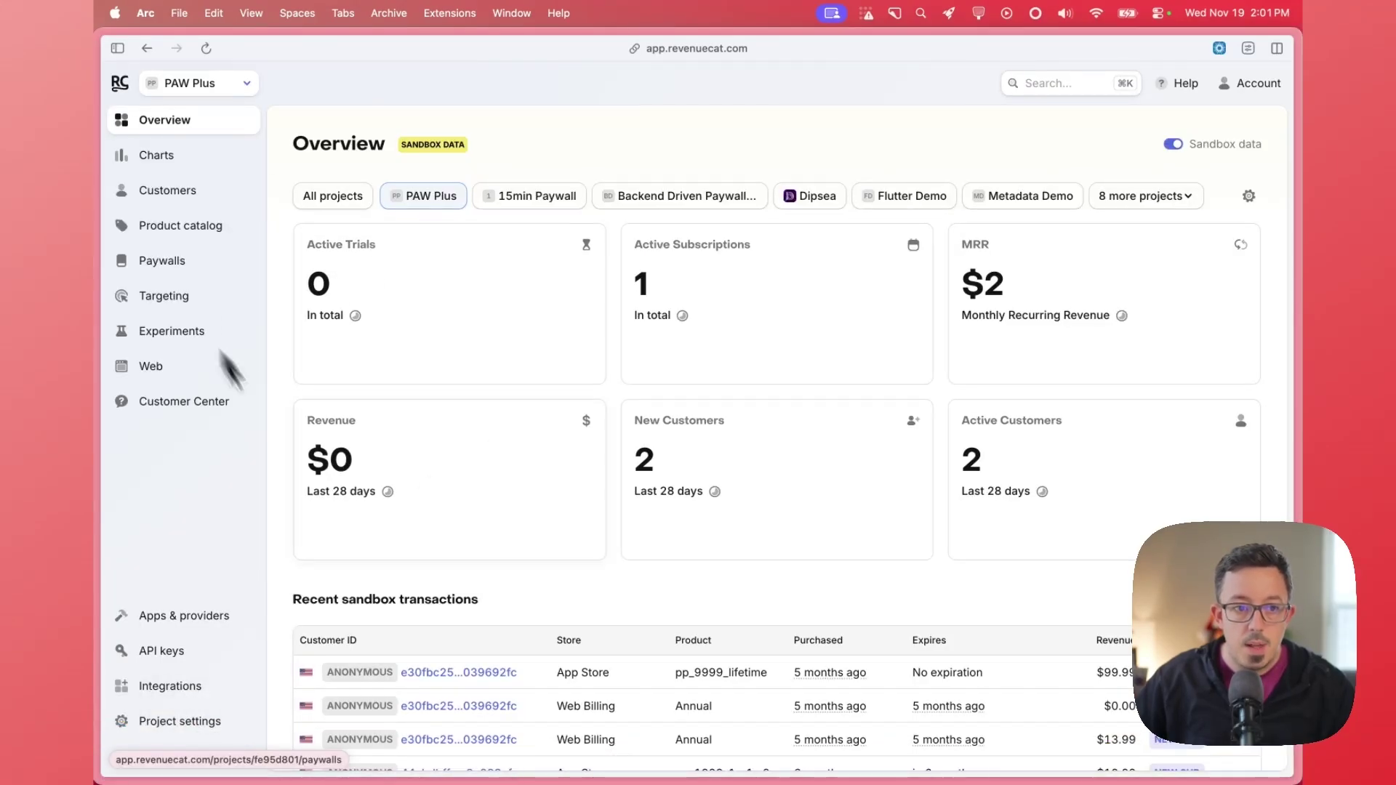
left_click(162, 654)
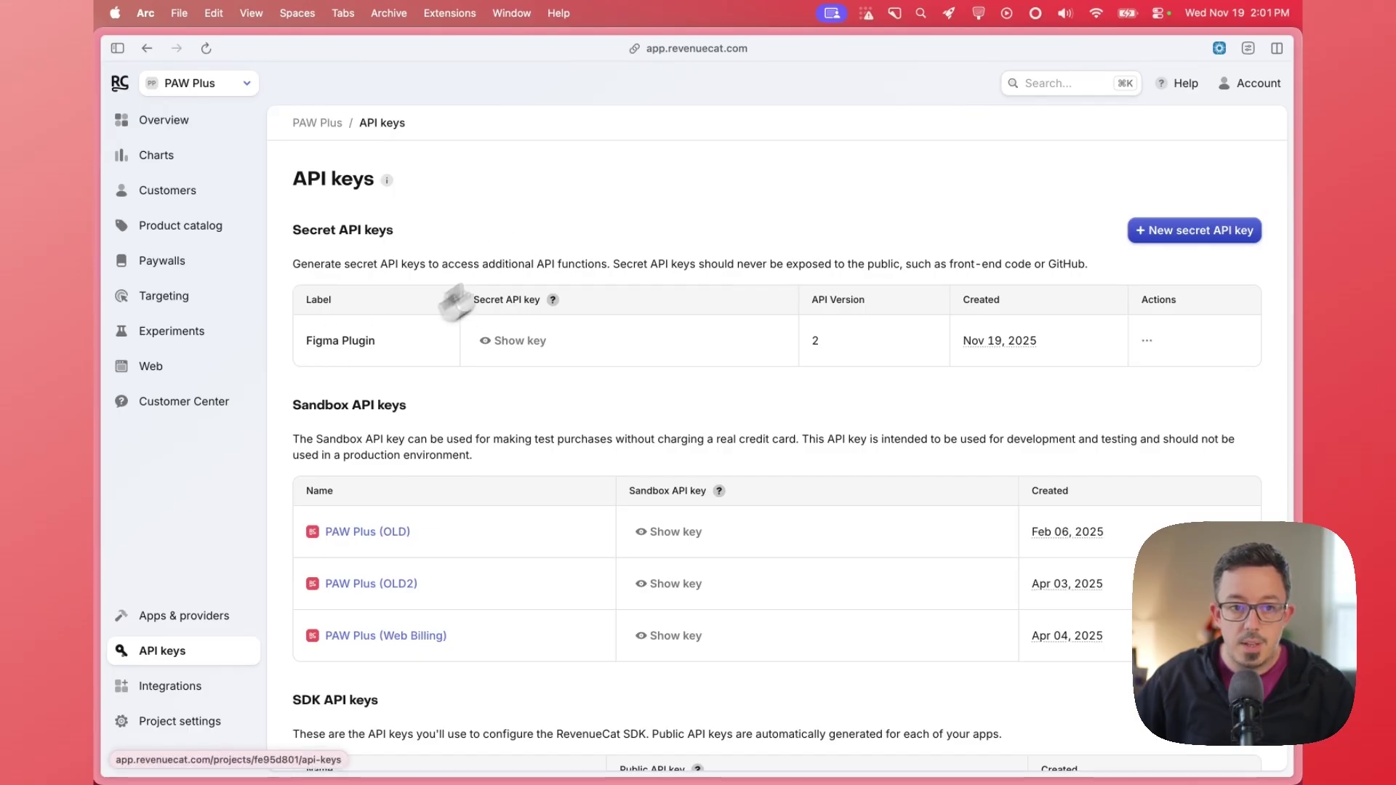
left_click(1167, 237)
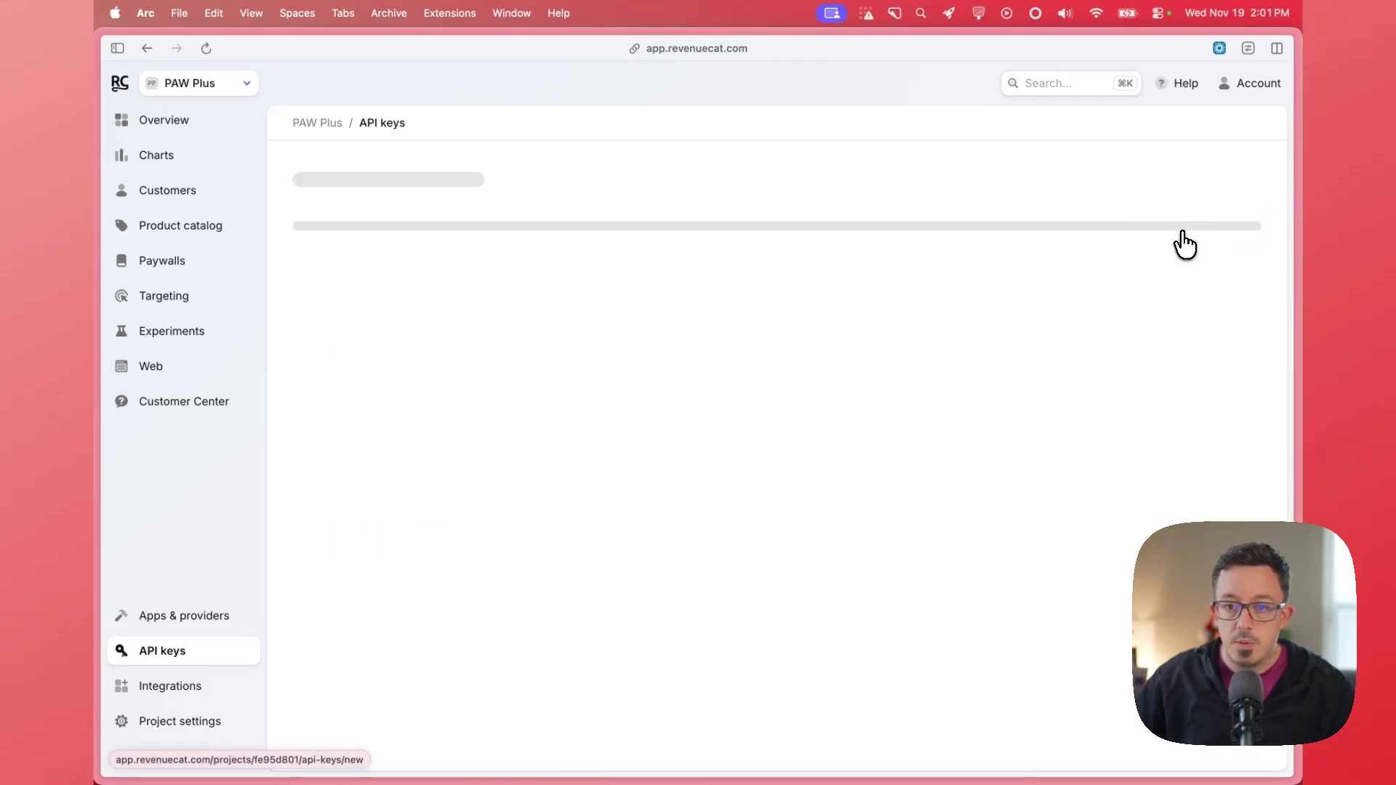
Name the new secret API key "Figma Plugin" and set its API version to V2.
left_click(607, 248)
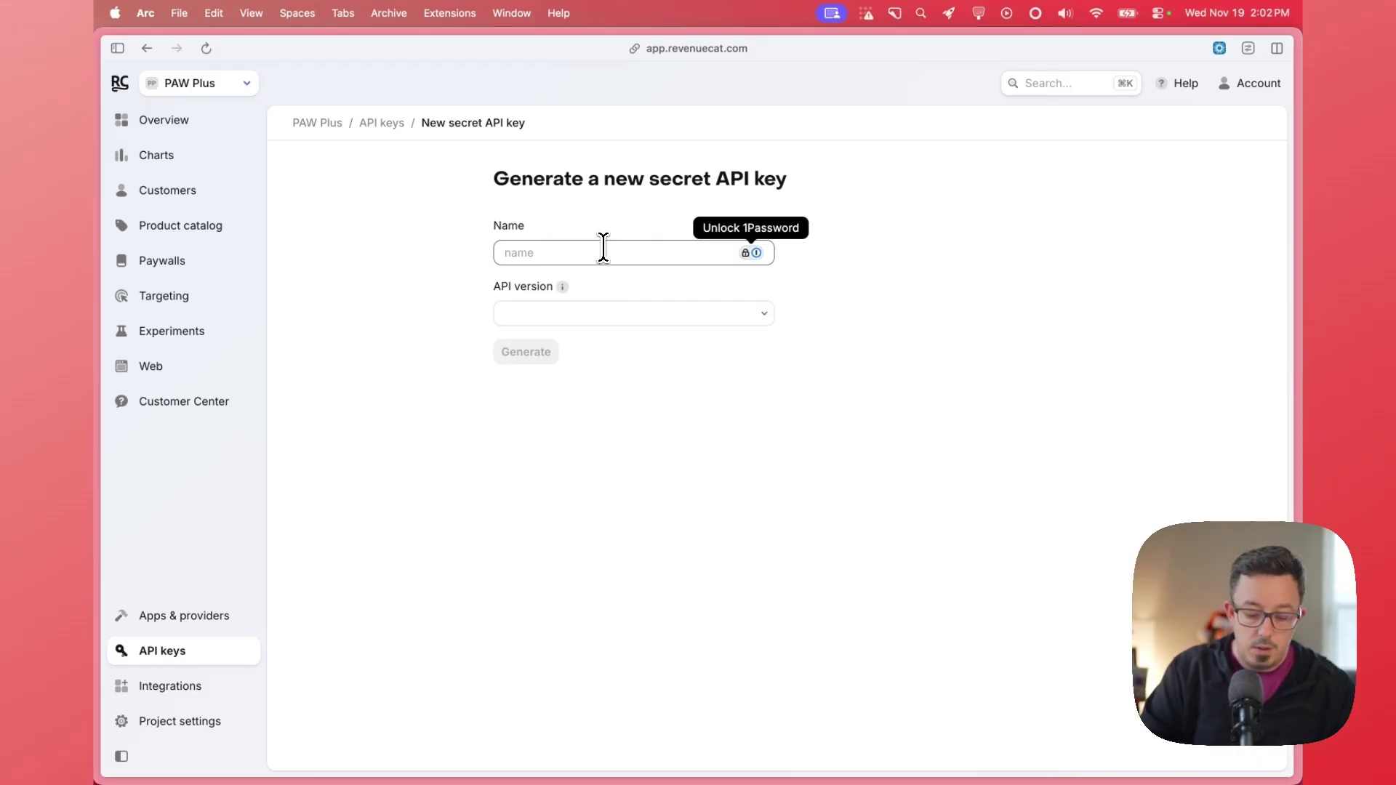
type("Figma Plug")
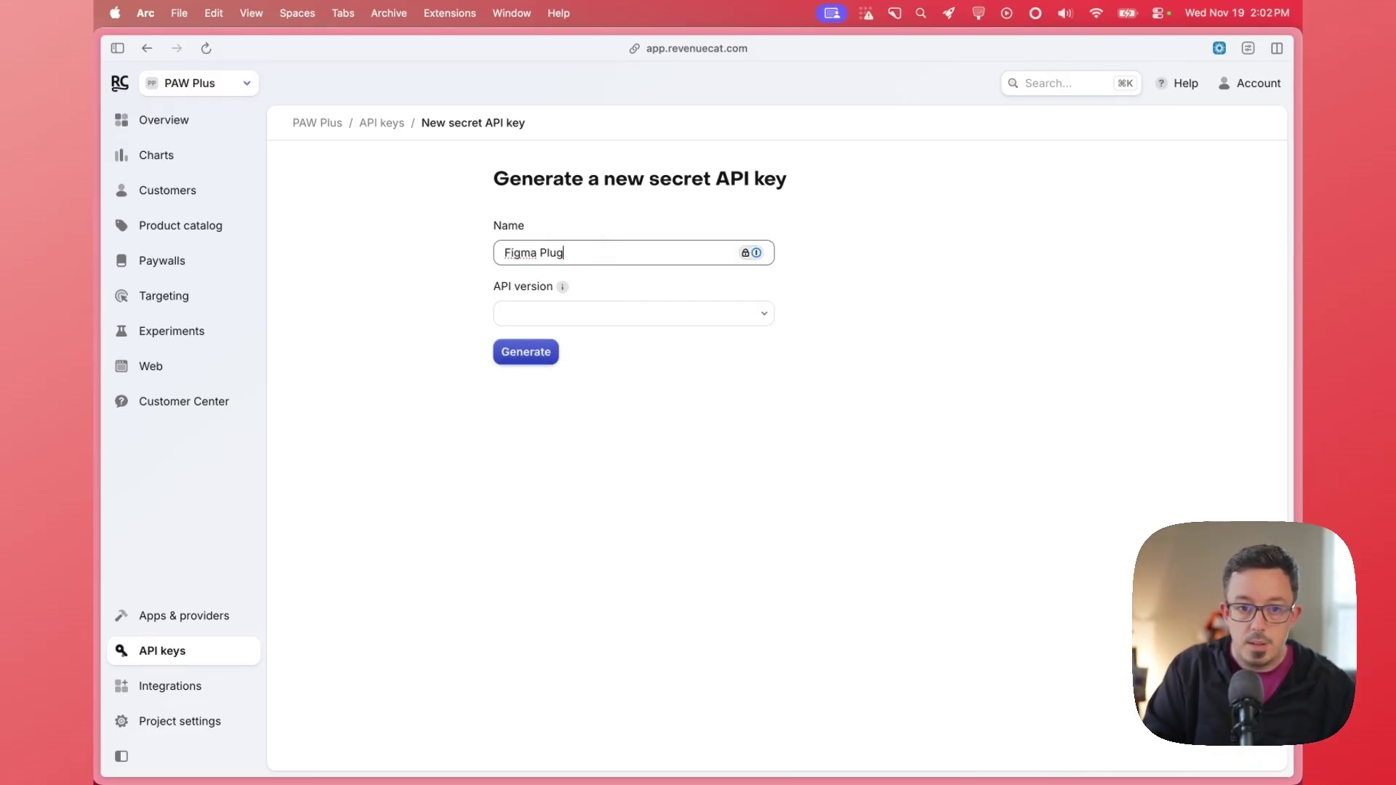
type("in")
left_click(574, 318)
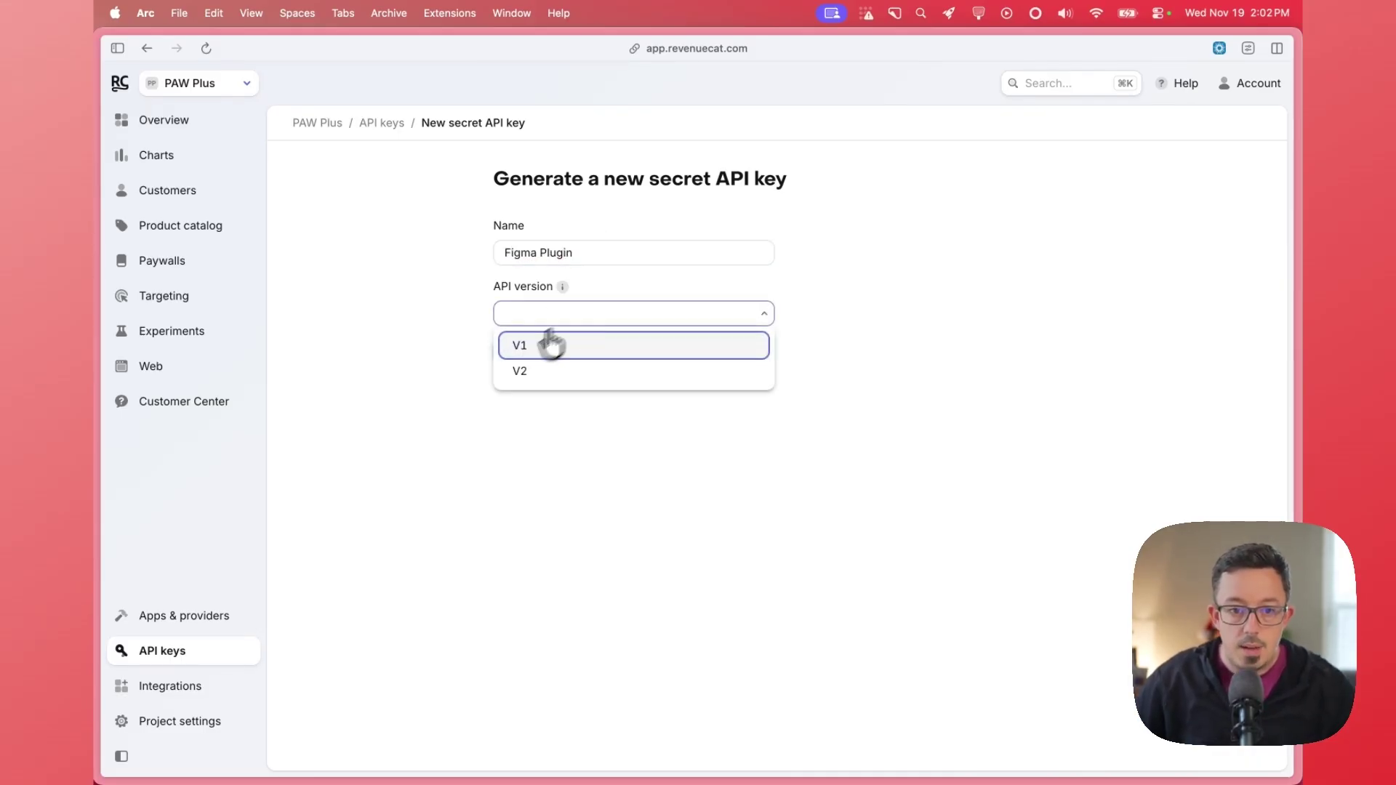
left_click(527, 375)
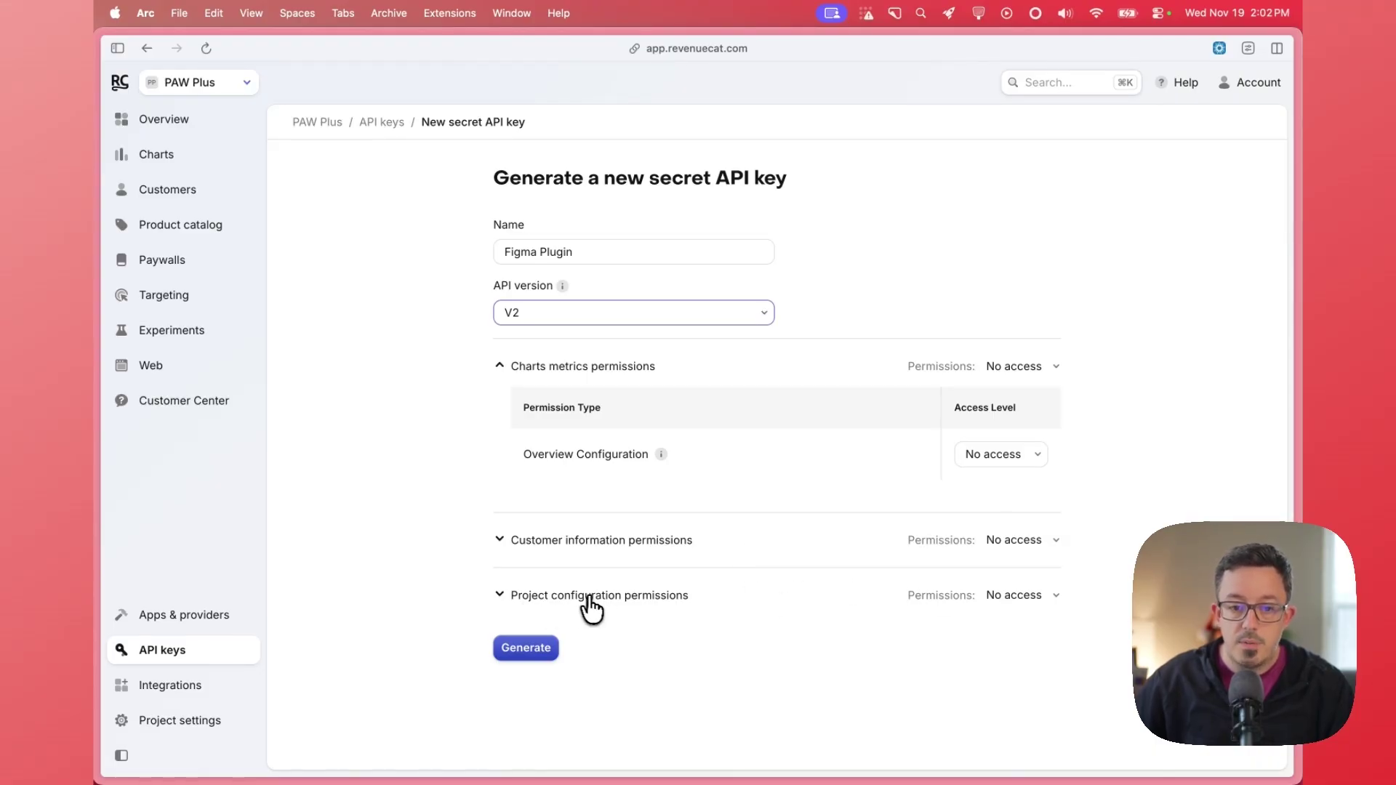
Set the key's project configuration permissions to Read & write and review the individual access levels.
left_click(1010, 596)
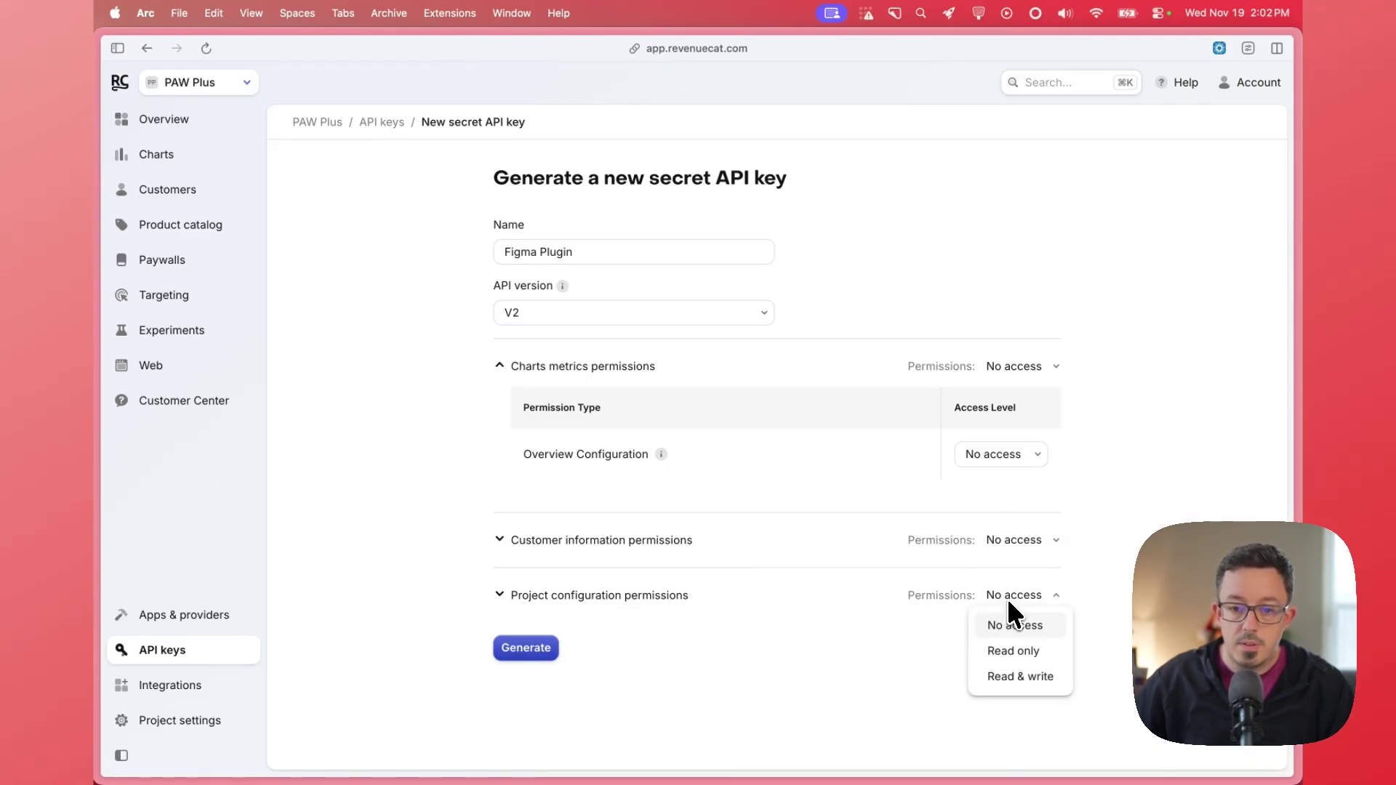
left_click(1011, 680)
left_click(499, 597)
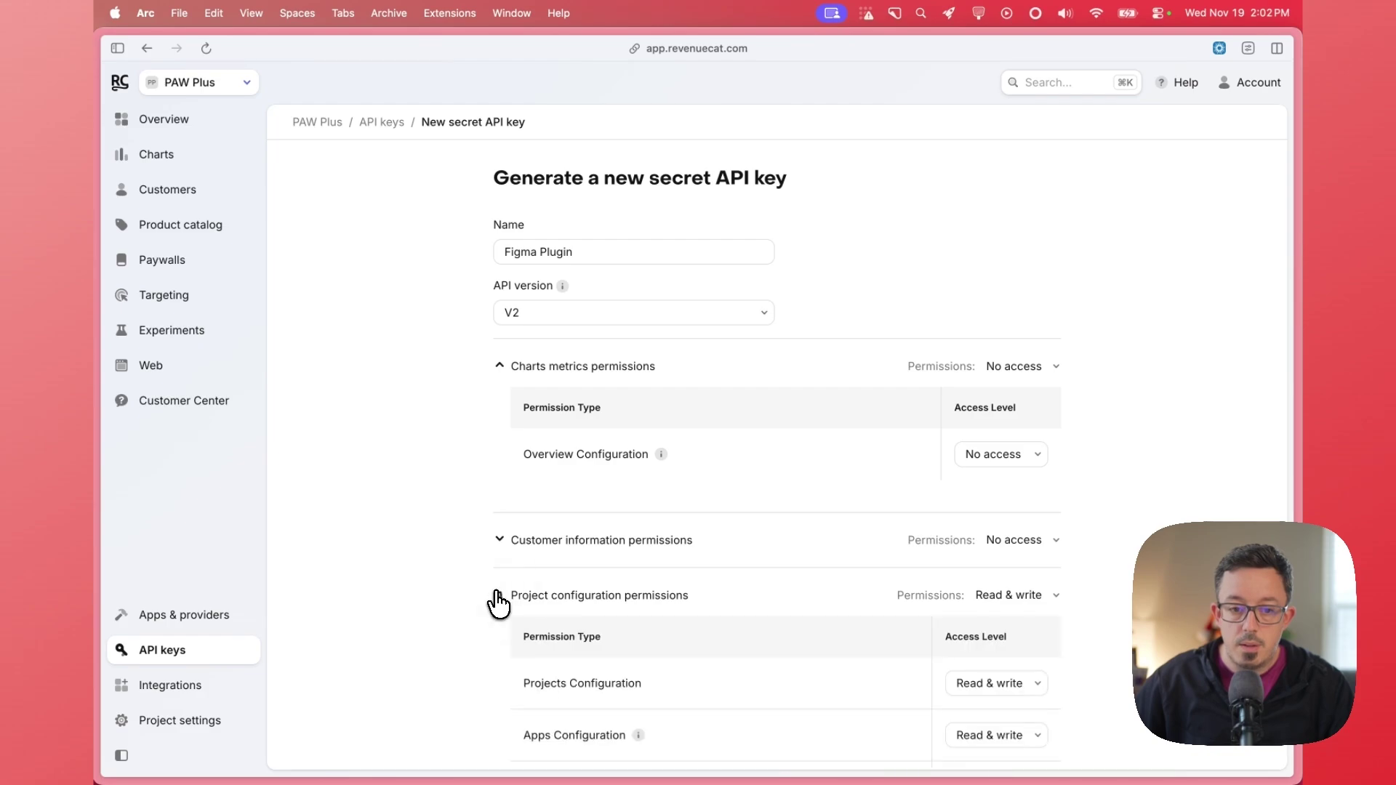
scroll(429, 507, "down", 5)
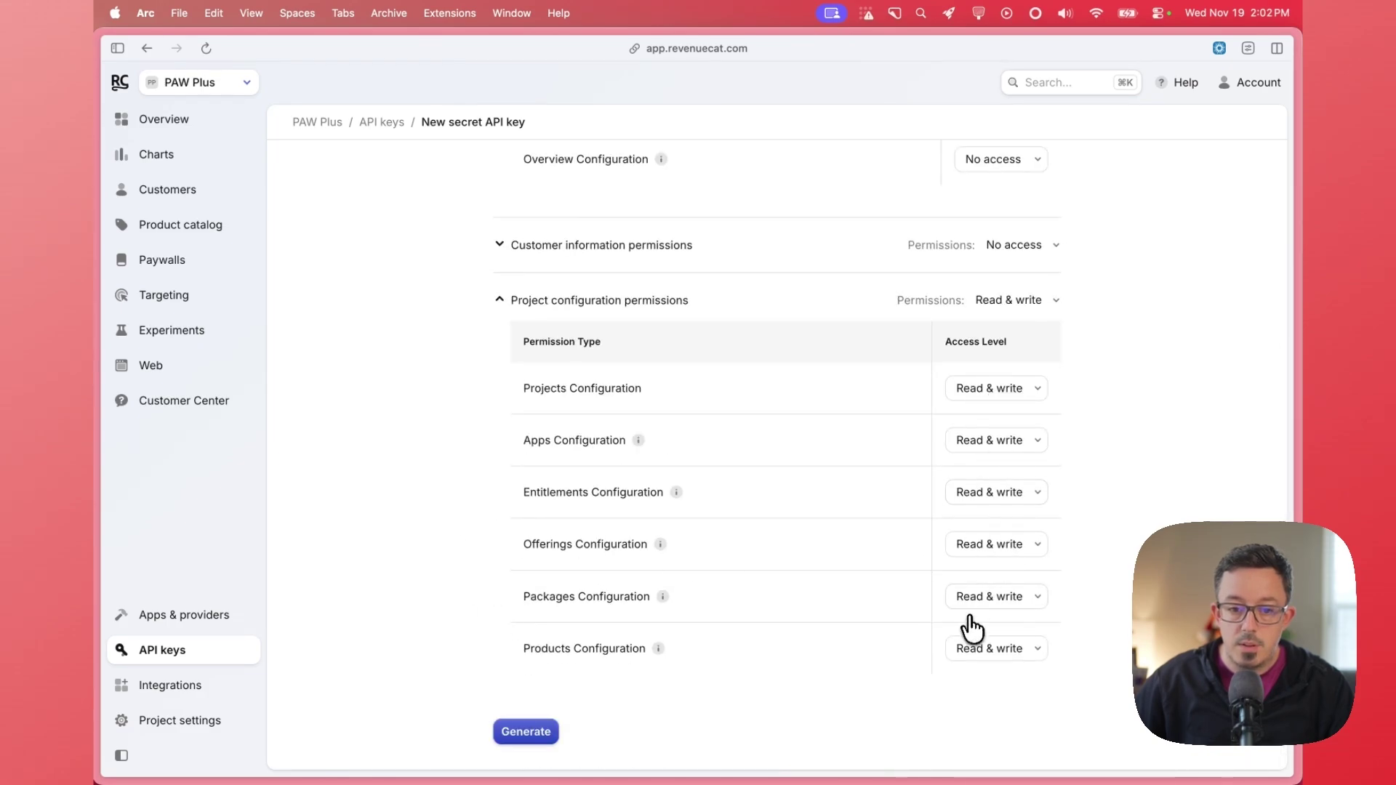
left_click(525, 732)
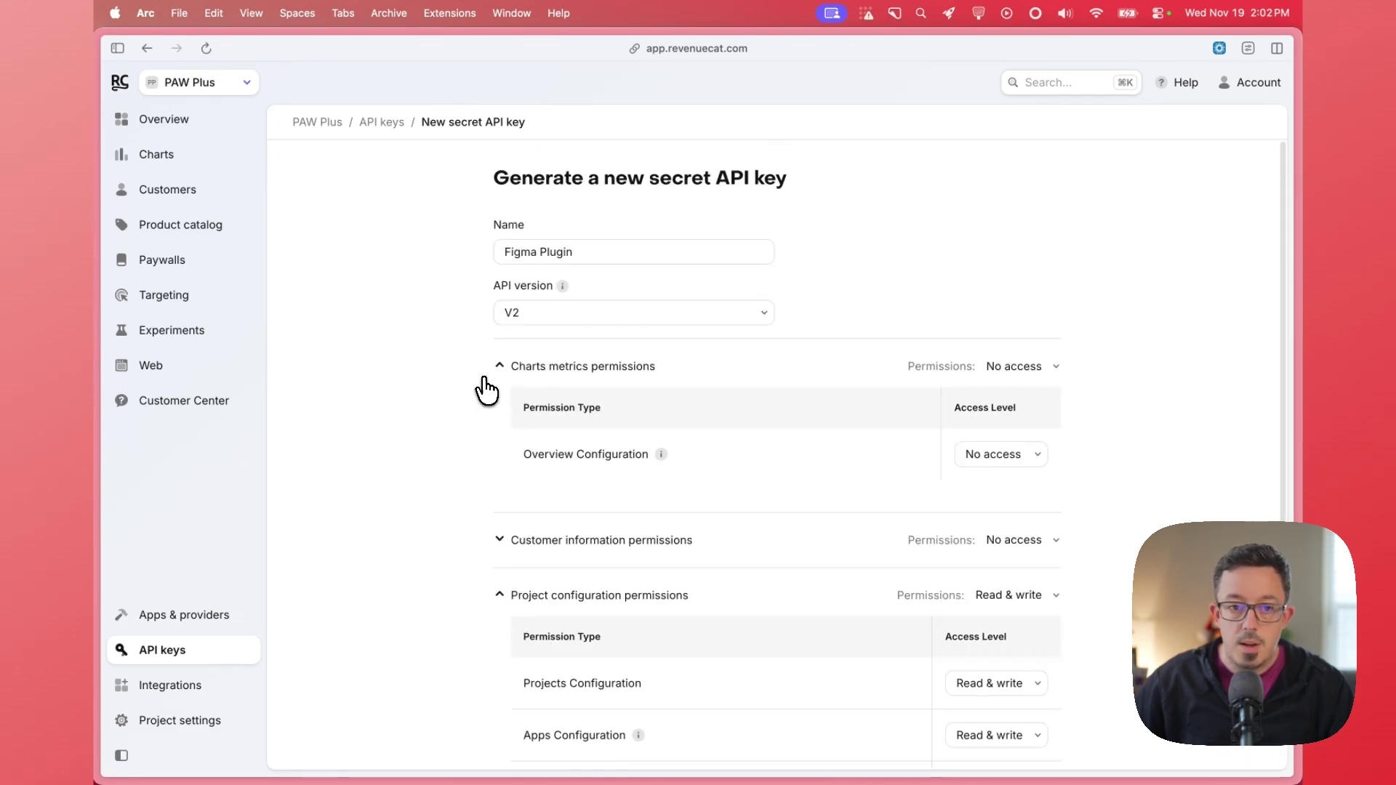
Return to the project's API keys list and switch back to the Figma file with the RevenueCat plugin.
left_click(384, 123)
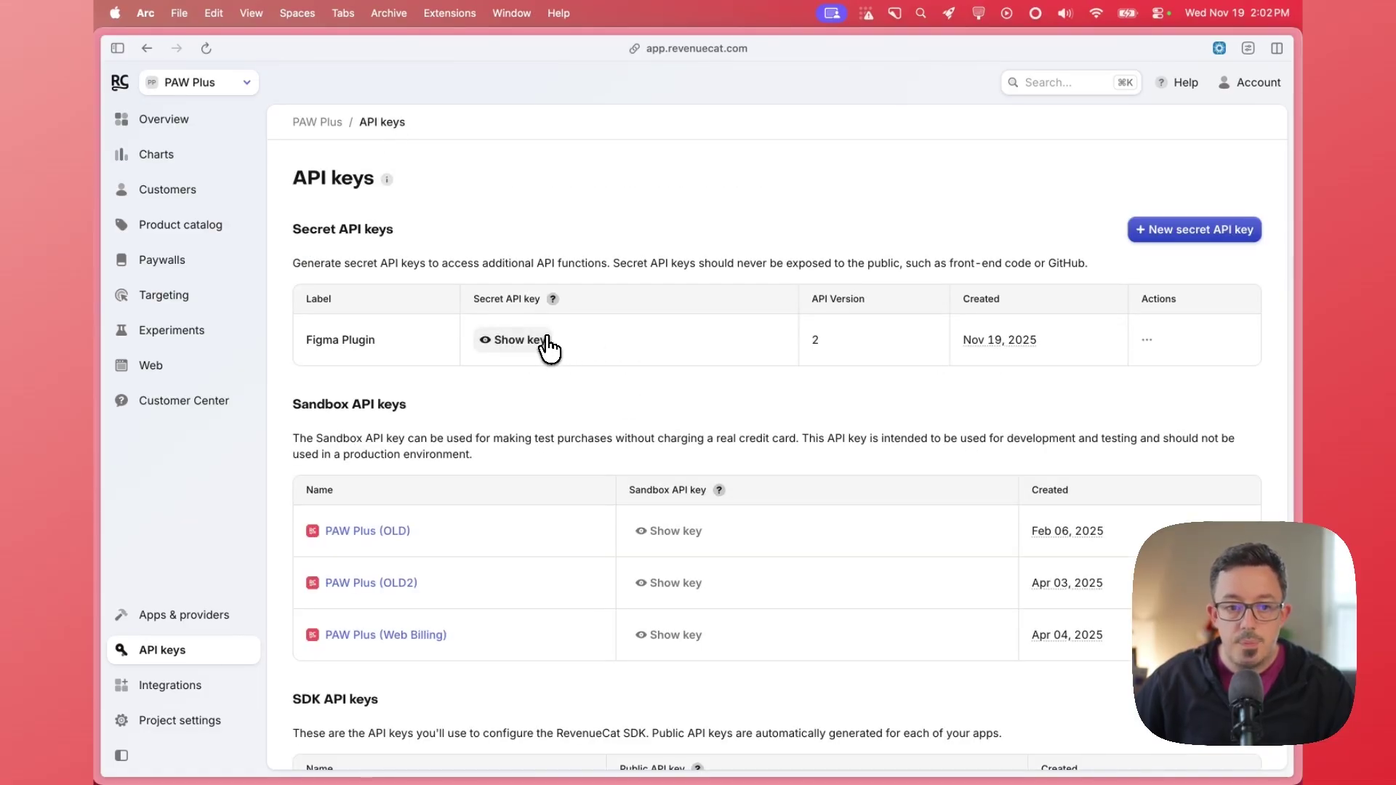
key("ctrl+Up")
left_click(511, 481)
Leave the plugin's API key form without entering a key and start exporting paywalls to the PAW Plus project.
left_click(494, 421)
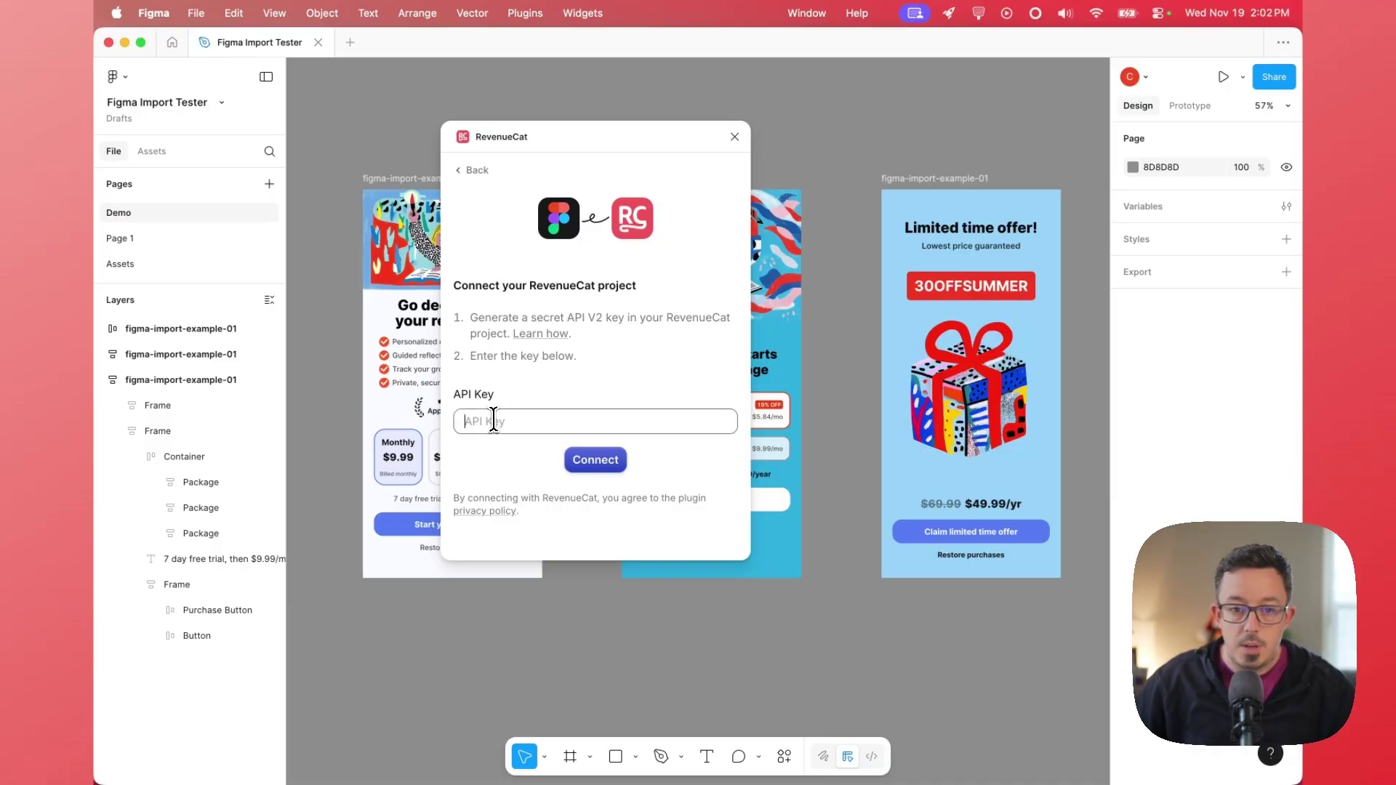
left_click(473, 171)
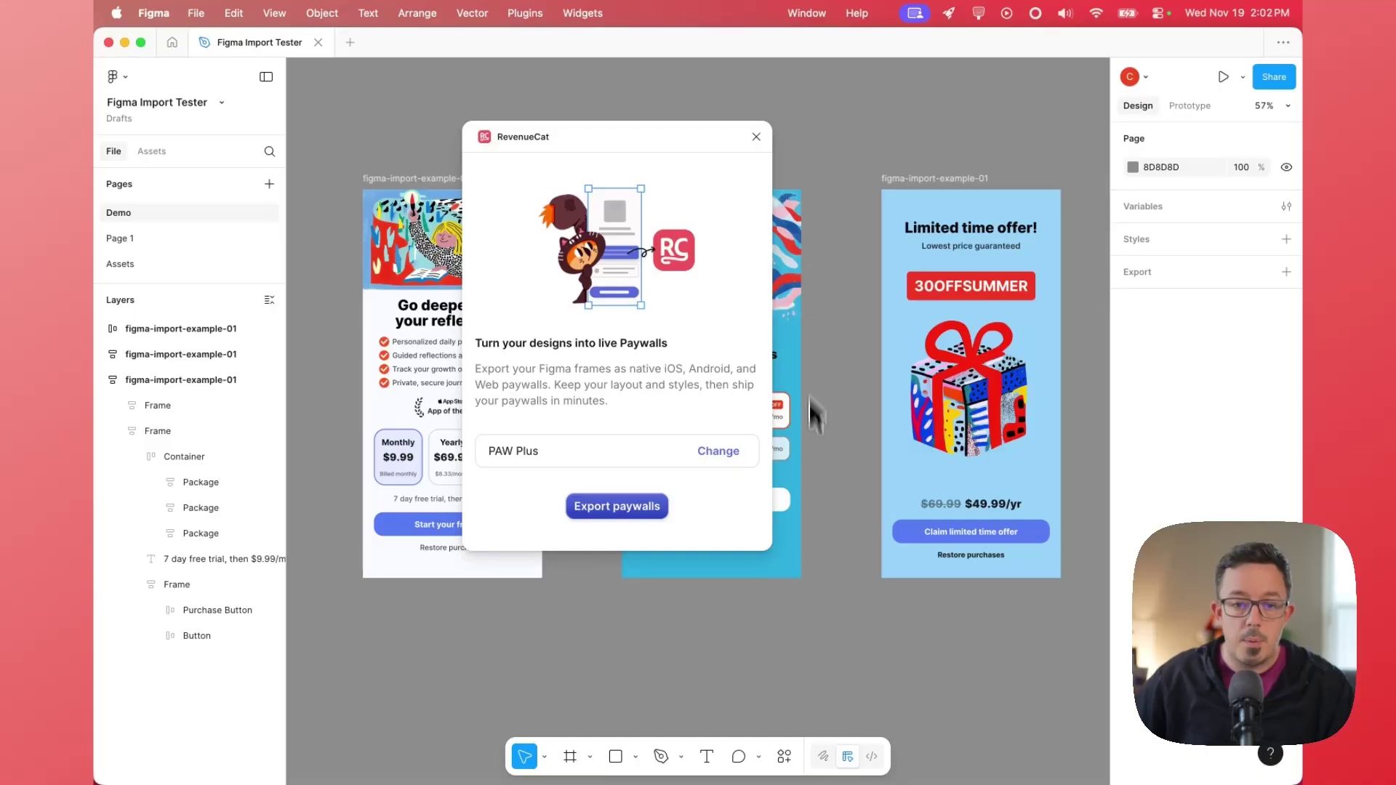
left_click(617, 506)
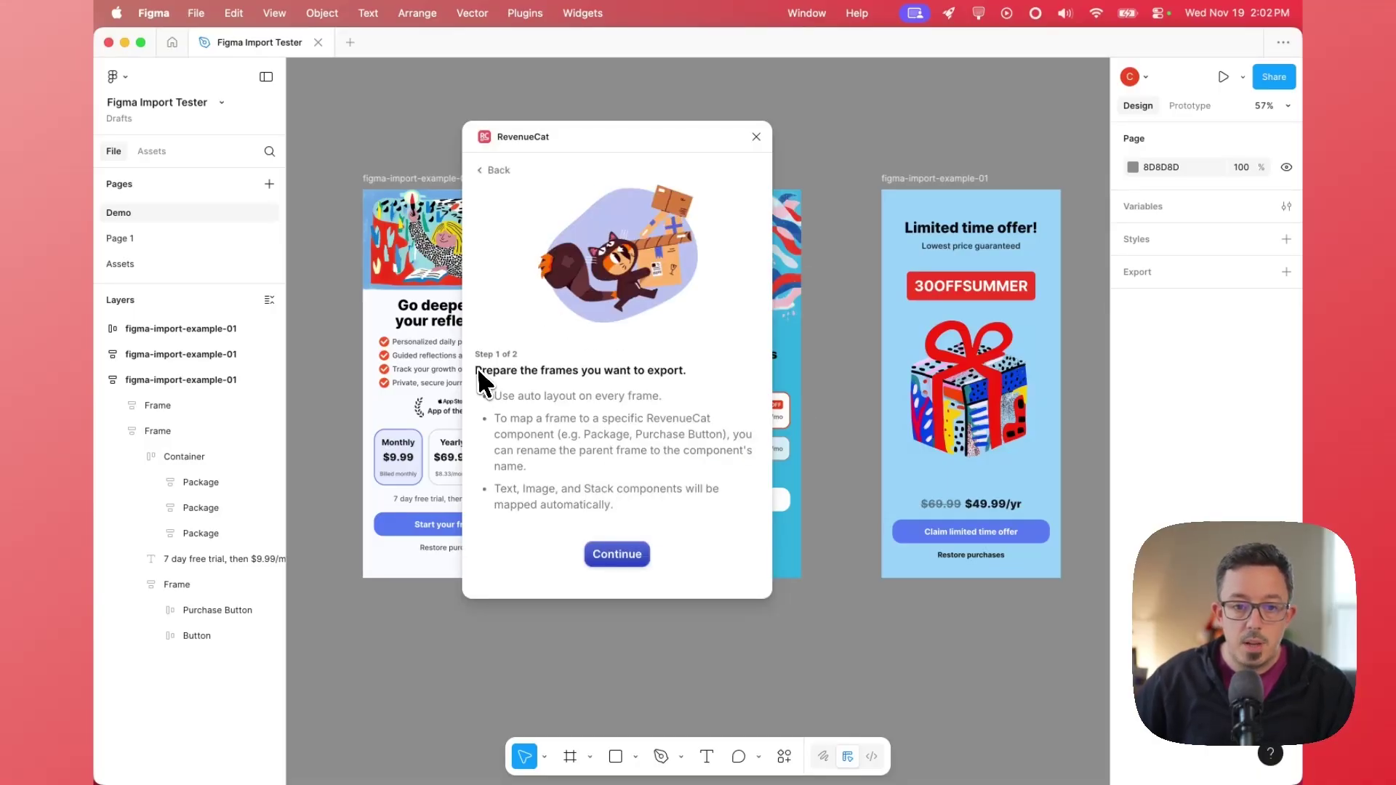
Read the plugin's frame preparation instructions on auto layout and on naming frames after RevenueCat components.
left_click_drag(477, 368, 630, 507)
left_click(630, 508)
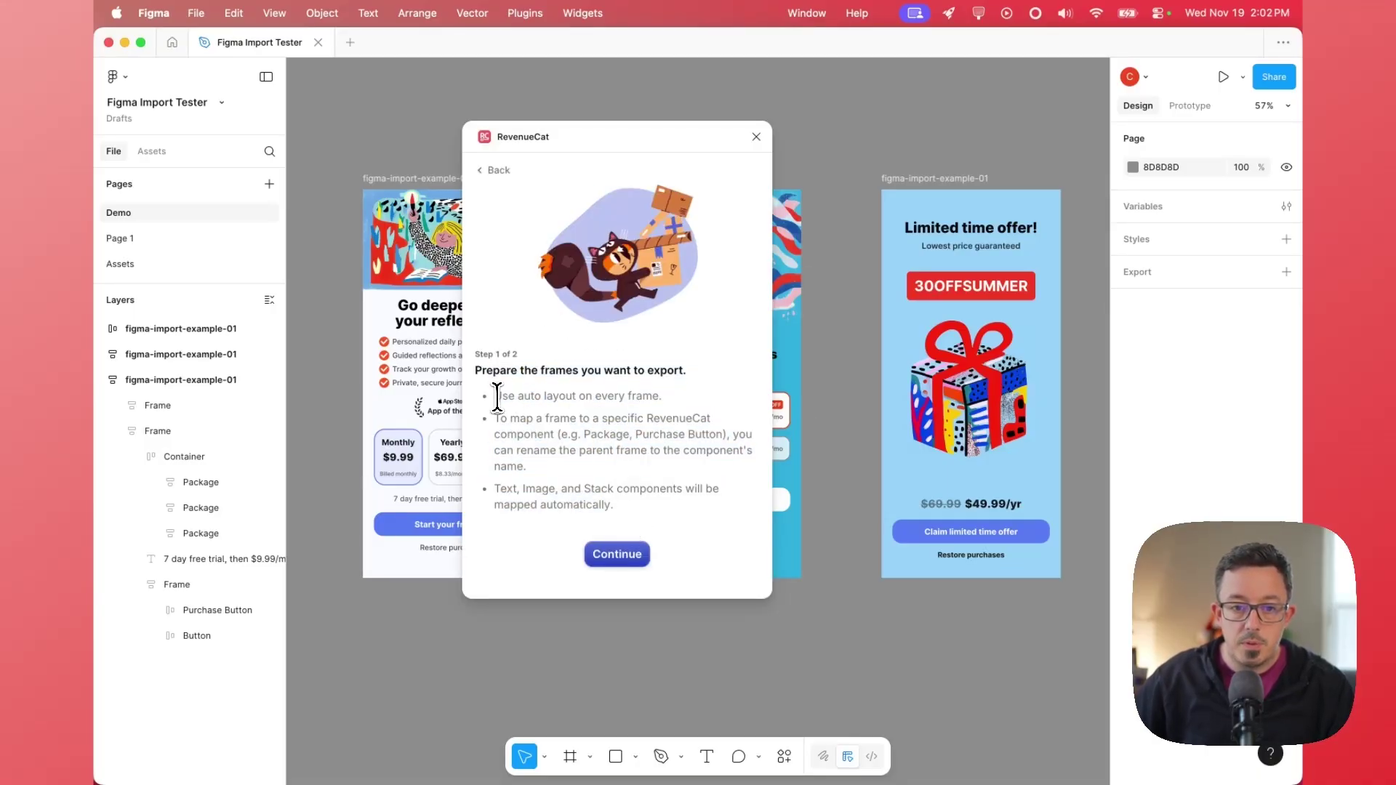
left_click_drag(493, 396, 669, 404)
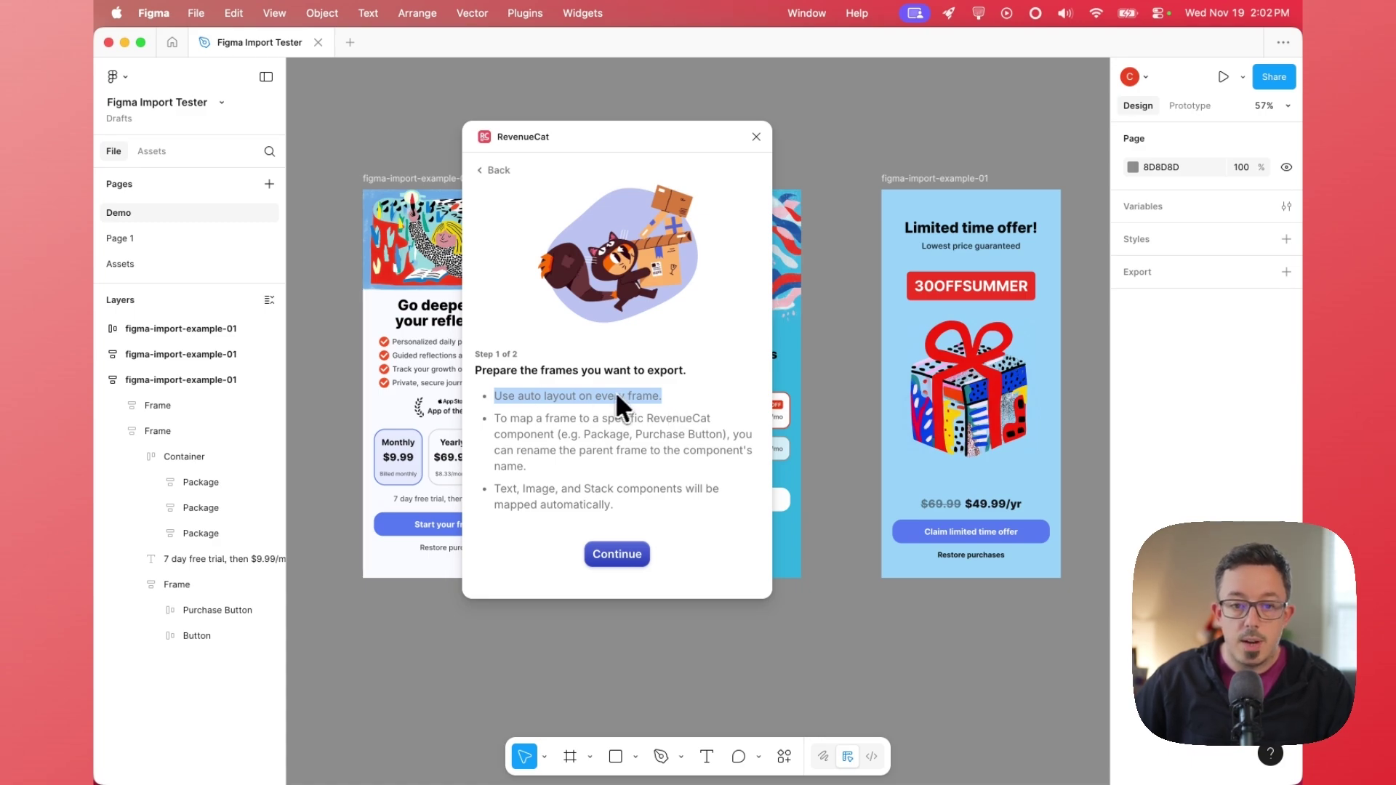
left_click_drag(498, 418, 578, 480)
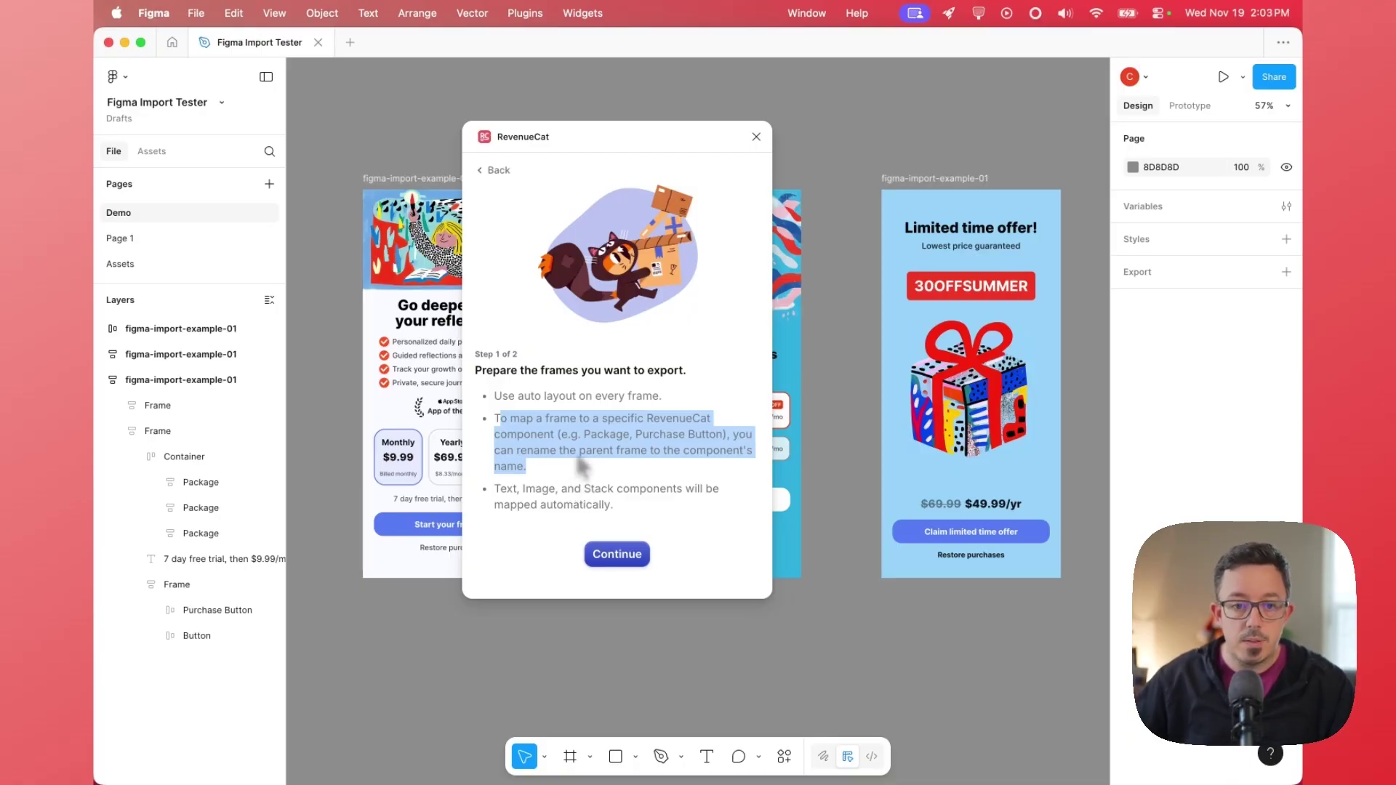
left_click(578, 456)
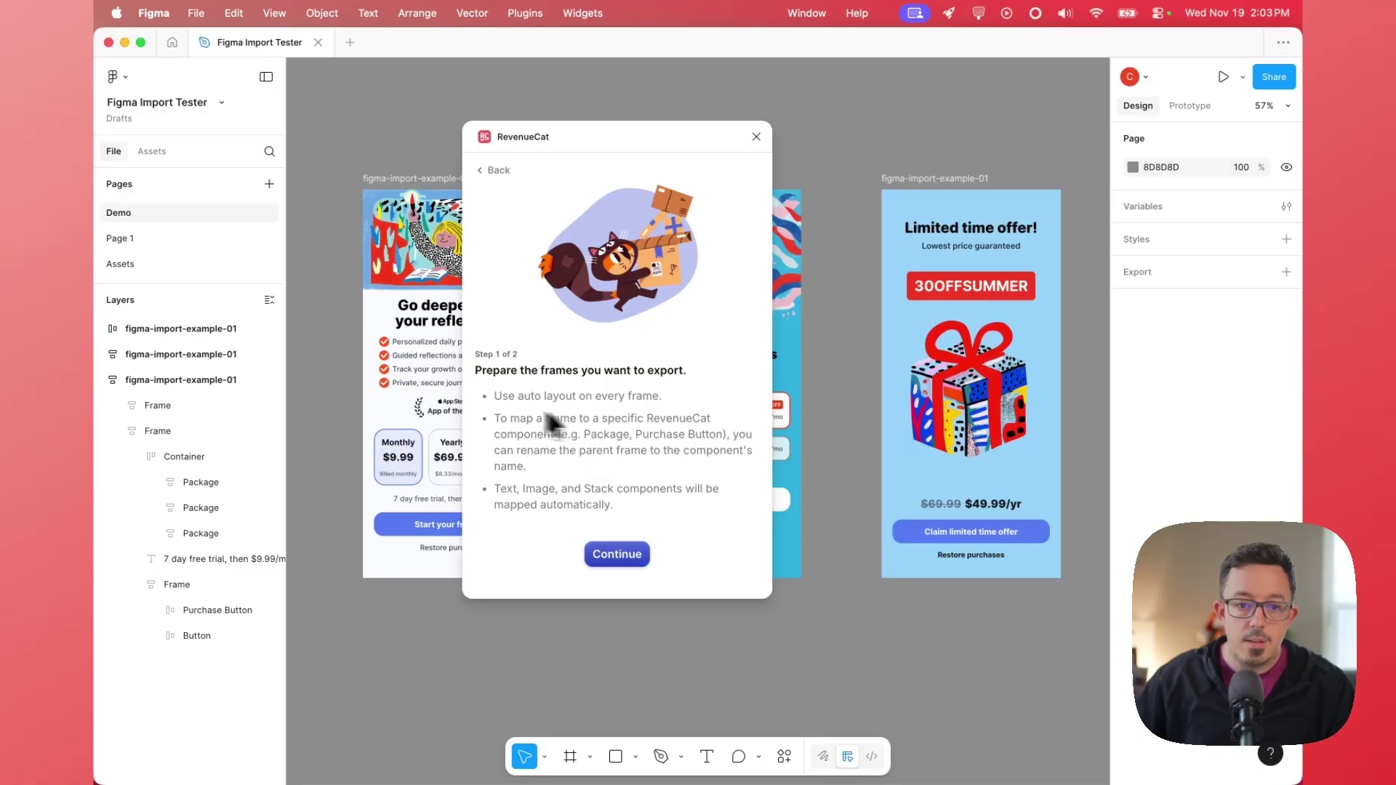
left_click_drag(560, 461, 494, 420)
left_click(529, 440)
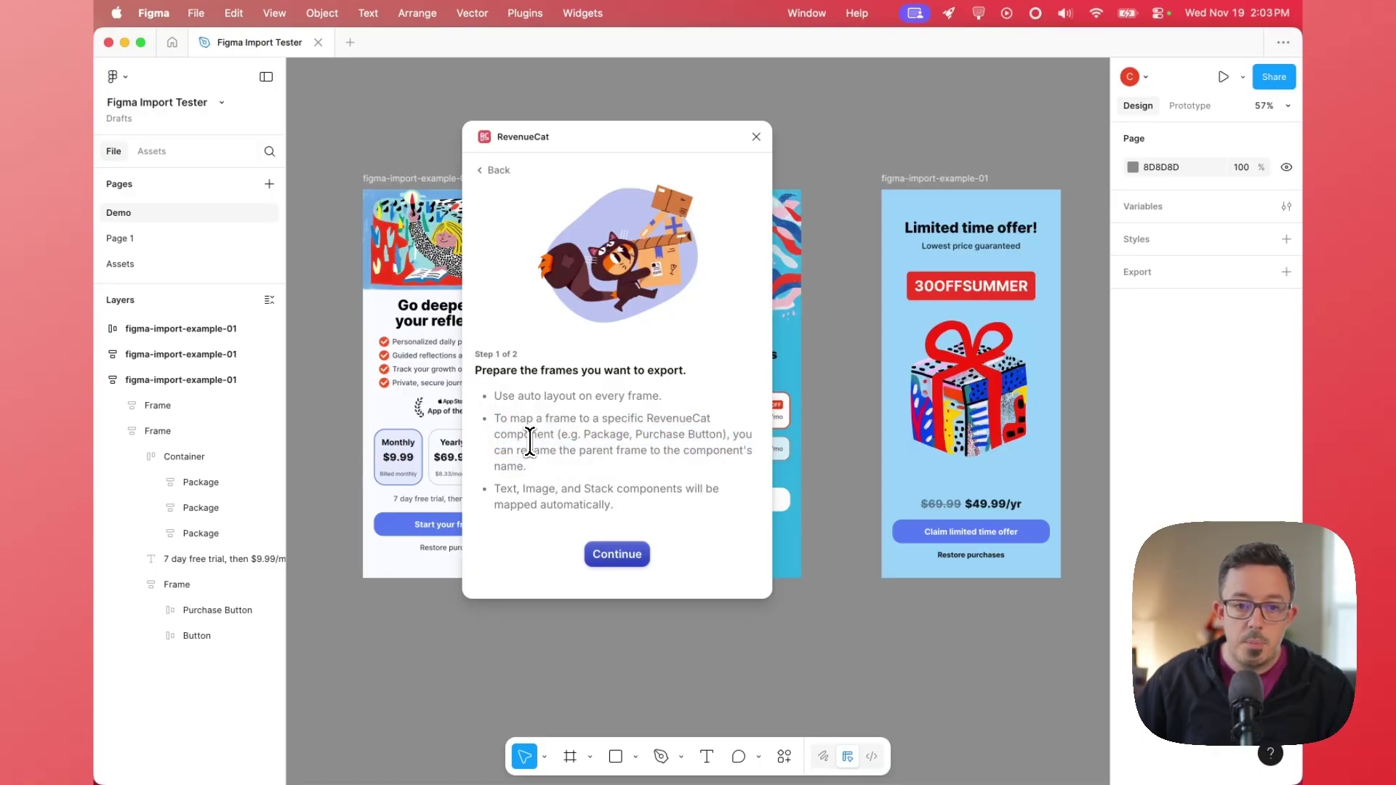
Switch to the Arc browser and find the Component support and mapping table under Importing from Figma in the Creating Paywalls documentation.
key("ctrl+Up")
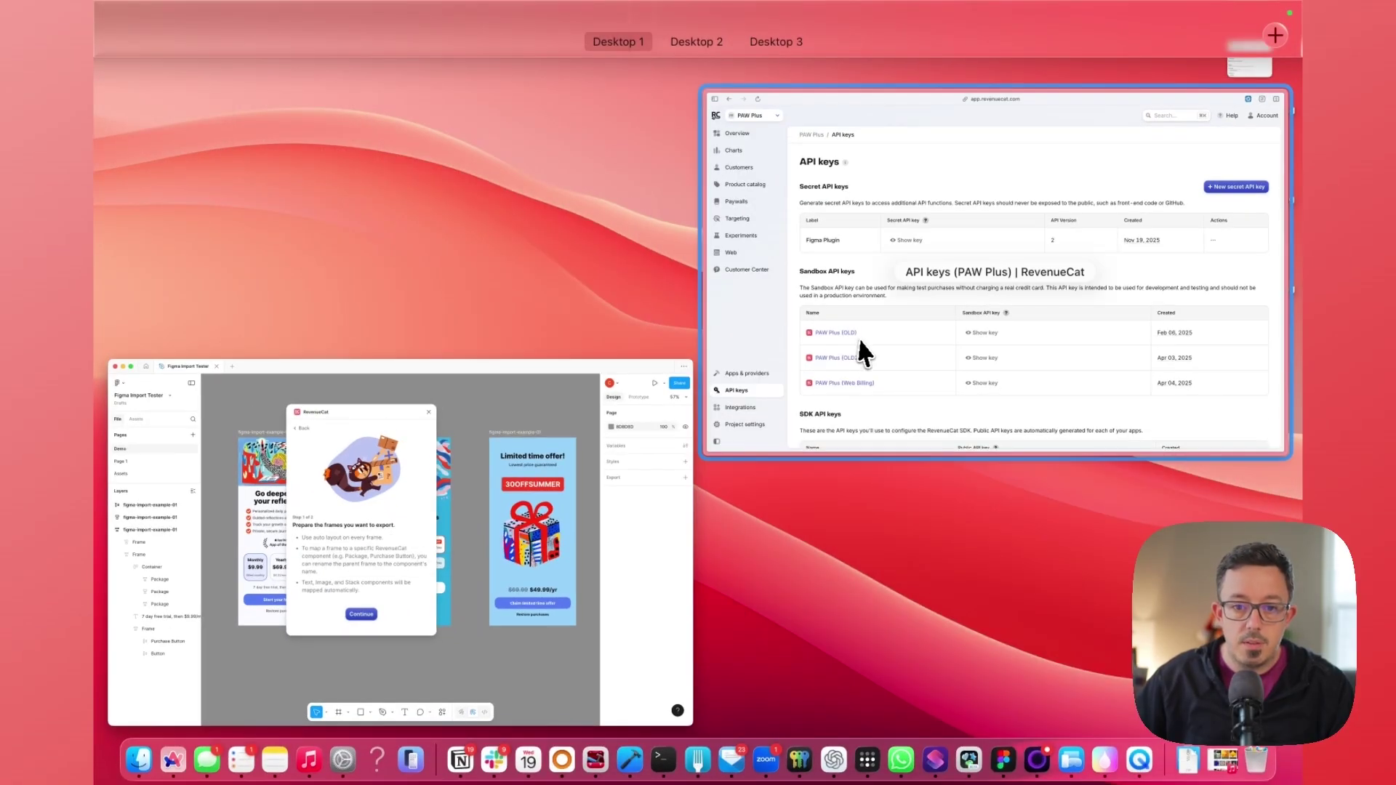
left_click(860, 349)
mouse_move(196, 218)
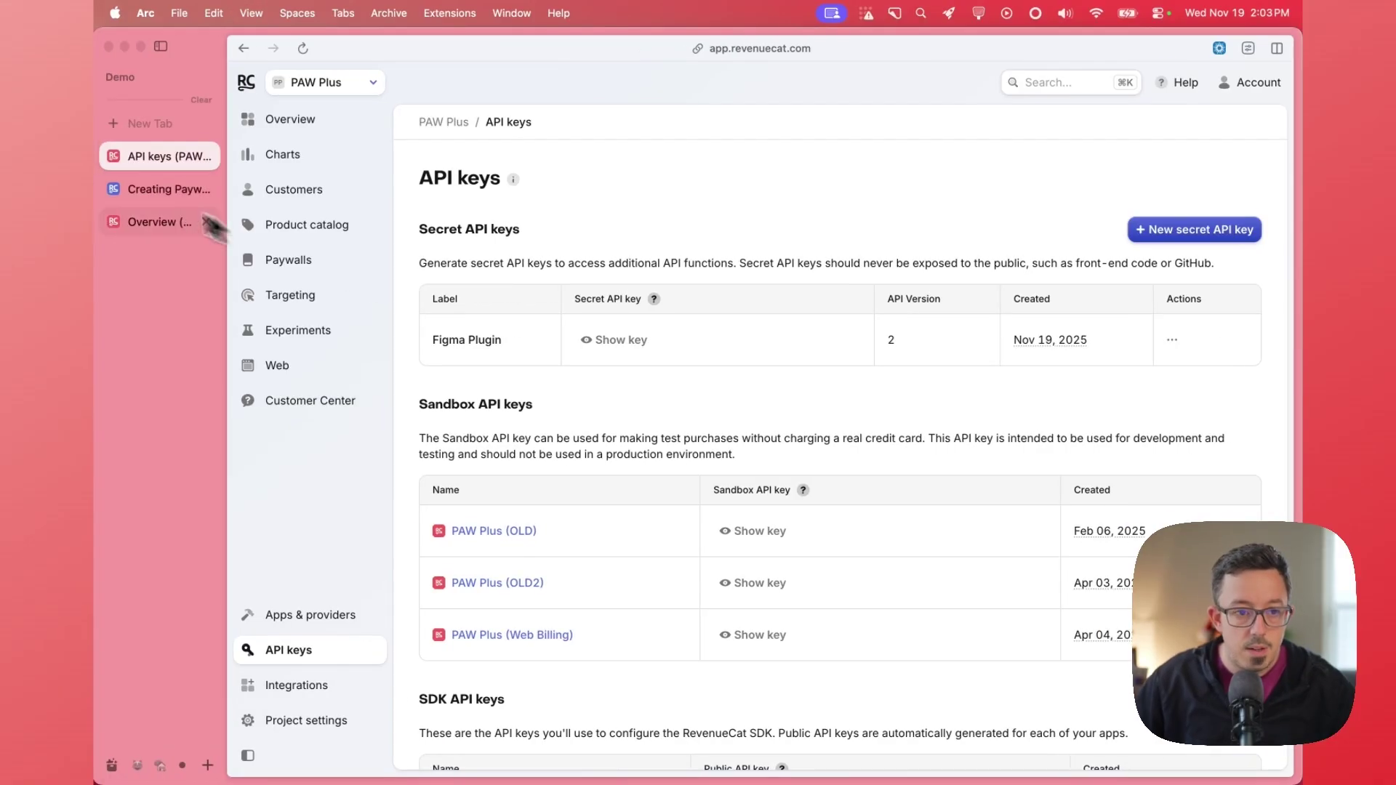
left_click(144, 189)
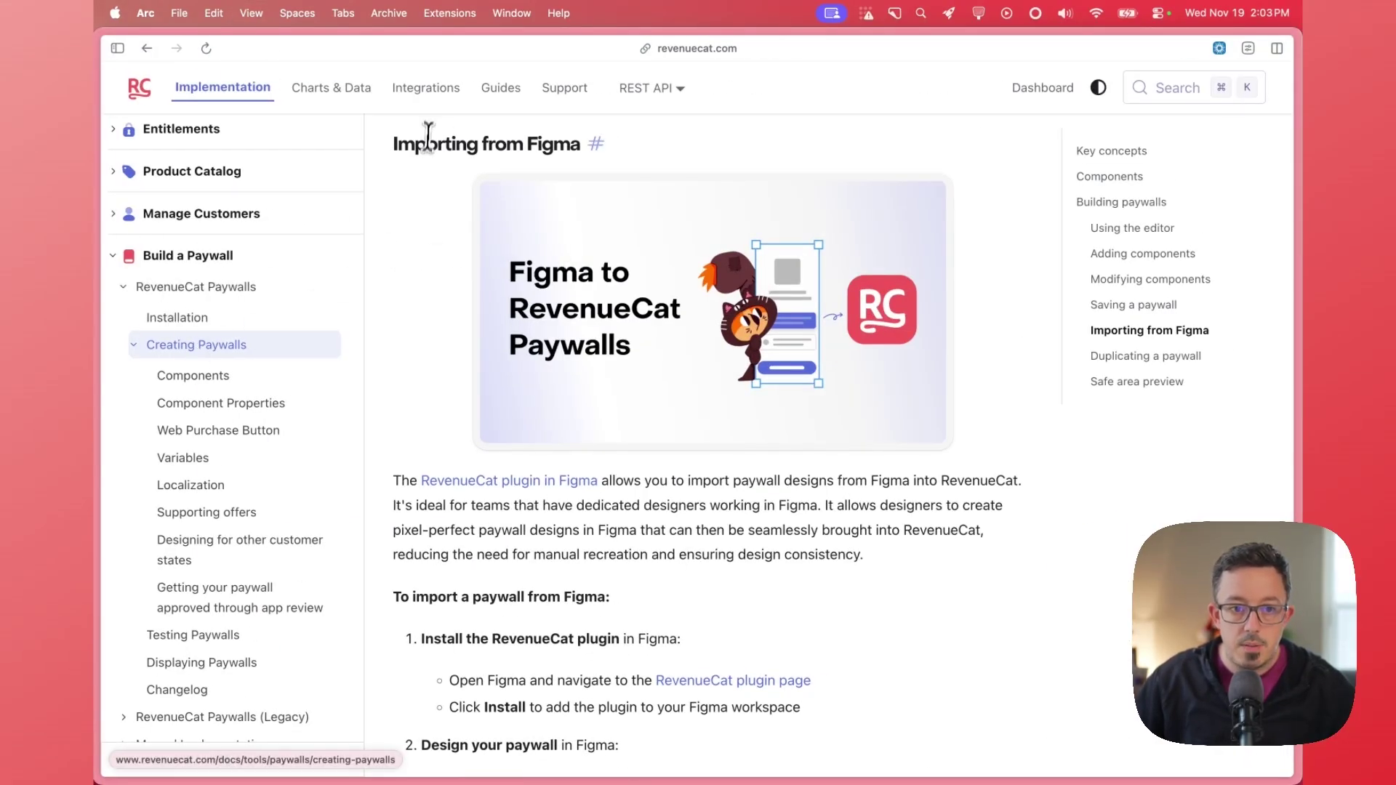
left_click_drag(391, 144, 567, 144)
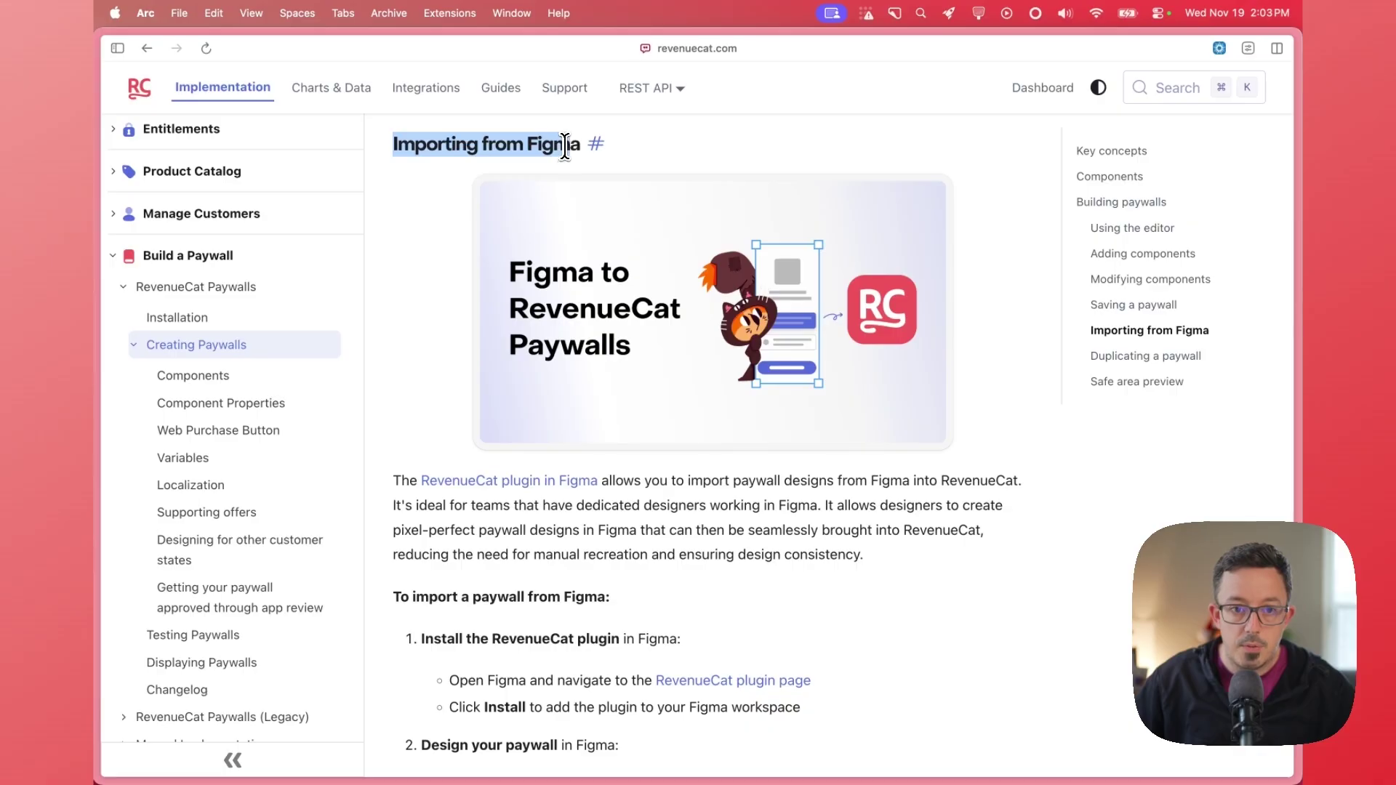
left_click(565, 145)
scroll(656, 417, "down", 15)
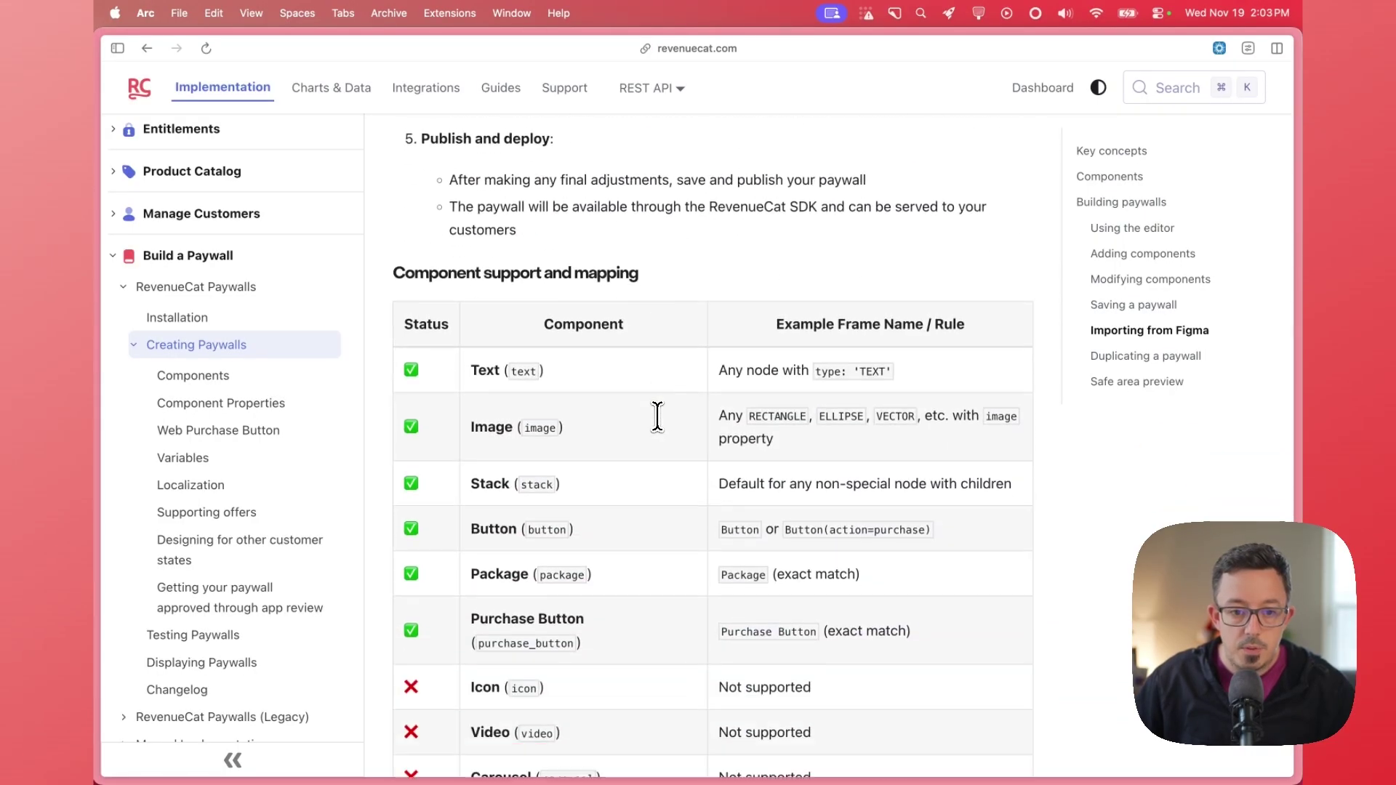
scroll(657, 417, "down", 5)
scroll(570, 284, "up", 2)
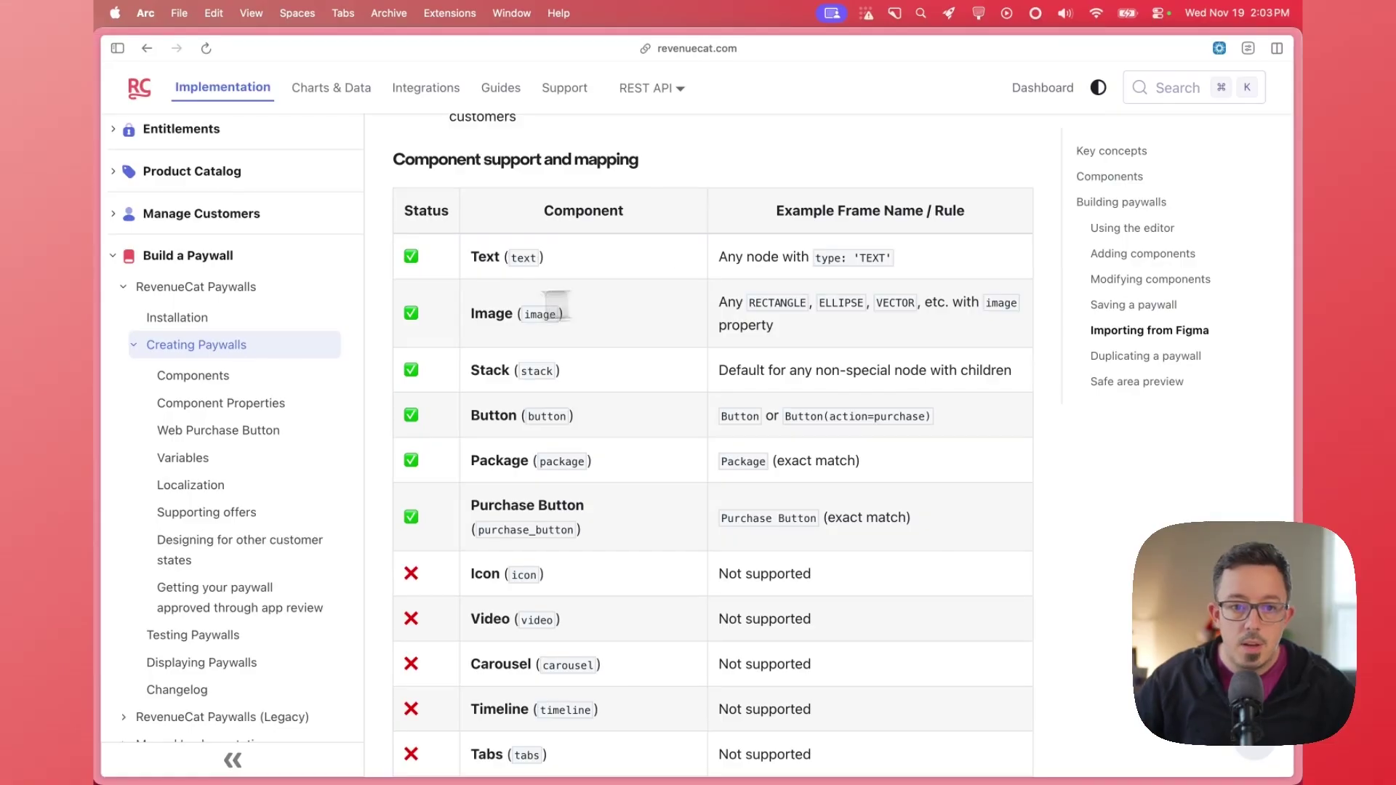
Examine the mapping table's frame rules for the Text and Image components.
left_click_drag(478, 257, 547, 262)
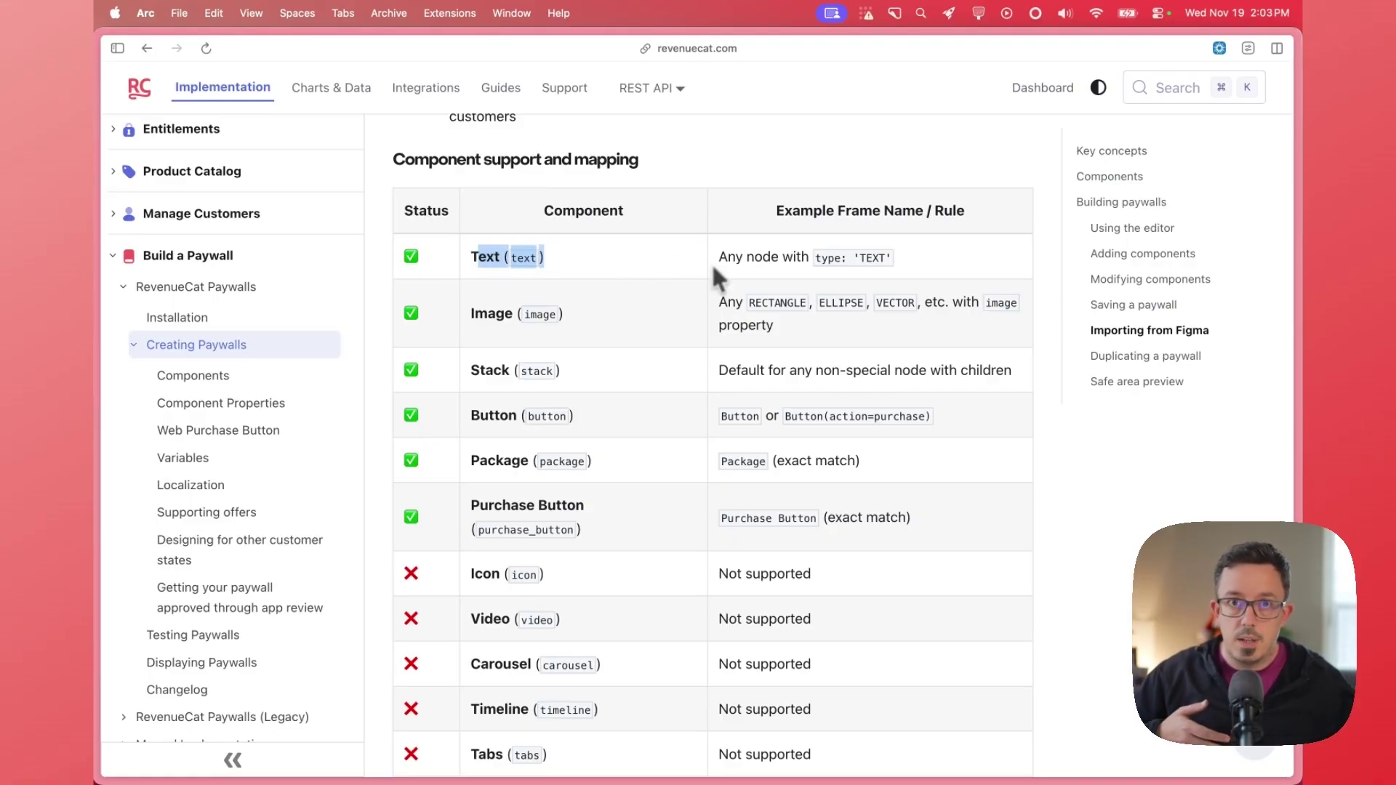
left_click(488, 320)
double_click(782, 304)
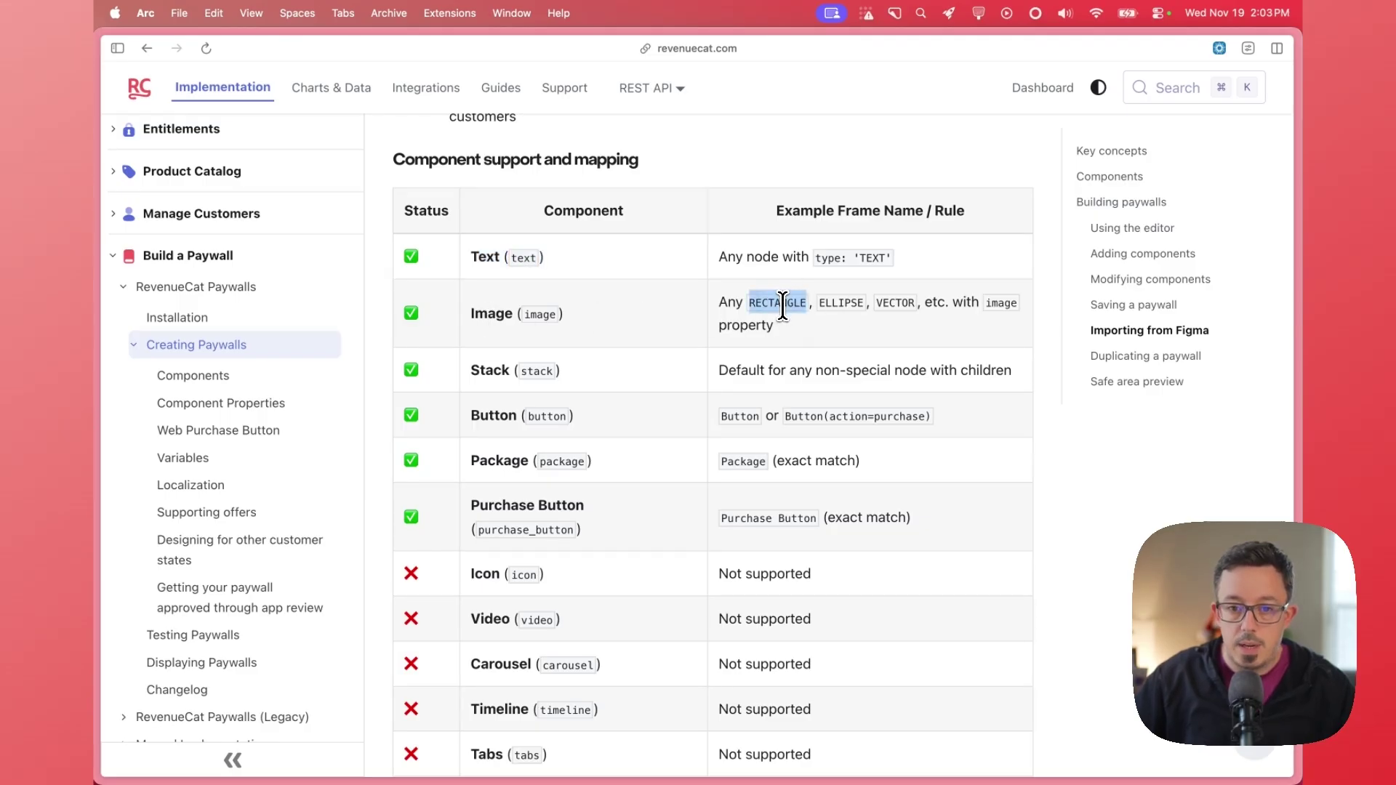
double_click(887, 304)
left_click(995, 303)
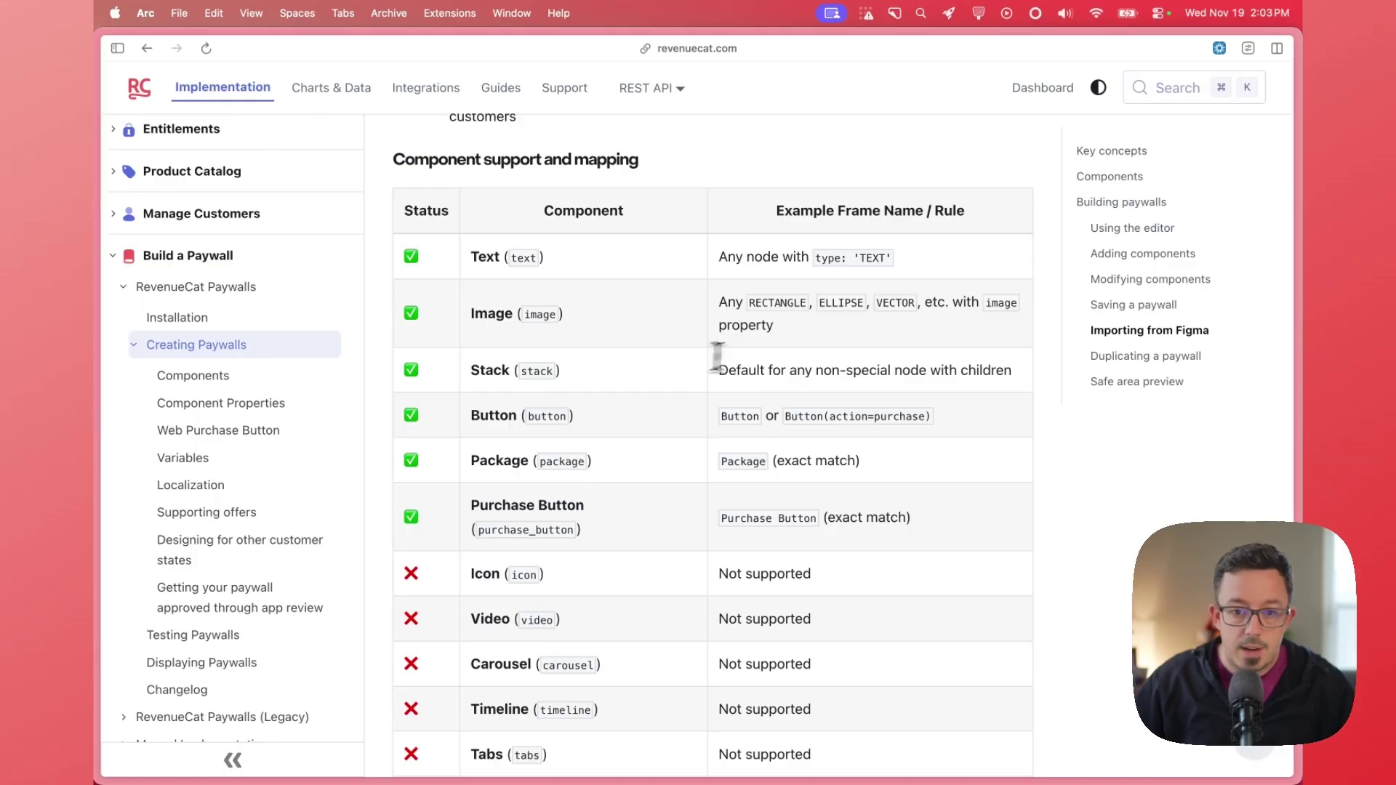
Examine the mapping table's frame naming rules for the Button, Package and Purchase Button components.
scroll(682, 365, "down", 2)
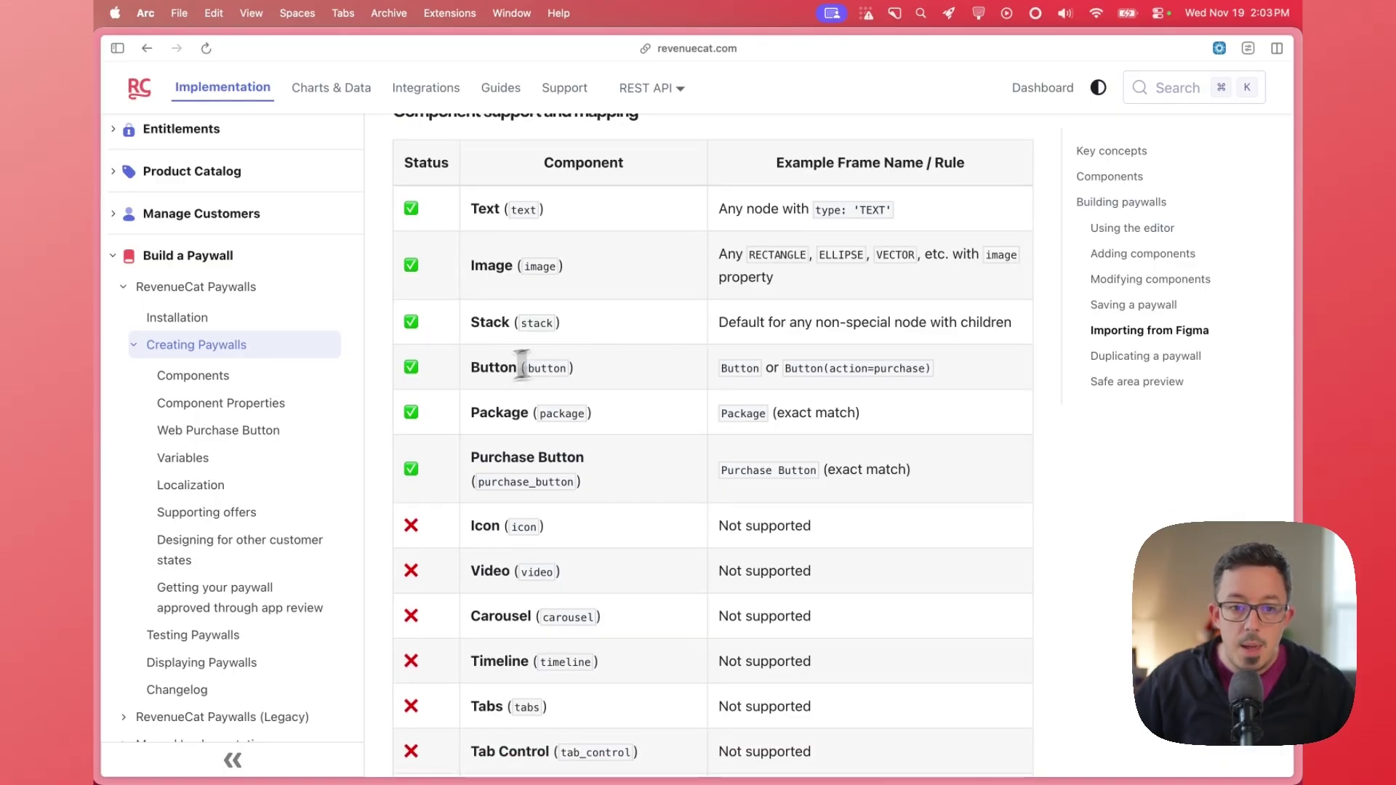
left_click_drag(469, 367, 517, 369)
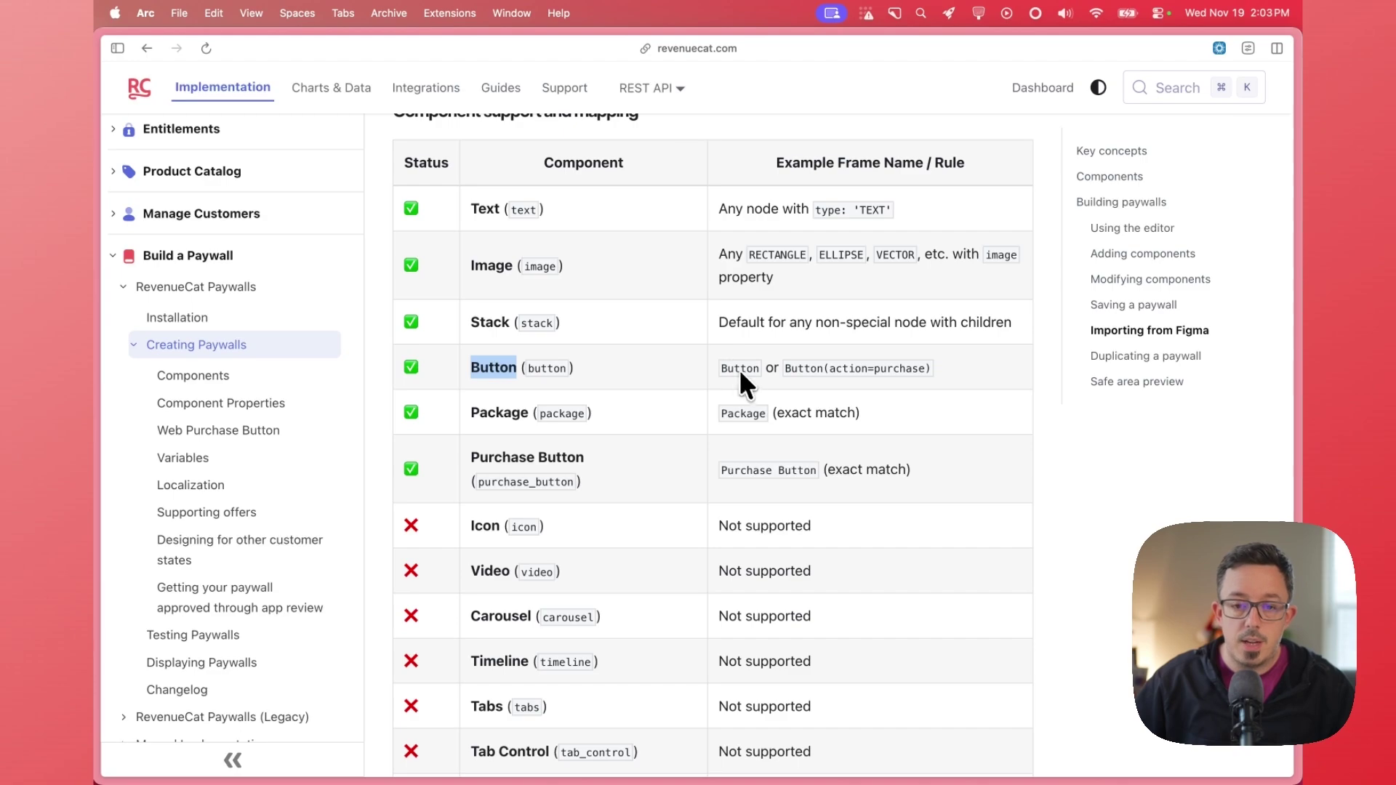
double_click(739, 368)
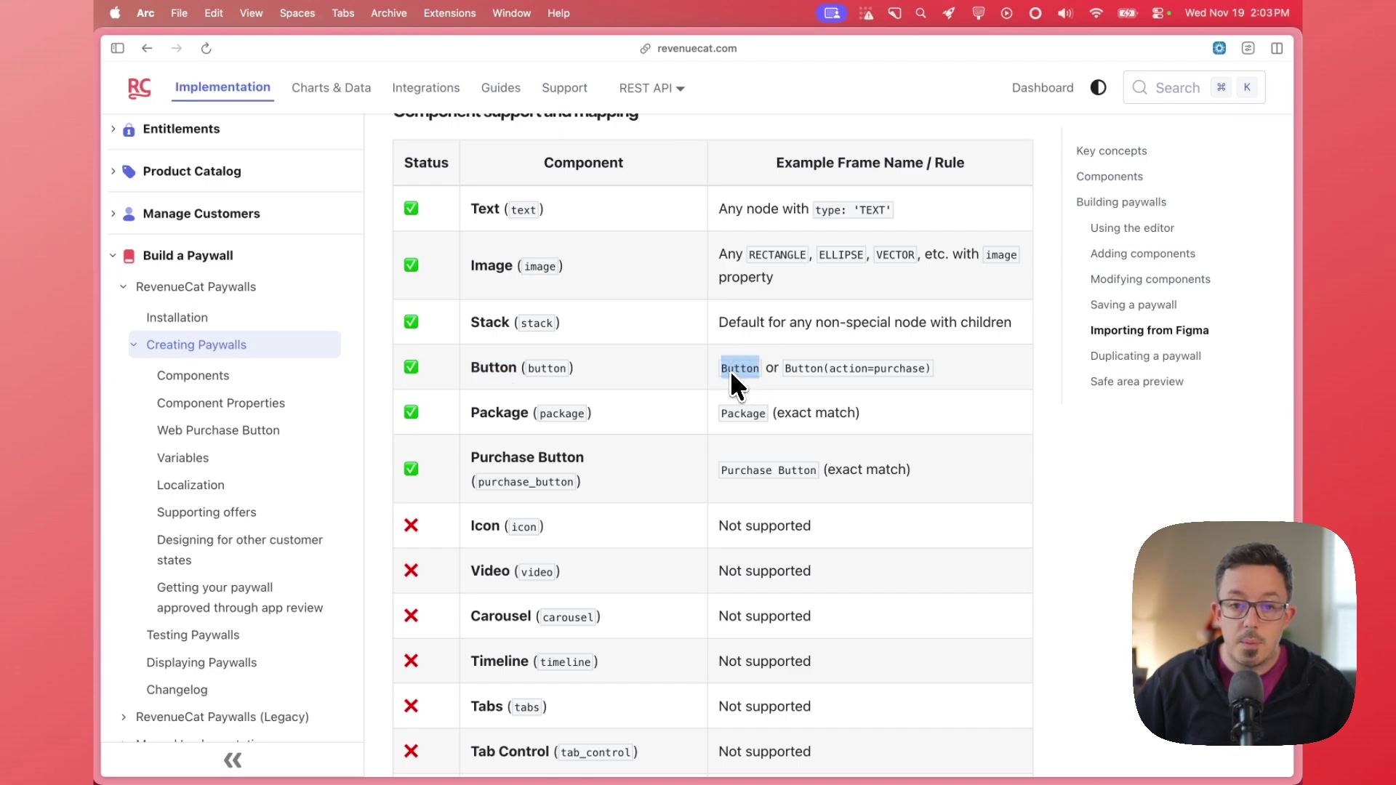
double_click(509, 413)
double_click(721, 412)
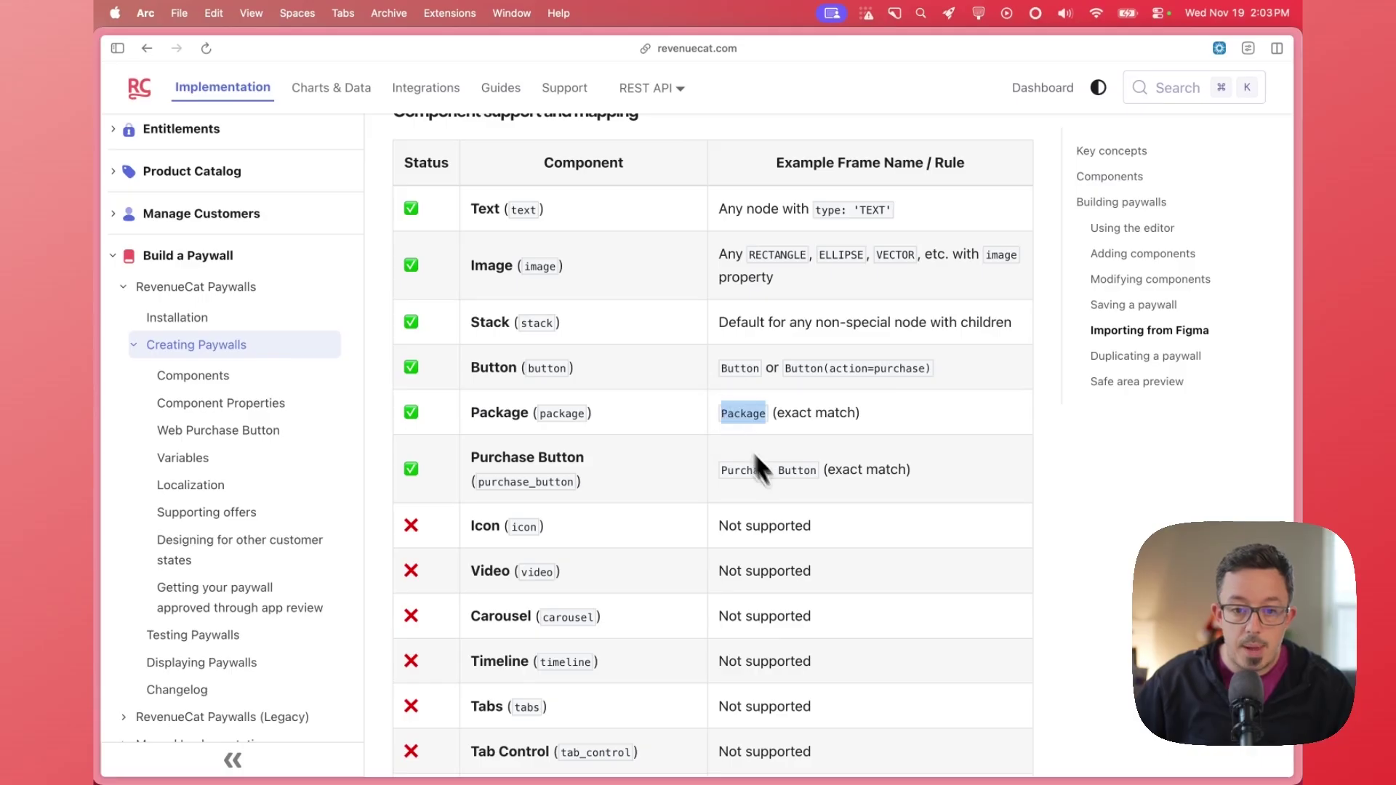
left_click_drag(722, 471, 815, 471)
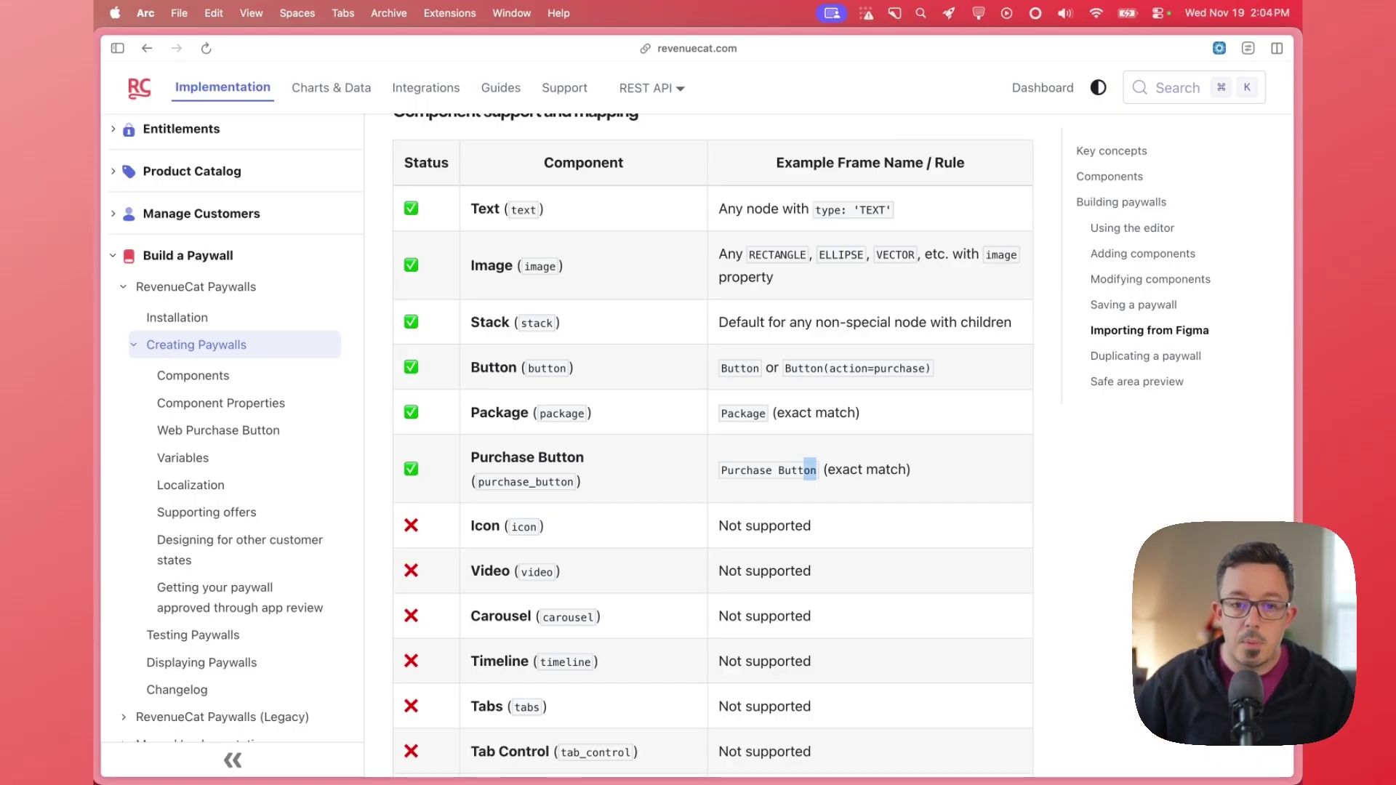
Switch back to Figma and move the RevenueCat plugin window clear of the first two paywall frames.
key("ctrl+Up")
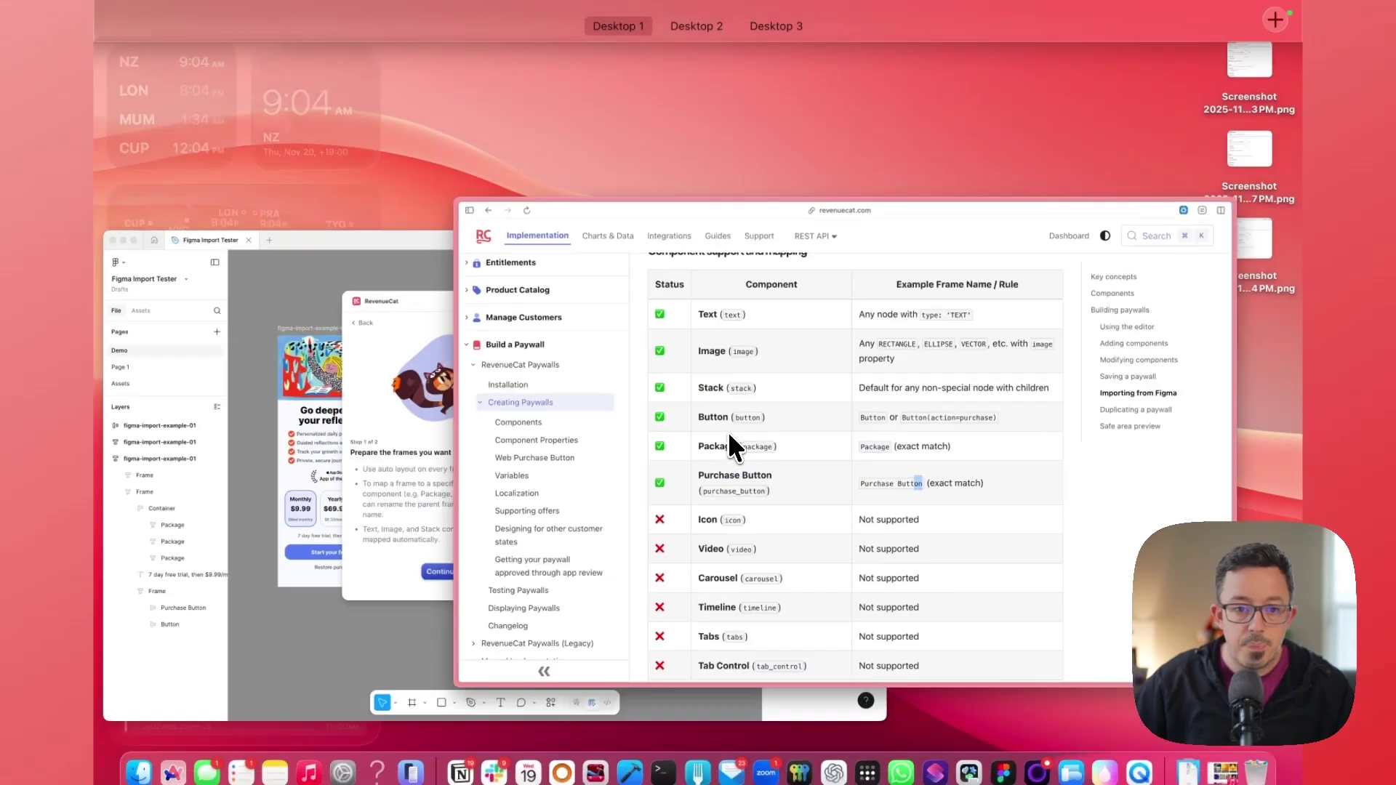
left_click(437, 500)
left_click_drag(583, 138, 1066, 137)
scroll(651, 311, "left", 3)
scroll(650, 311, "left", 2)
Select the first paywall frame and its nested upper content frame to inspect how the layout is structured.
left_click(518, 138)
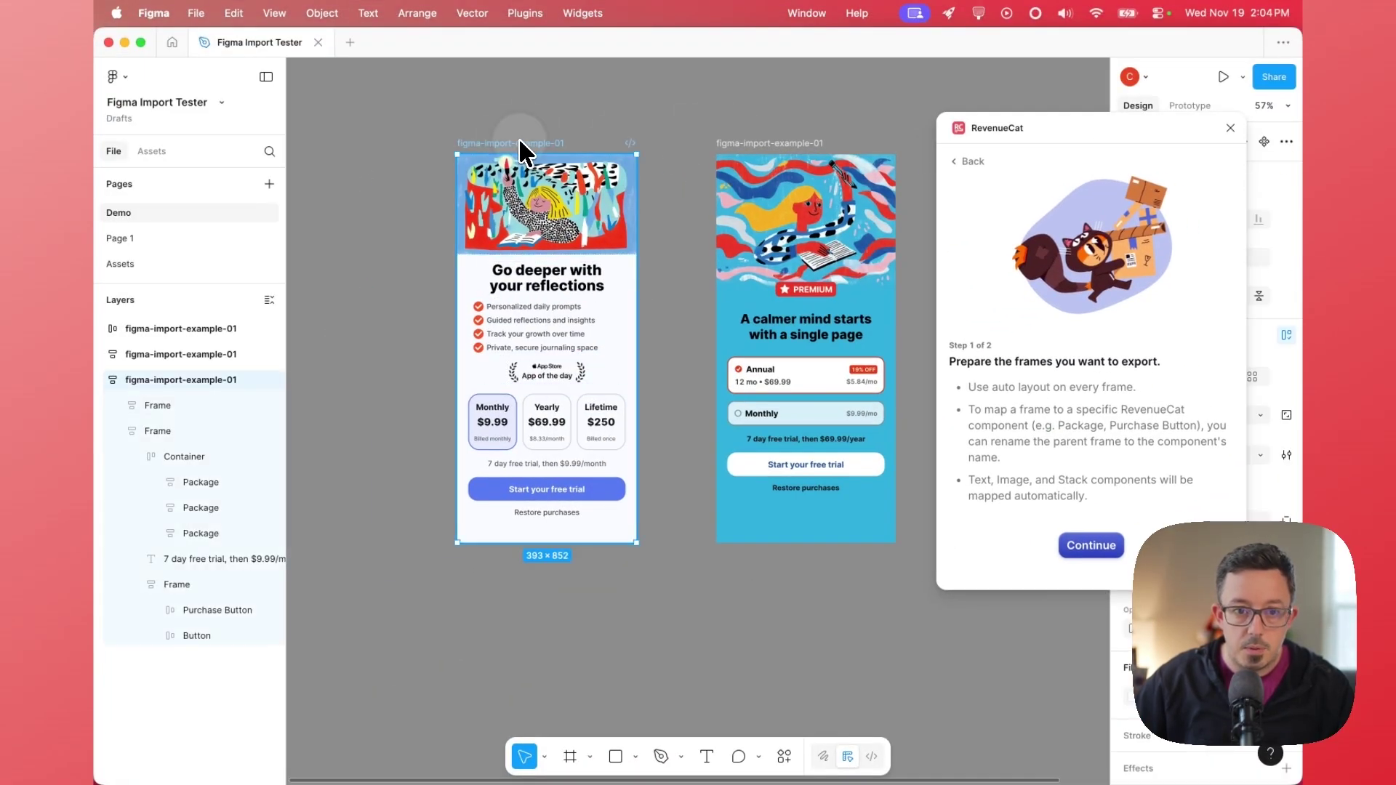
scroll(528, 317, "left", 3)
scroll(549, 372, "up", 5)
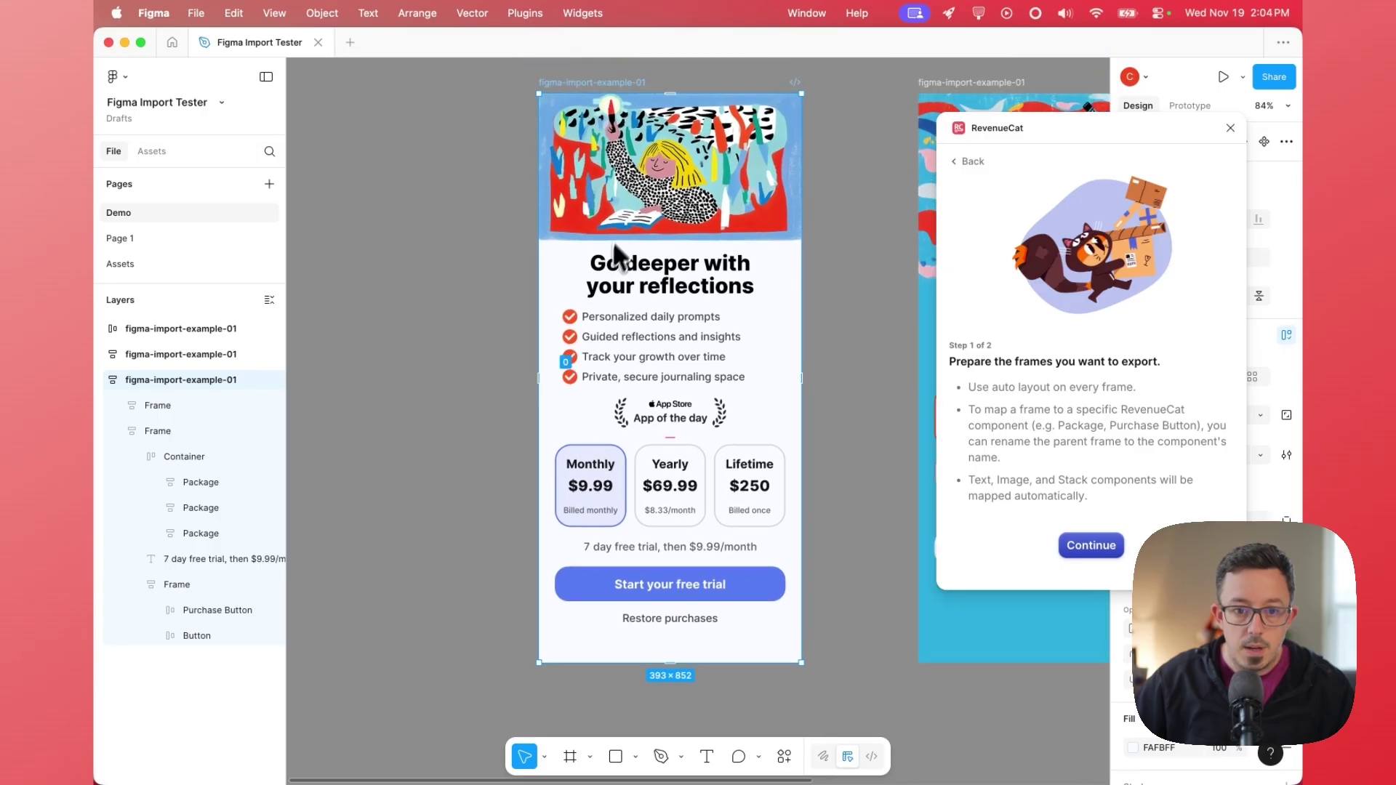
left_click(614, 236)
scroll(640, 351, "down", 2)
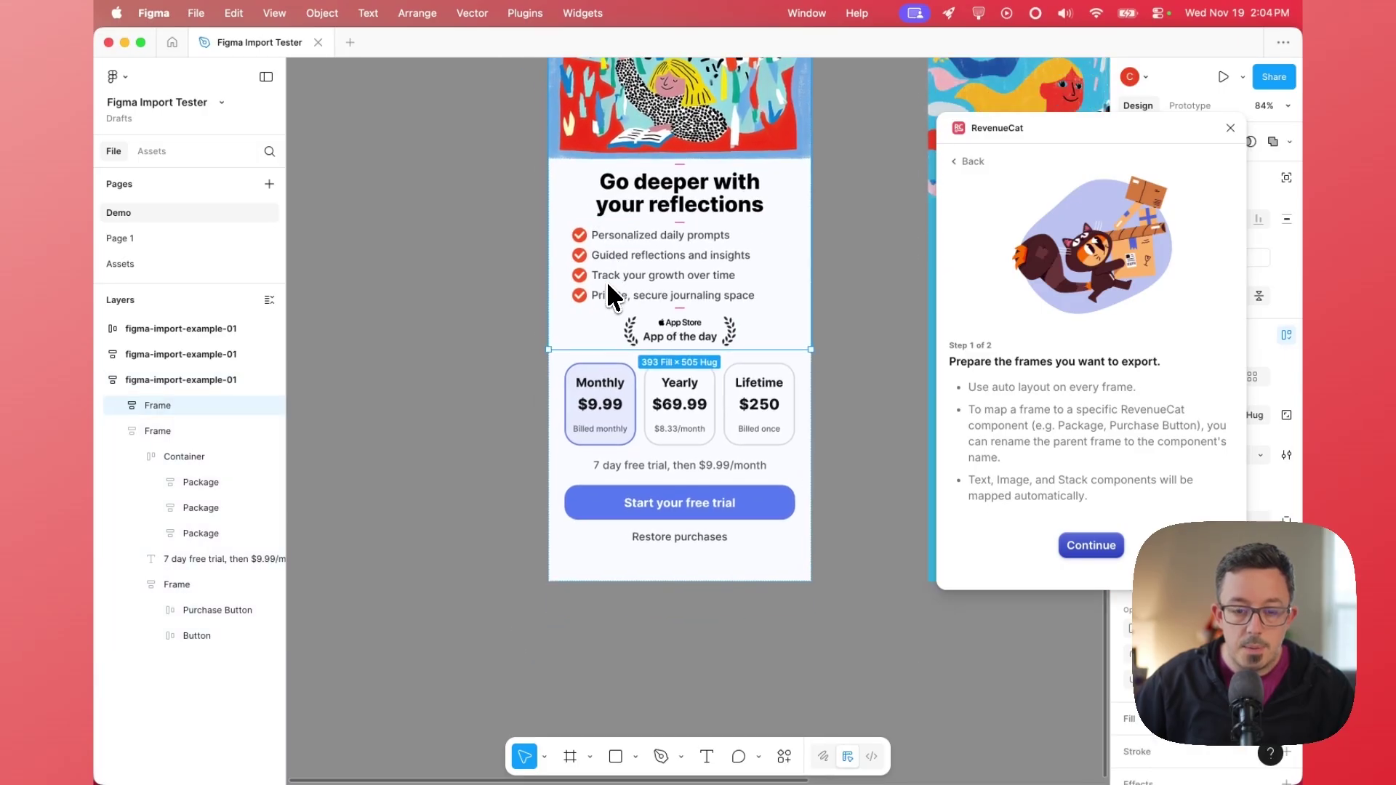
Try moving the "Start your free trial" button above the package container in the first paywall, and undo the move.
left_click(583, 507)
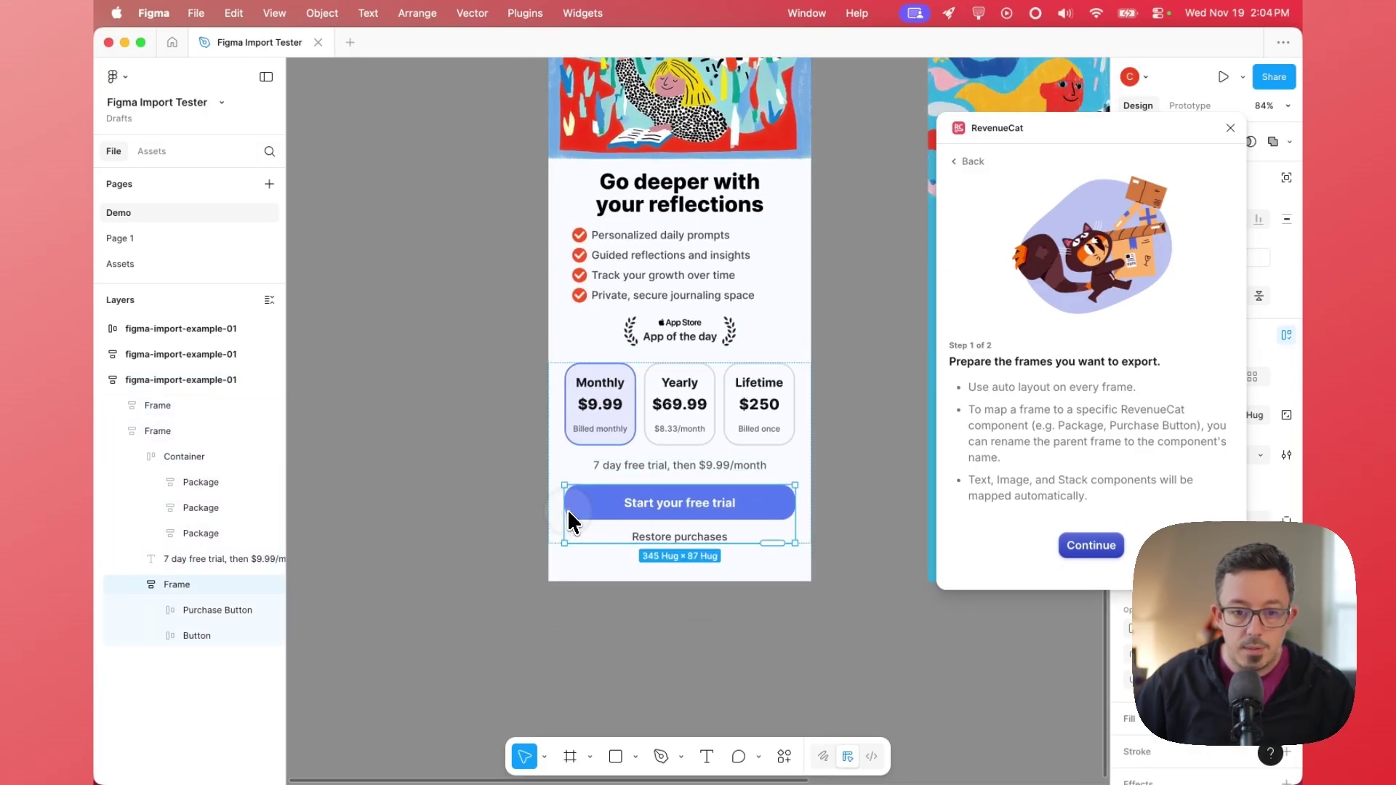
left_click(585, 508)
left_click_drag(582, 505, 611, 356)
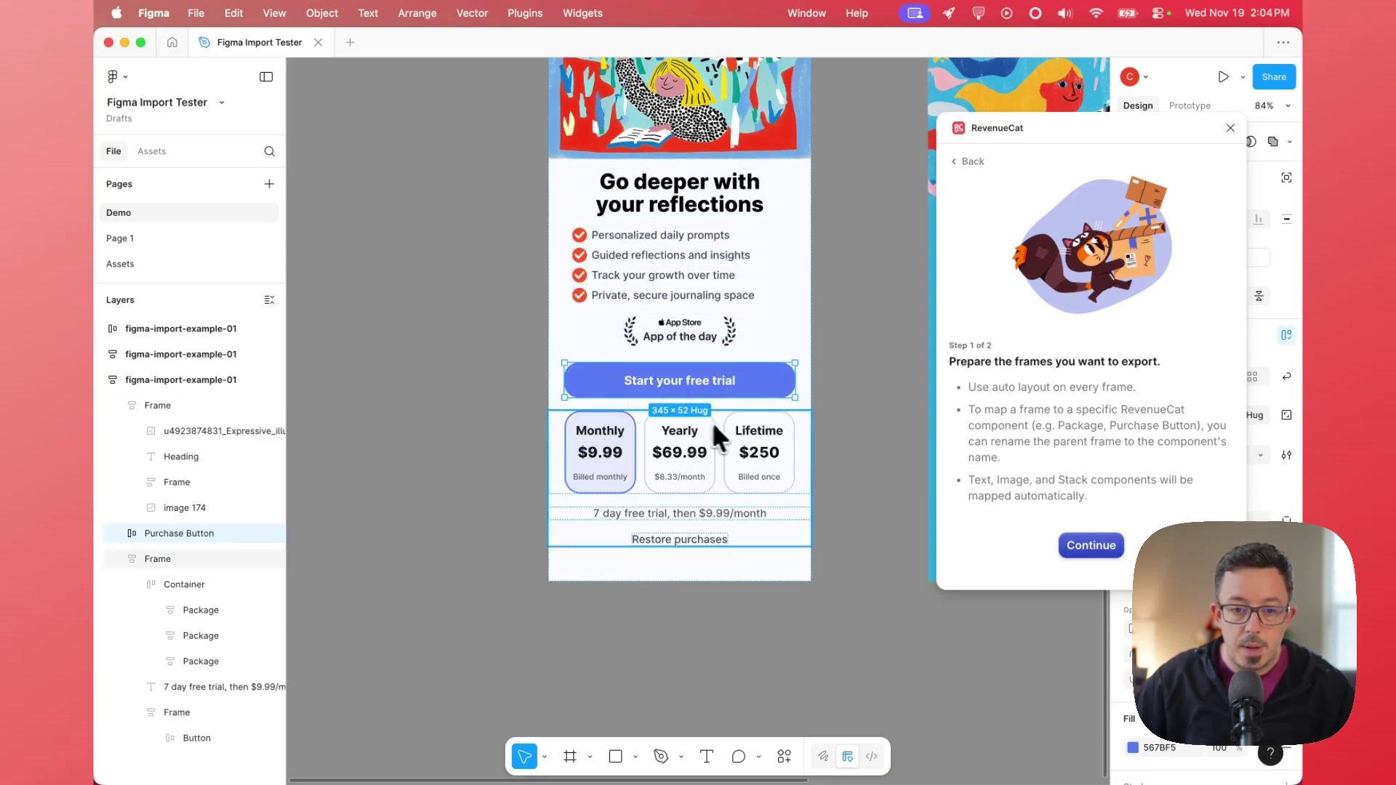
key("super+z")
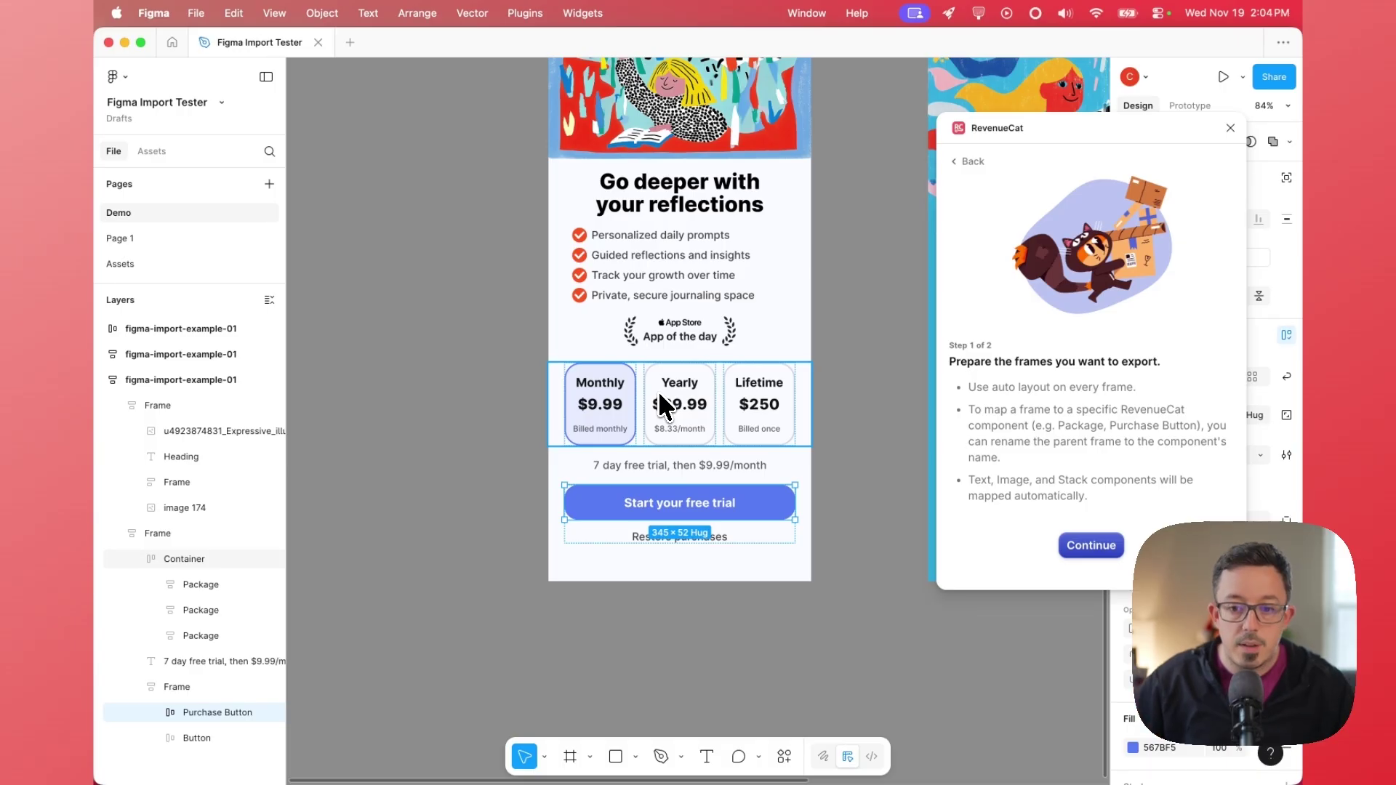
Inspect the first paywall's component layer names by selecting the "Restore purchases" Button layer and the Container holding the packages.
scroll(631, 434, "down", 2)
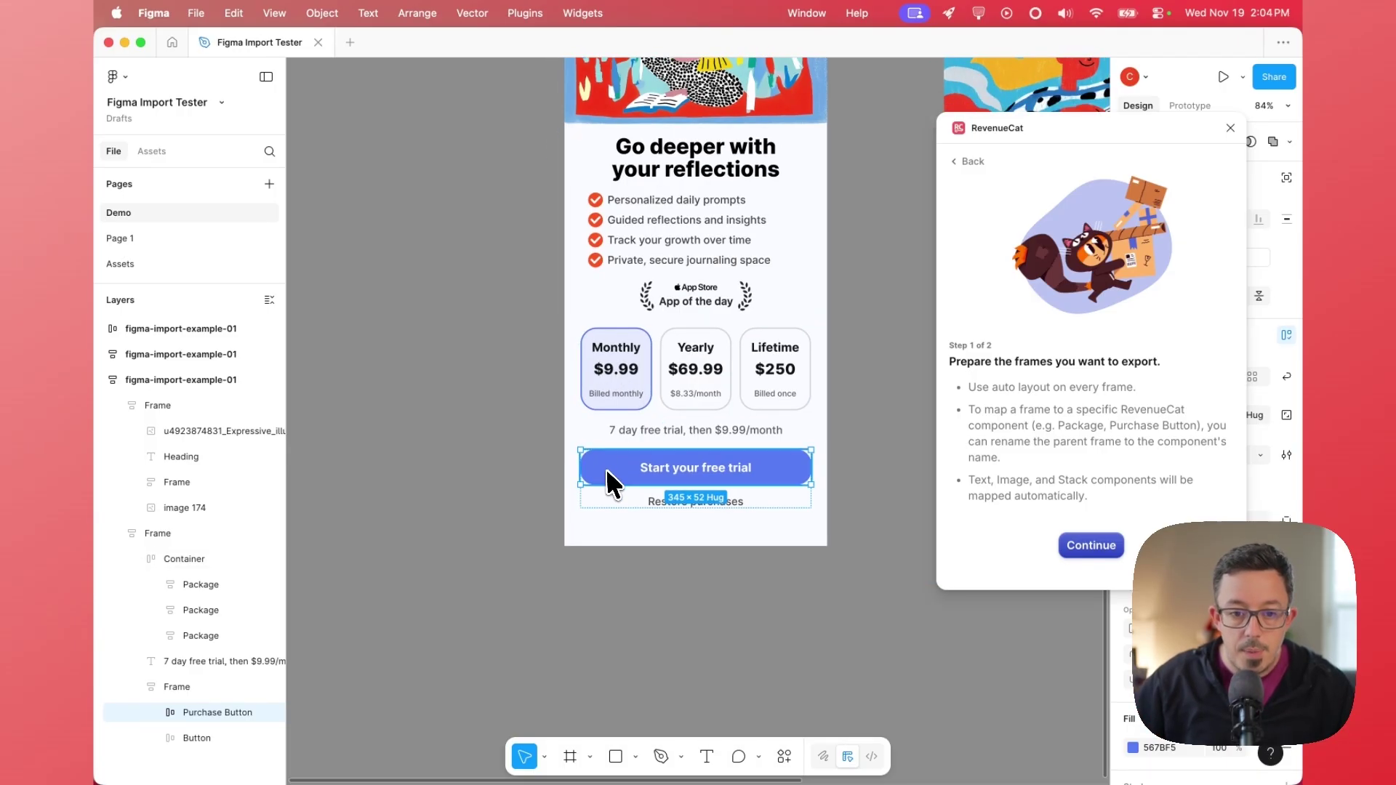
scroll(199, 691, "down", 1)
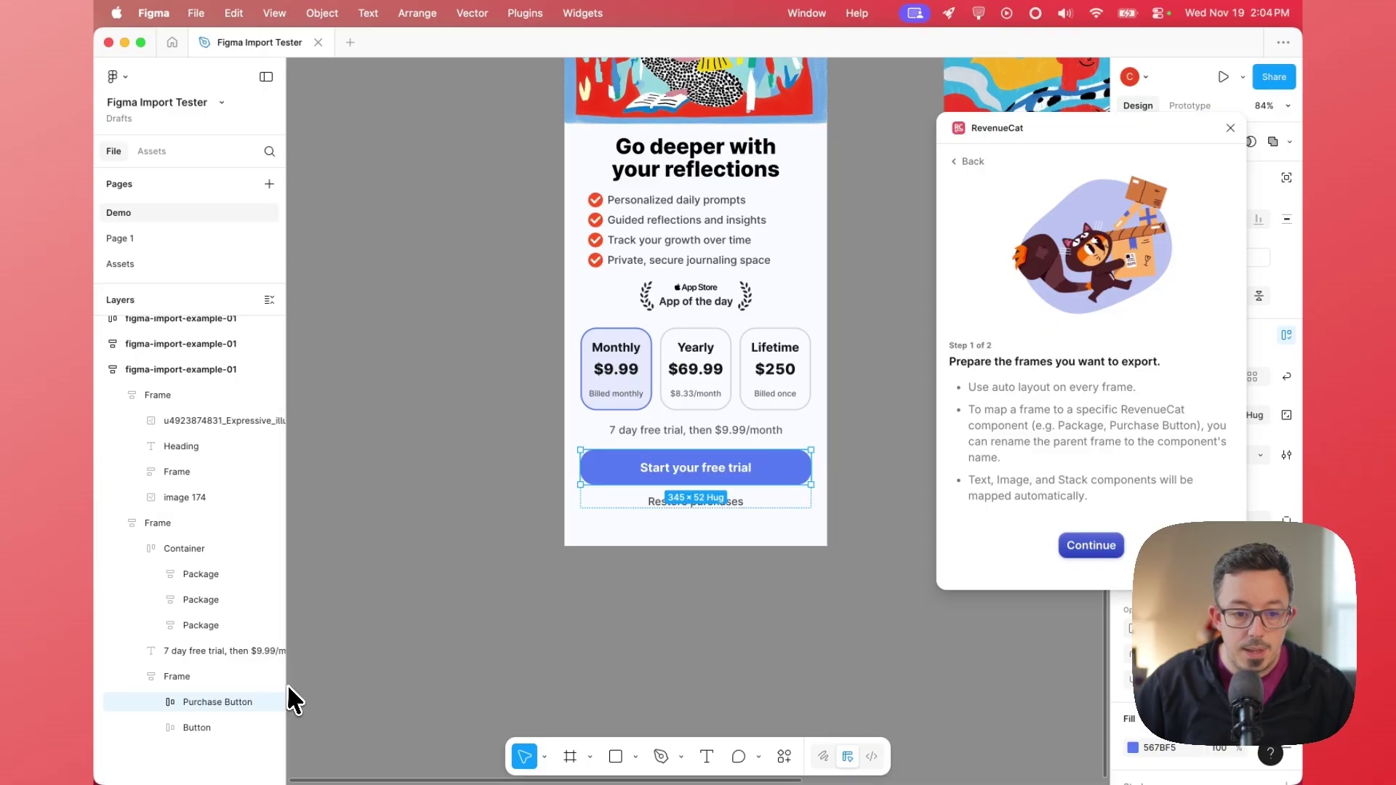
left_click(223, 722)
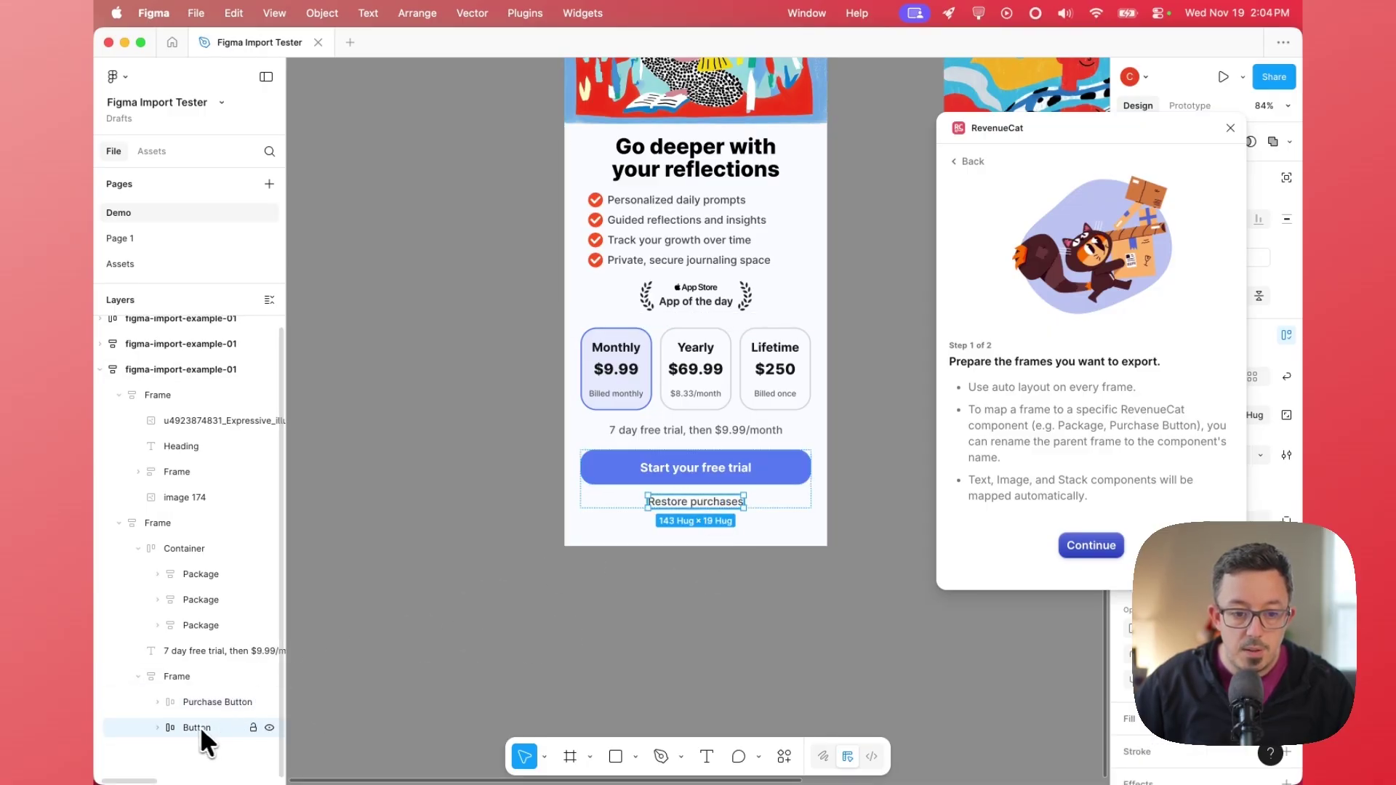
key("Escape")
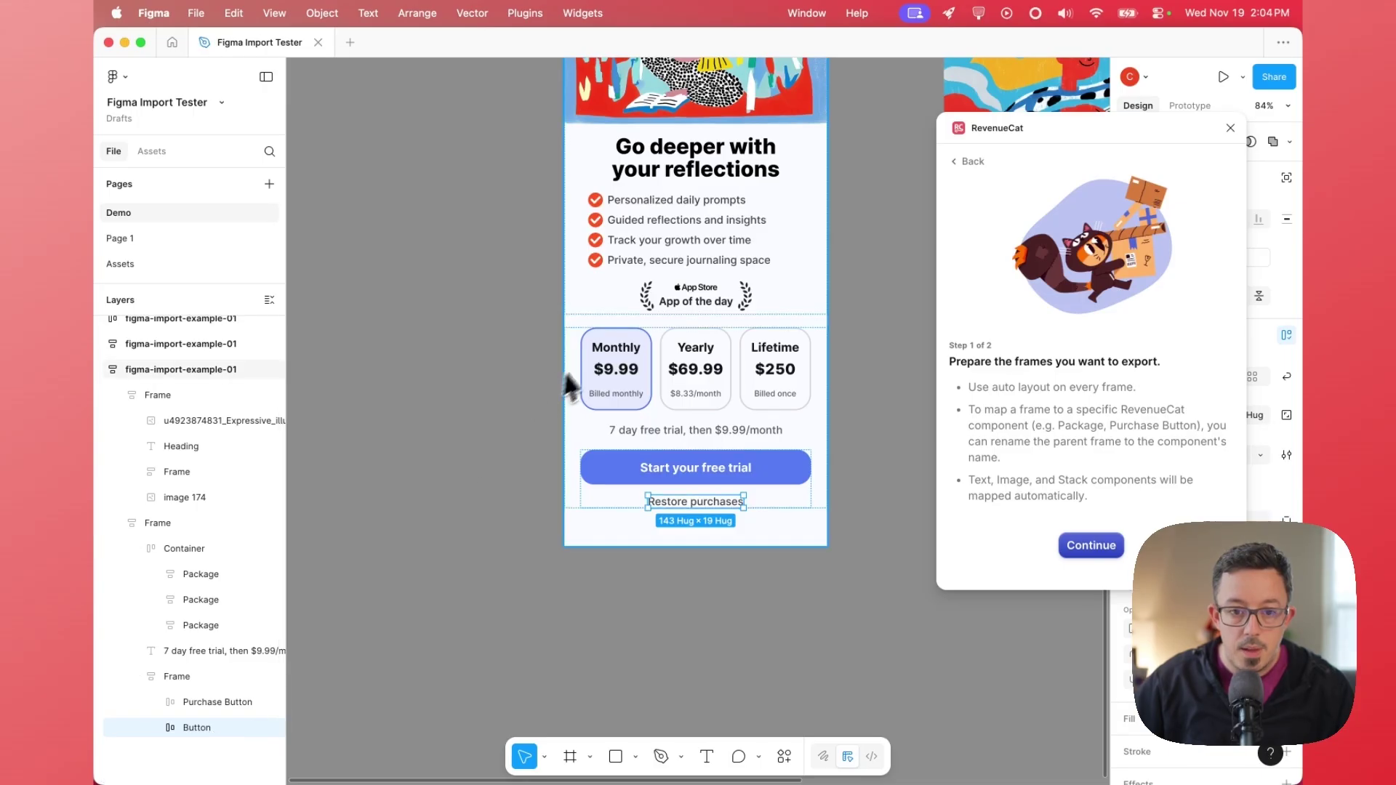
left_click(586, 353)
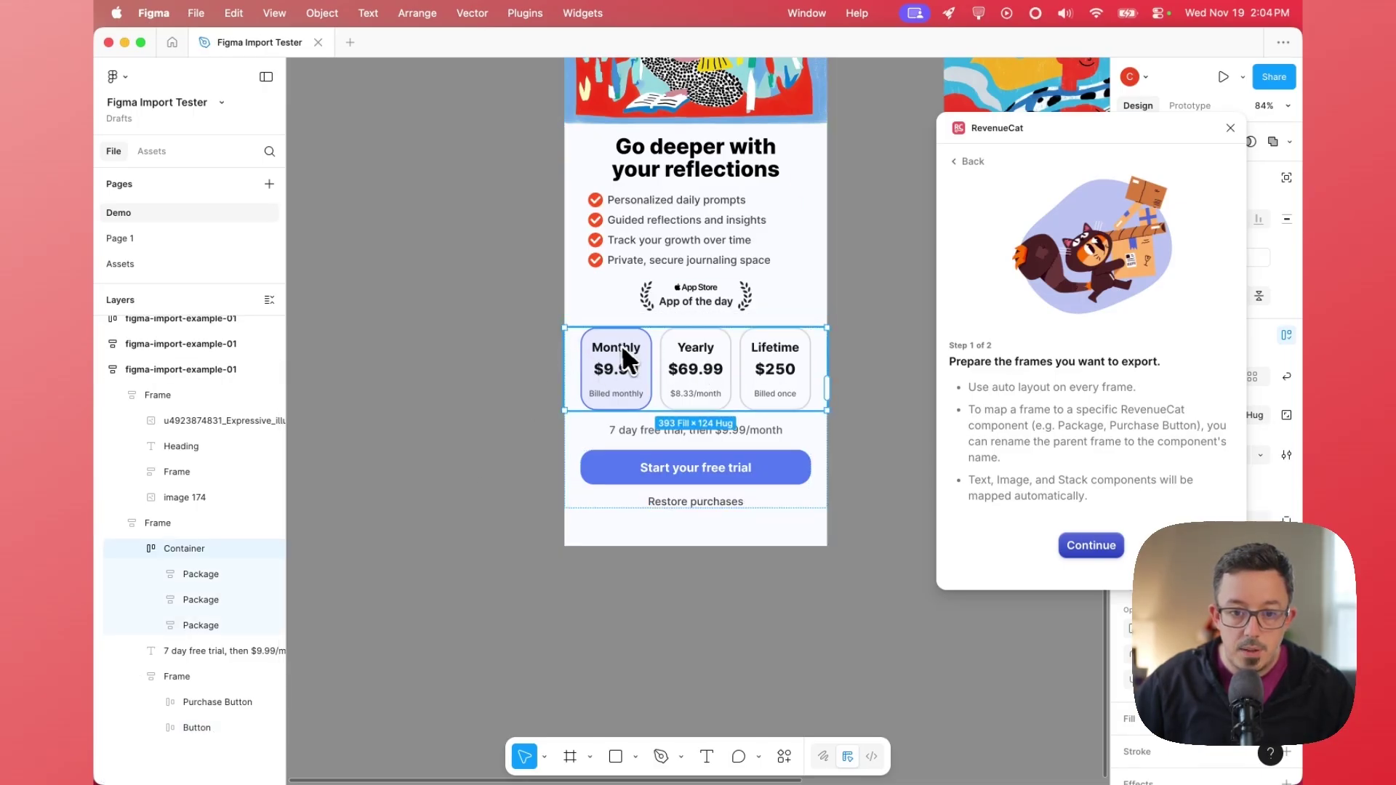
Inspect the Monthly, Yearly and Lifetime Package layers inside the first paywall's Container, and clear the selection.
left_click(616, 343)
left_click(680, 367)
left_click(684, 367)
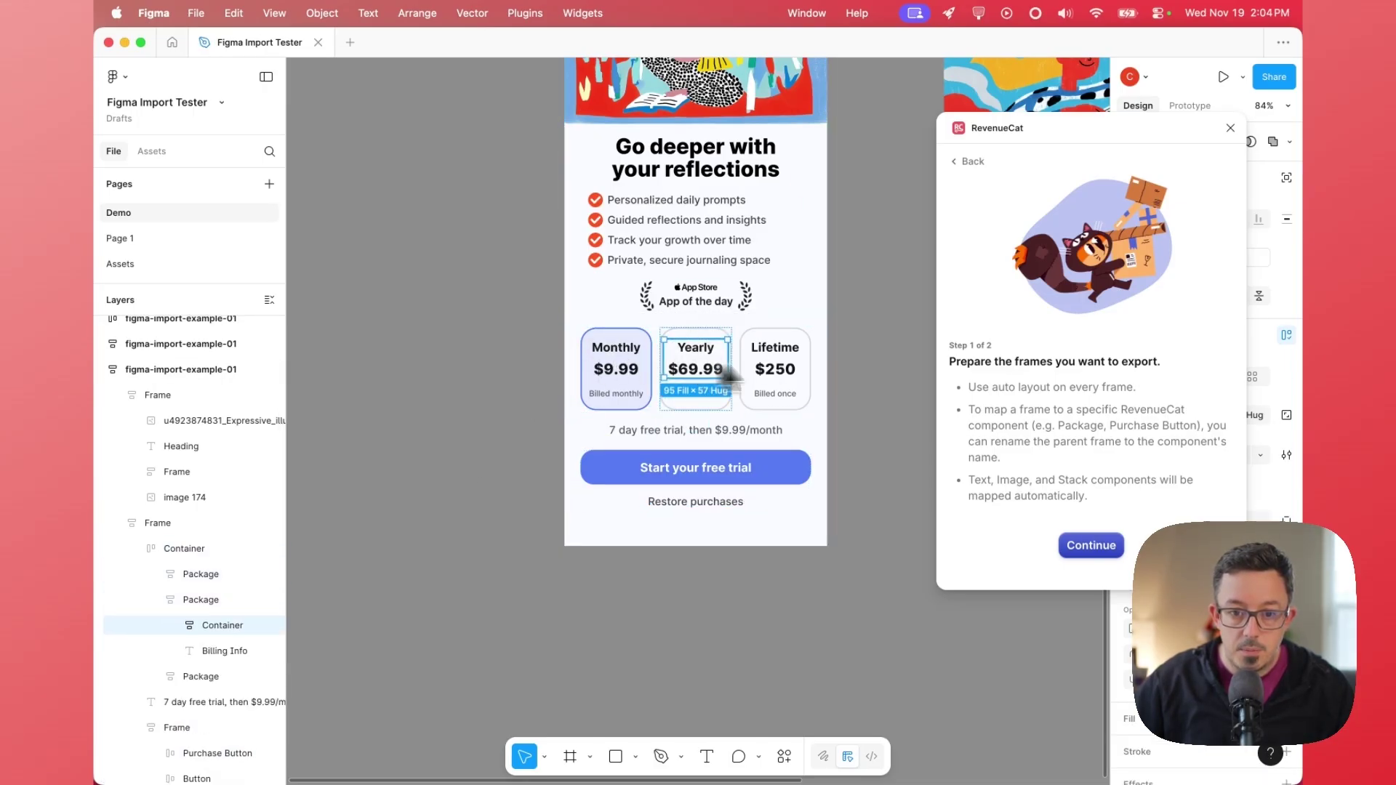
left_click(798, 374)
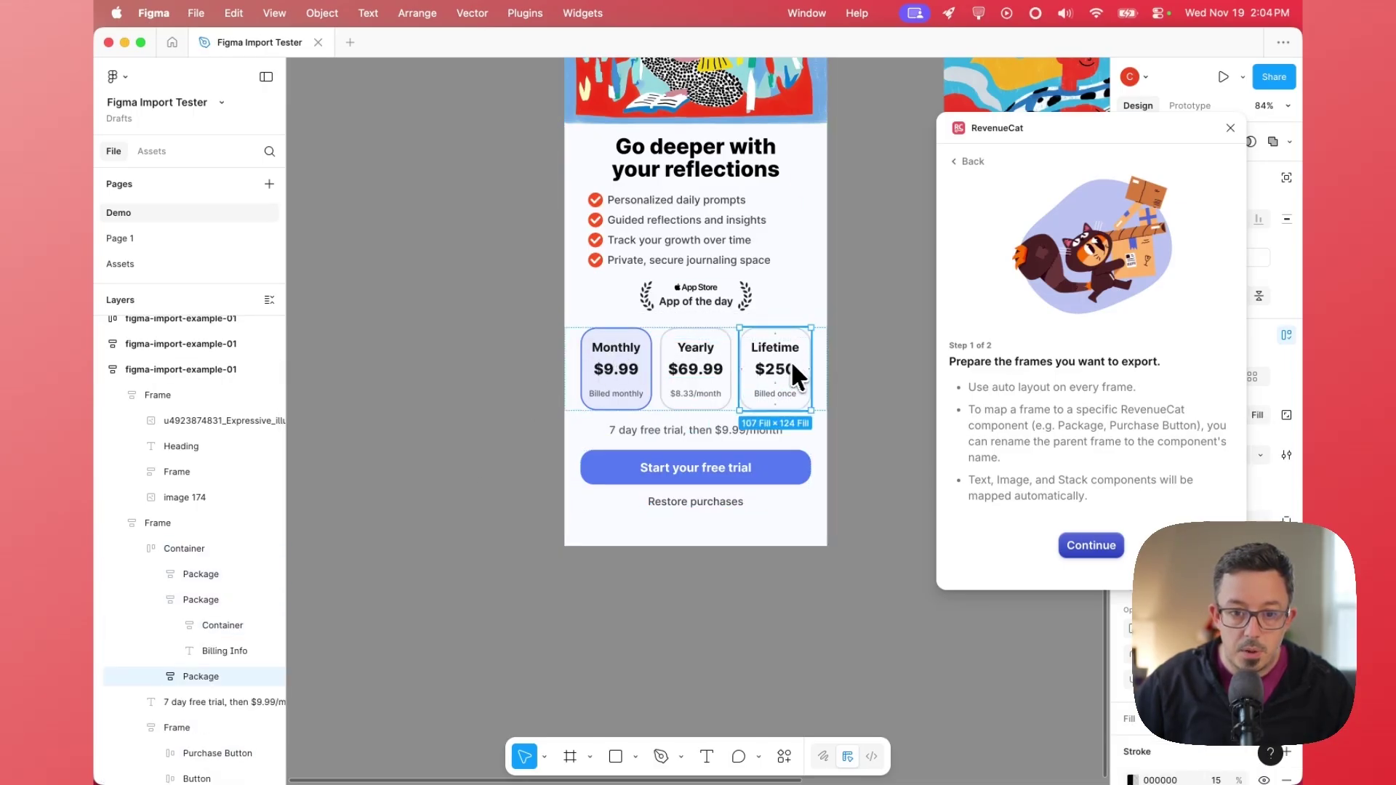
left_click(198, 573)
left_click(200, 599)
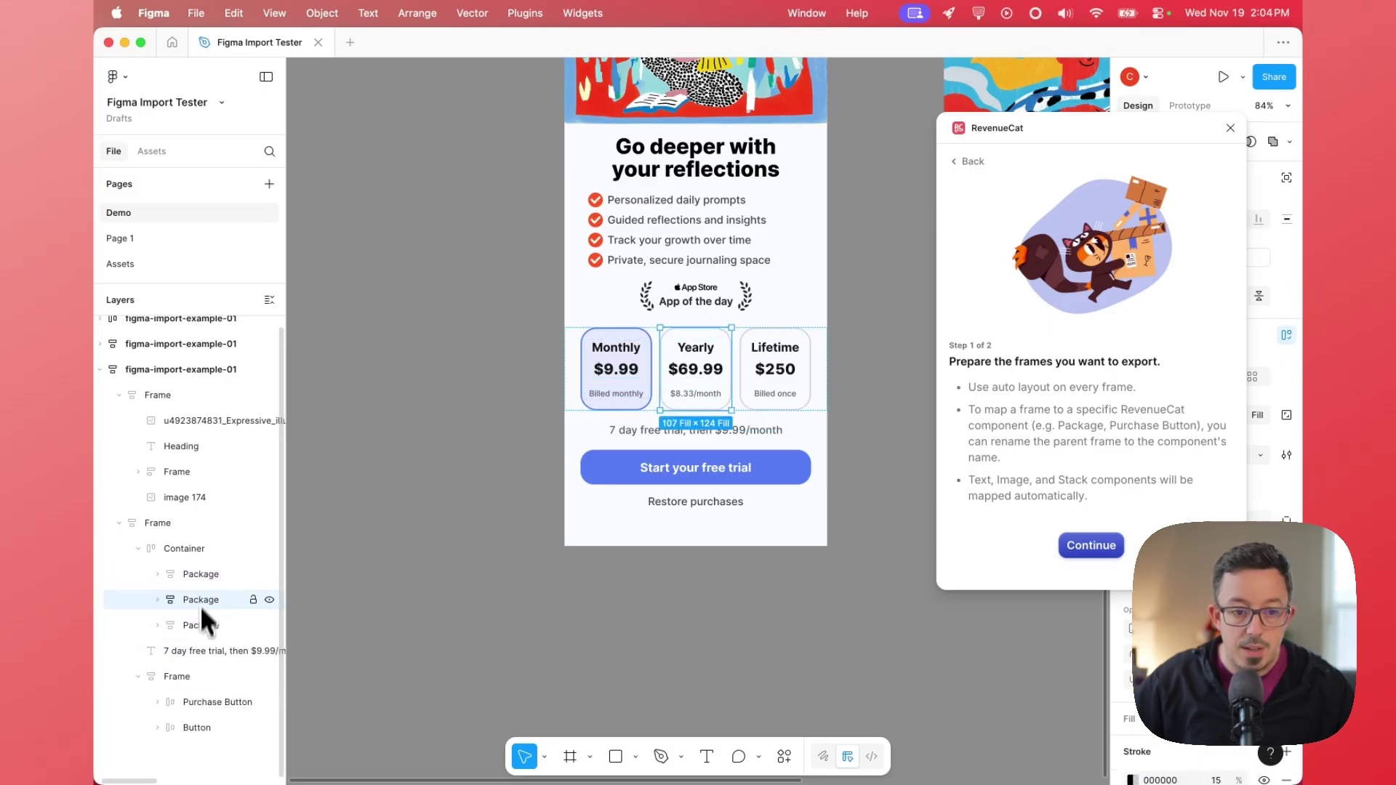
left_click(199, 626)
left_click(365, 500)
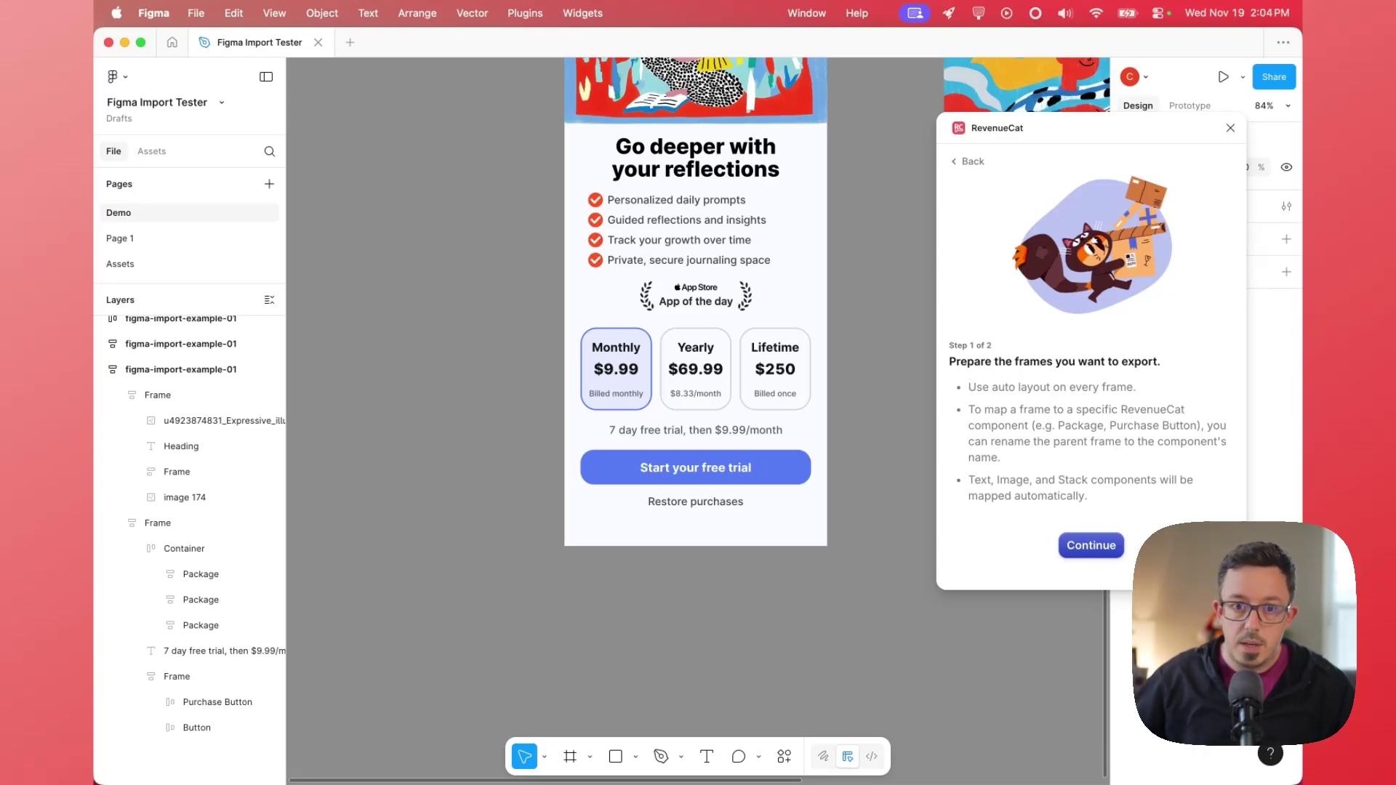
Select the first paywall frame, continue the RevenueCat plugin to its frame-selection step, and move the plugin window aside.
scroll(350, 407, "up", 5)
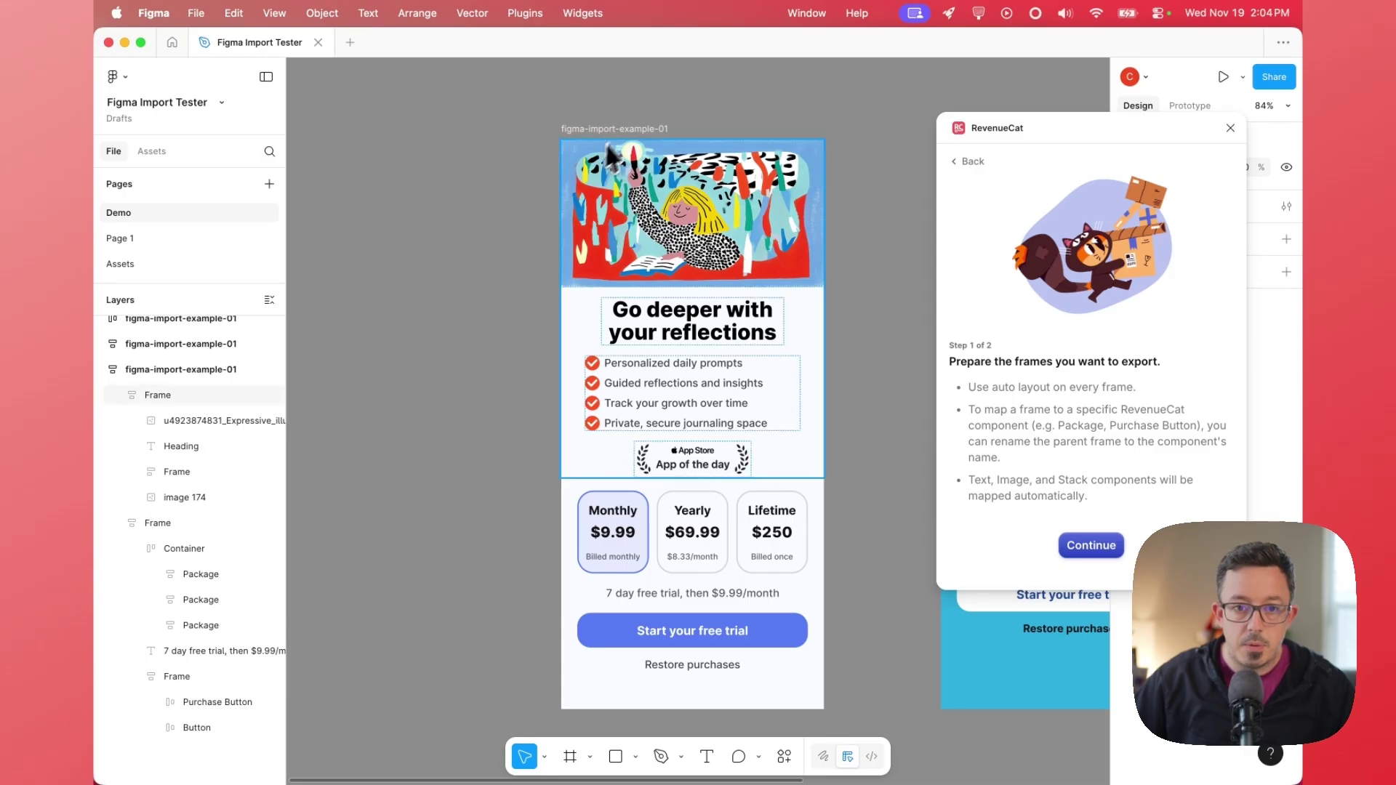
left_click(621, 126)
scroll(579, 176, "down", 3)
scroll(578, 177, "right", 5)
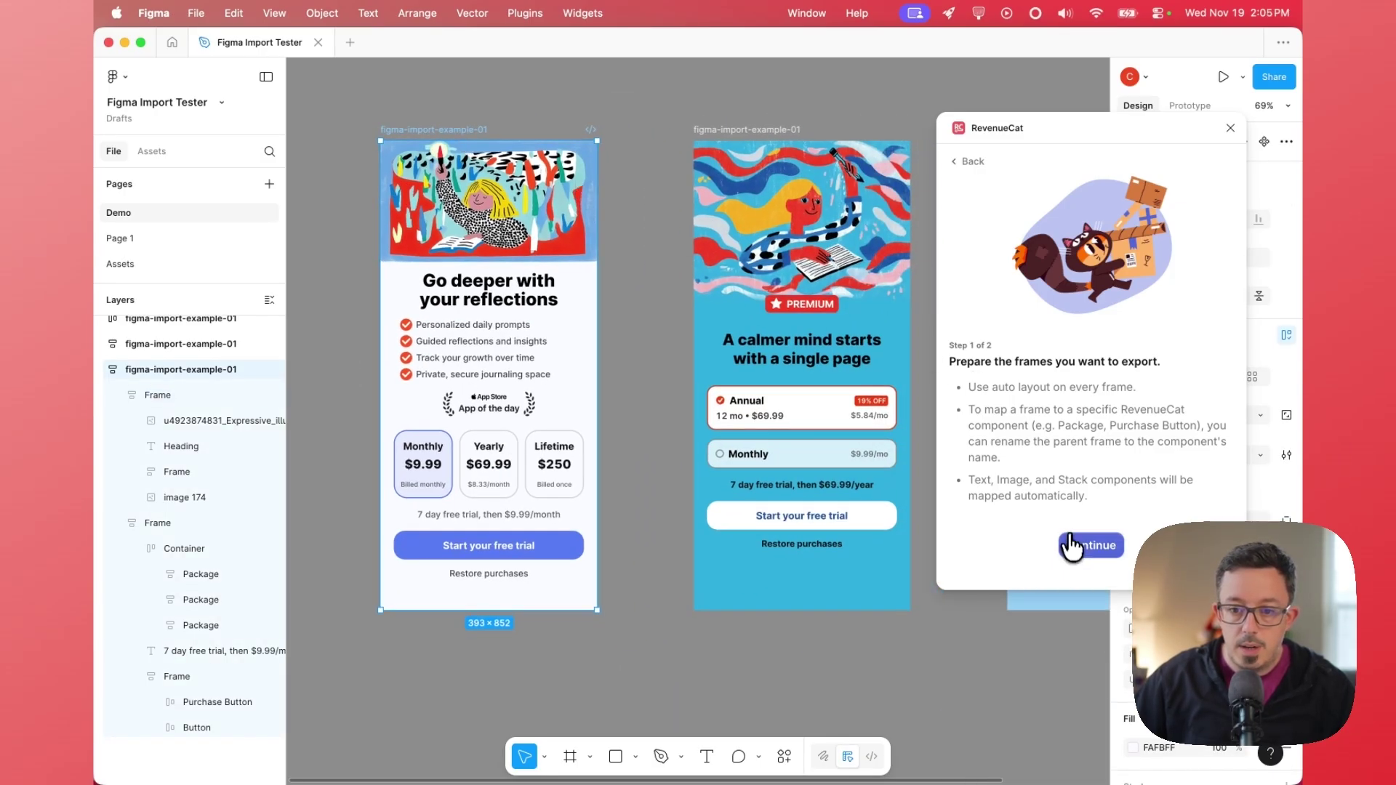
left_click(1091, 546)
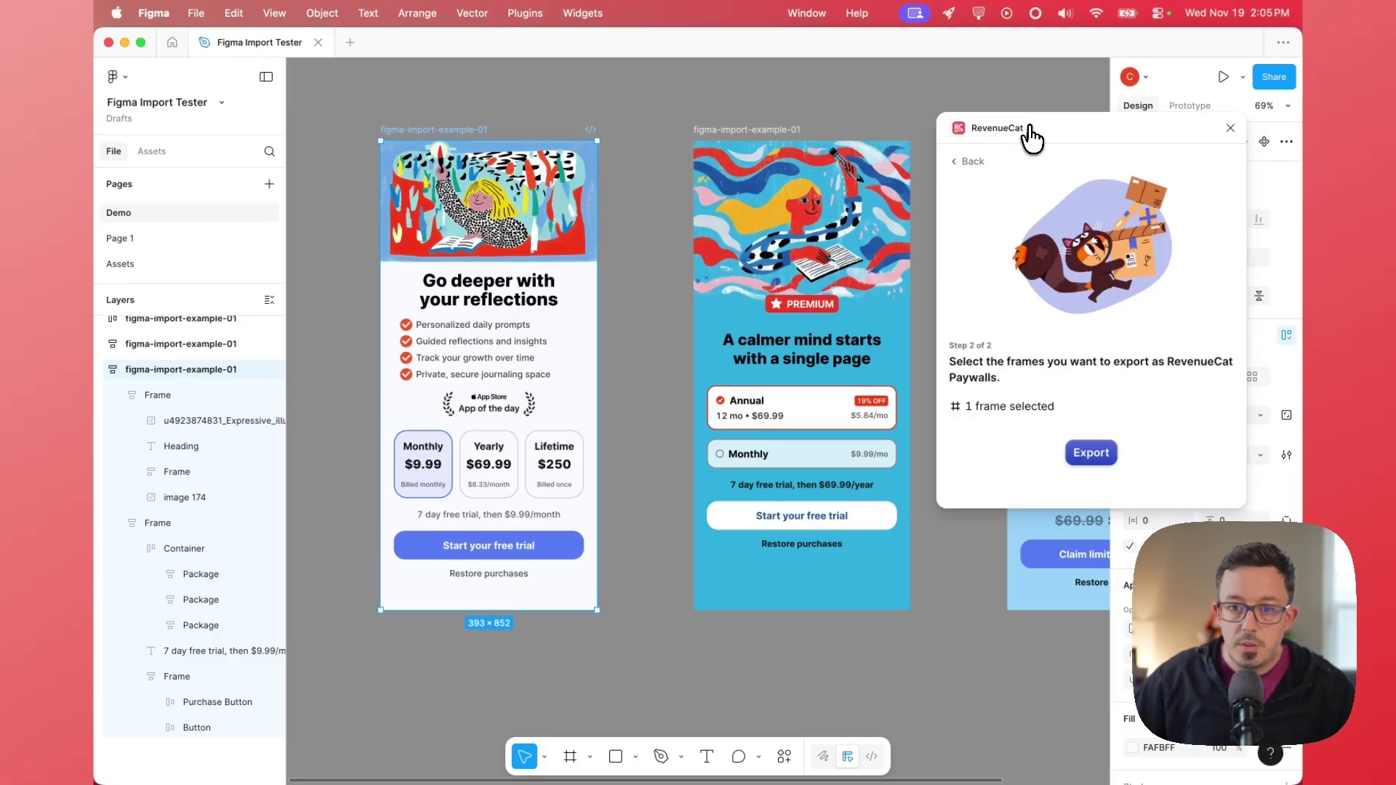
left_click_drag(1033, 138, 912, 106)
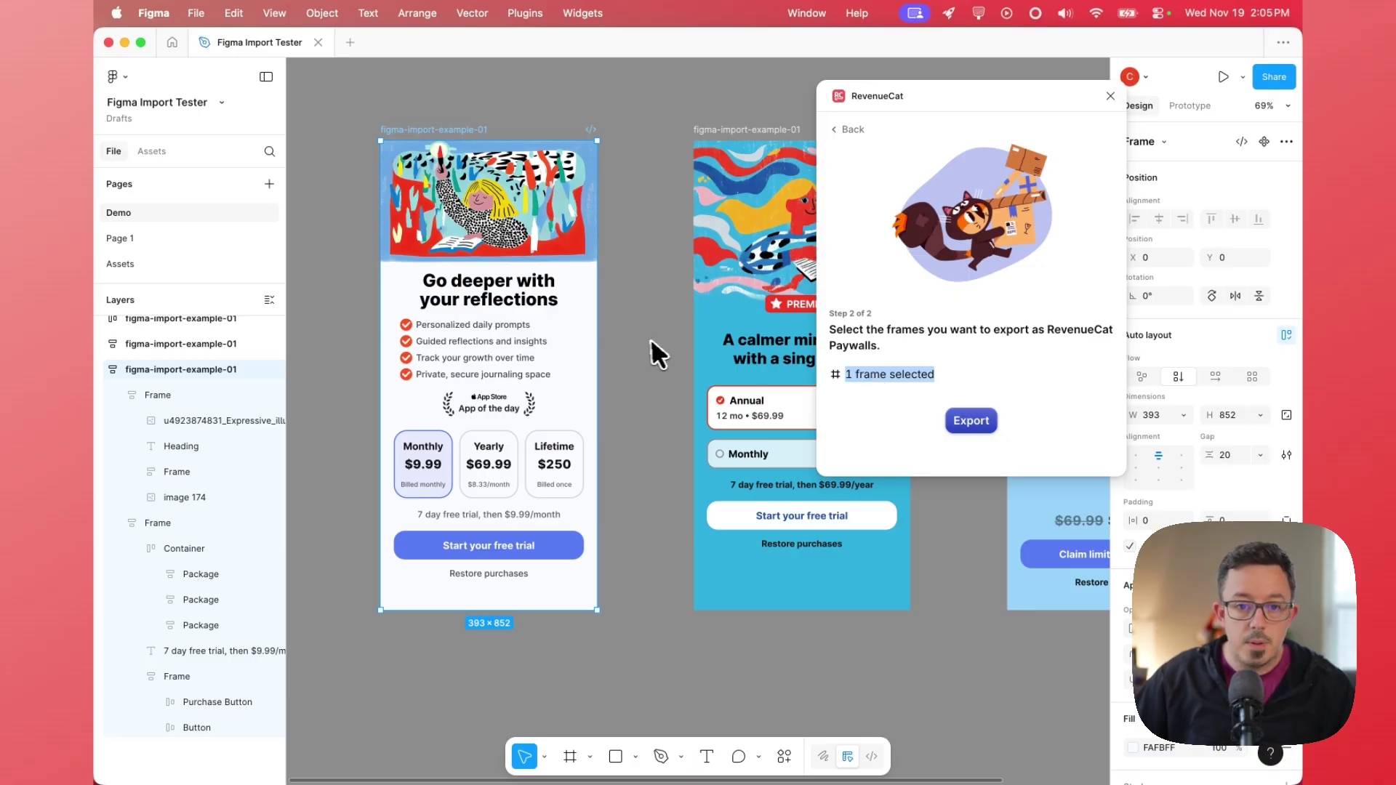
Select all three paywall frames together and export them as RevenueCat Paywalls.
left_click(616, 380)
scroll(638, 378, "down", 5)
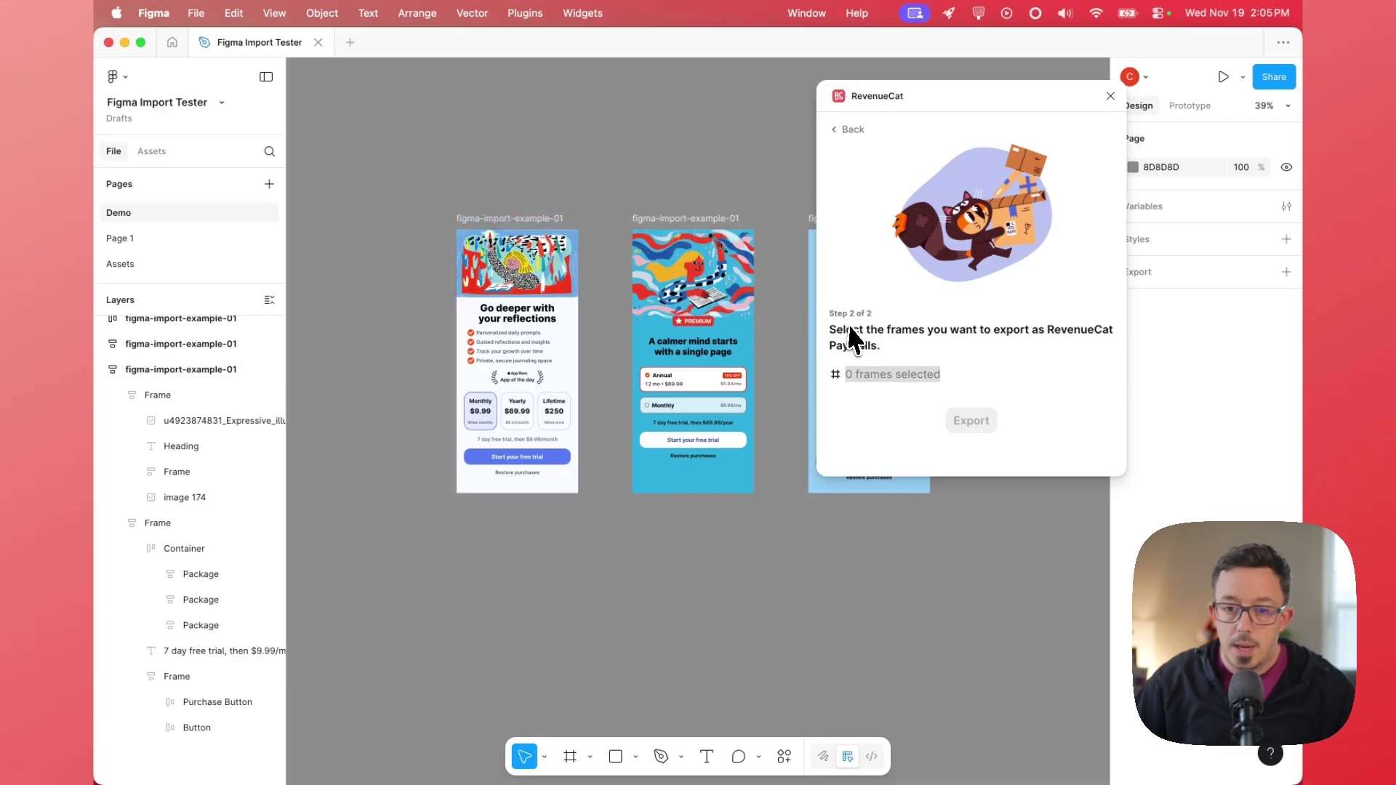
scroll(733, 495, "right", 5)
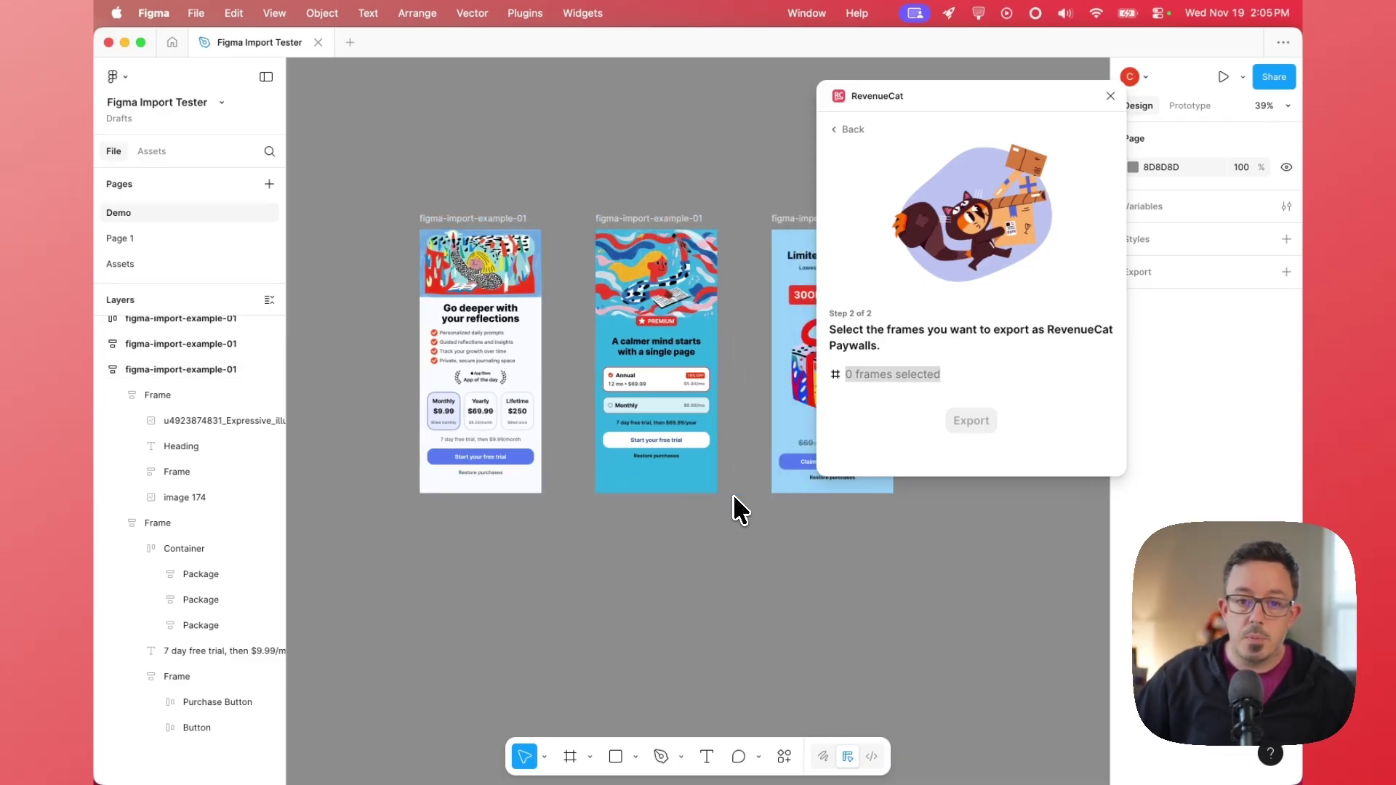
left_click_drag(320, 226, 808, 520)
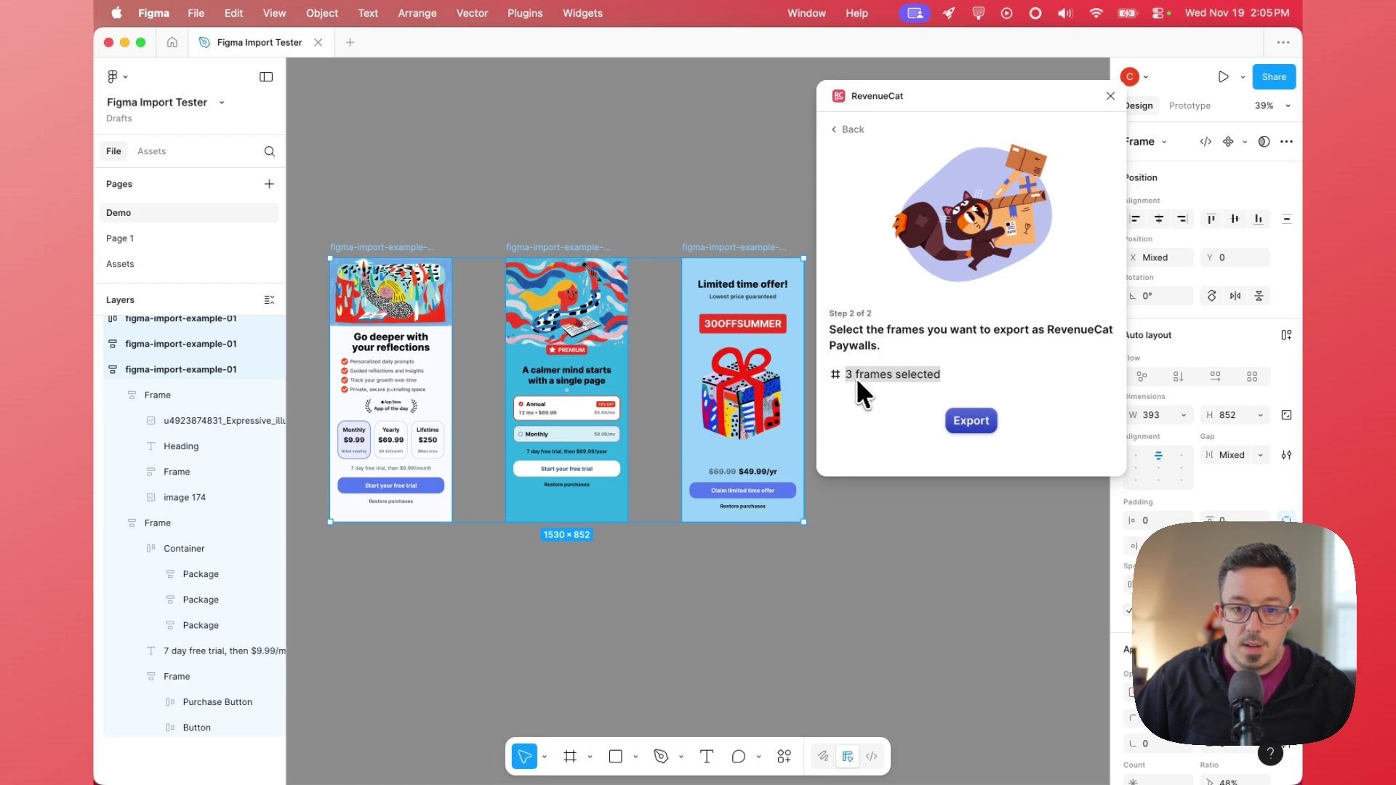
left_click(971, 420)
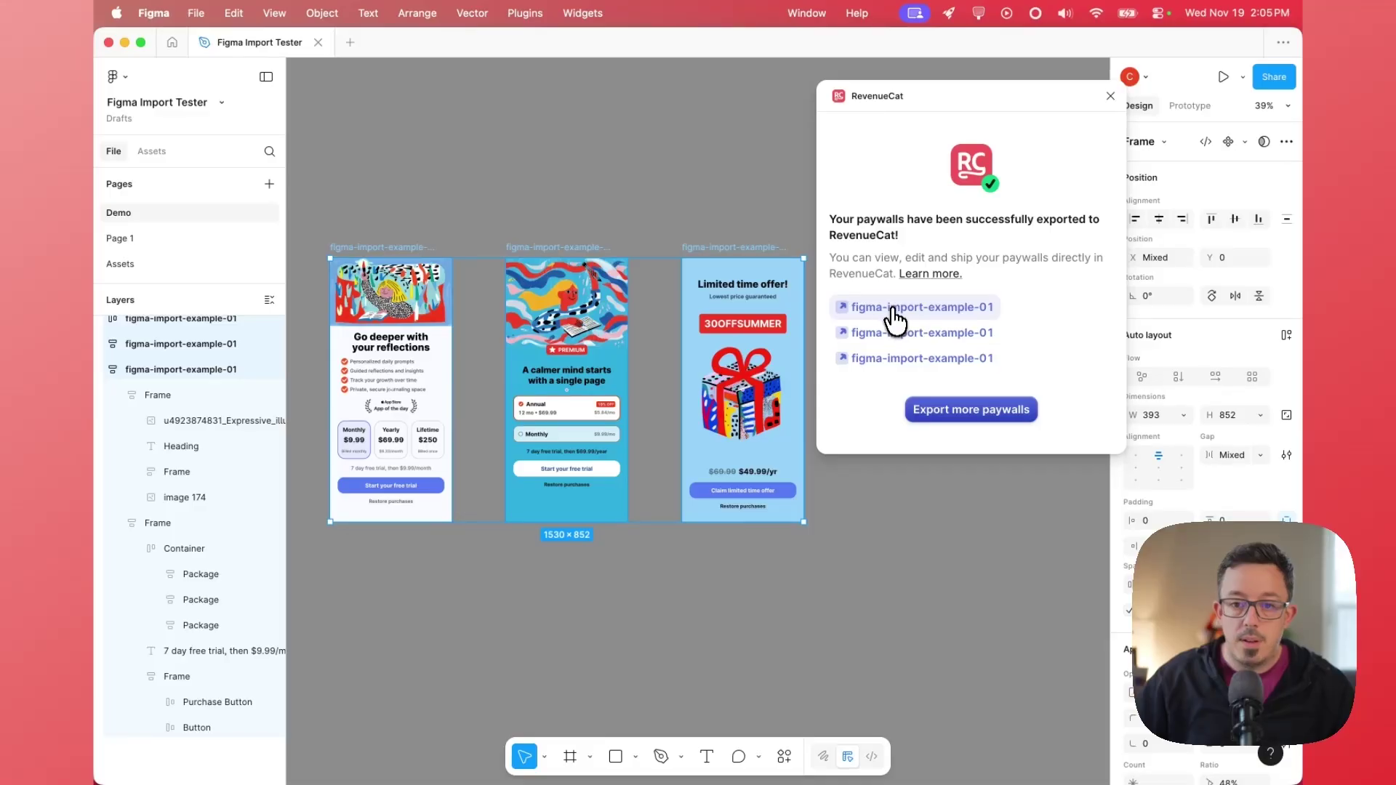
Open the first exported figma-import-example-01 paywall from the plugin's export results in the Arc browser's Demo space.
left_click(374, 225)
scroll(357, 236, "down", 1)
scroll(356, 237, "right", 1)
scroll(346, 243, "up", 5)
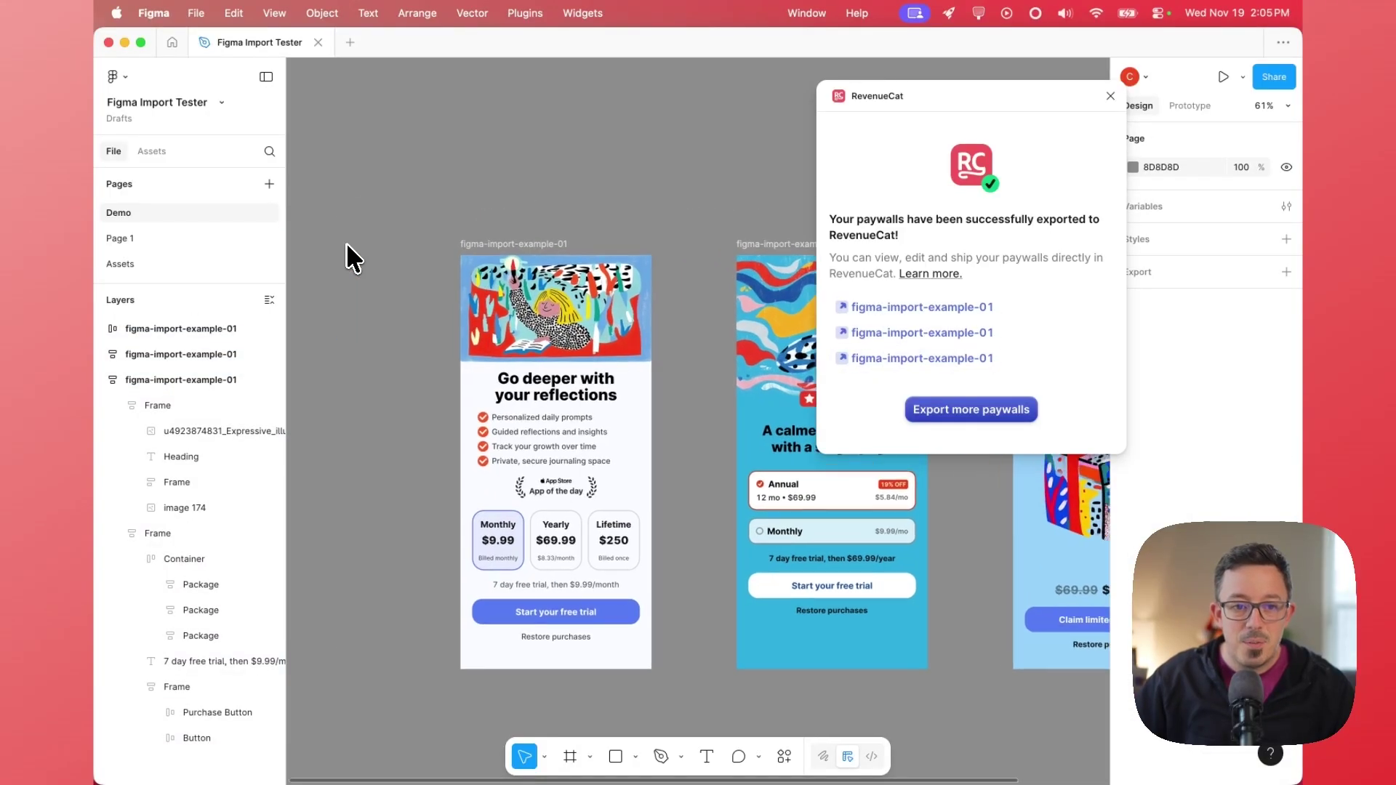
scroll(483, 262, "right", 5)
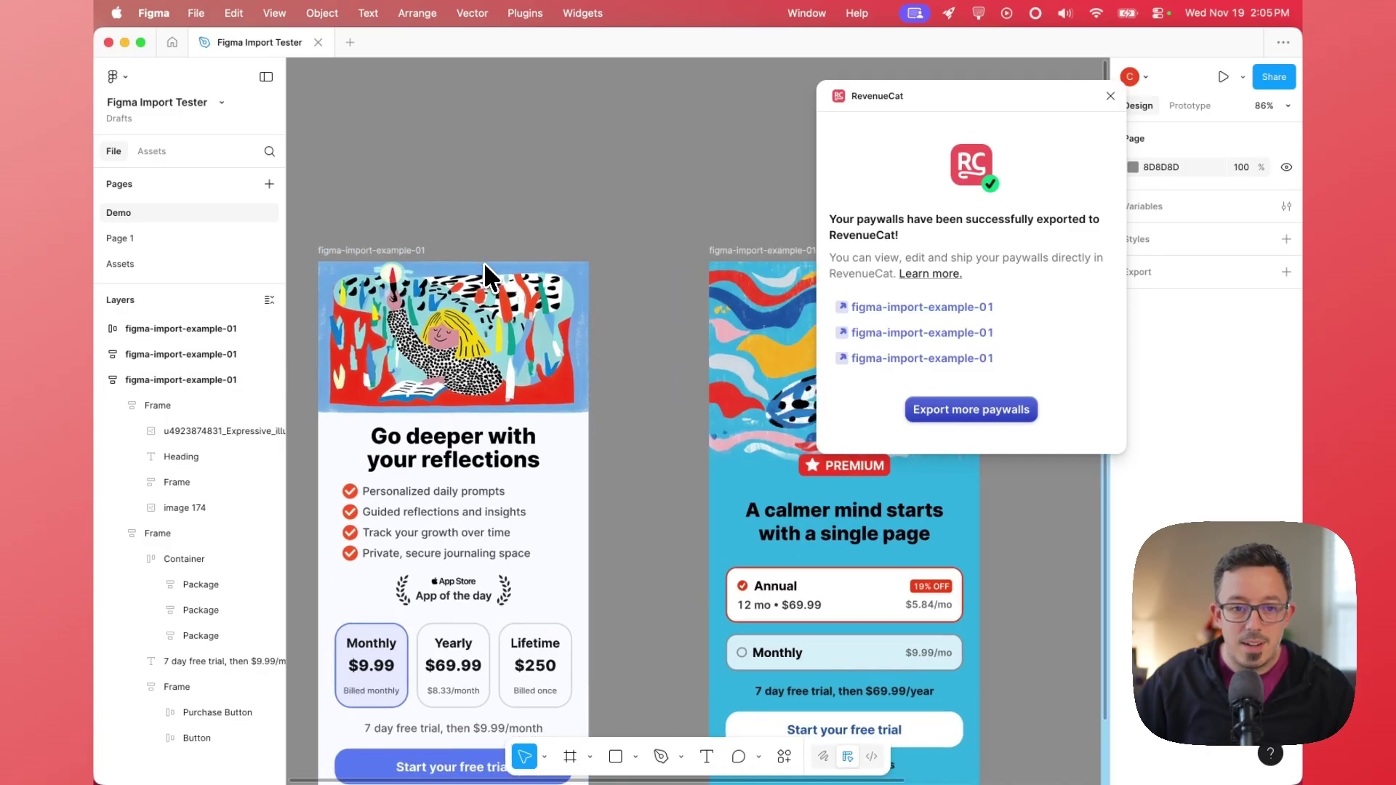
scroll(617, 276, "right", 9)
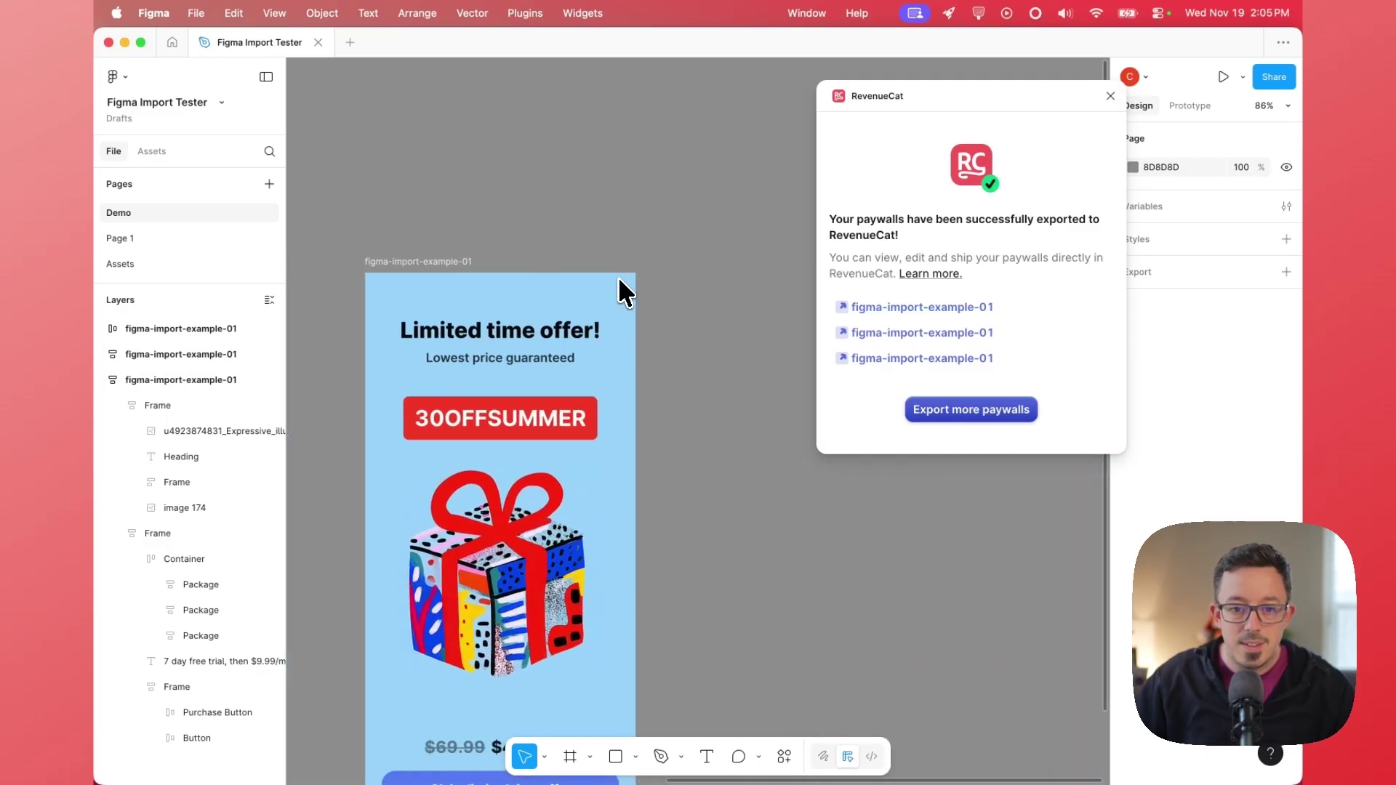
key("shift+1")
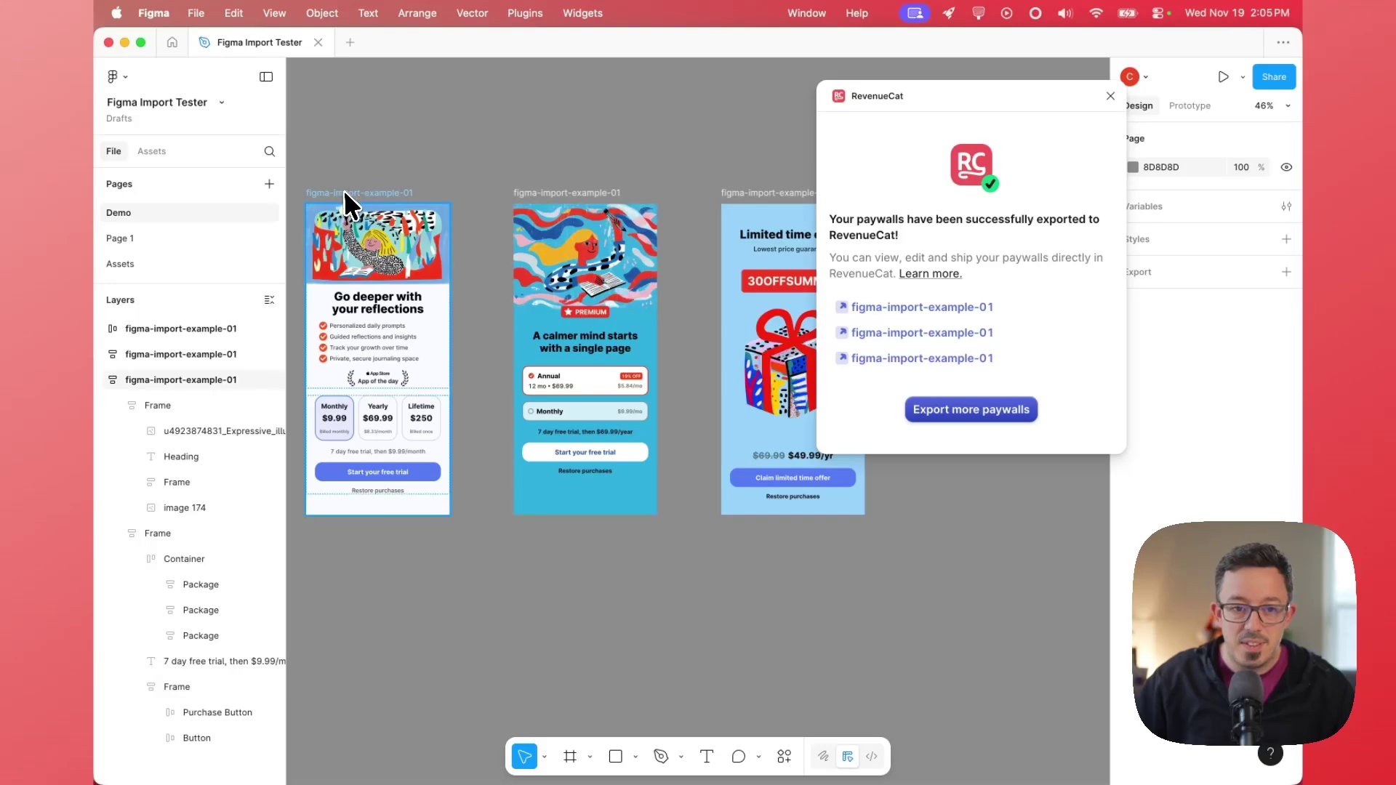
left_click(901, 306)
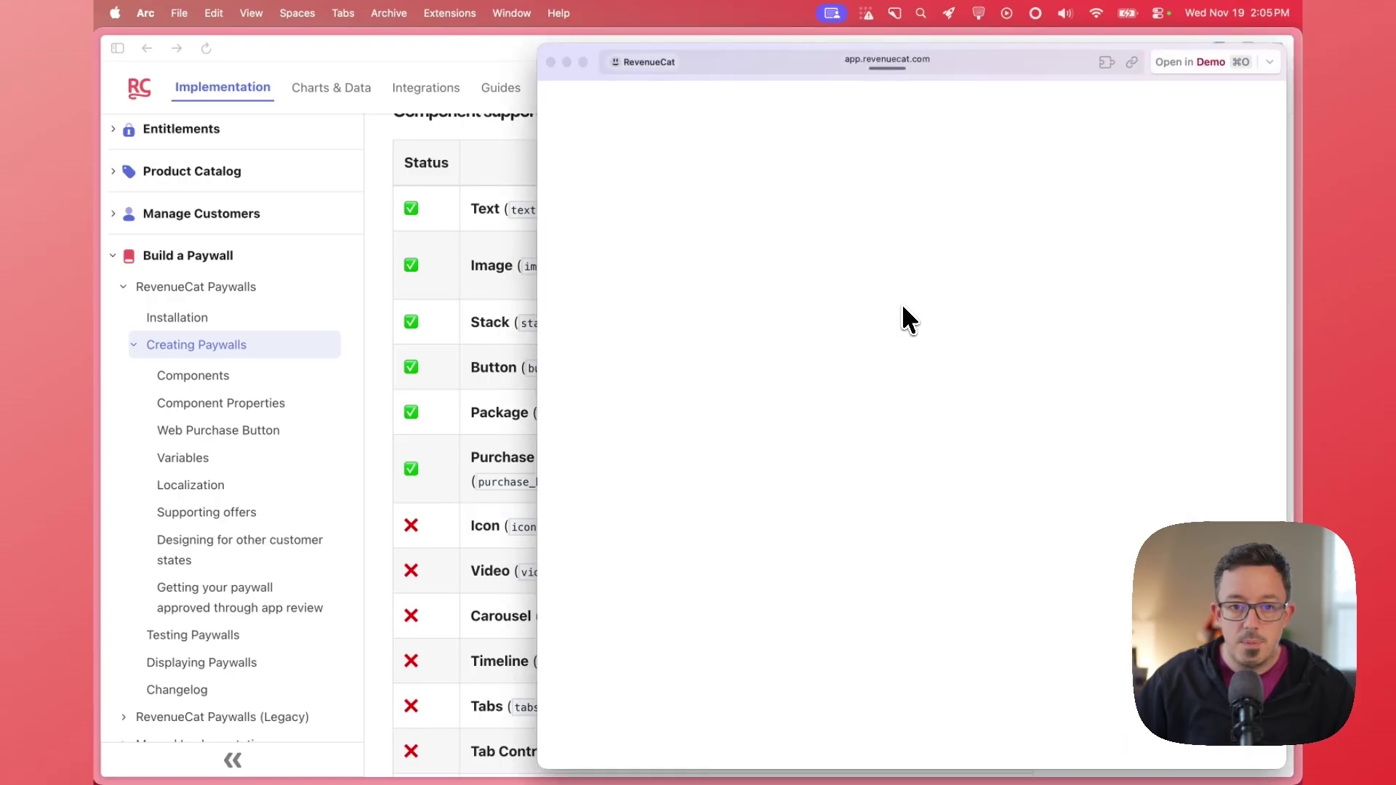
left_click(1185, 58)
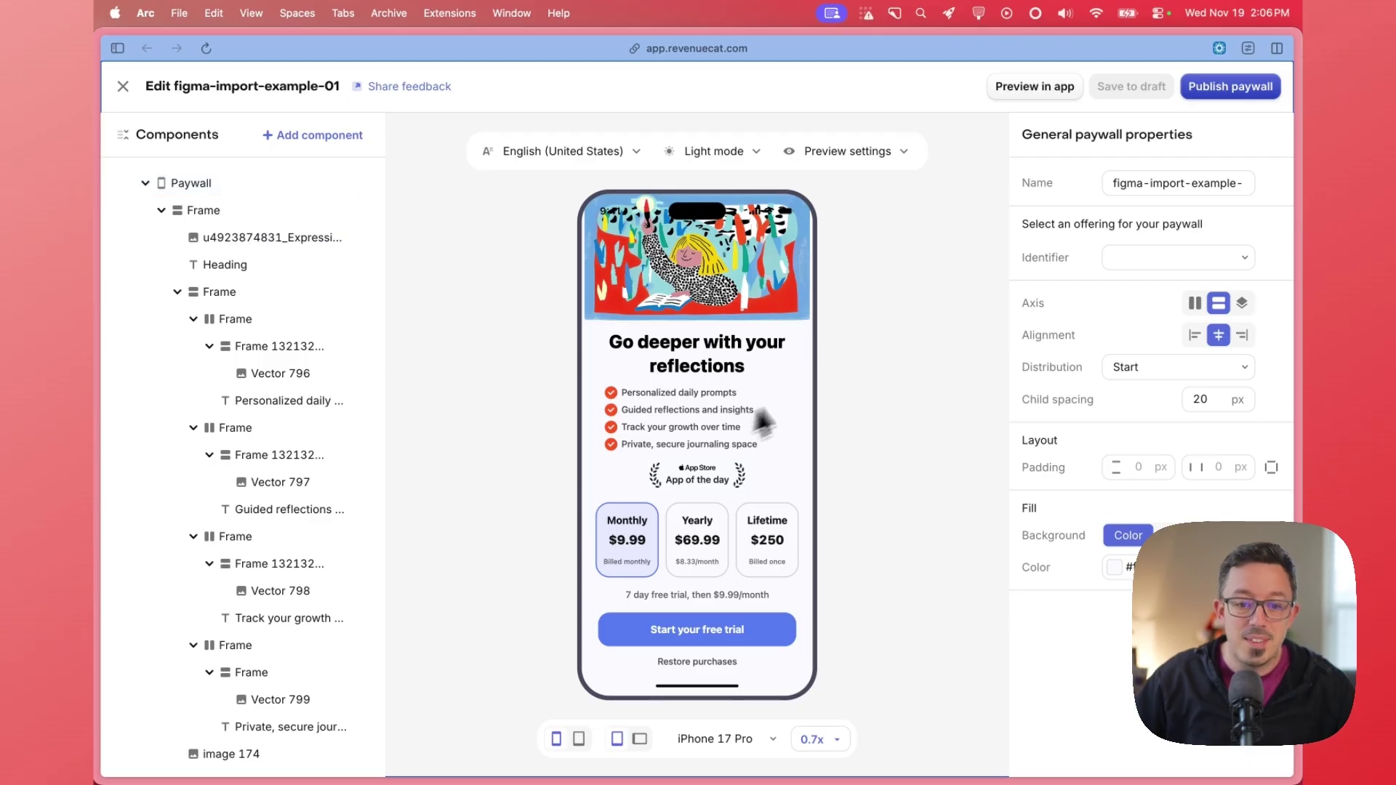
Examine the imported Monthly title, Purchase Button and "Restore purchases" Button components and their properties in the paywall editor.
left_click(629, 523)
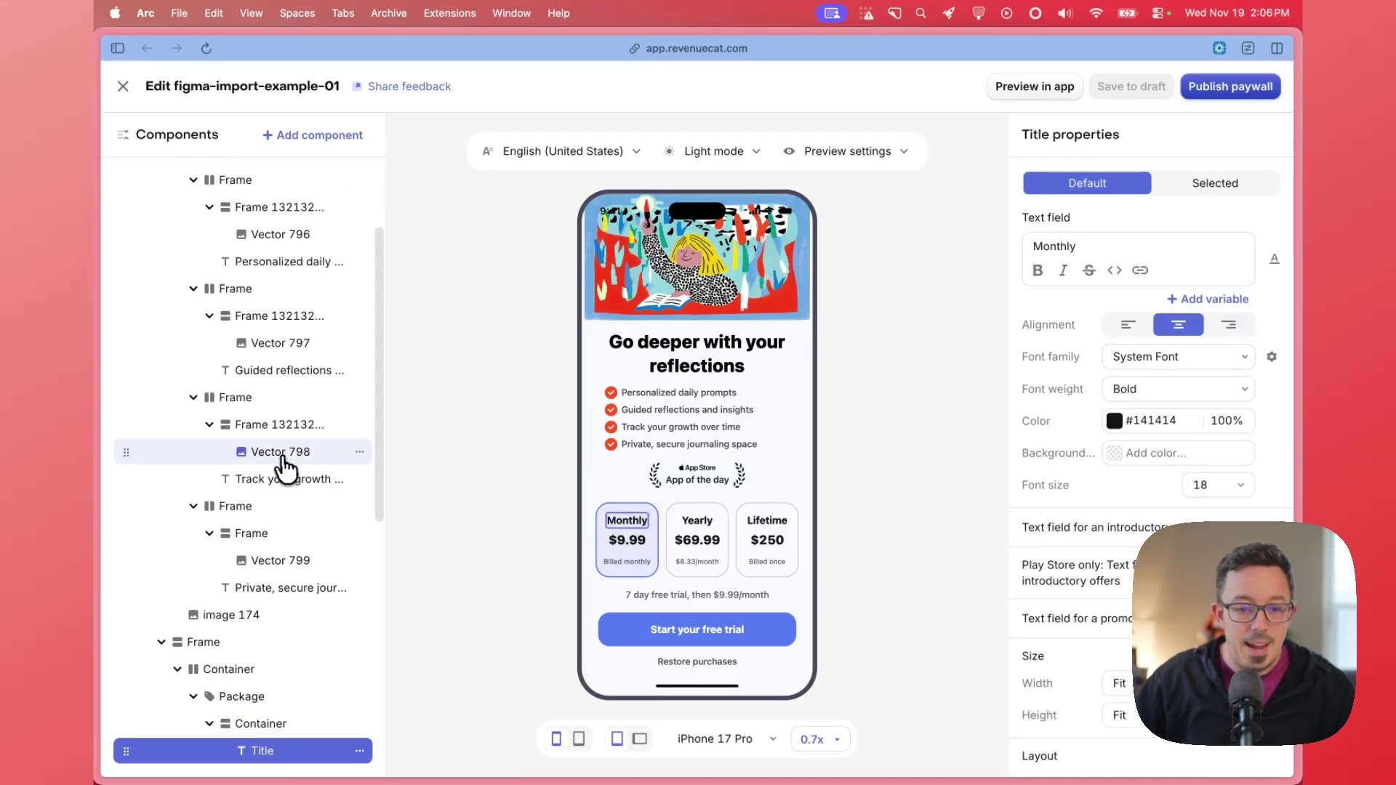
scroll(287, 458, "down", 5)
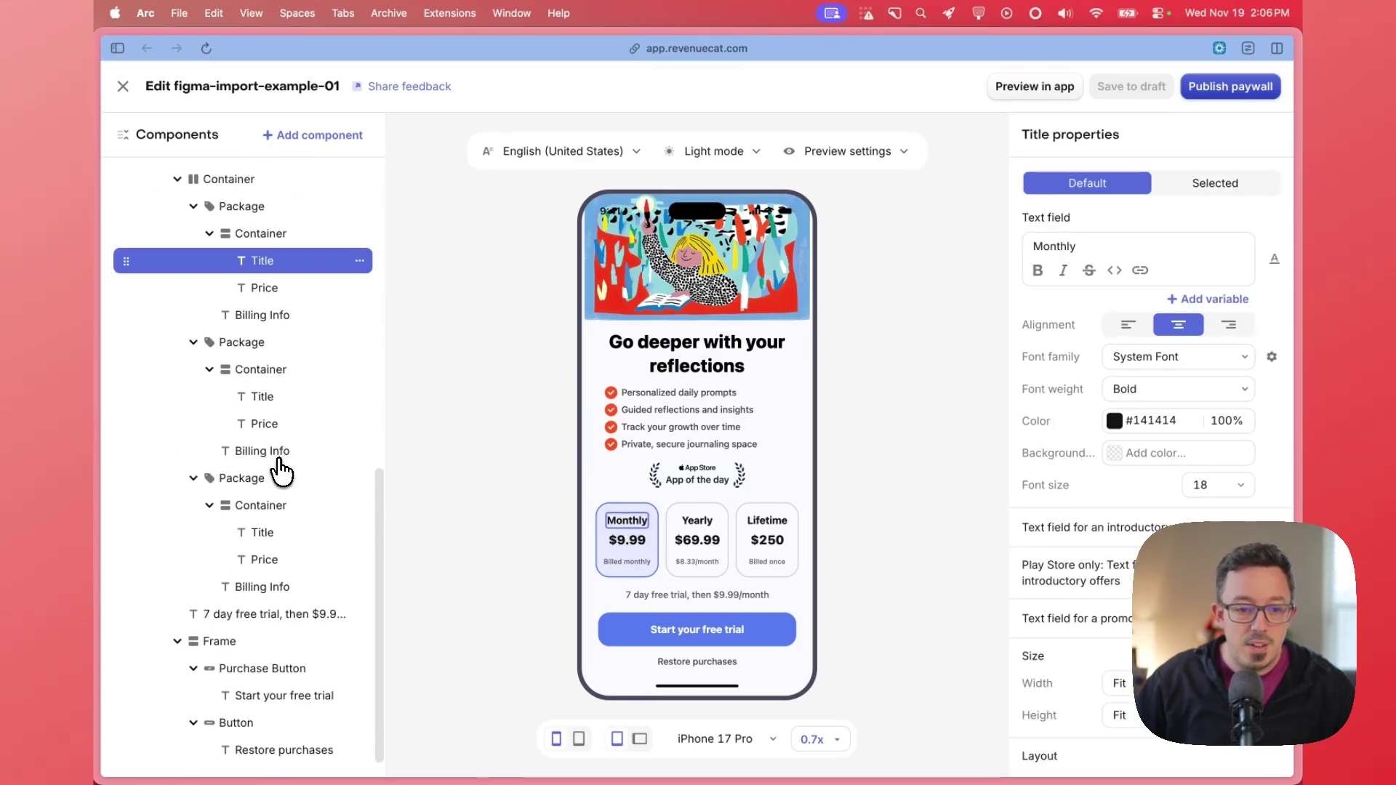
left_click(627, 627)
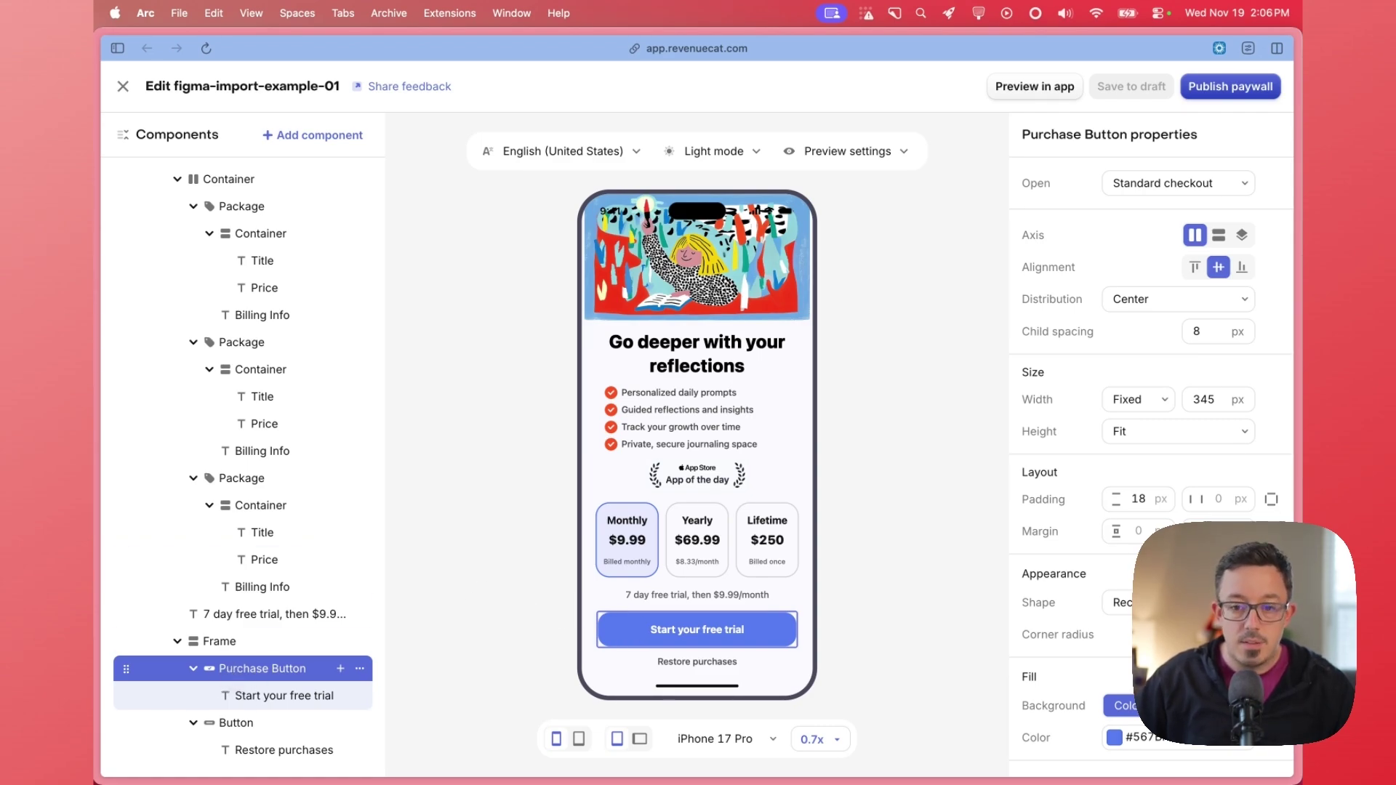
left_click(250, 725)
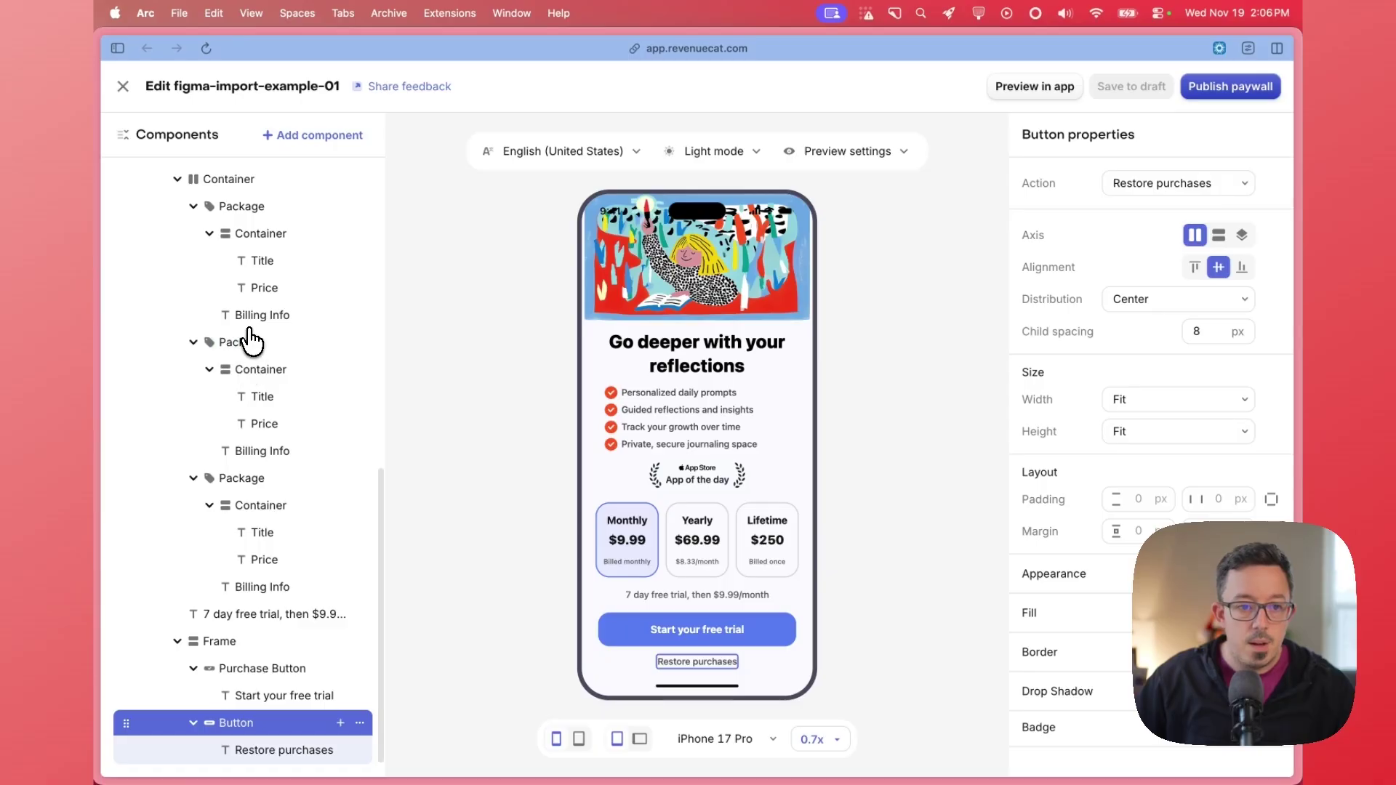
Examine the properties of the three imported Package components for the Monthly, Yearly and Lifetime plans.
scroll(218, 341, "up", 1)
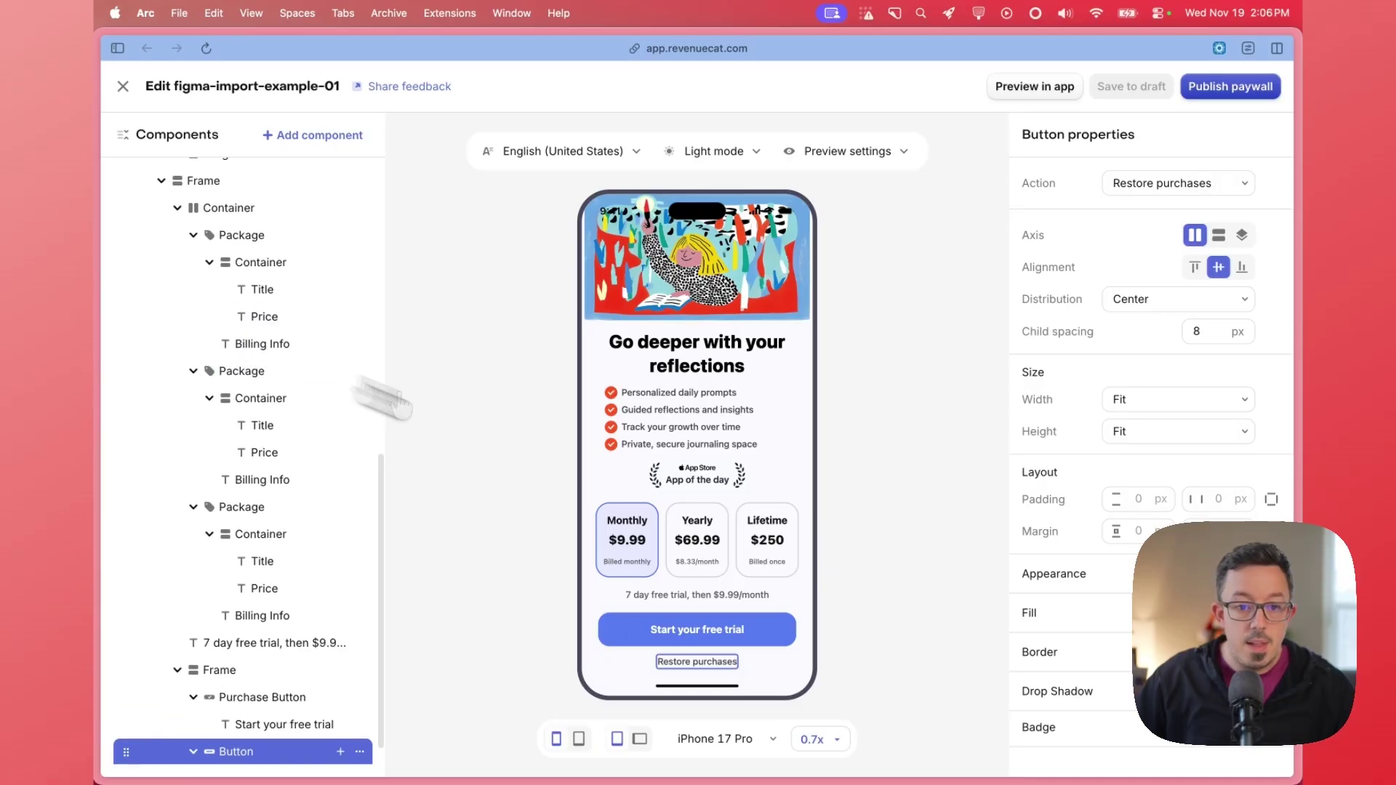
left_click(248, 244)
left_click(253, 372)
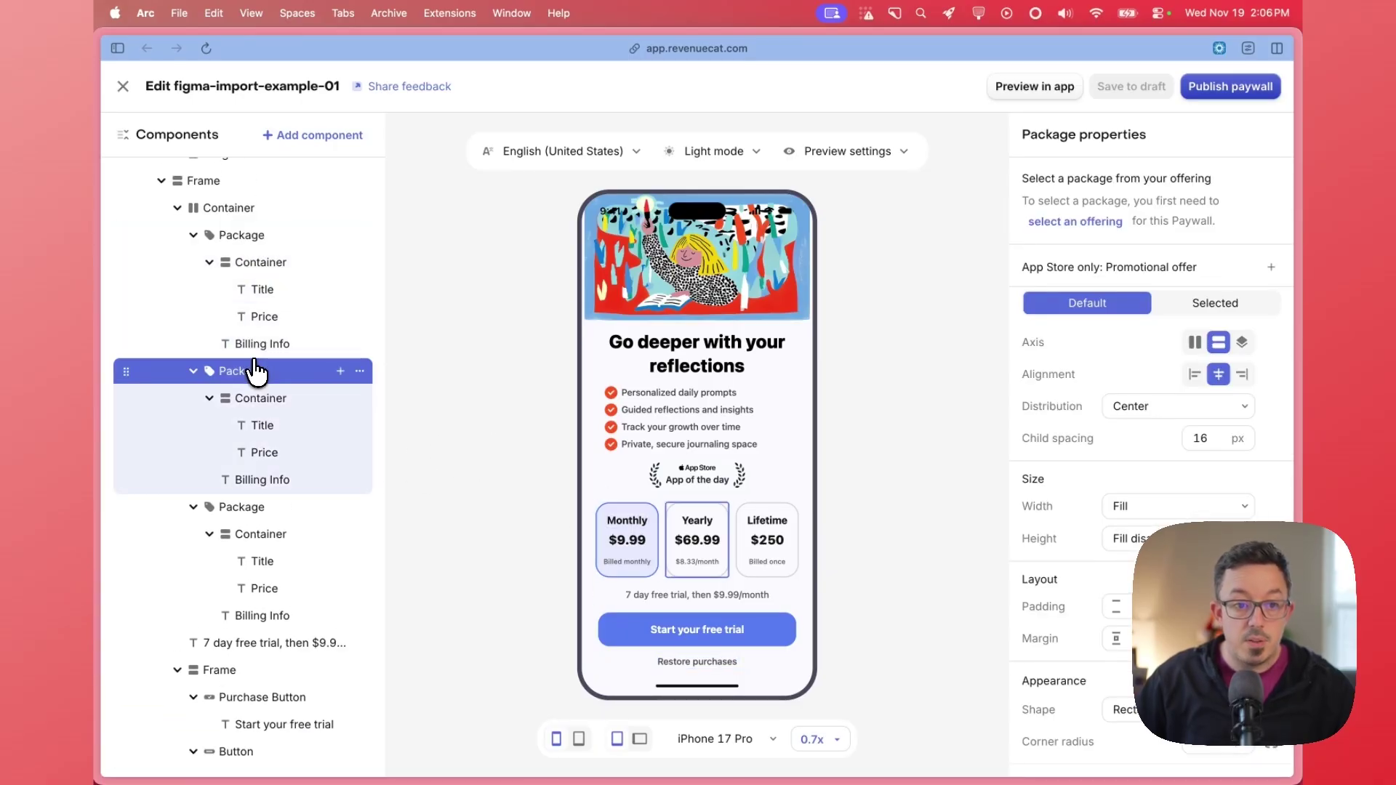
left_click(243, 508)
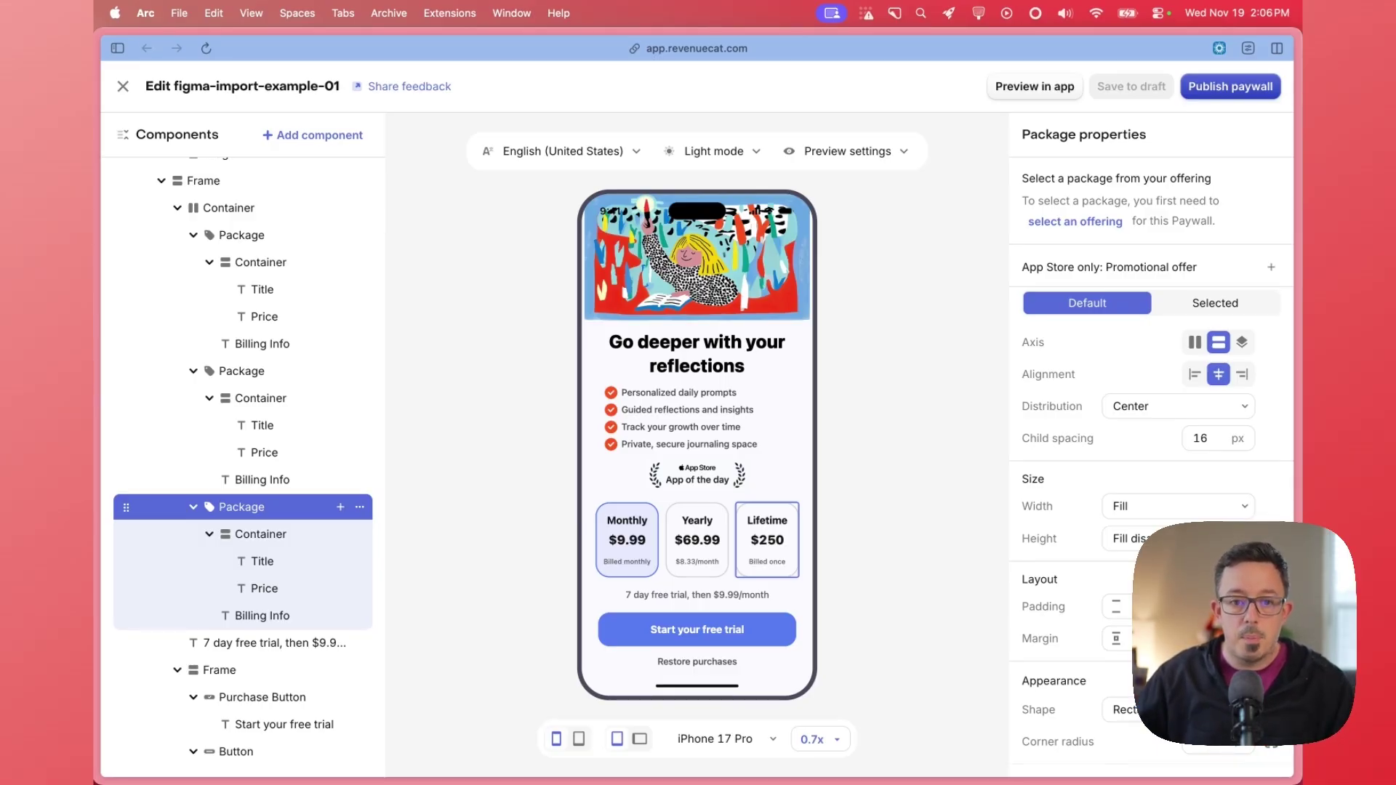
left_click(247, 235)
Set the paywall's offering identifier to Offering 02 in the general properties of the top-level Paywall component.
scroll(256, 244, "up", 5)
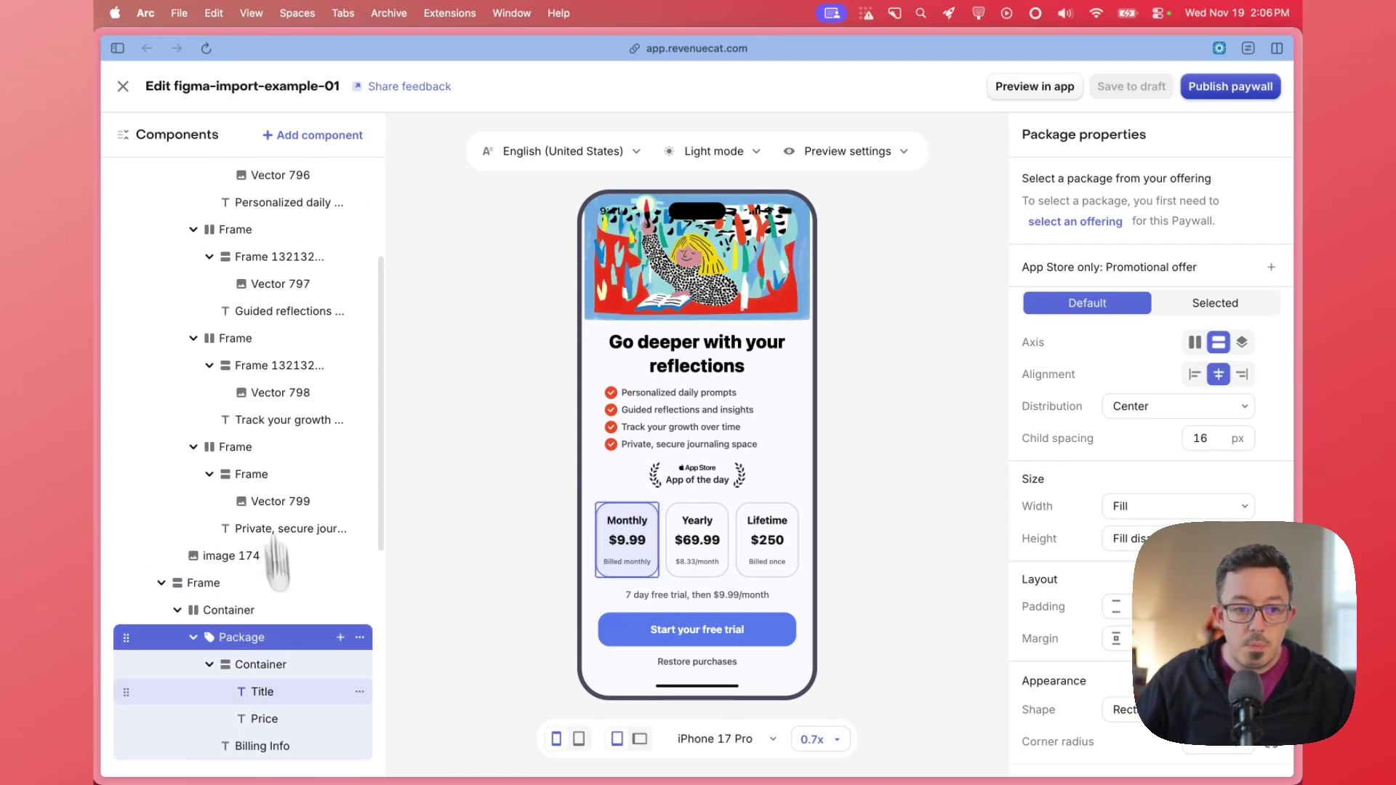
scroll(247, 650, "down", 3)
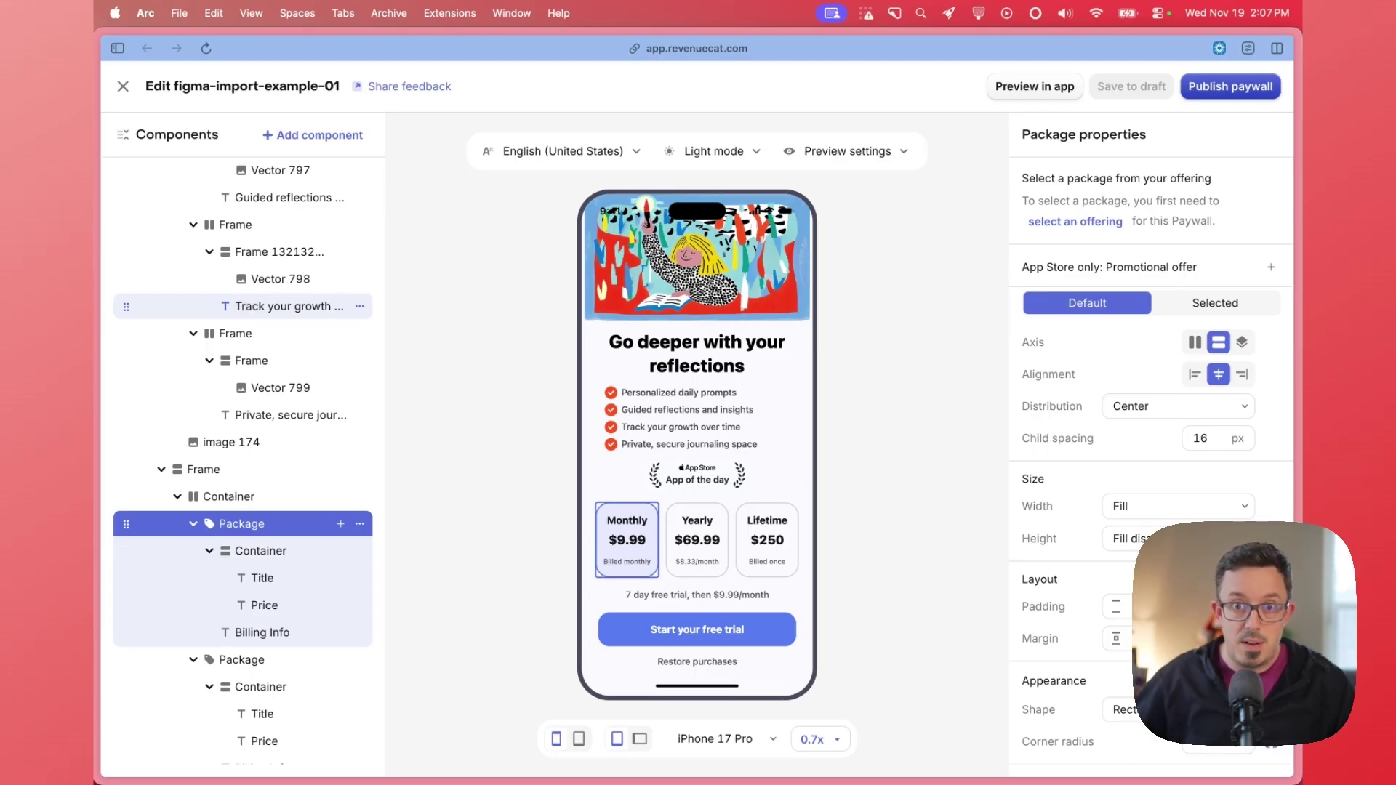
scroll(243, 302, "up", 5)
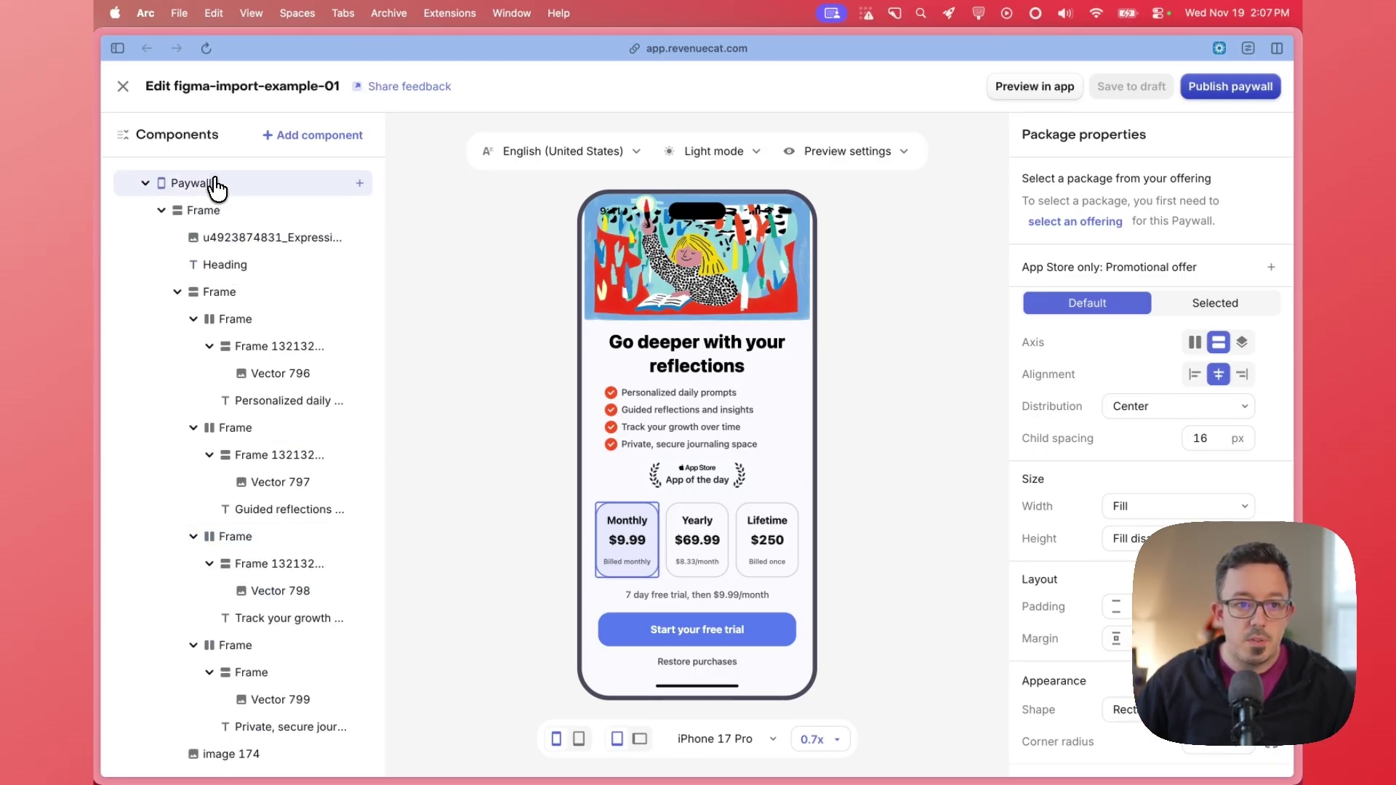
left_click(216, 187)
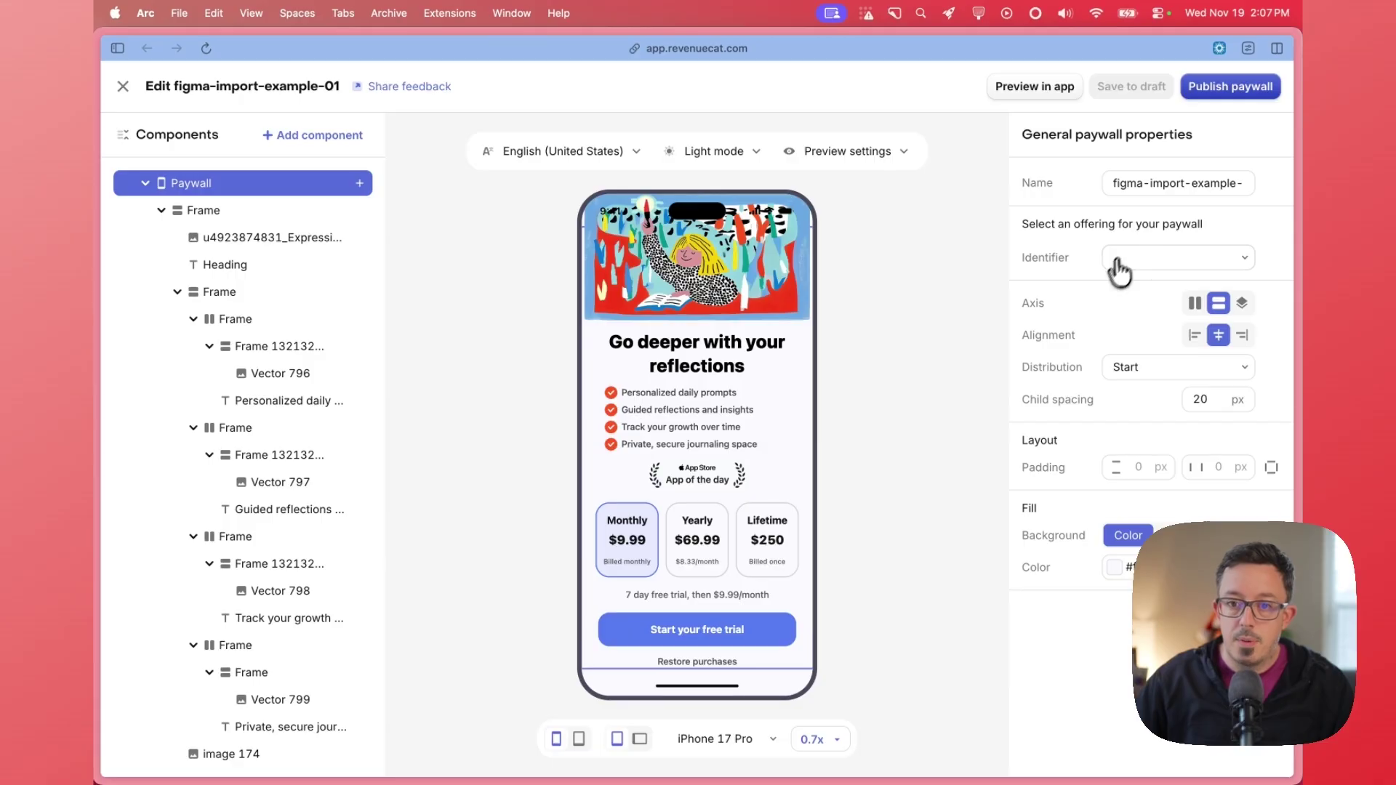
left_click(1178, 263)
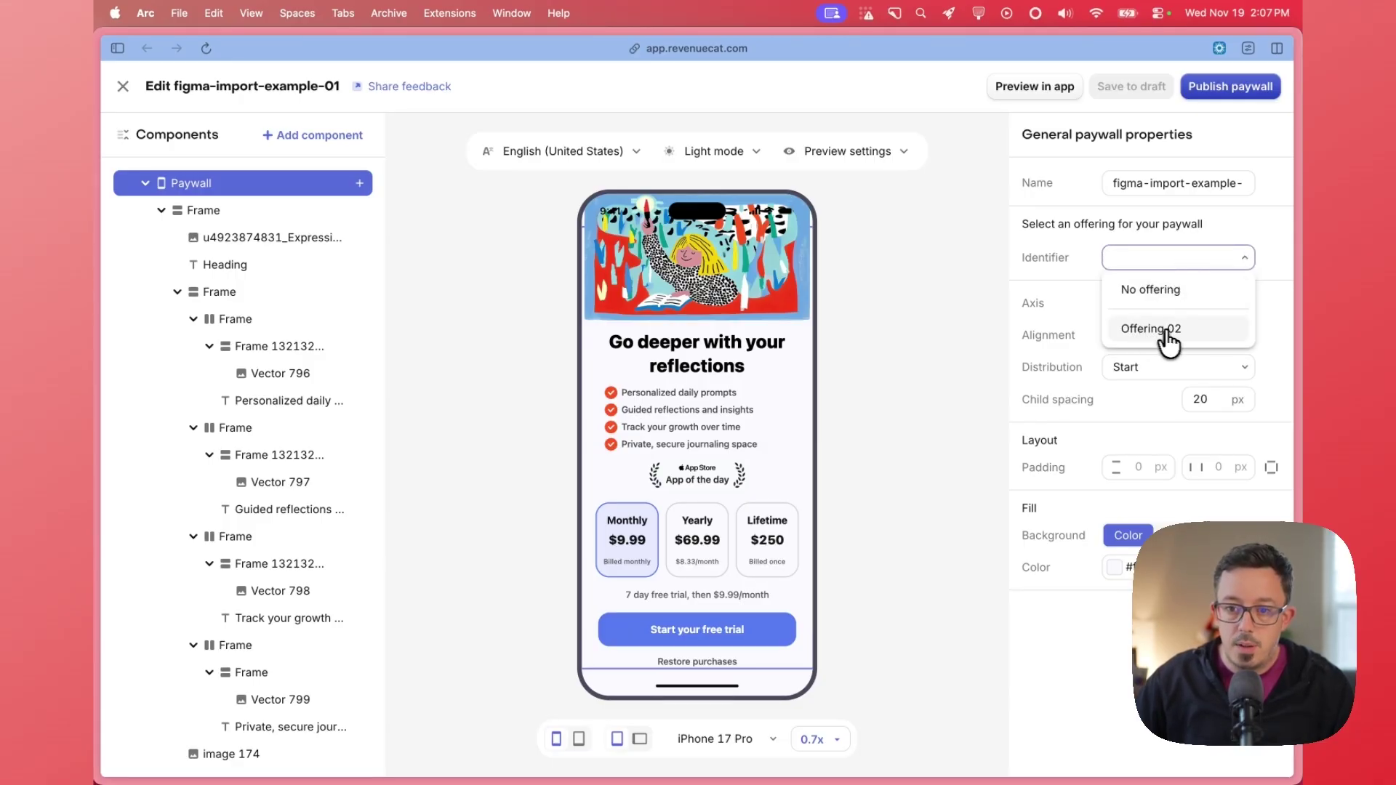
left_click(1168, 334)
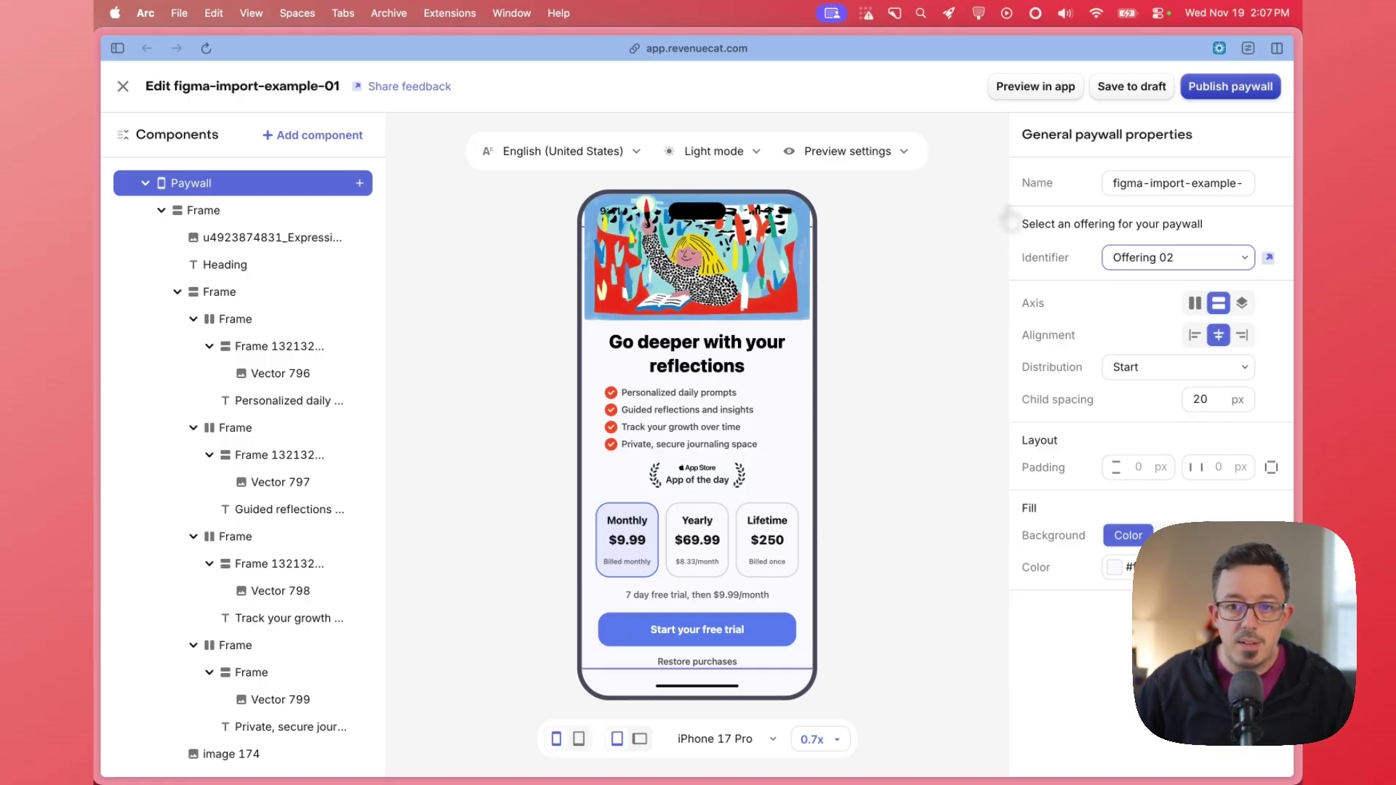
Assign the Monthly ($rc_monthly) package to the first Package component.
scroll(212, 514, "down", 10)
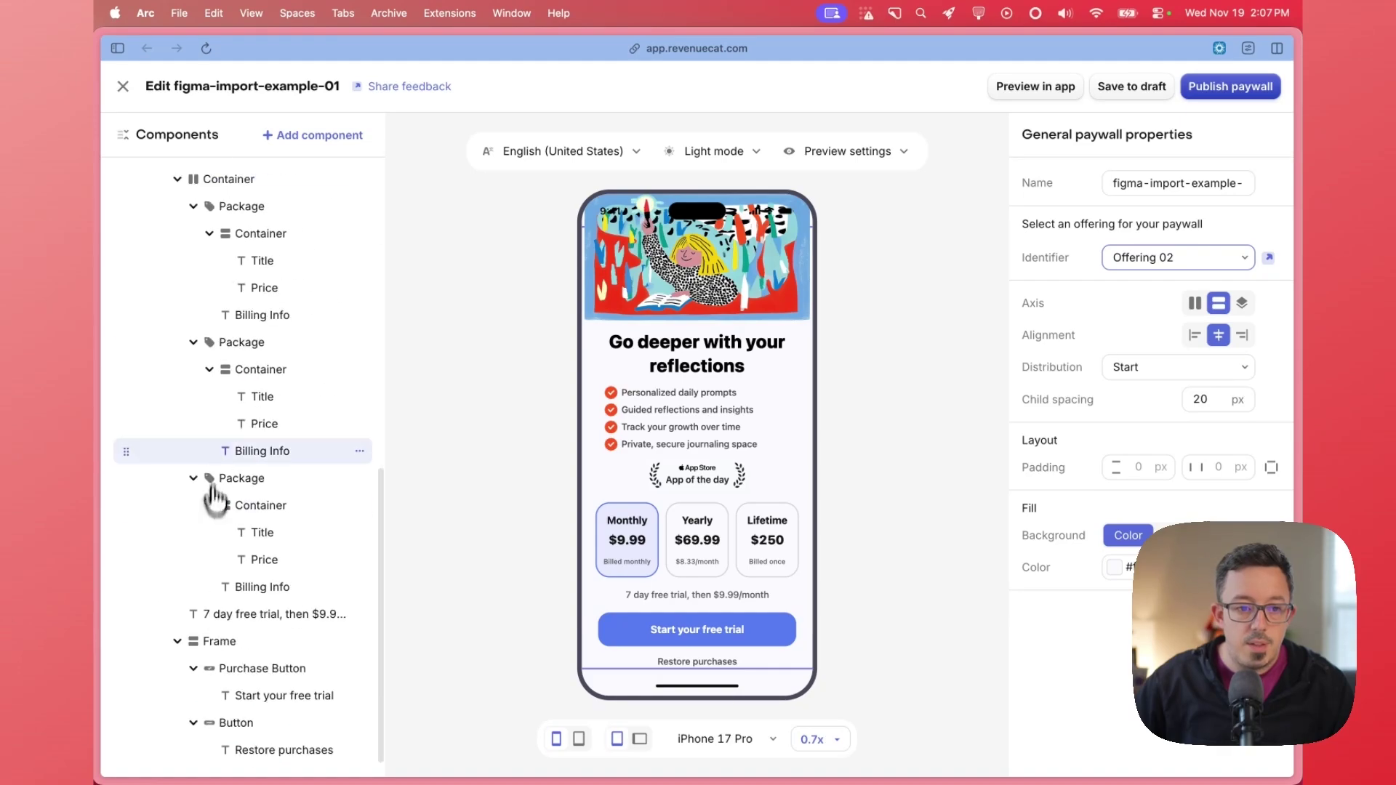
left_click(227, 206)
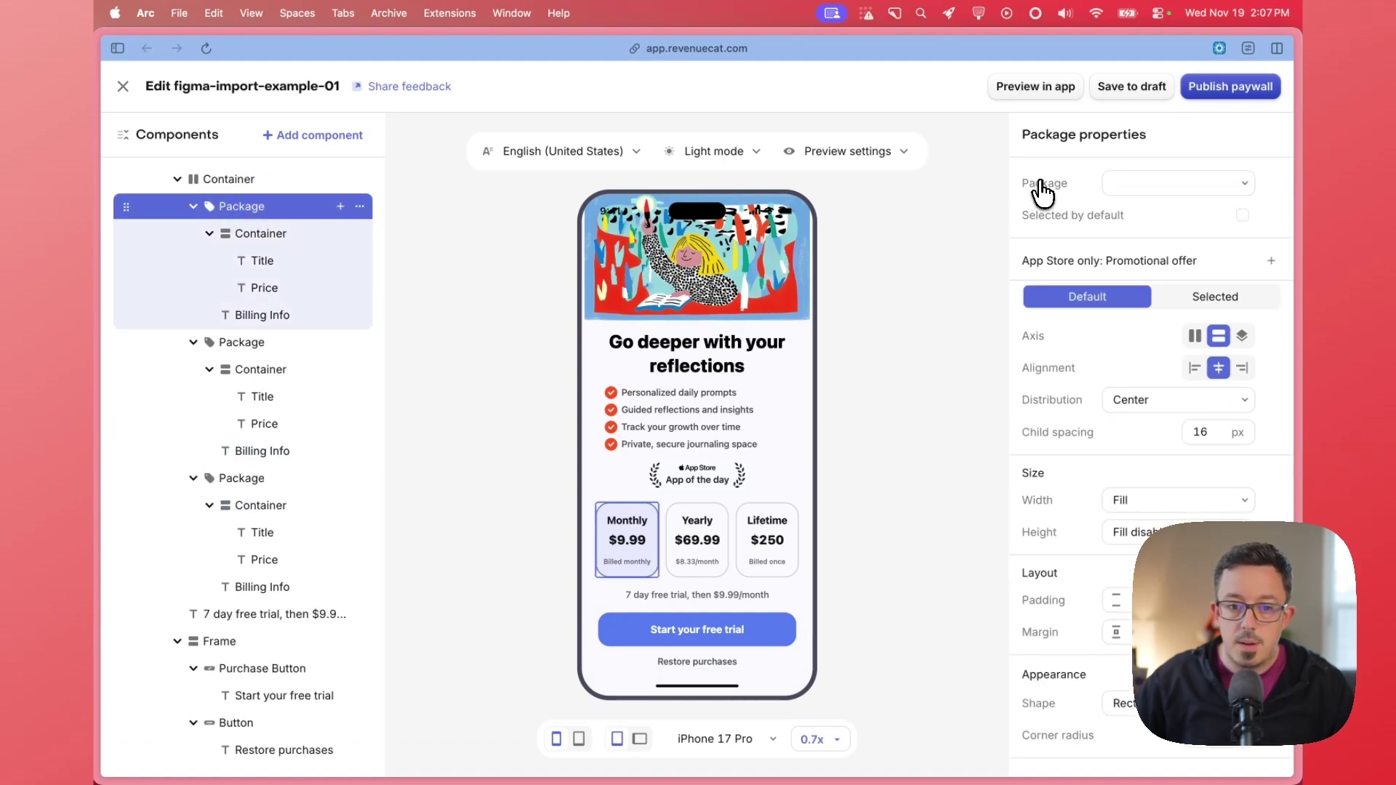
left_click(1129, 185)
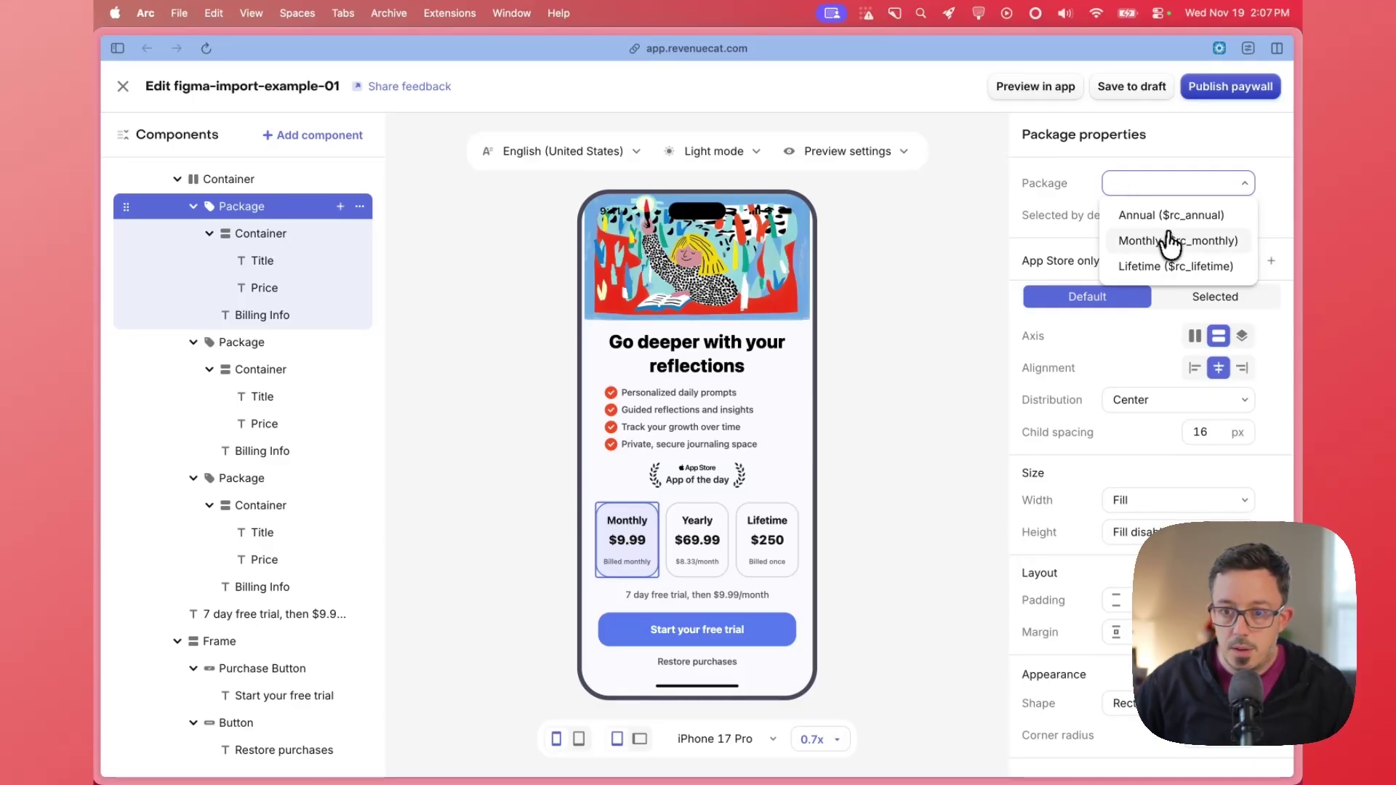
left_click(1144, 242)
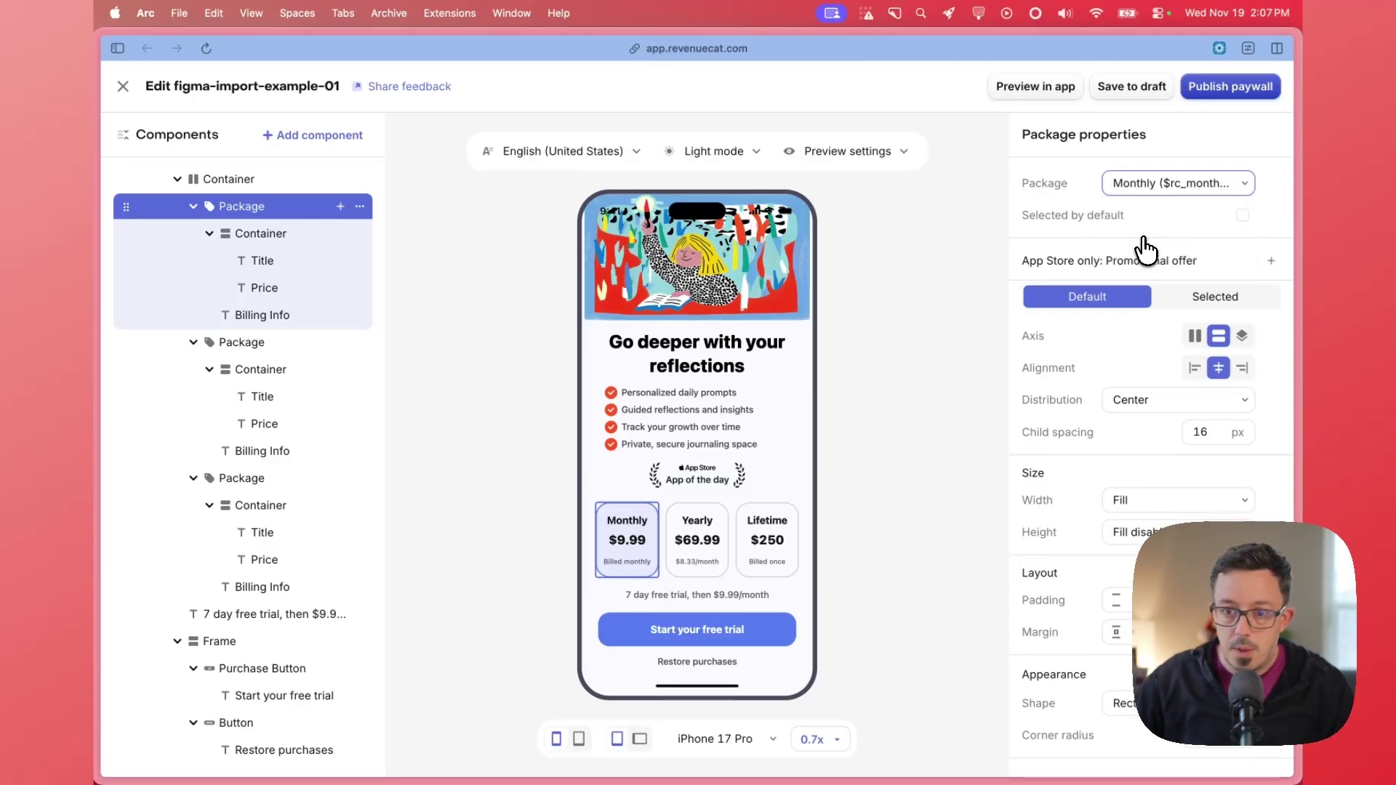
Assign the Annual ($rc_annual) package to the second Package component, used for the Yearly plan.
left_click(251, 345)
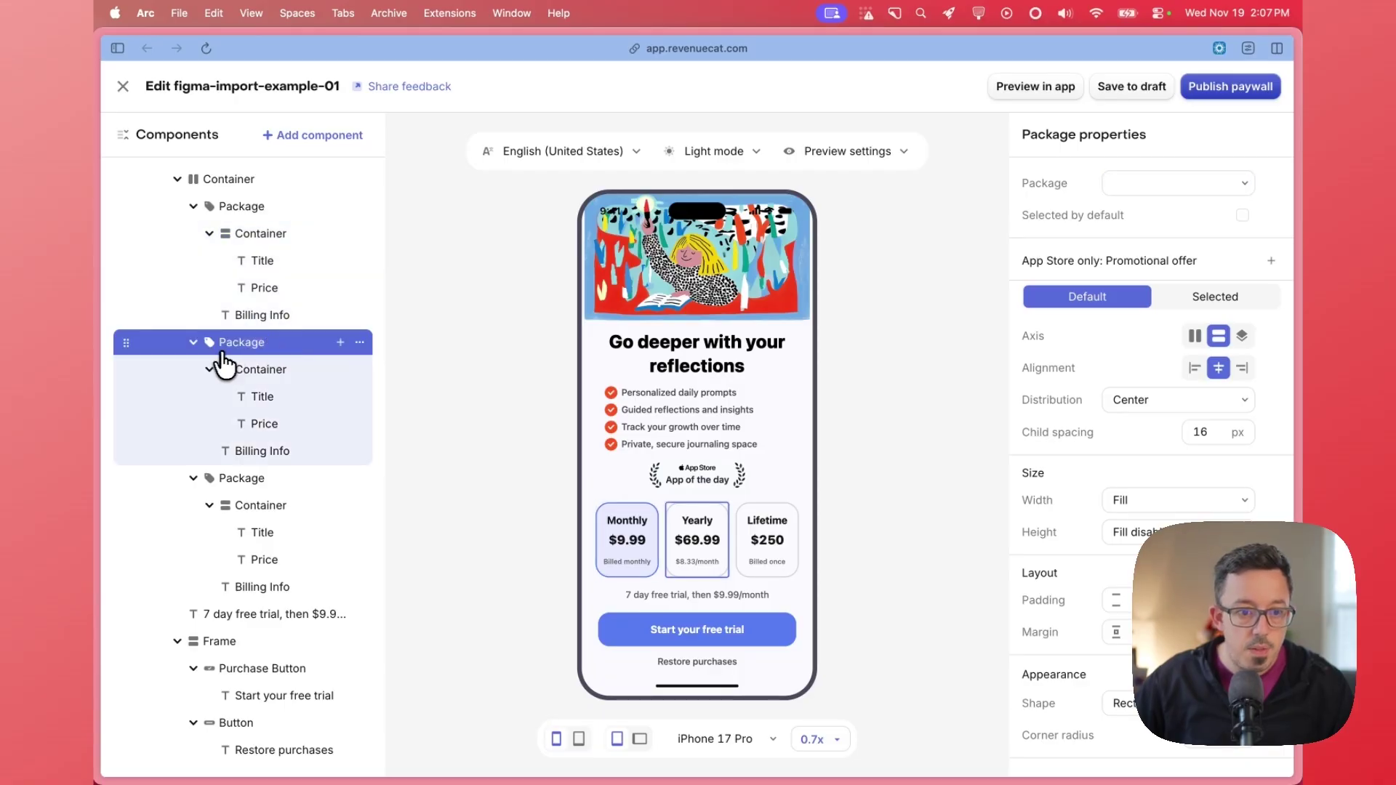
left_click(1134, 182)
left_click(1145, 215)
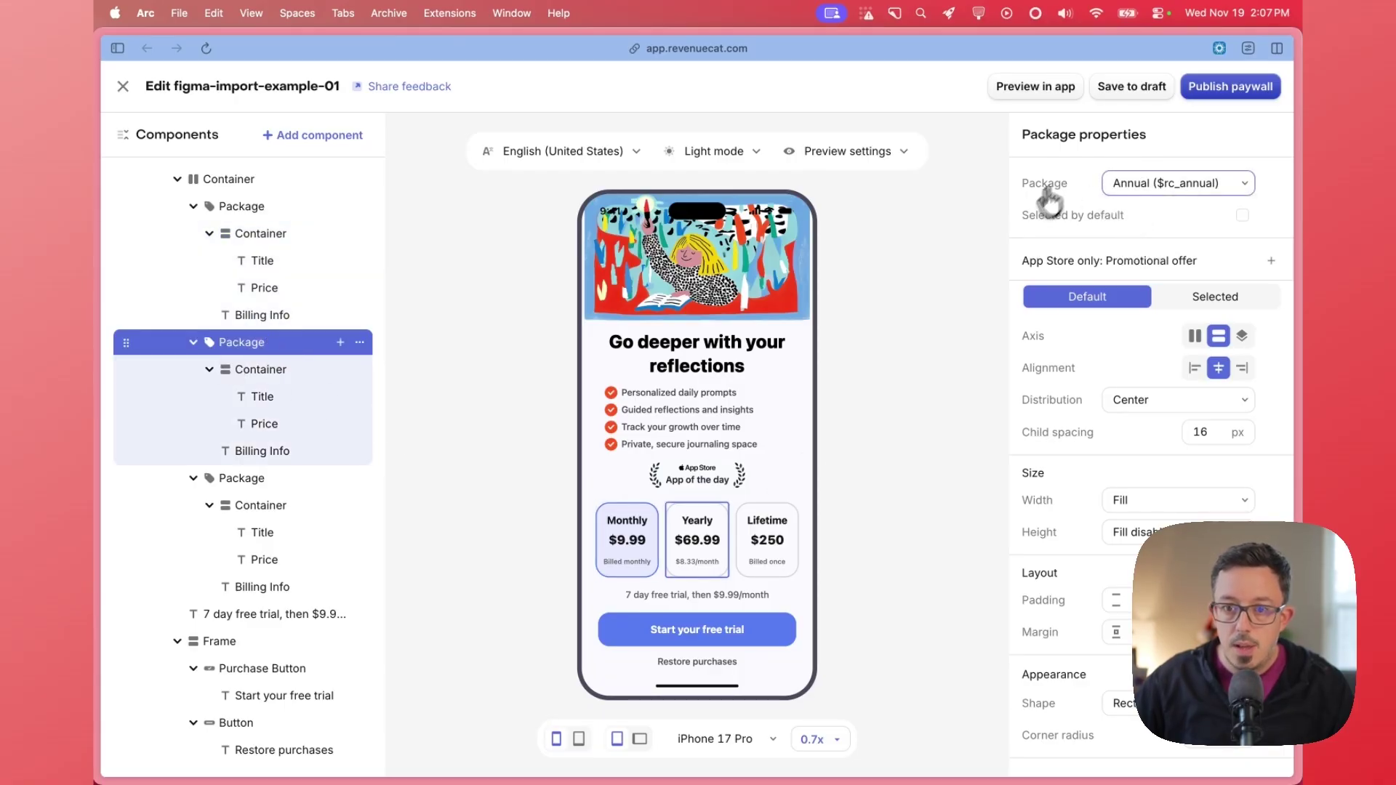
left_click(1242, 215)
Assign the Lifetime ($rc_lifetime) package to the third Package component.
left_click(242, 478)
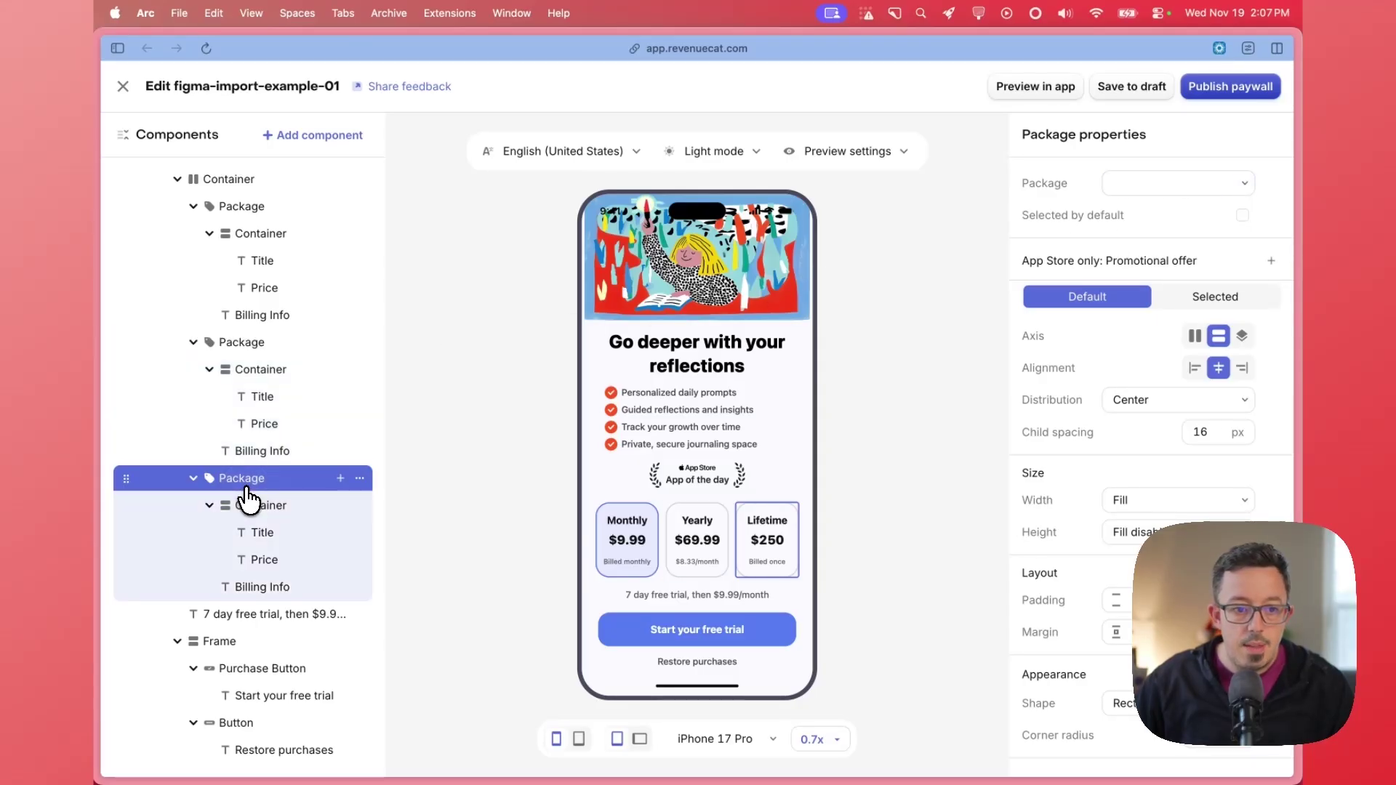
left_click(1127, 185)
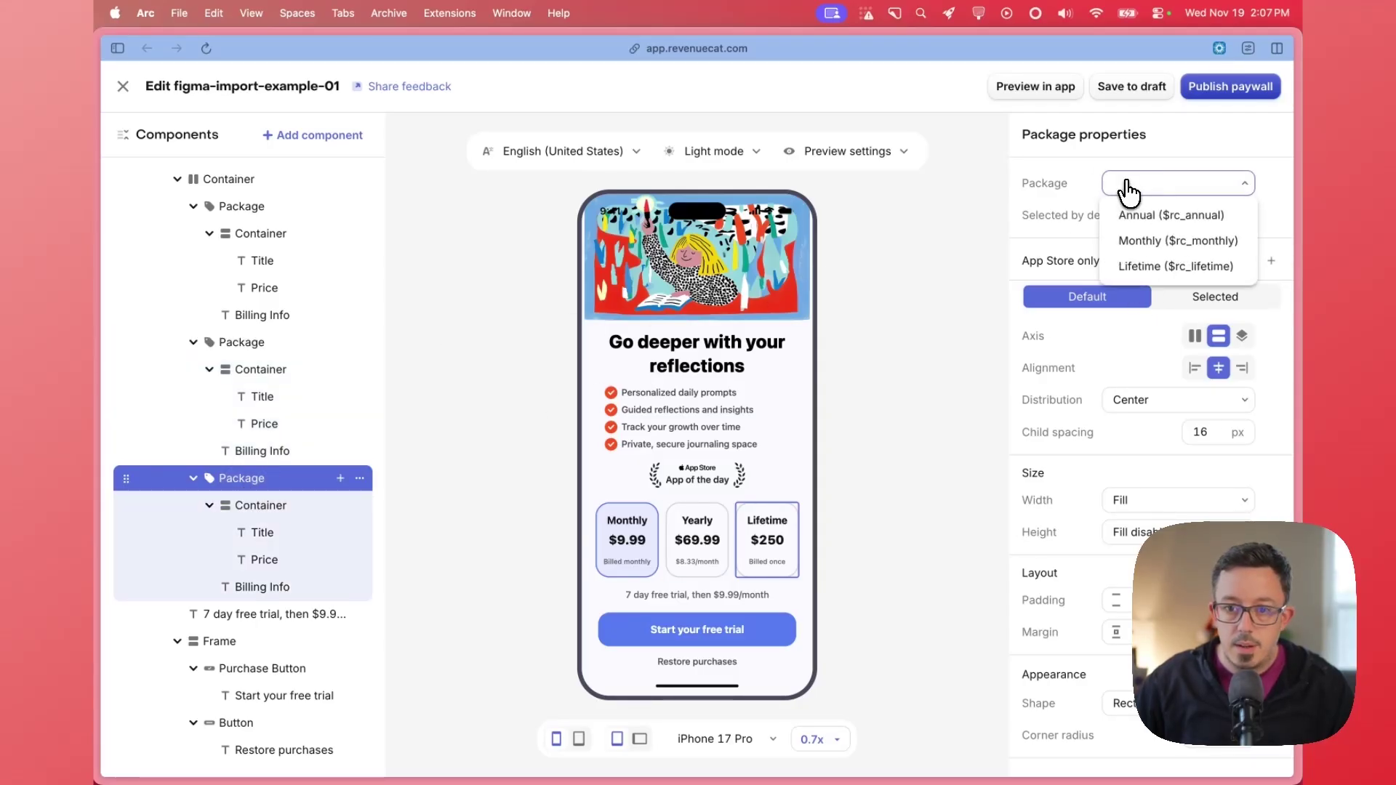
left_click(1152, 269)
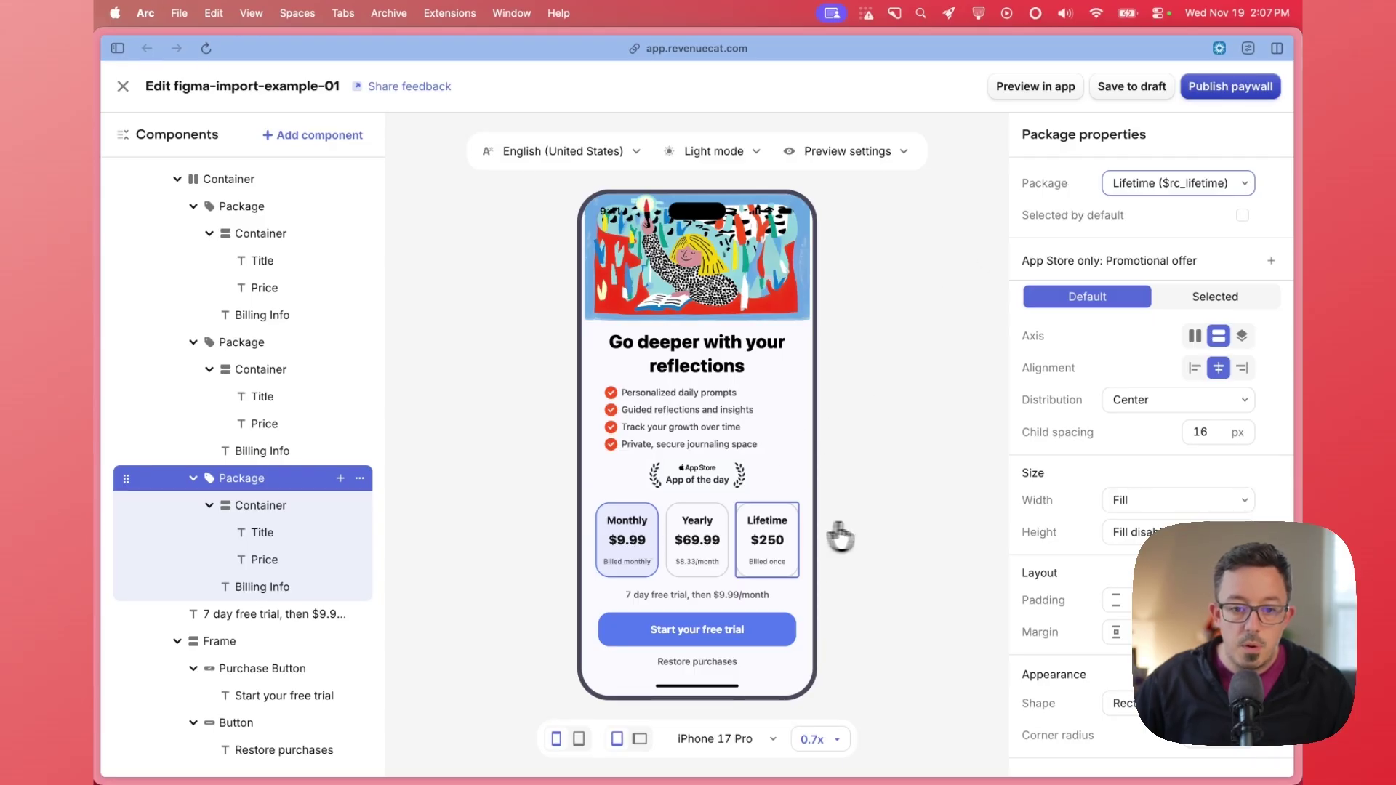
Save the paywall as a draft and publish it.
scroll(839, 536, "down", 2)
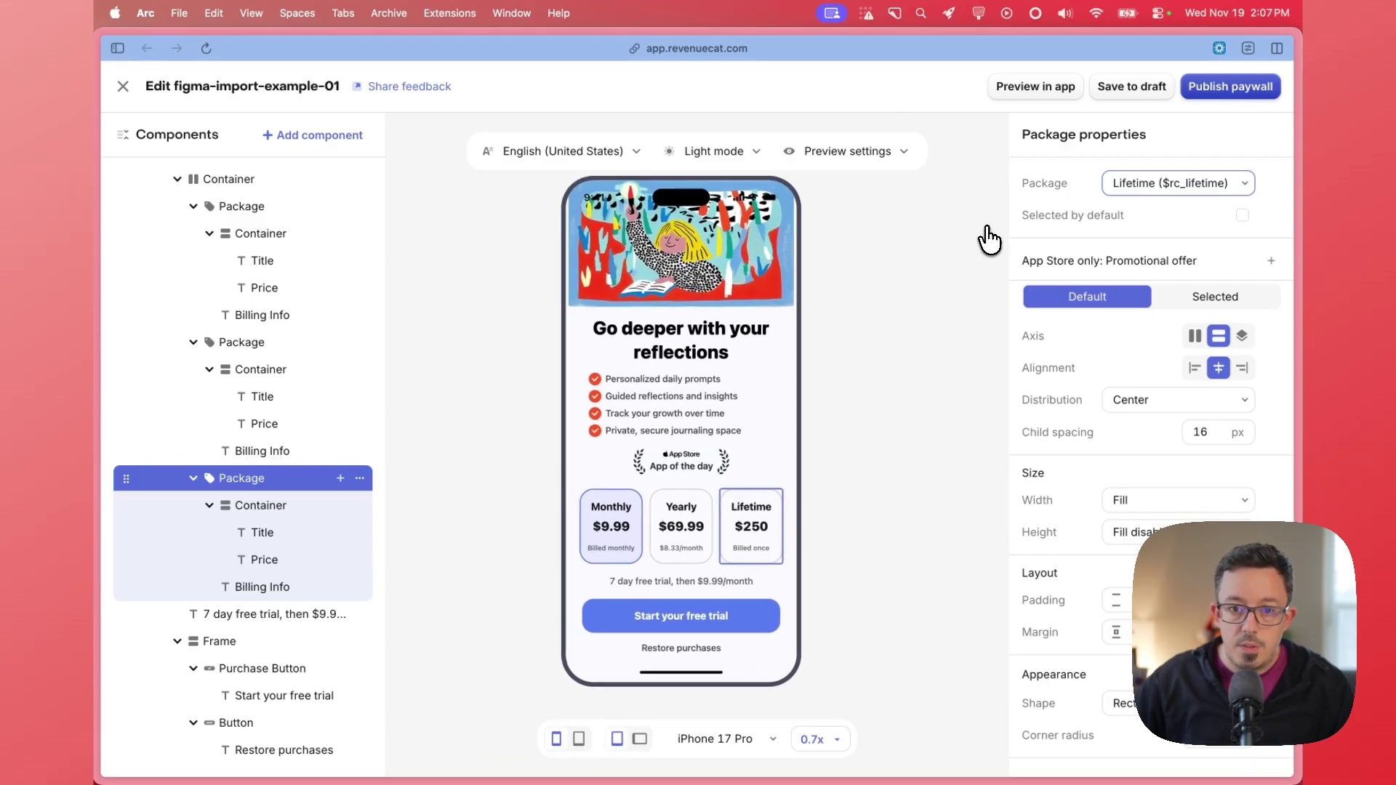
left_click(1113, 86)
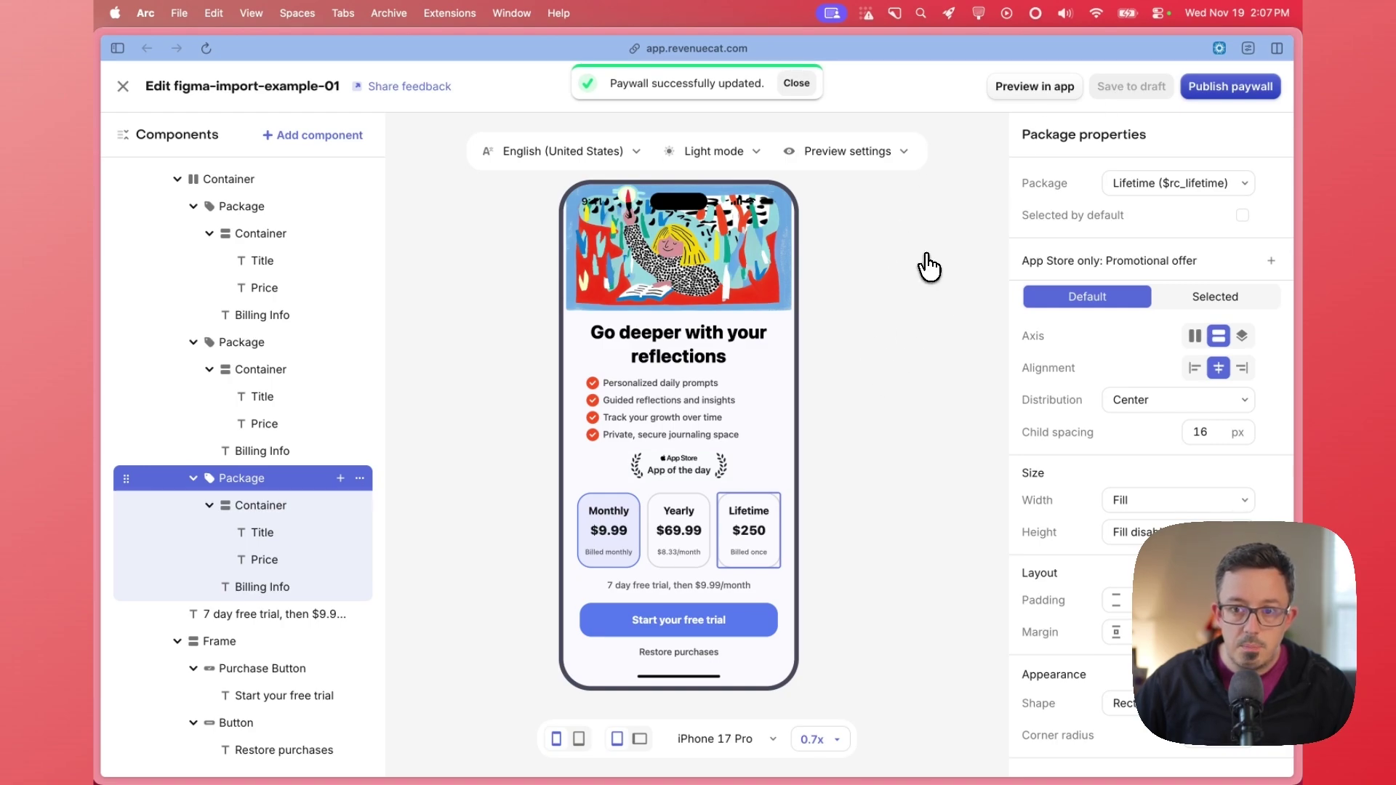
left_click(1231, 85)
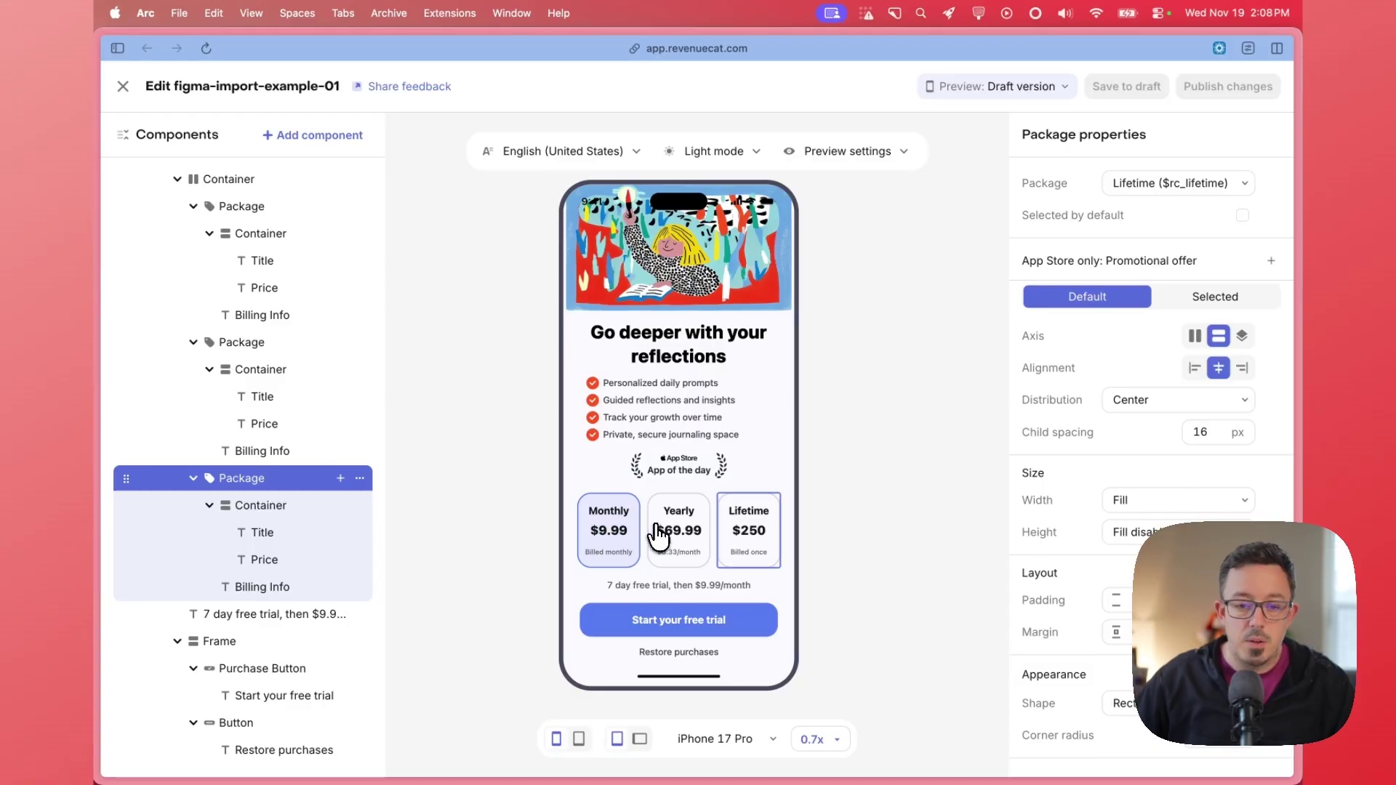
Replace the hard-coded price text in the Monthly package with the product.price variable.
left_click(609, 533)
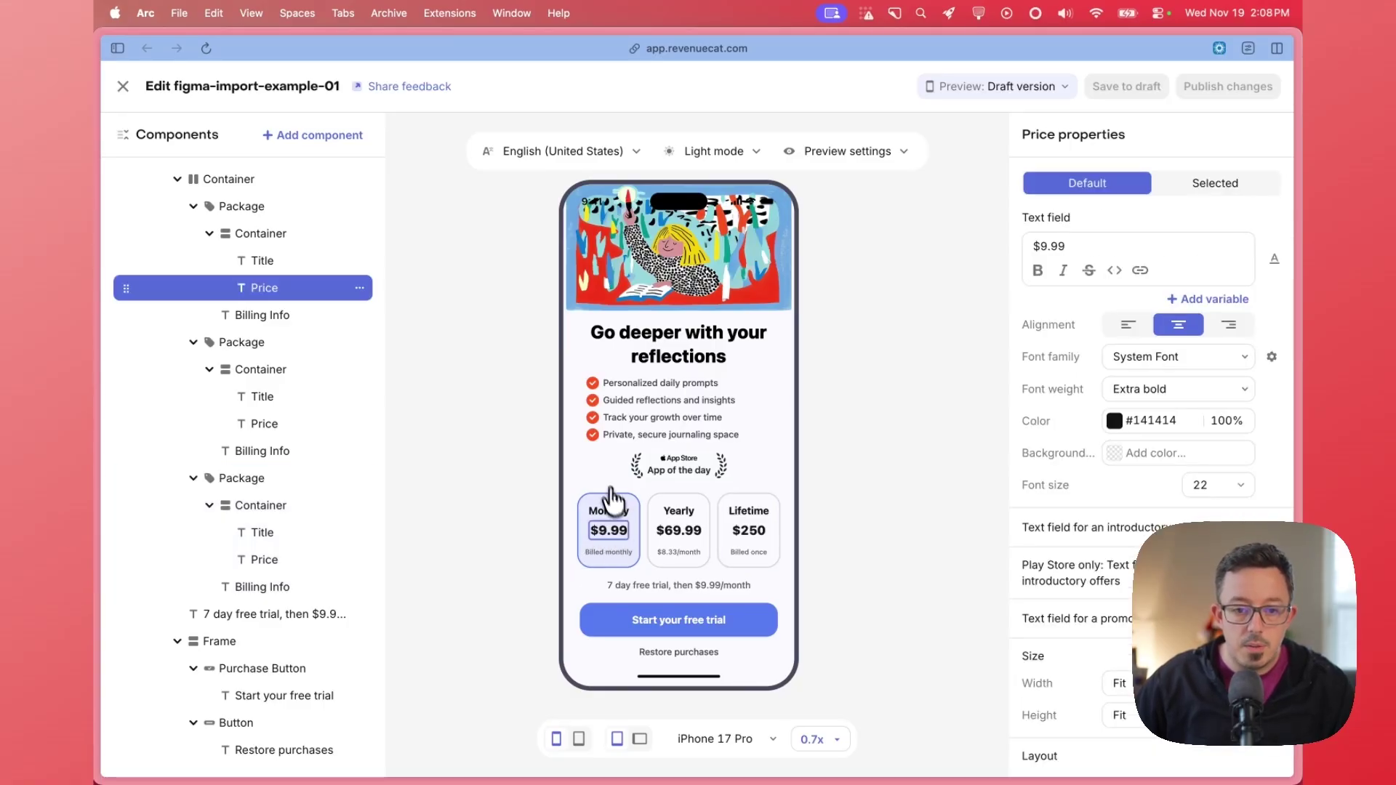
scroll(303, 352, "up", 2)
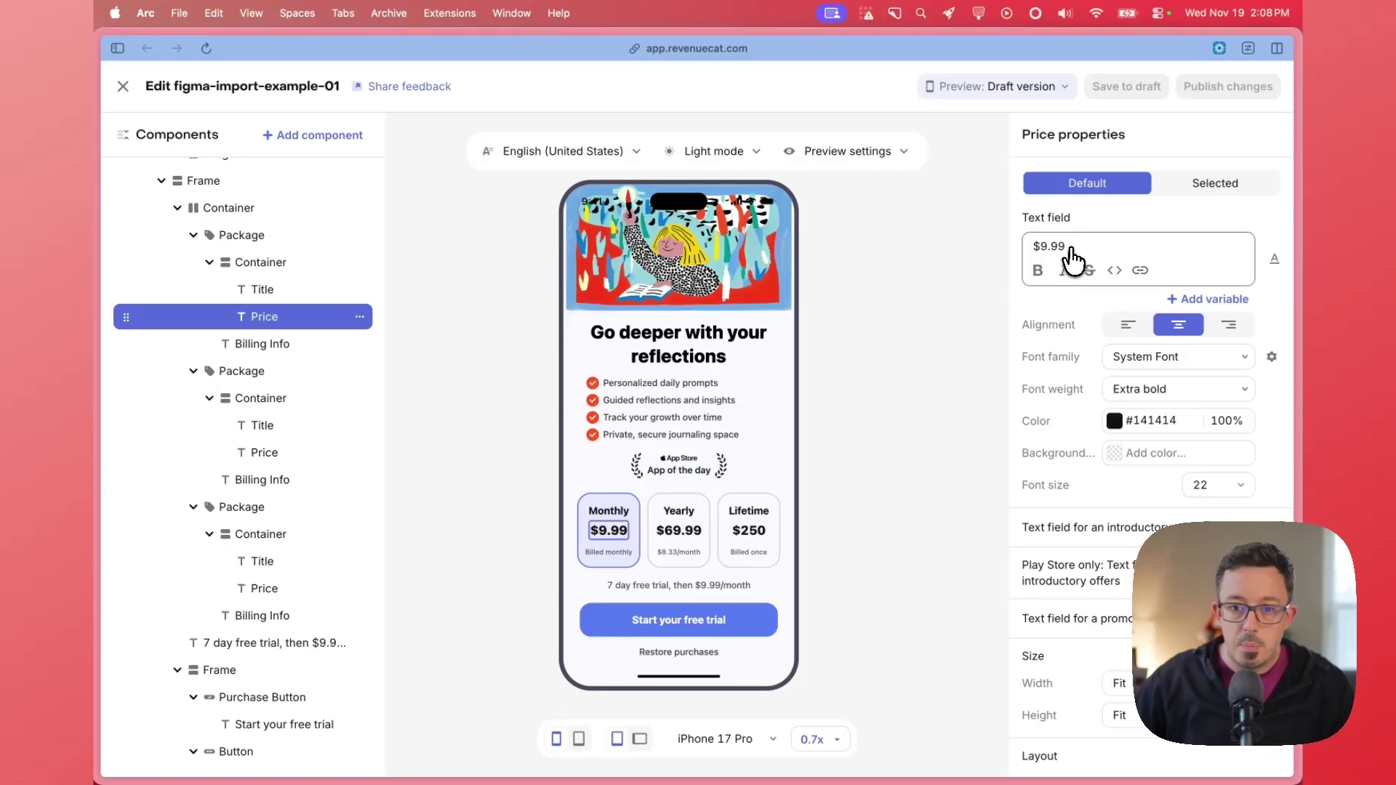
left_click_drag(1067, 247, 998, 233)
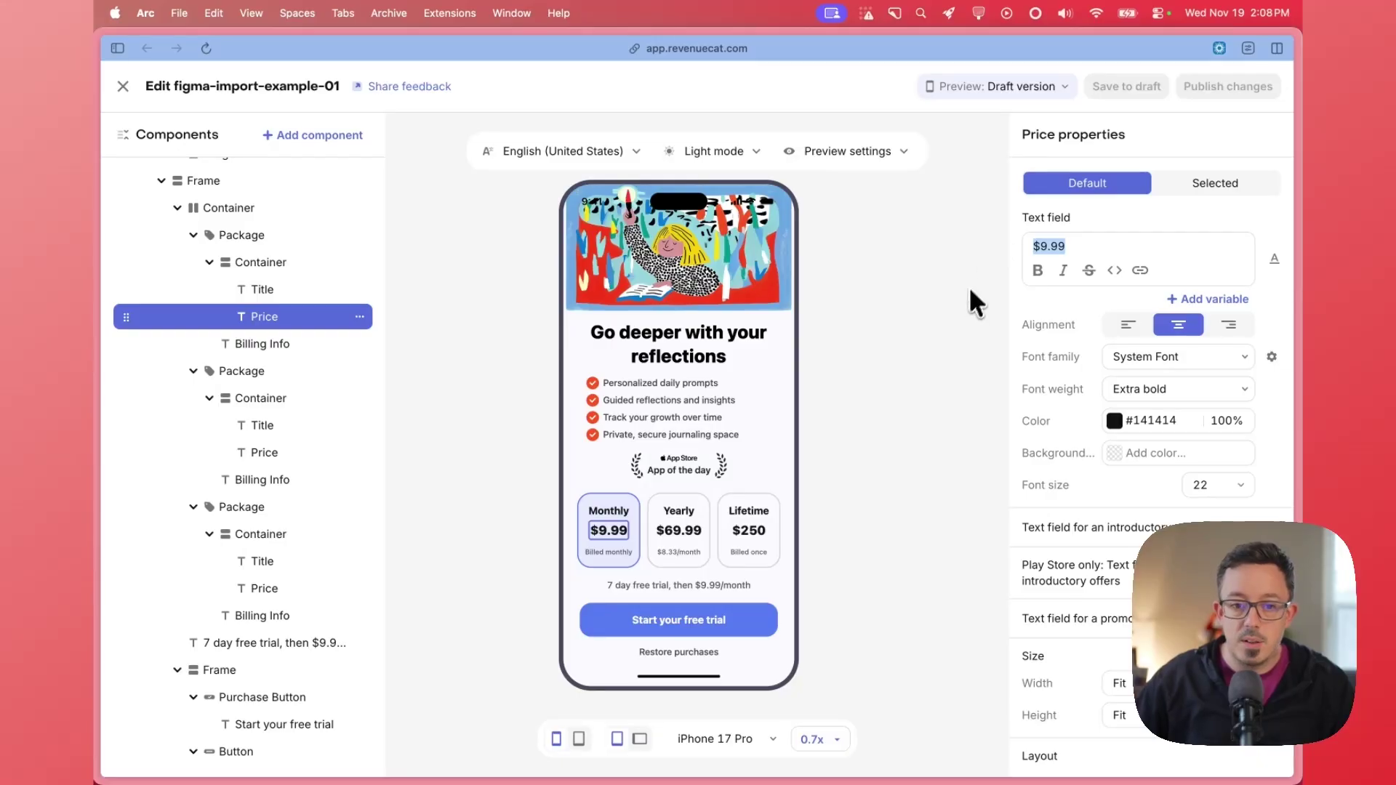
key("BackSpace")
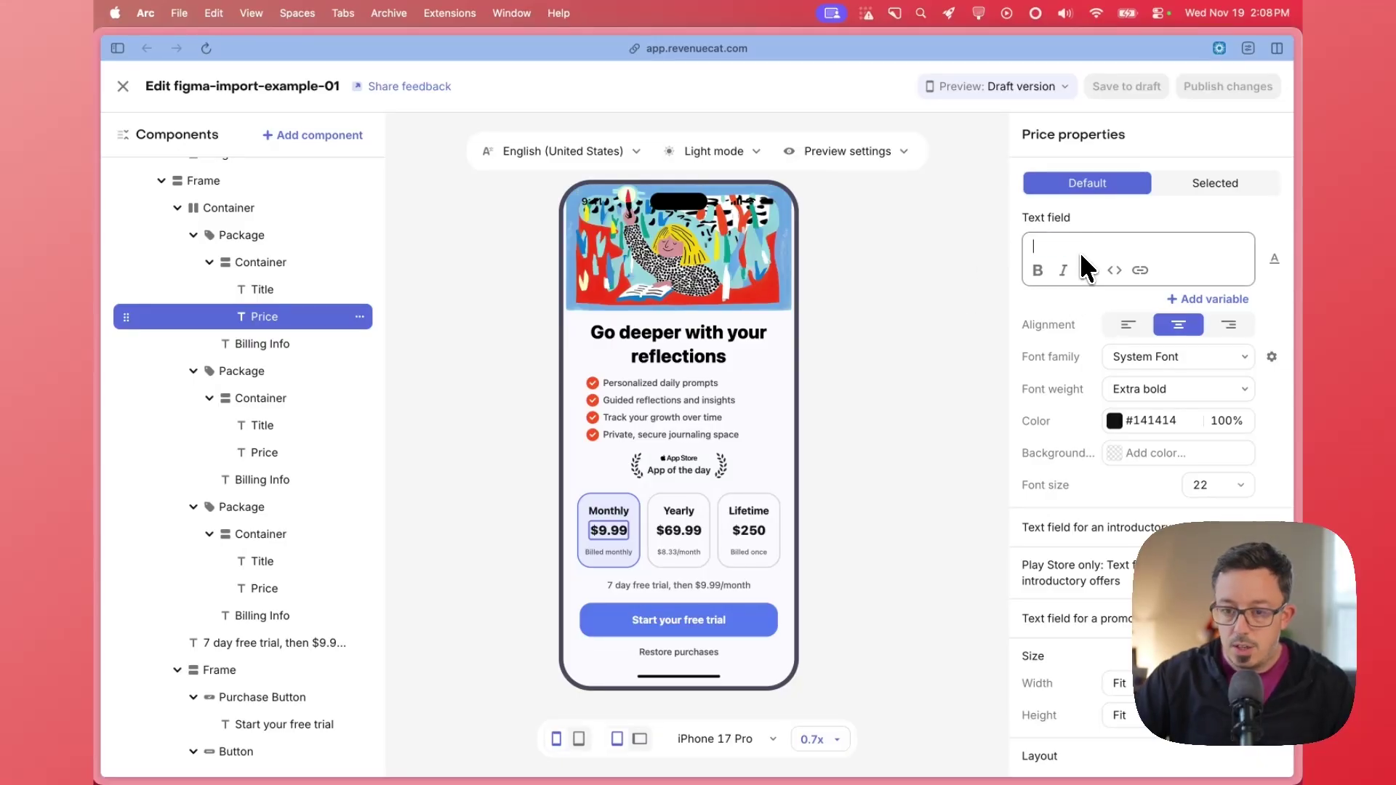
left_click(1187, 299)
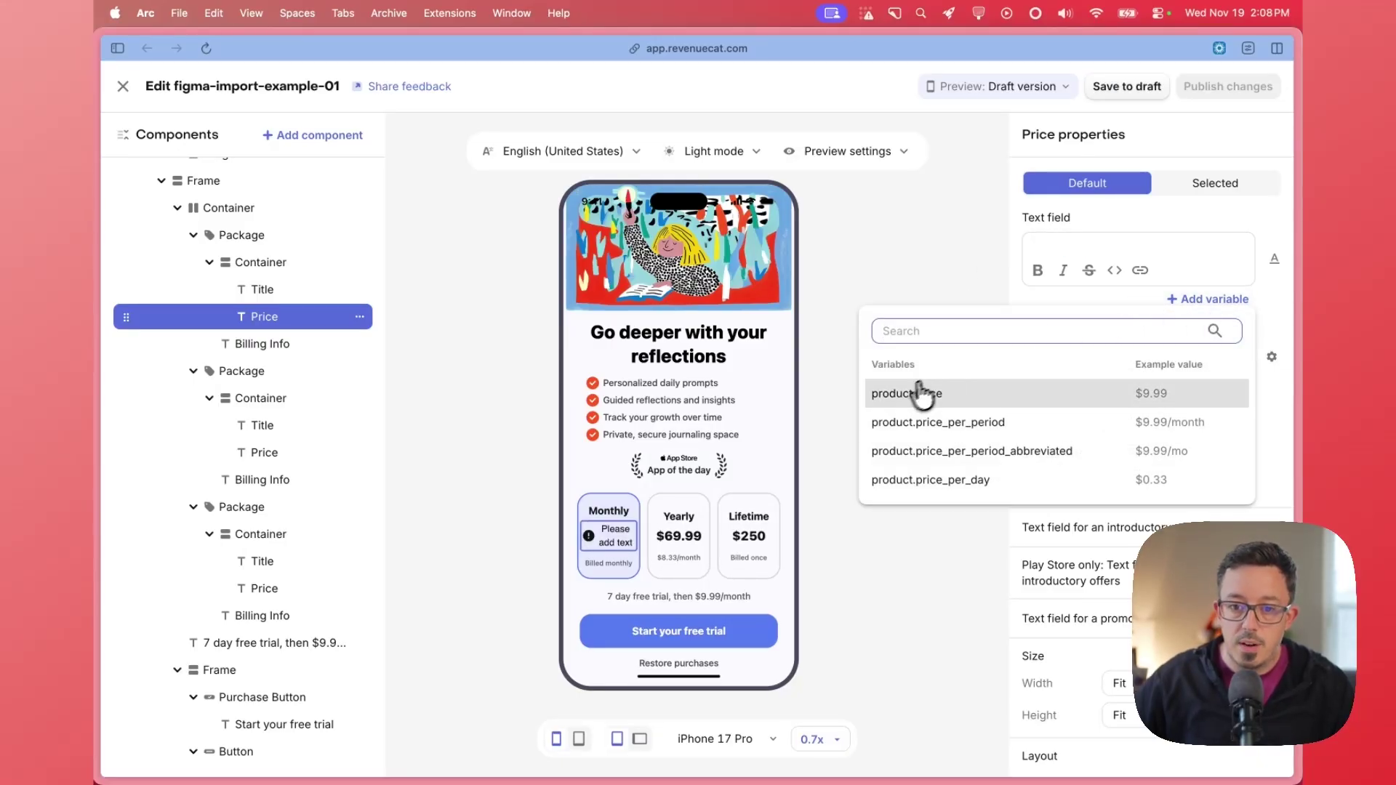
left_click(945, 396)
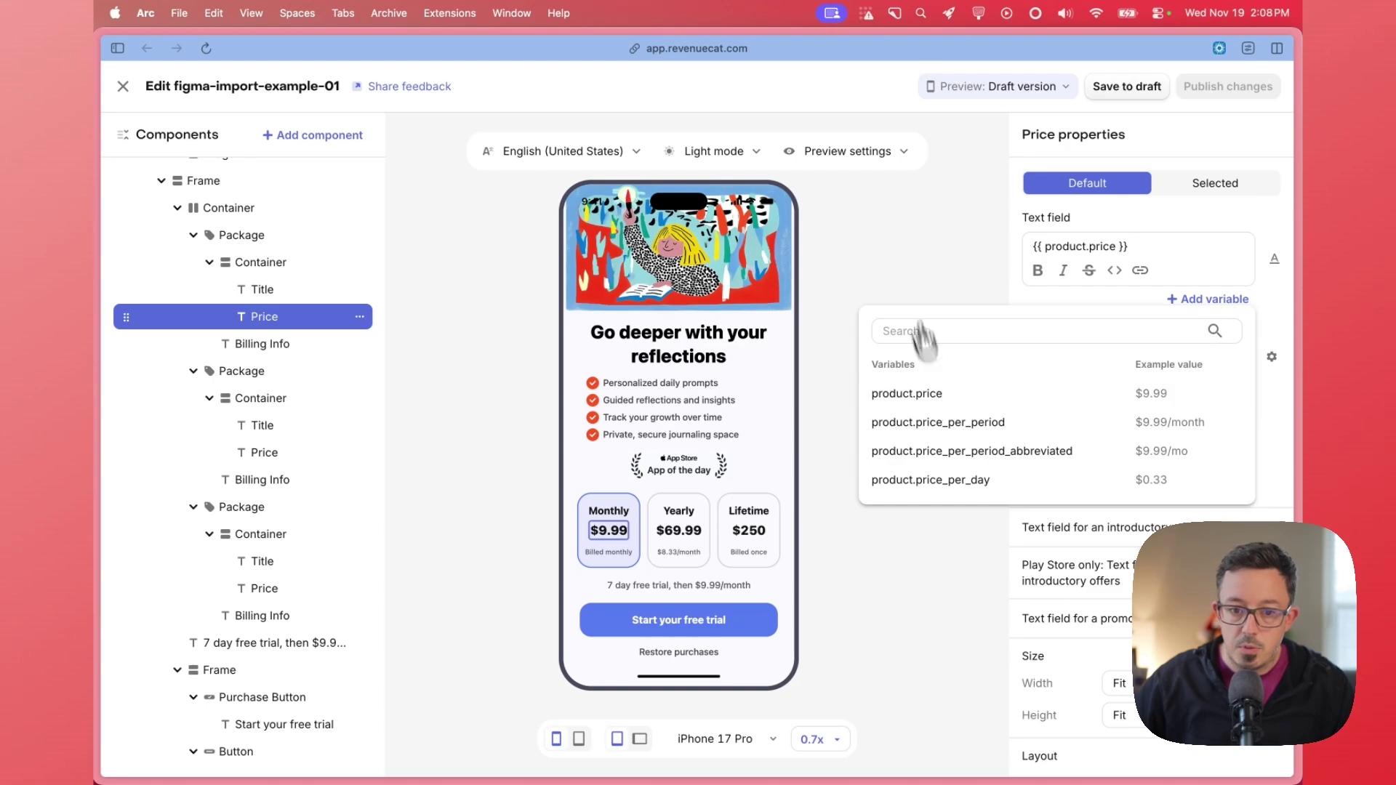
left_click(902, 261)
left_click(607, 554)
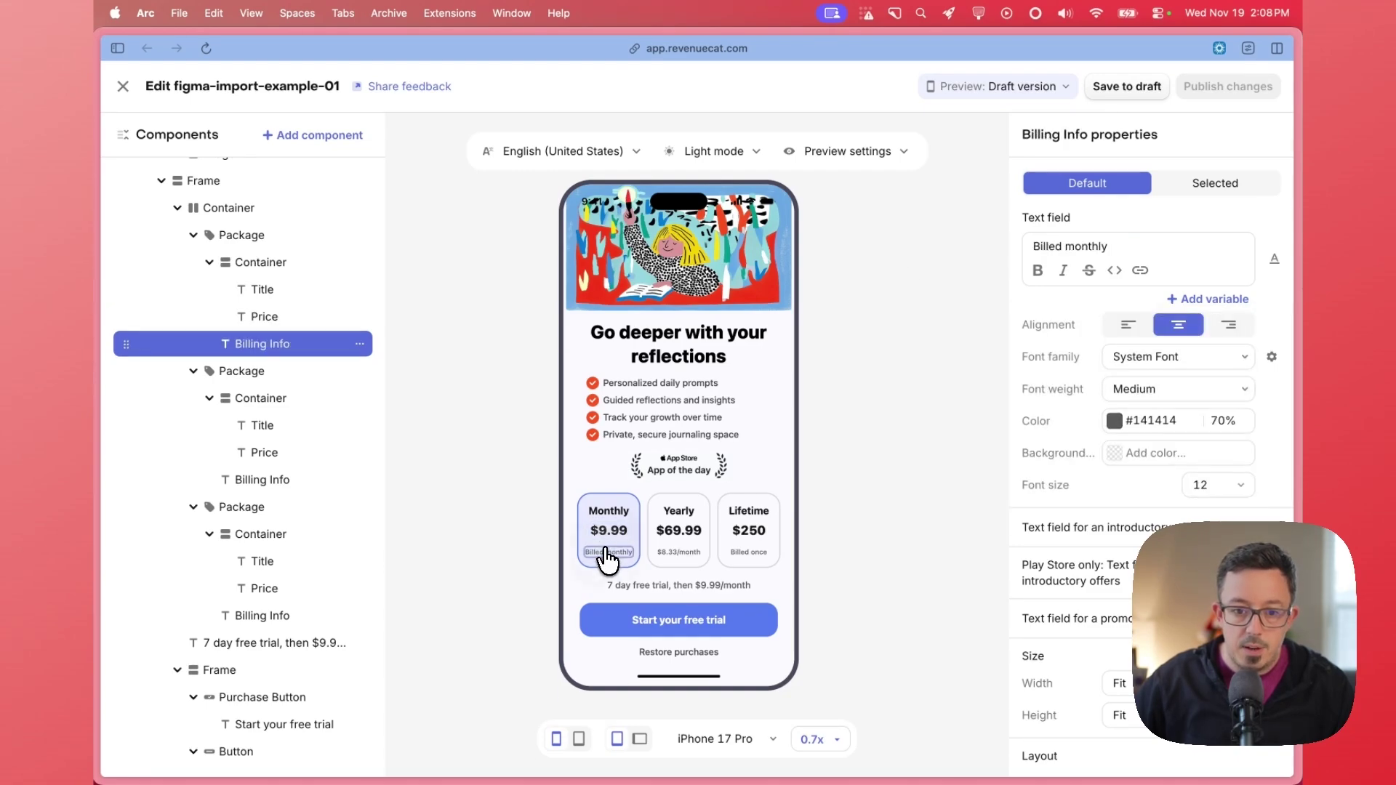
left_click(610, 511)
left_click(610, 564)
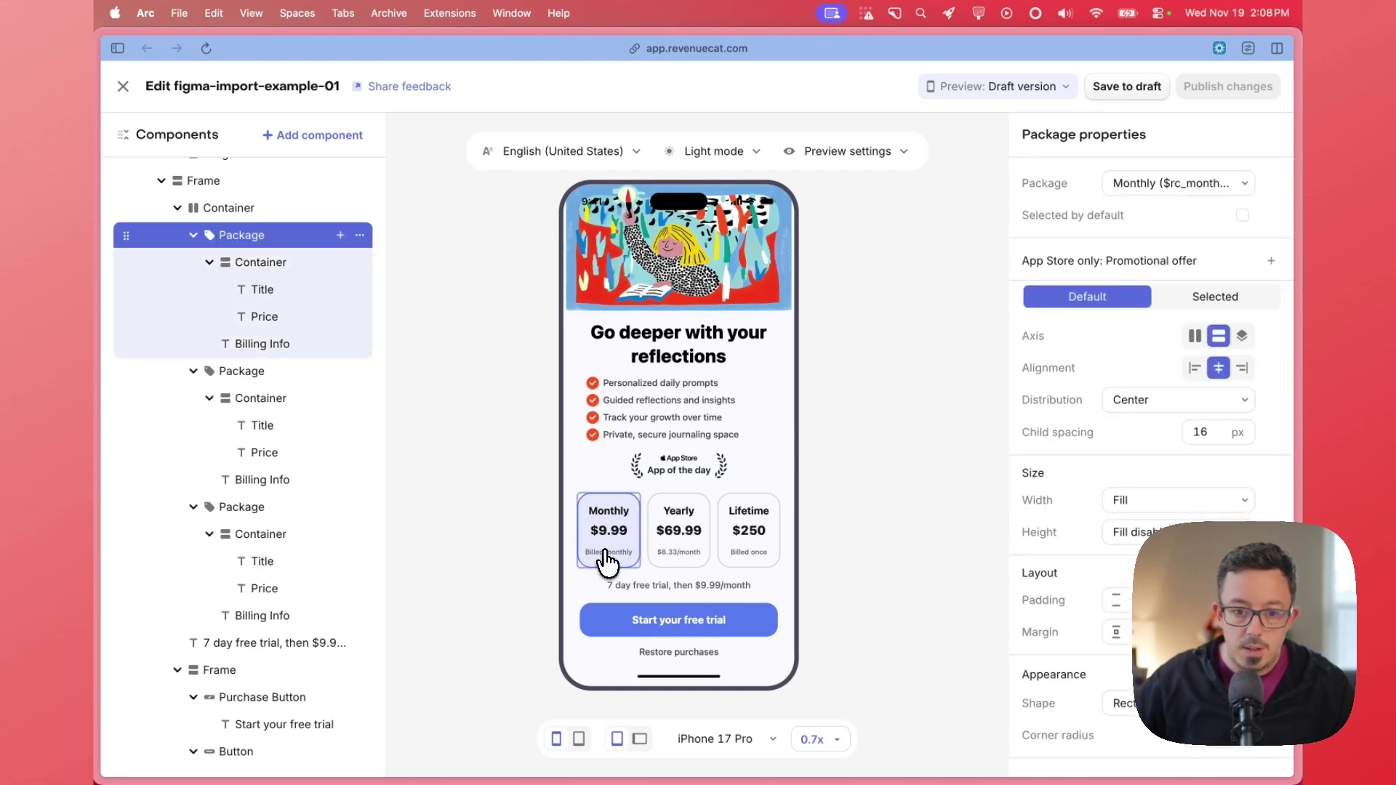
left_click(606, 555)
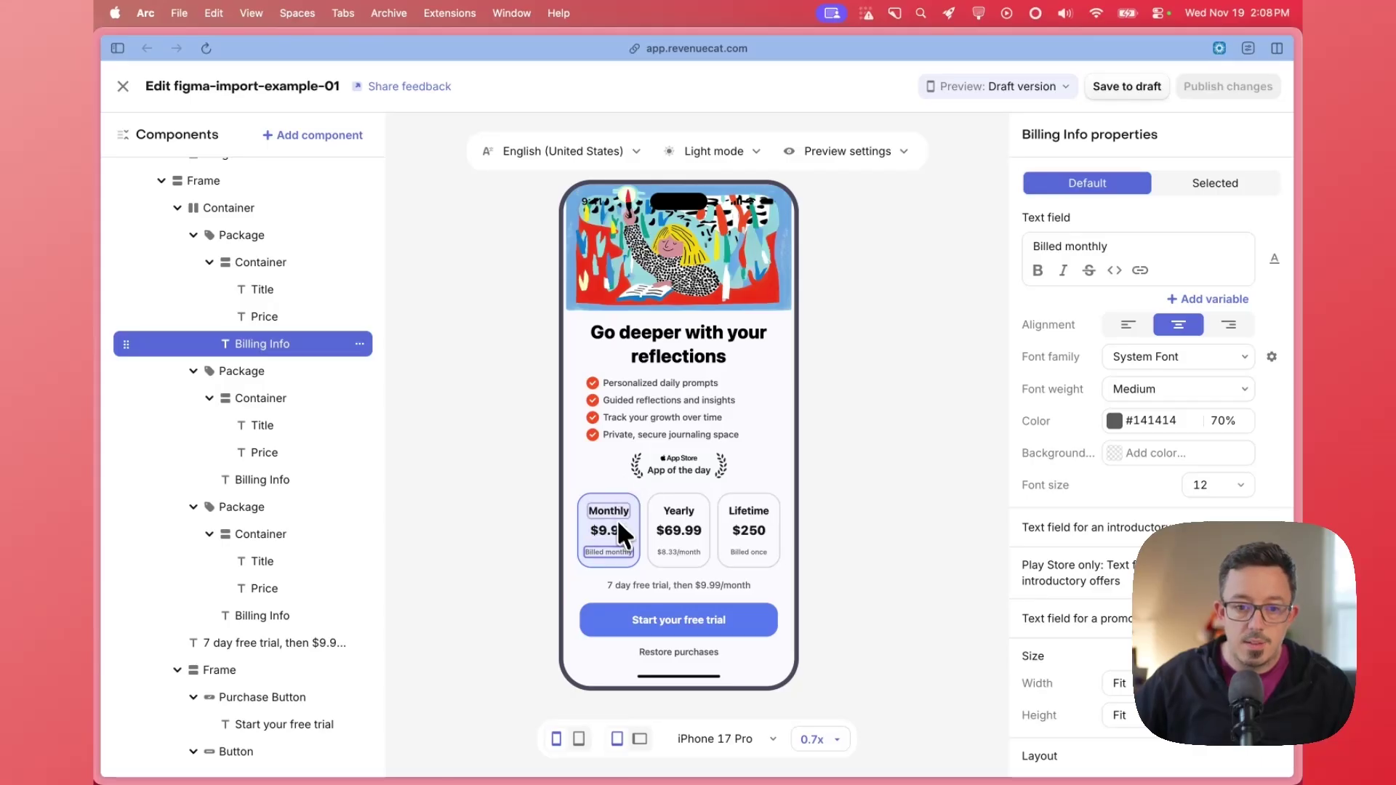
Replace the hard-coded price text in the Yearly package with the product.price variable.
left_click(680, 534)
left_click_drag(1074, 247, 990, 262)
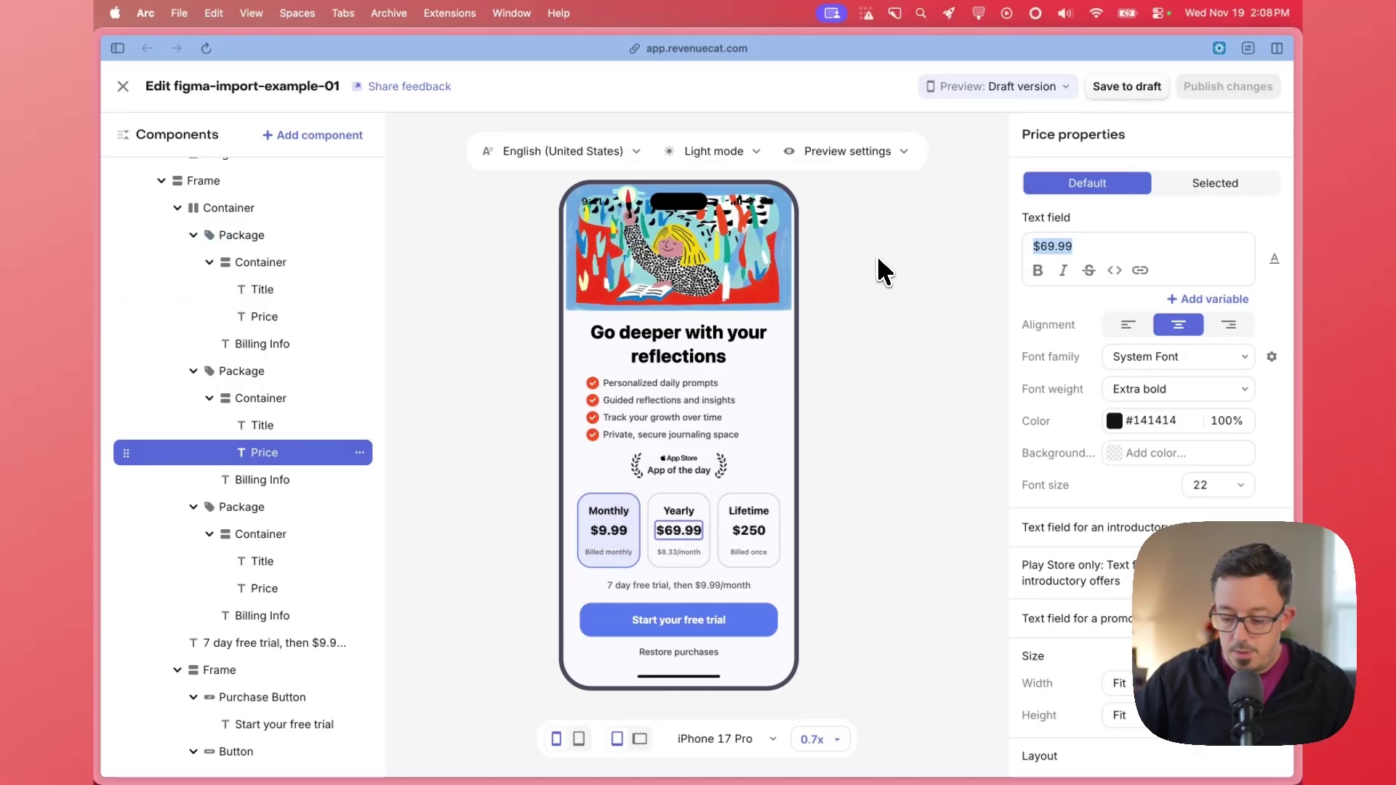
key("BackSpace")
left_click(1192, 299)
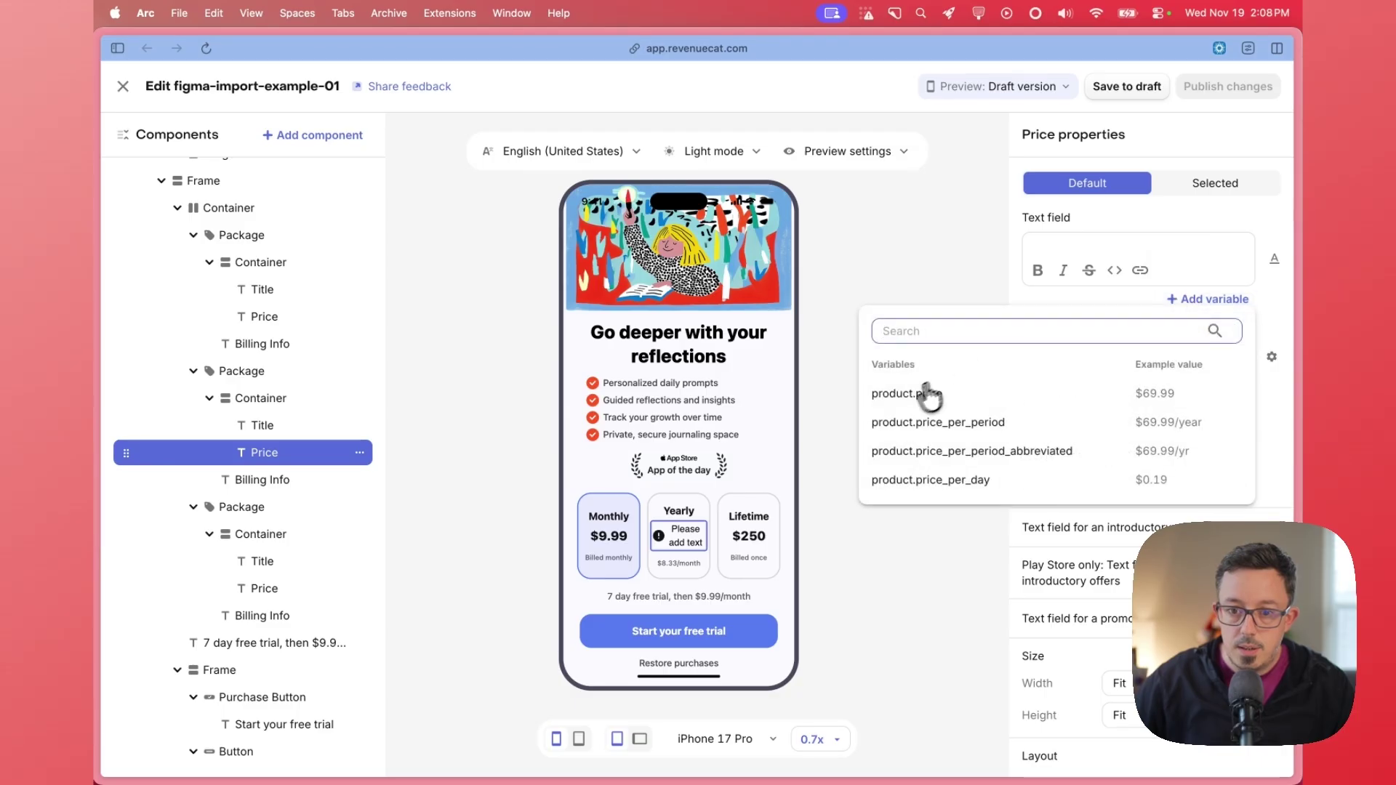
left_click(909, 394)
Insert the product.price variable in the Lifetime package's price text and remove the hard-coded amount.
left_click(753, 529)
left_click(753, 529)
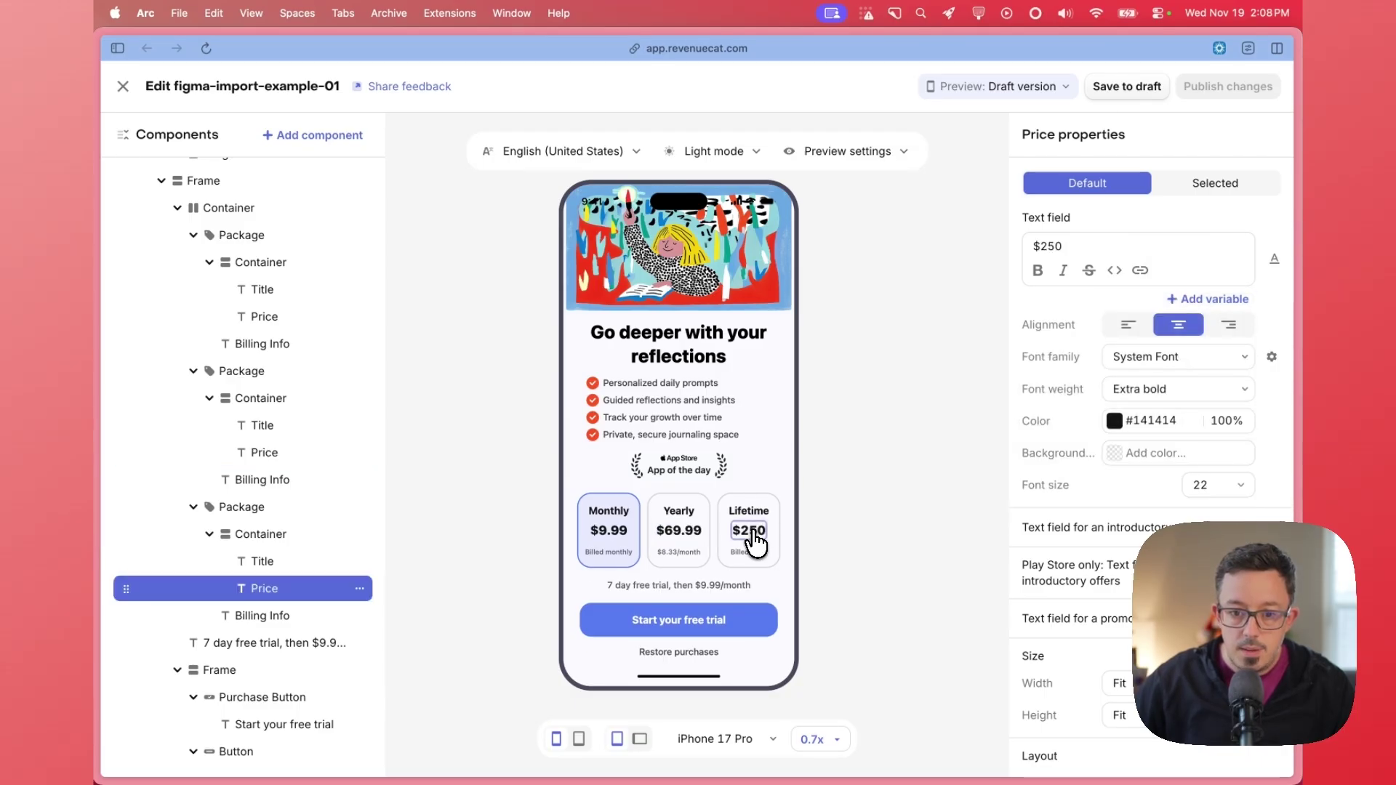
left_click(1181, 300)
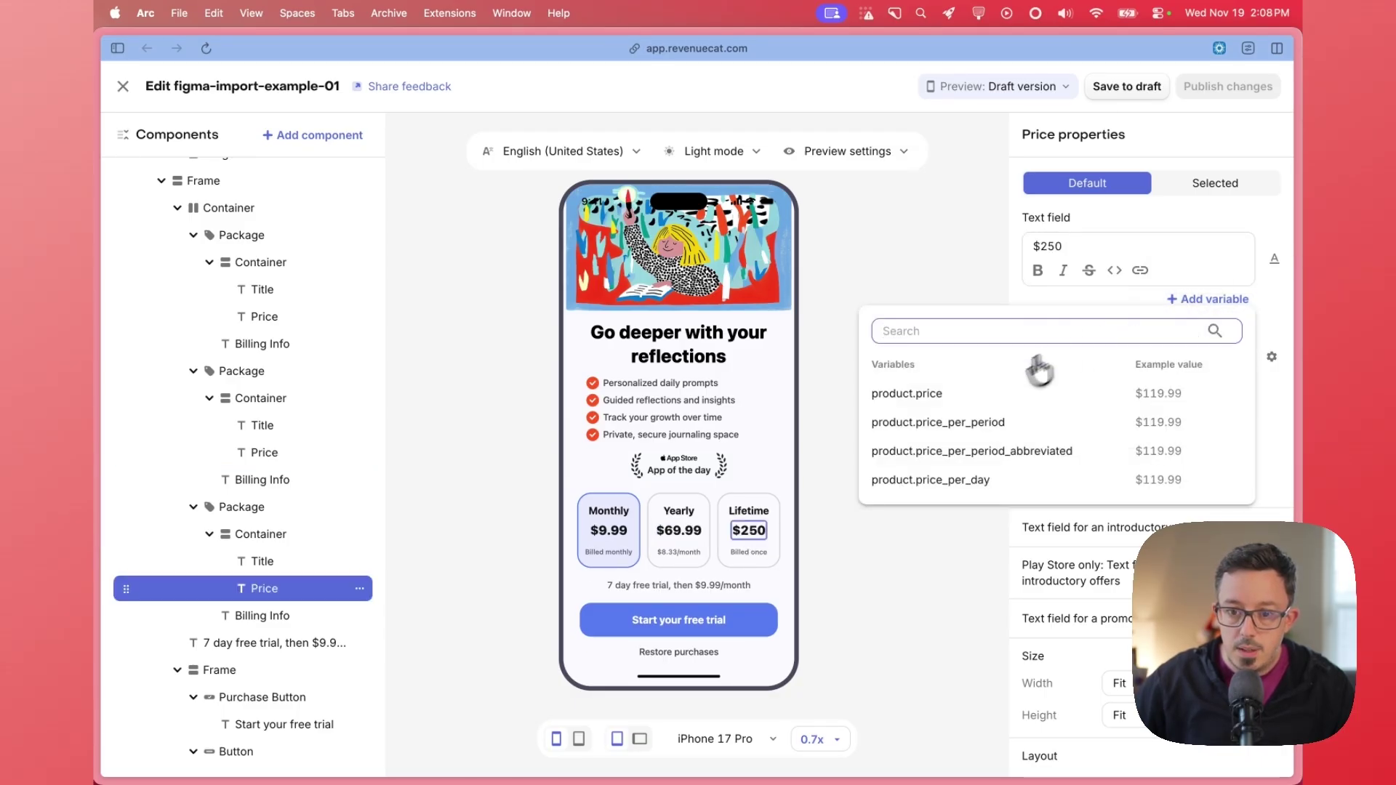
left_click(947, 396)
left_click(1167, 243)
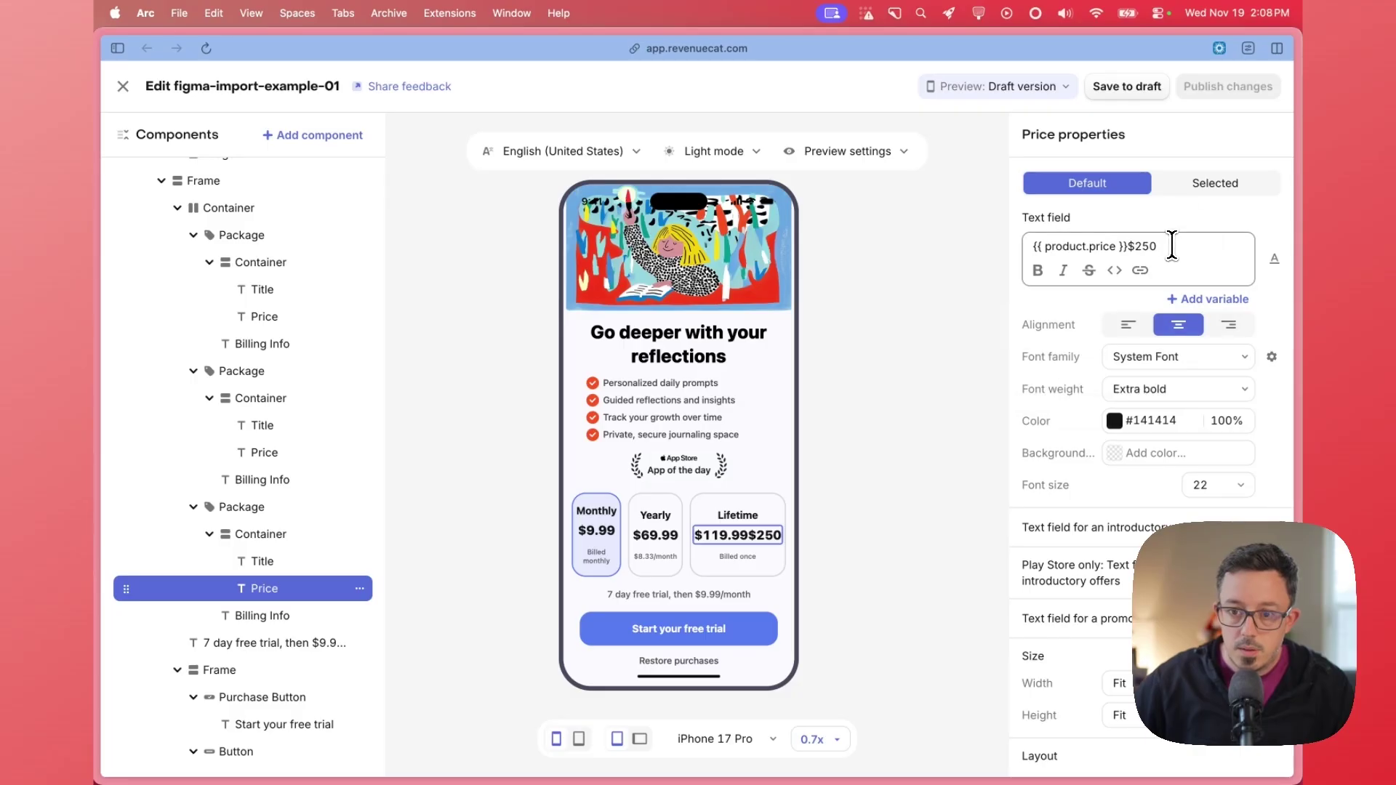
key("BackSpace")
key("BackSpace")
key("BackSpace")
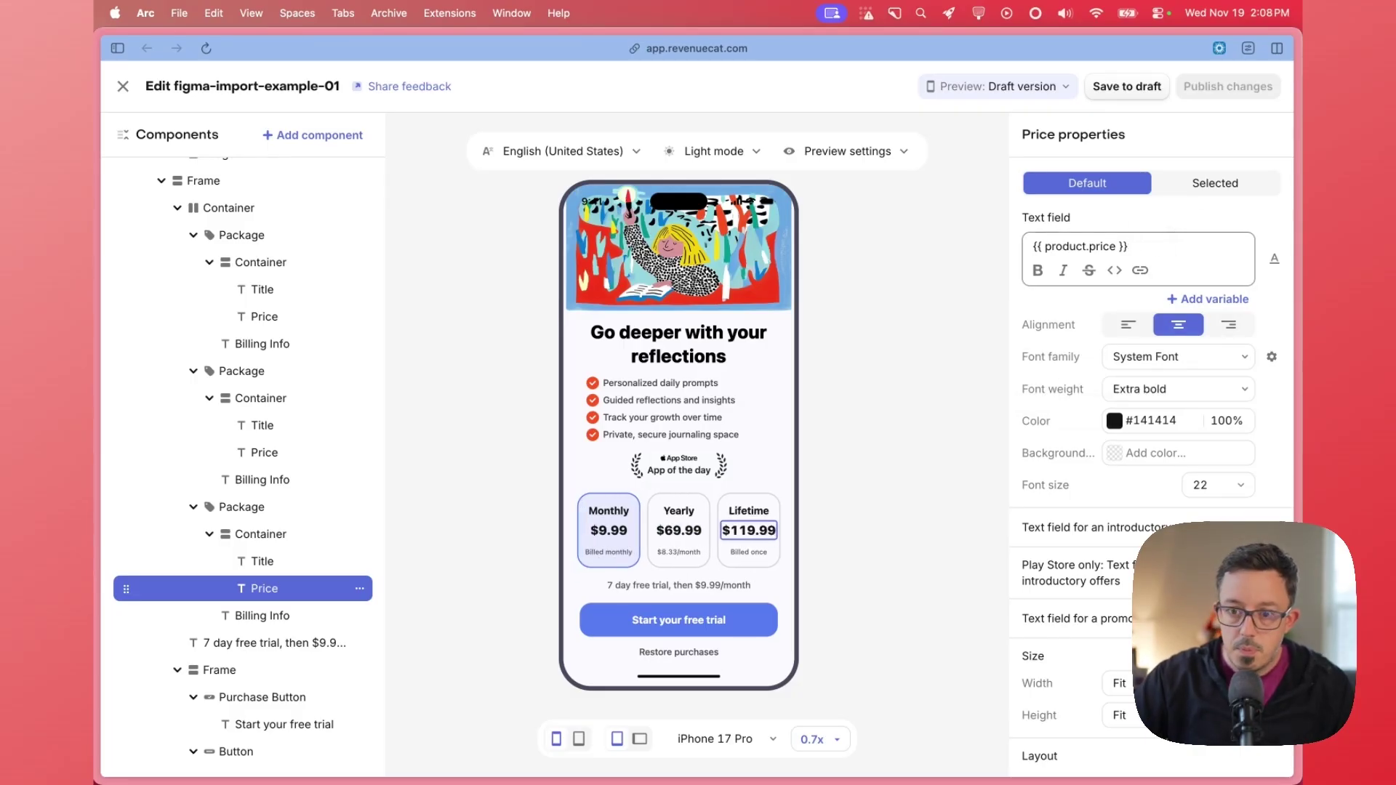
Change the default label text inside the Purchase Button to "Continue".
left_click(698, 588)
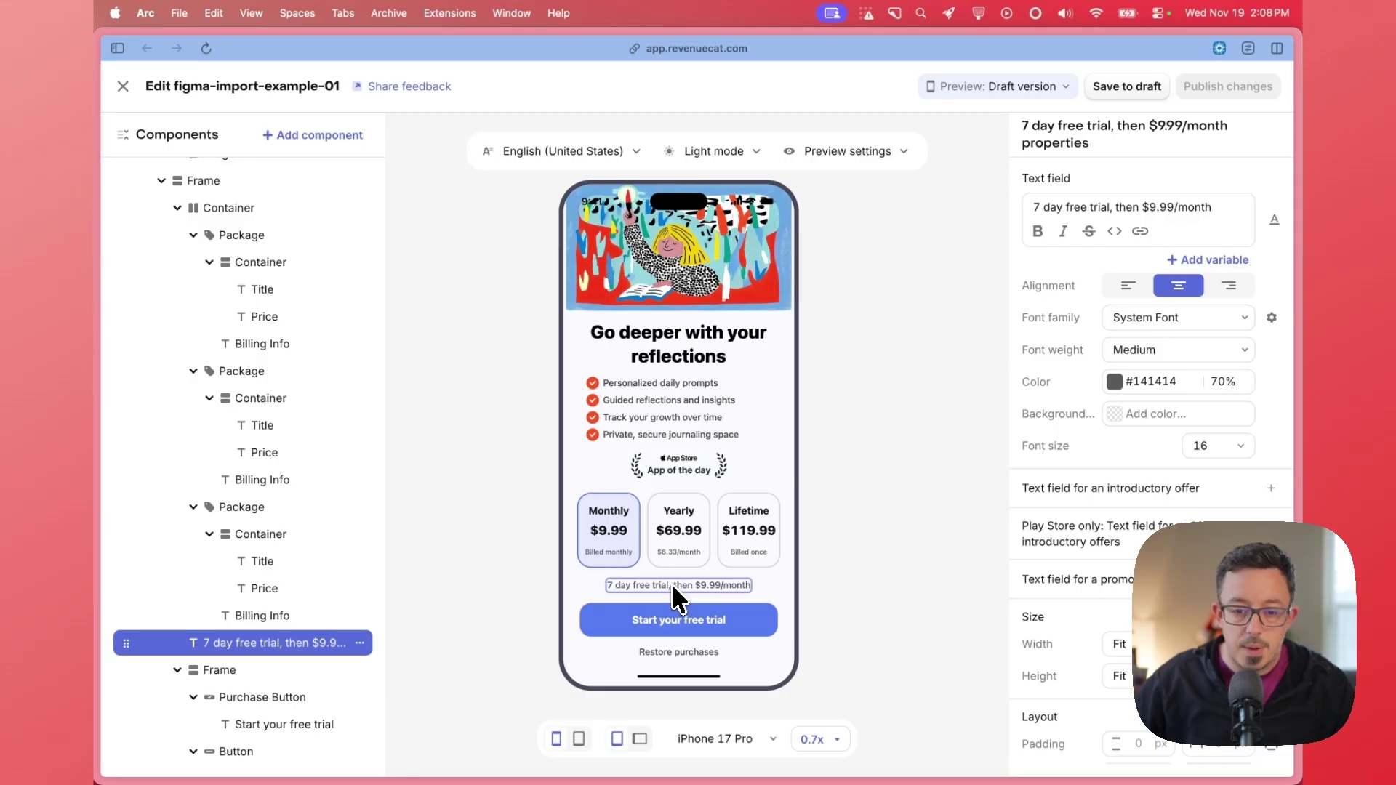
scroll(519, 490, "down", 1)
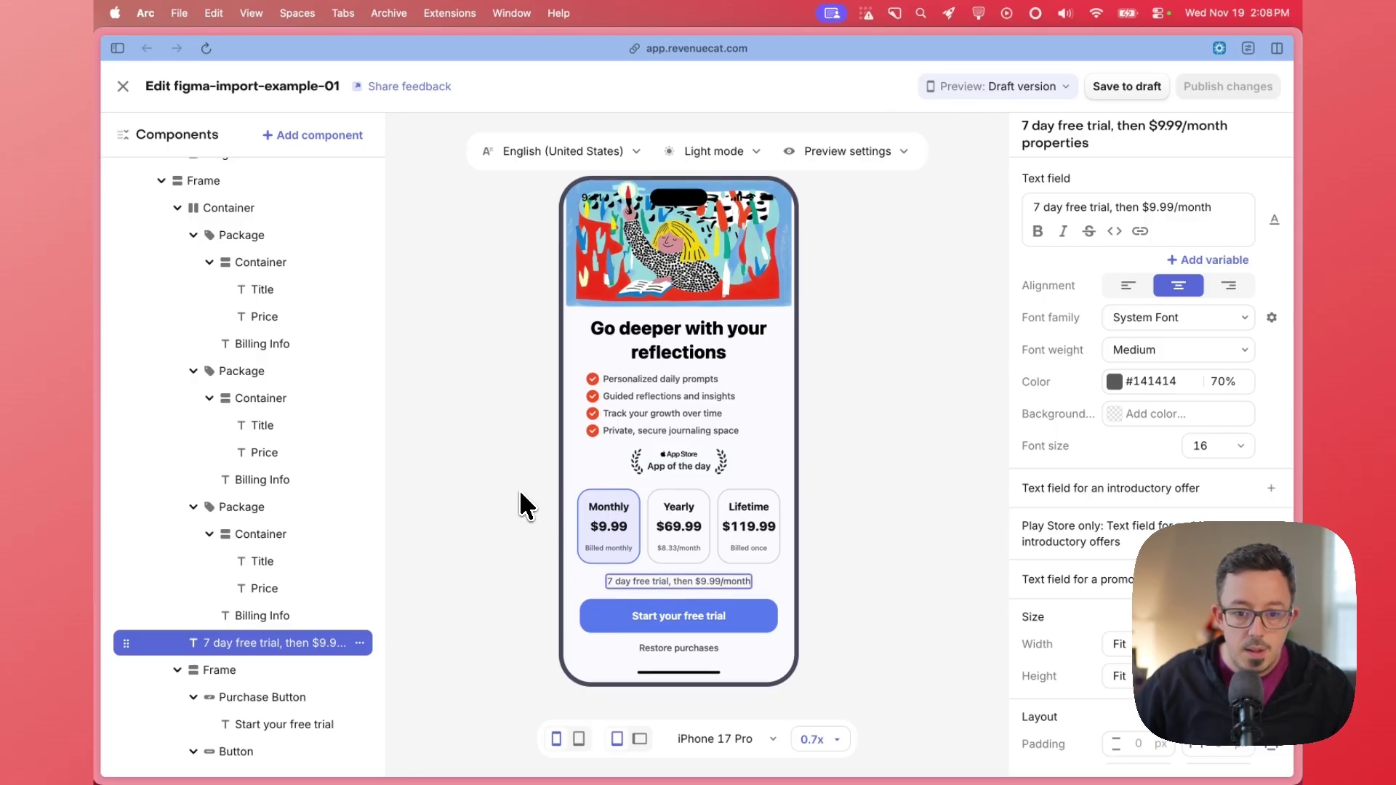
left_click(730, 624)
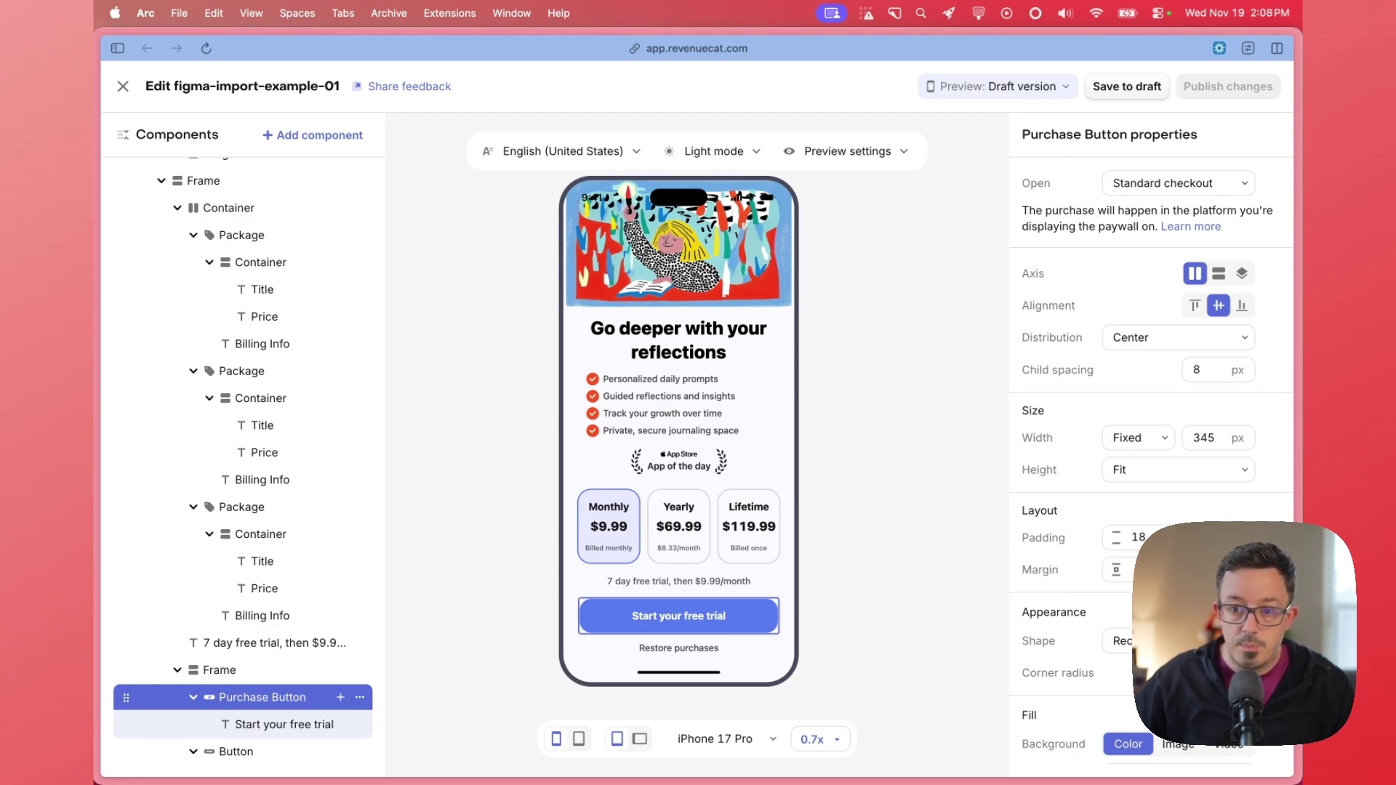
left_click(260, 725)
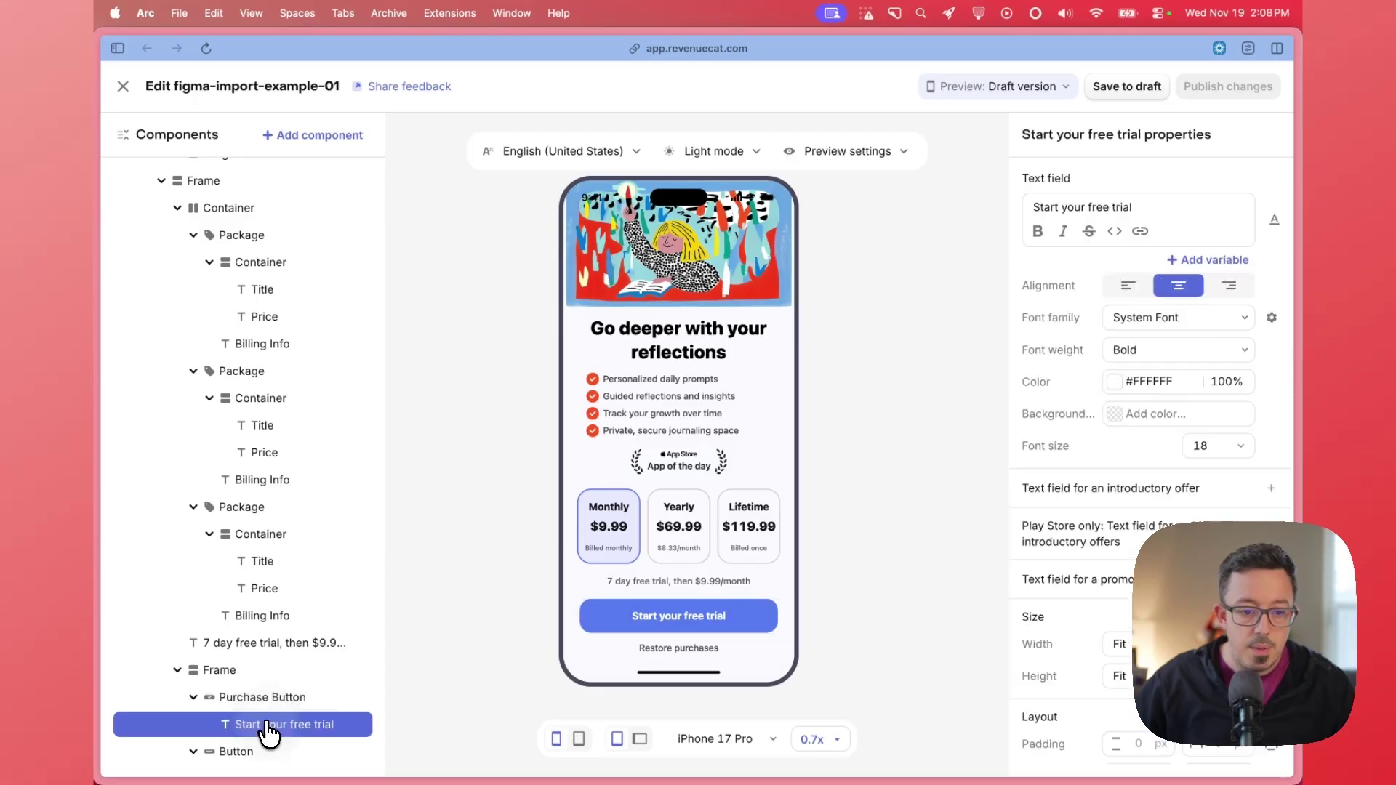
scroll(1061, 436, "down", 1)
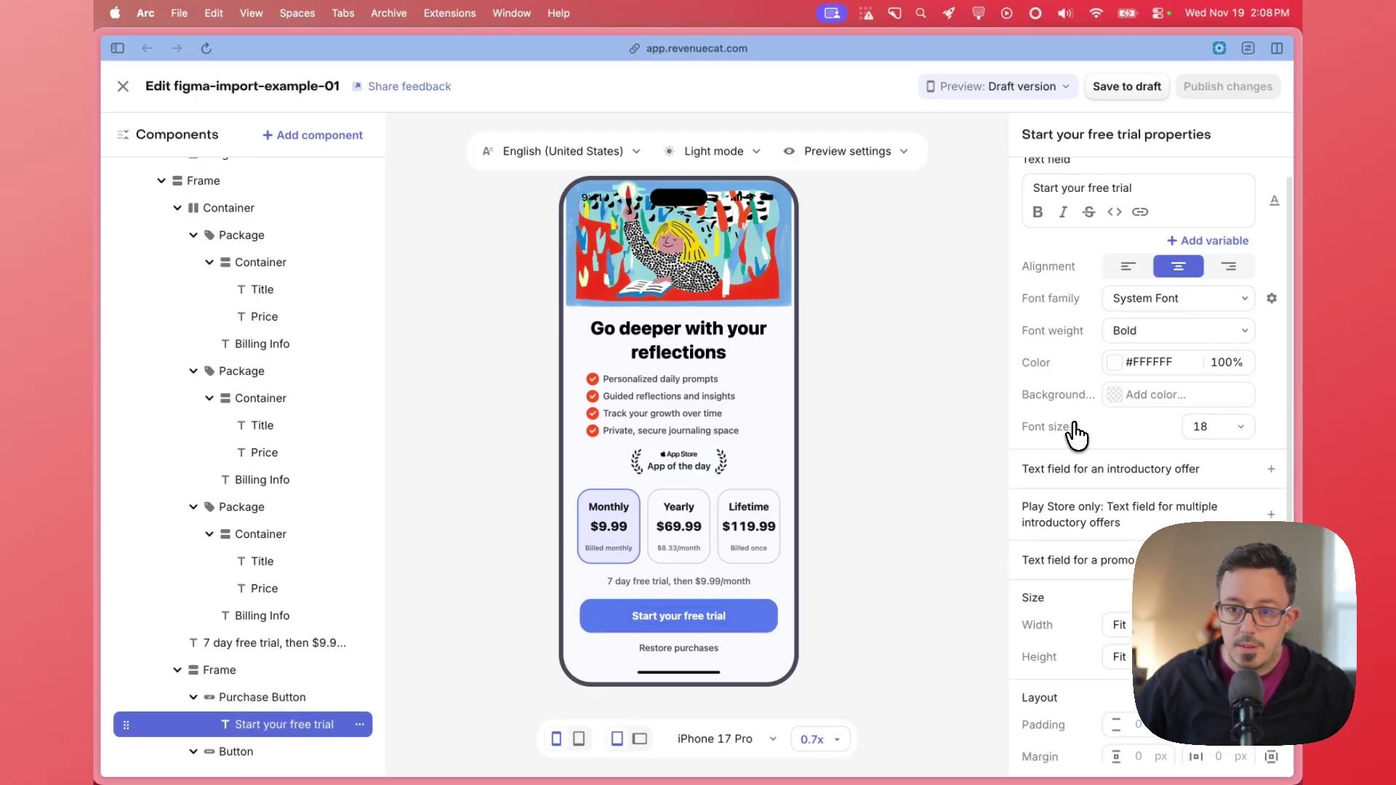
left_click_drag(1134, 189, 1009, 198)
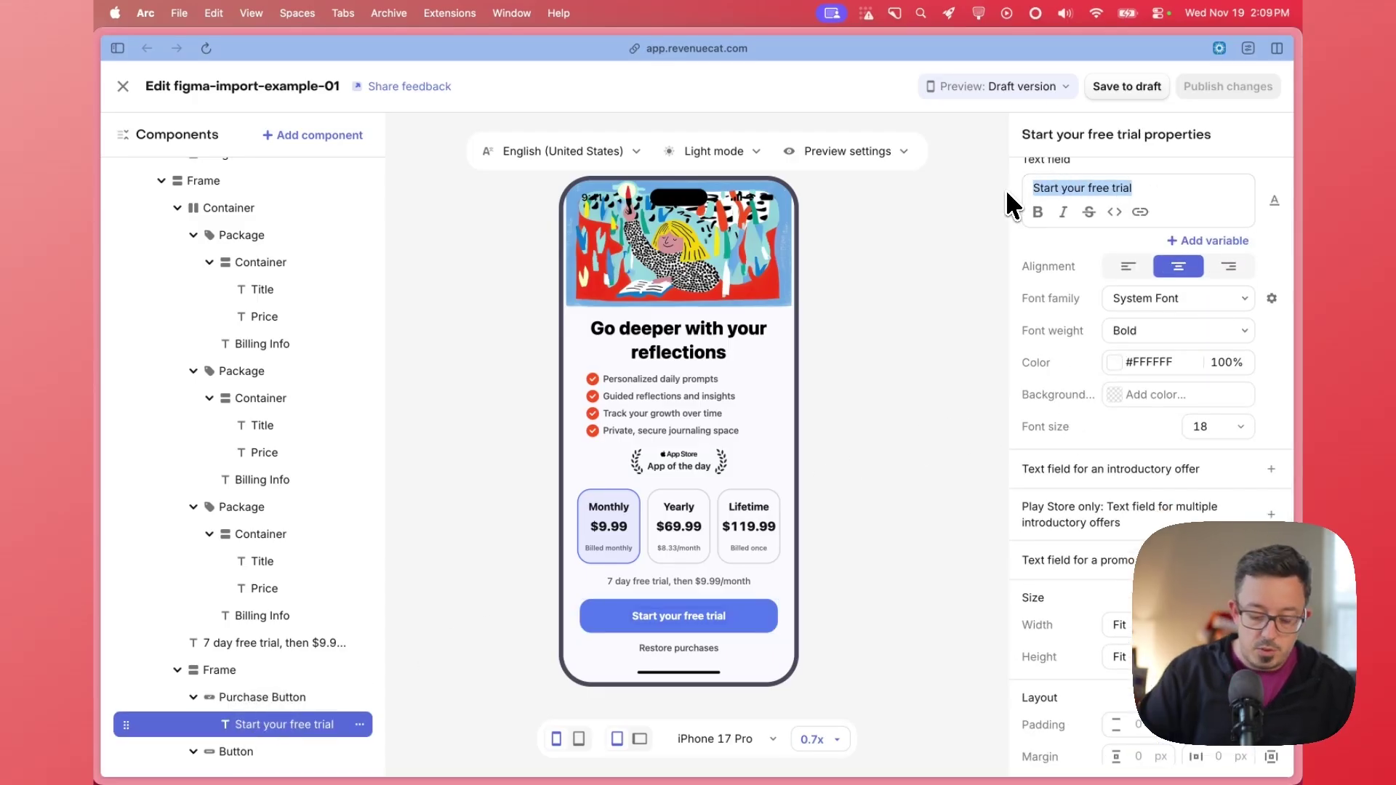
type("Continue")
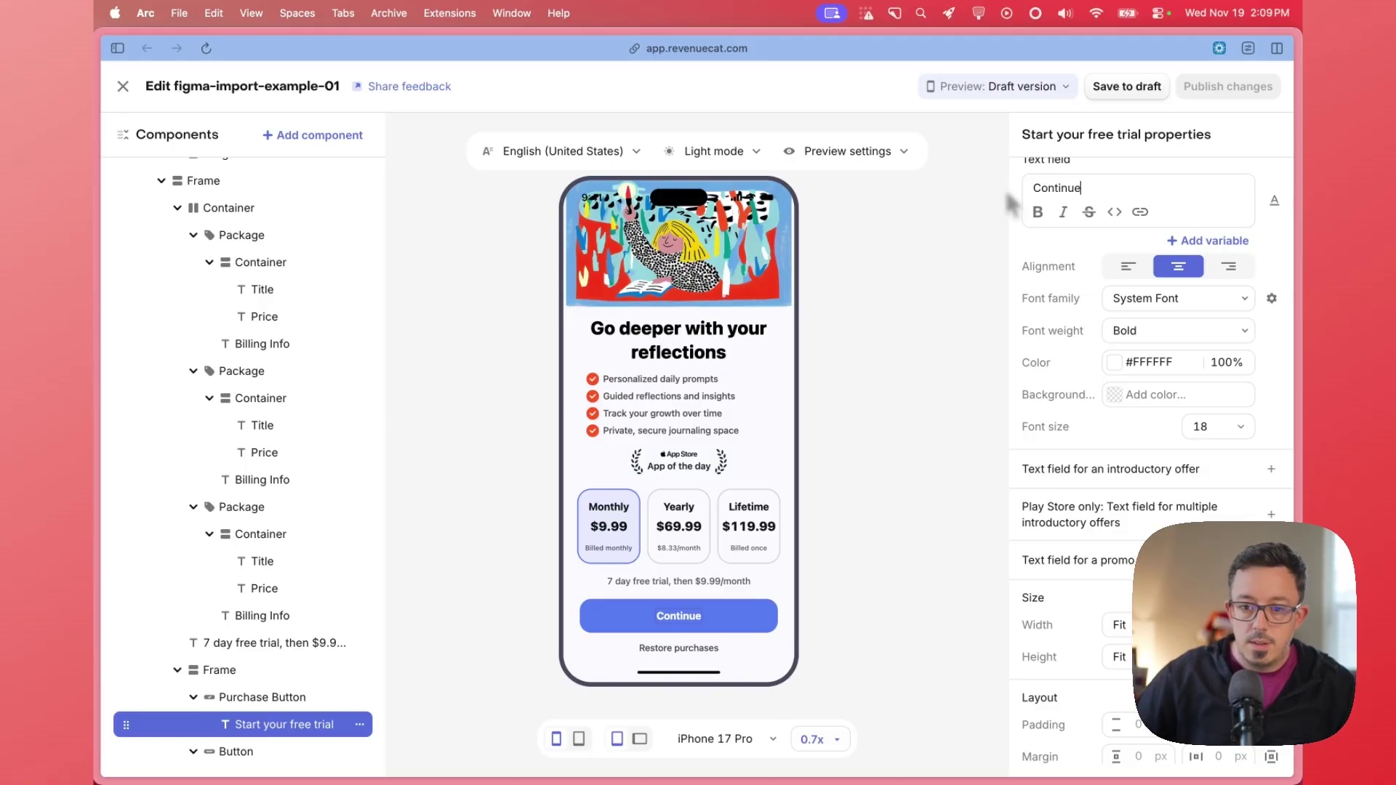
Add an introductory offer text to the Purchase Button's label and set it to "Start your free trial".
scroll(1053, 346, "down", 1)
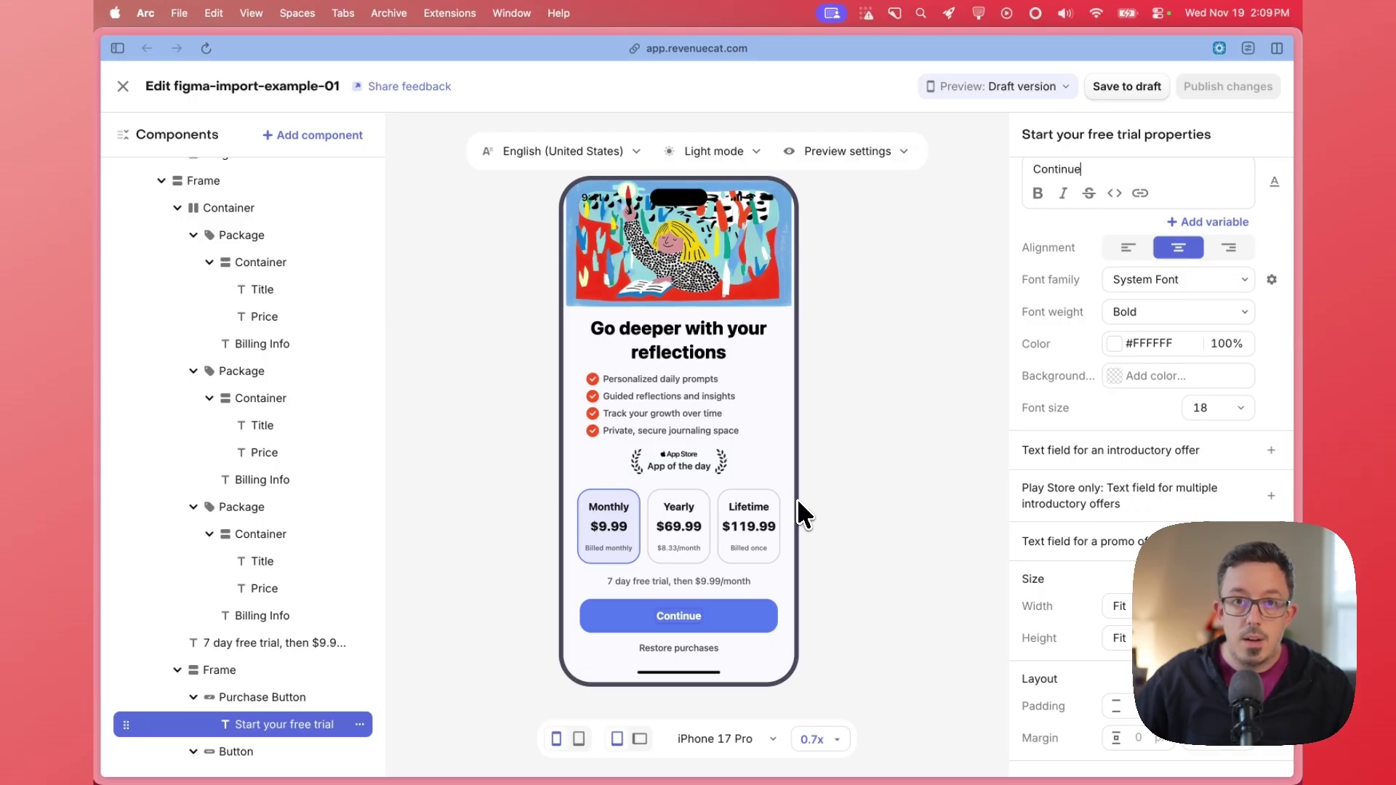
left_click(1270, 450)
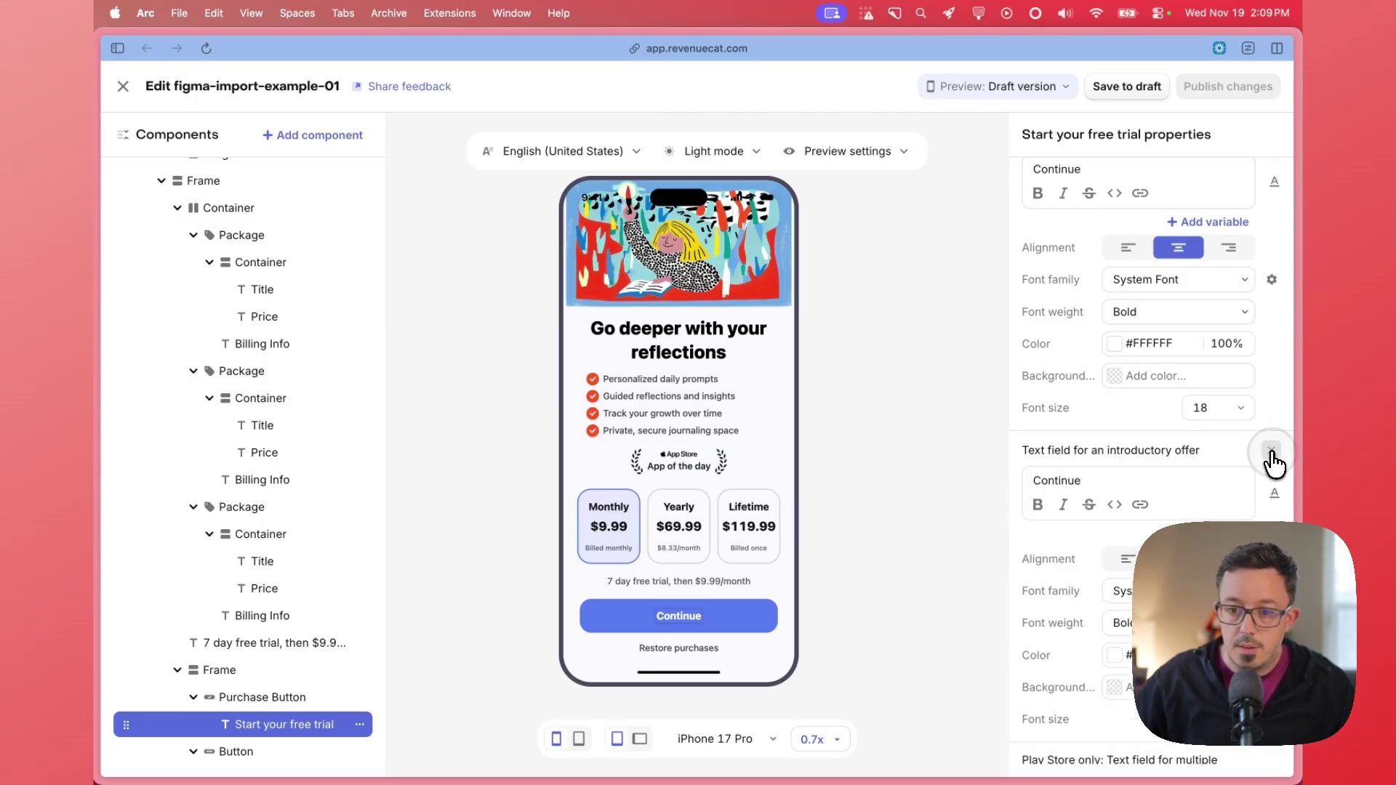
left_click_drag(1090, 481, 993, 478)
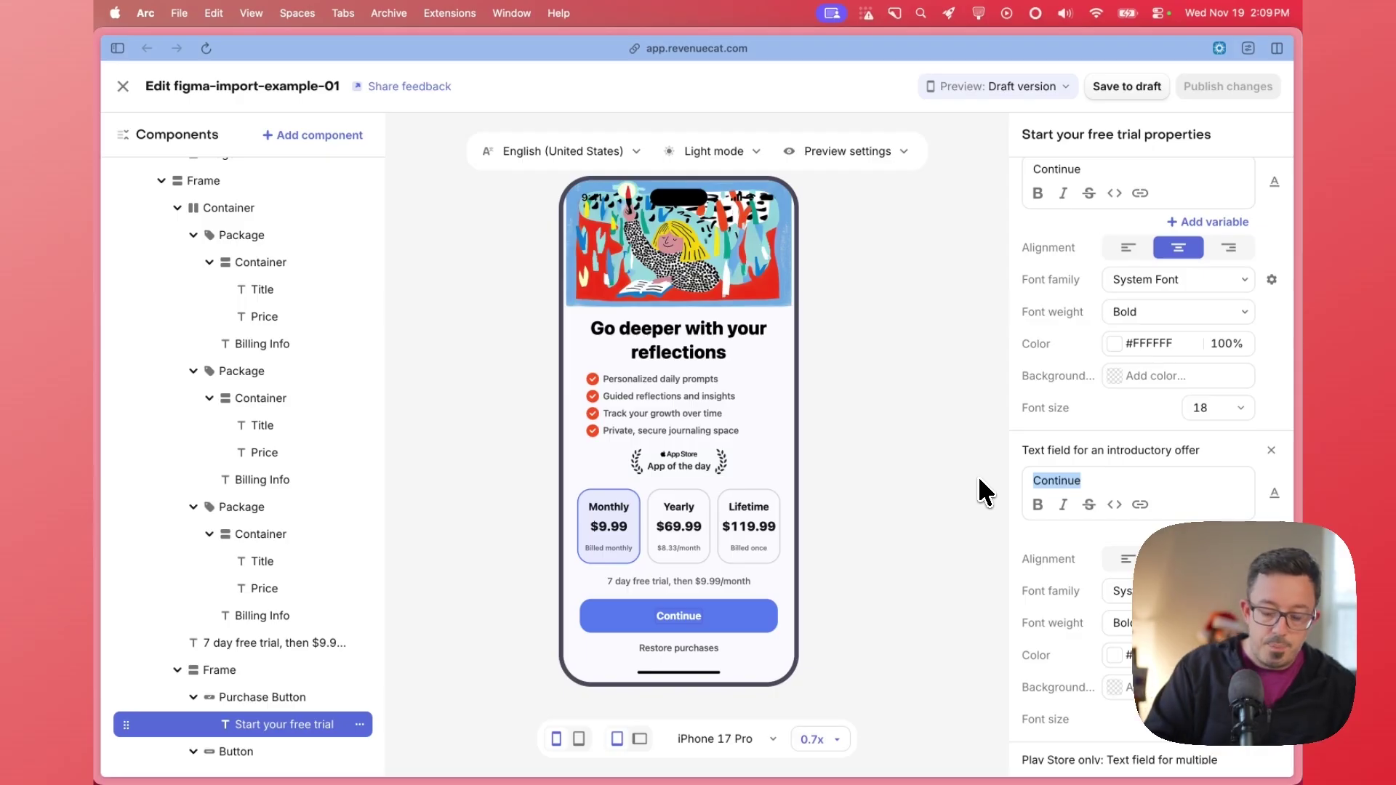
type("Start your free tria")
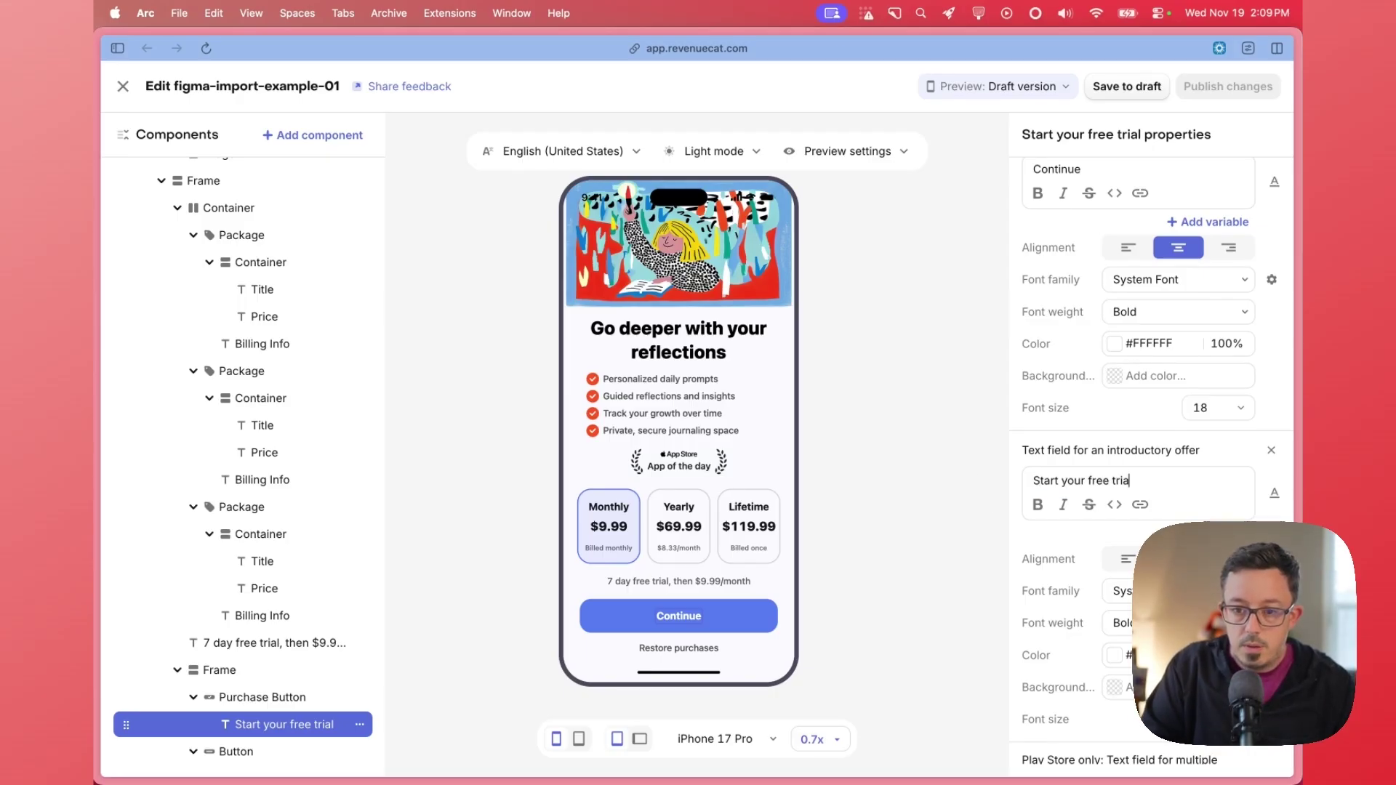
type("l")
left_click(992, 440)
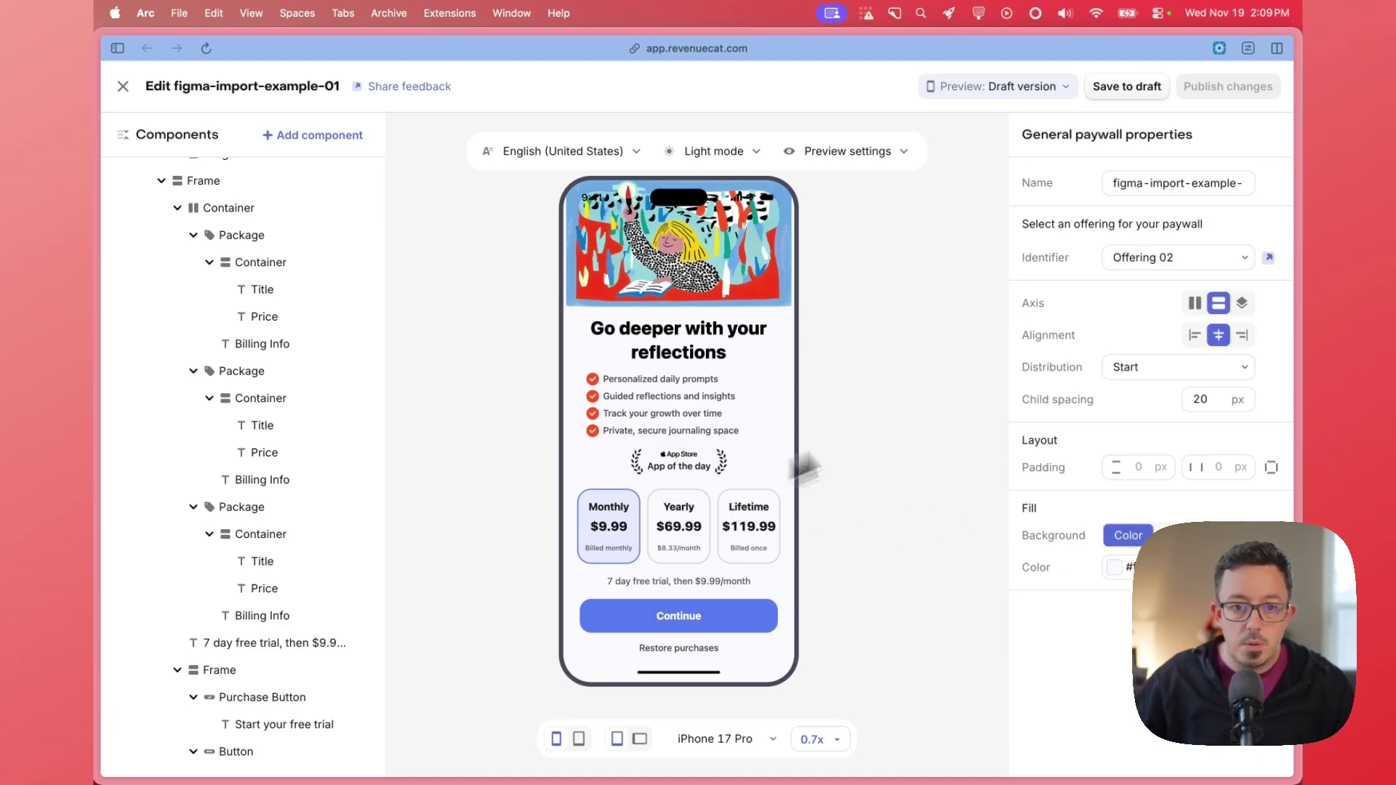
Save the paywall to draft and publish the changes.
left_click(1120, 90)
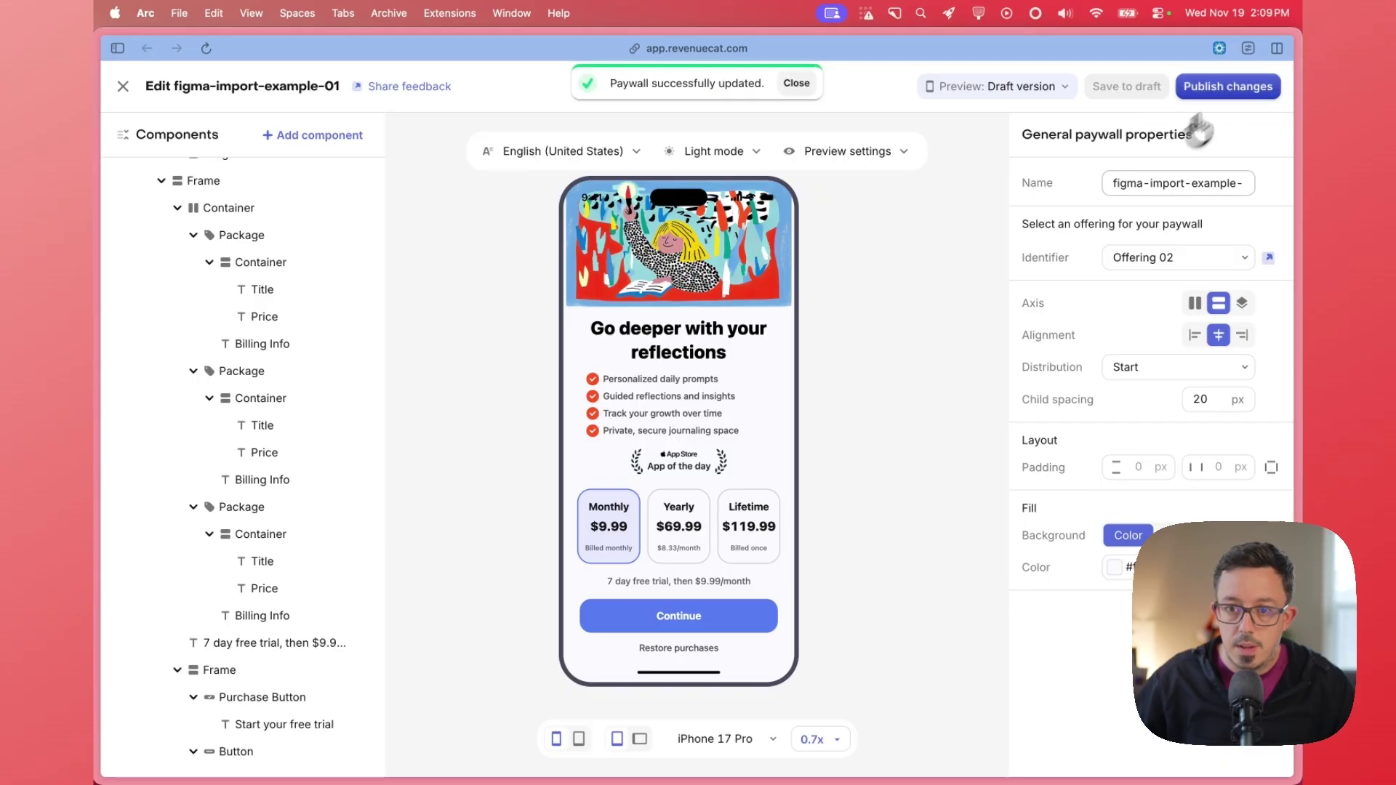
left_click(1233, 88)
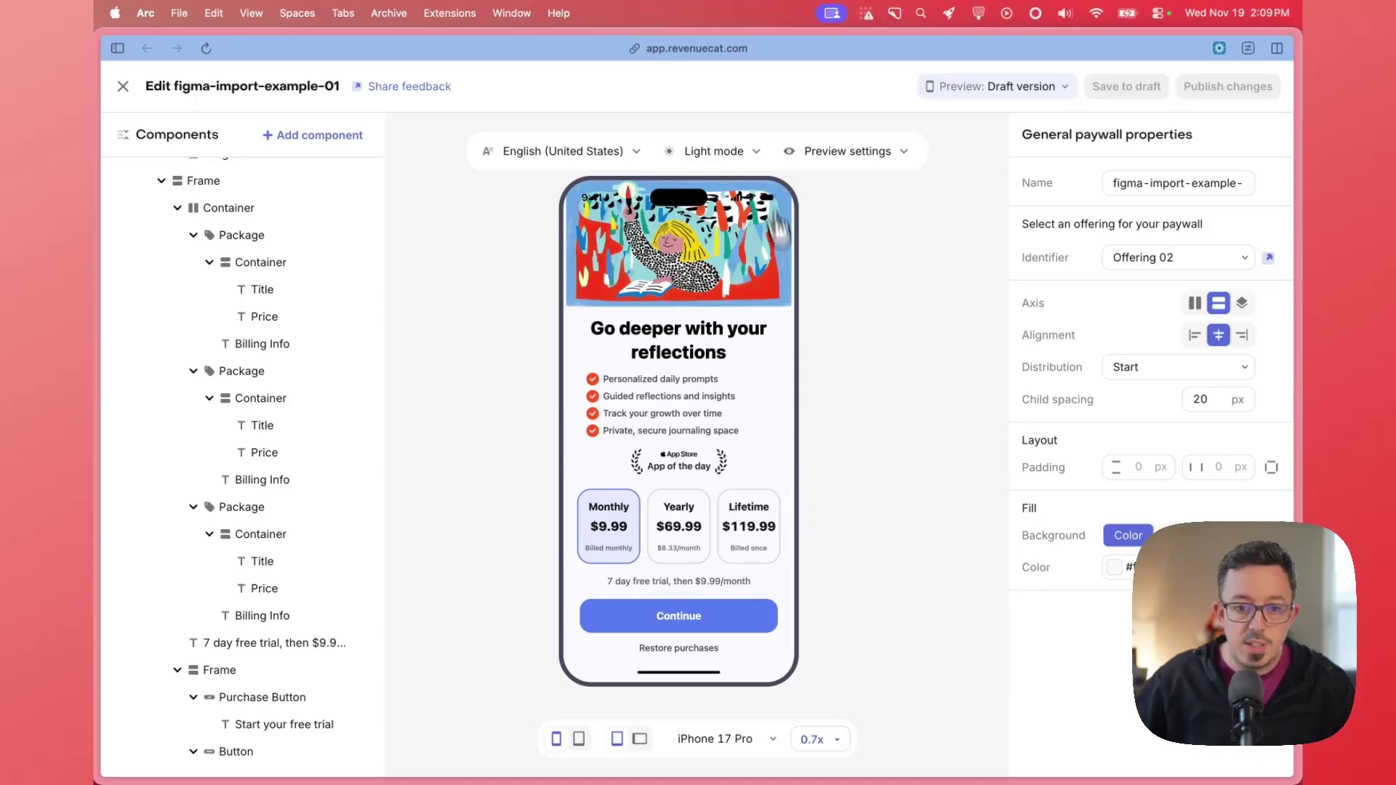
Preview the draft version of the paywall in the mobile app using its QR code, and close the preview.
left_click(1056, 106)
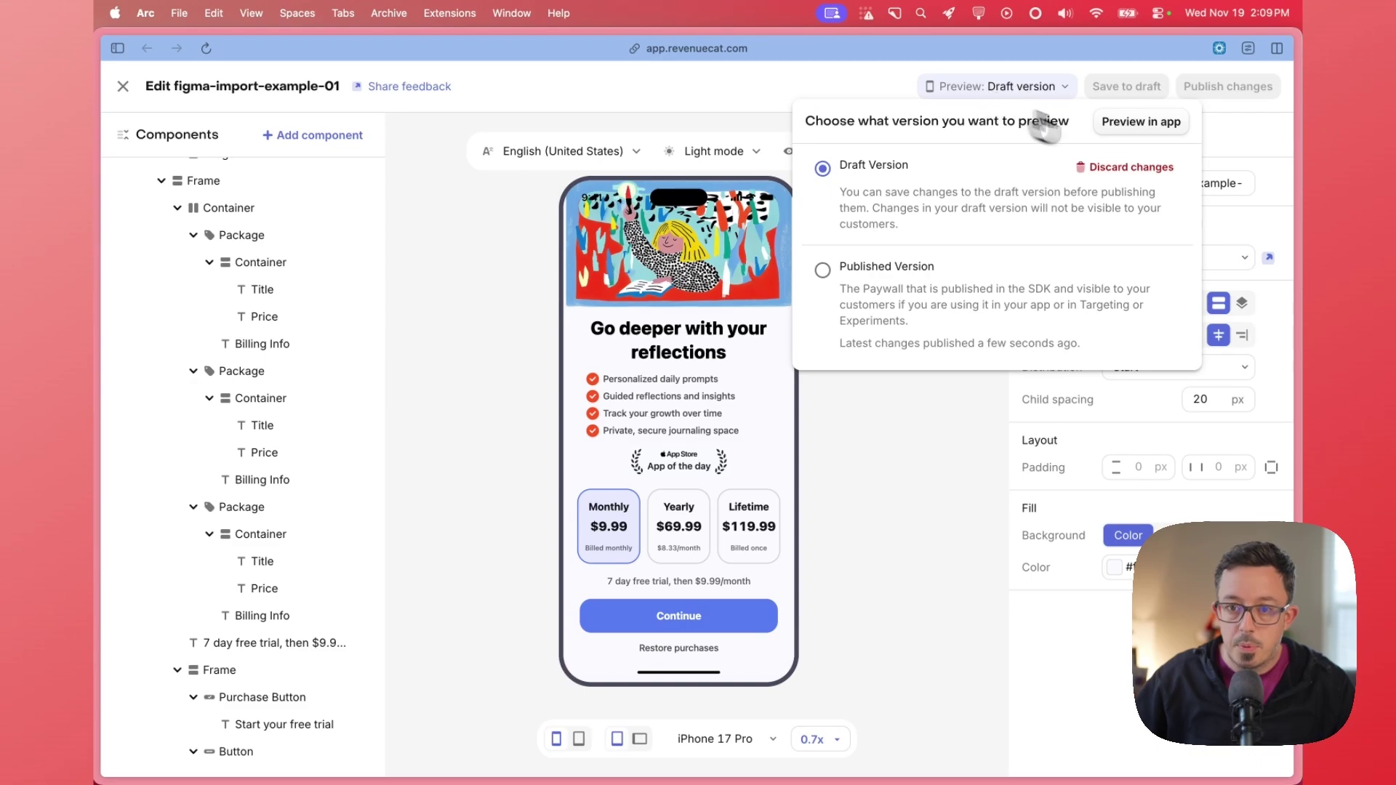
left_click(1131, 130)
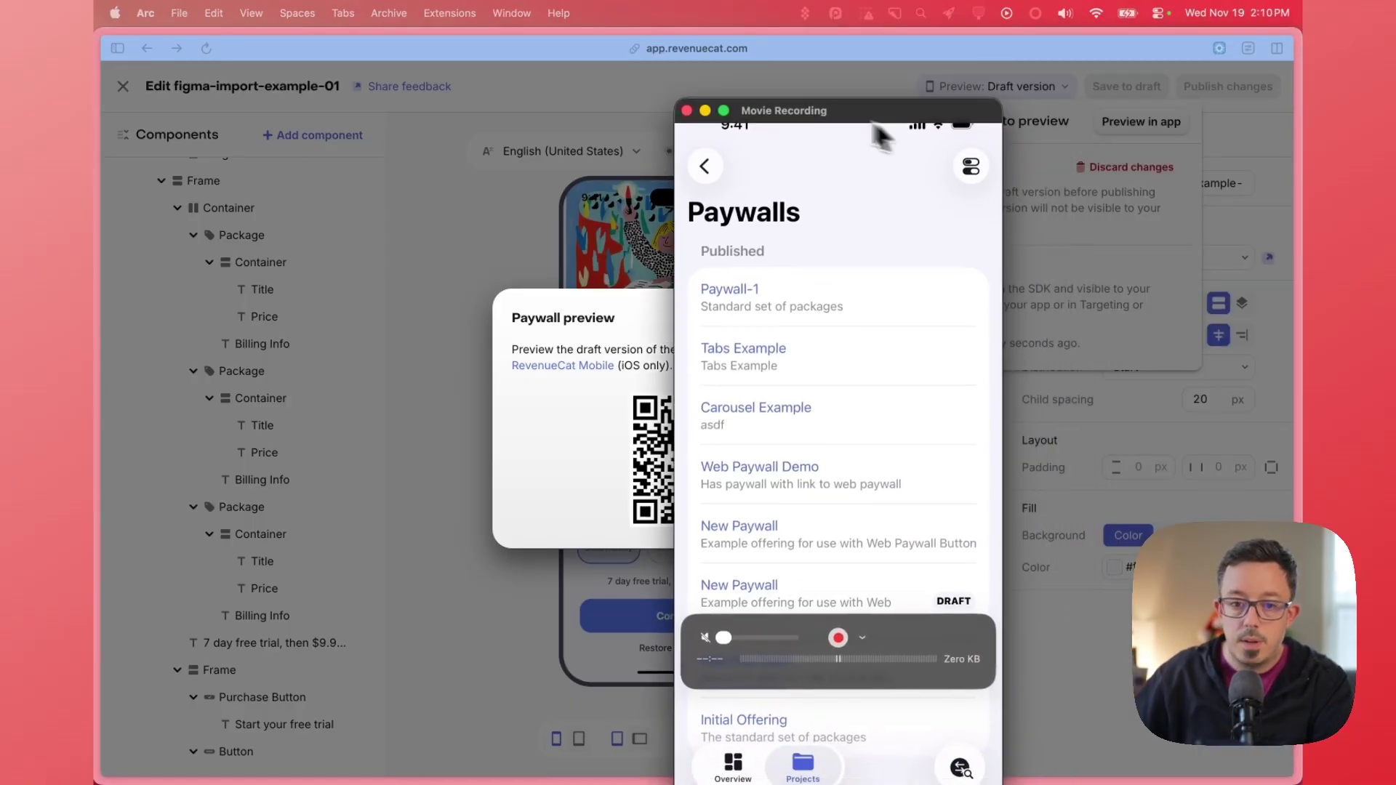
left_click_drag(874, 122, 352, 67)
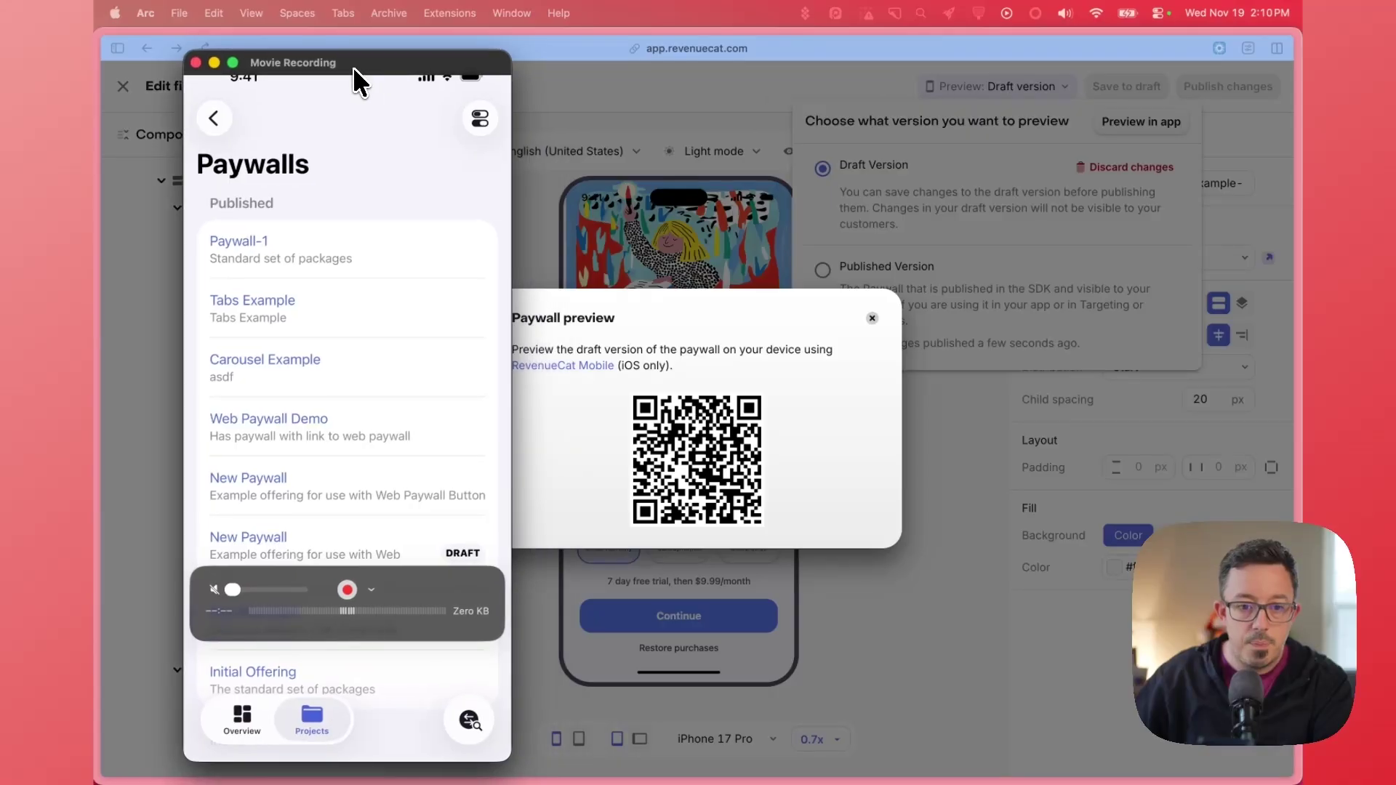
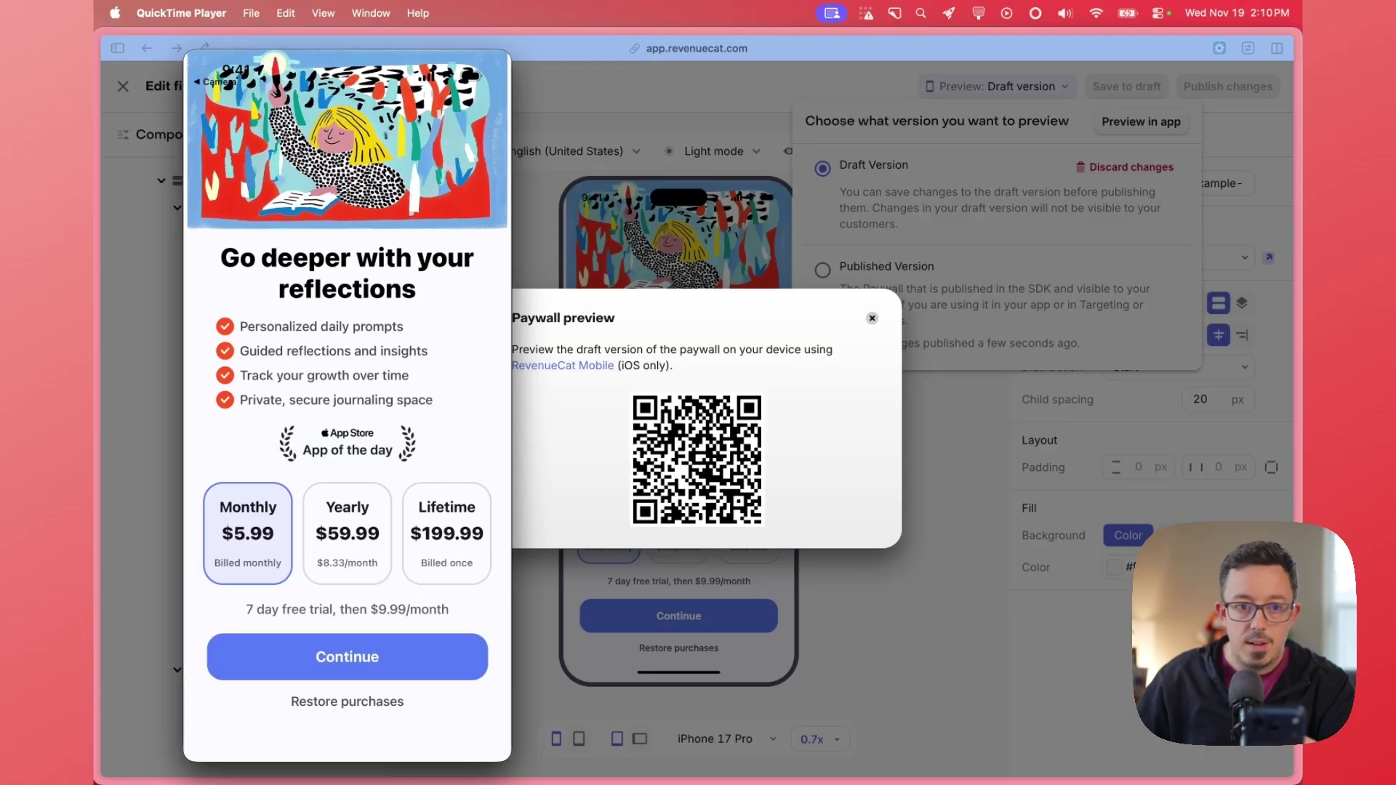
mouse_move(460, 109)
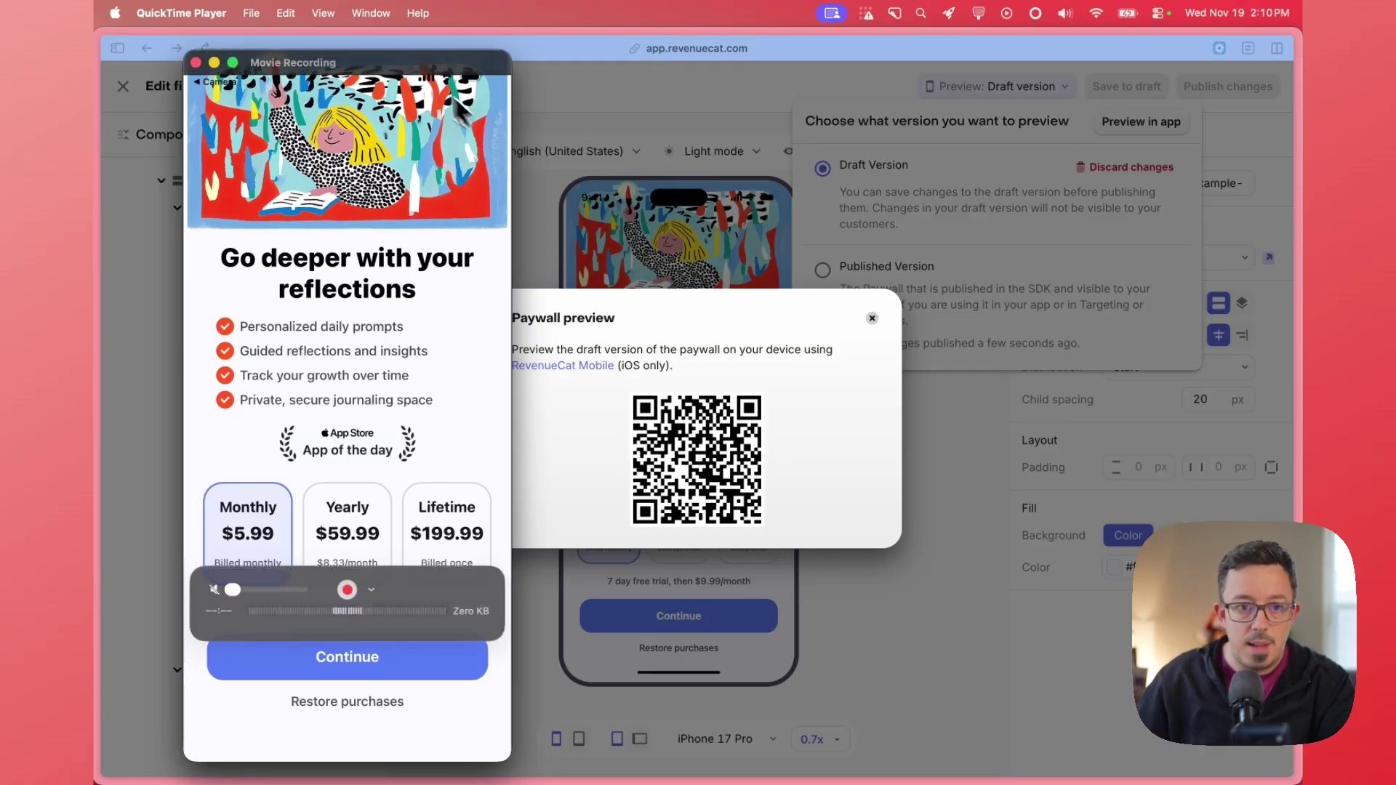
key("super+w")
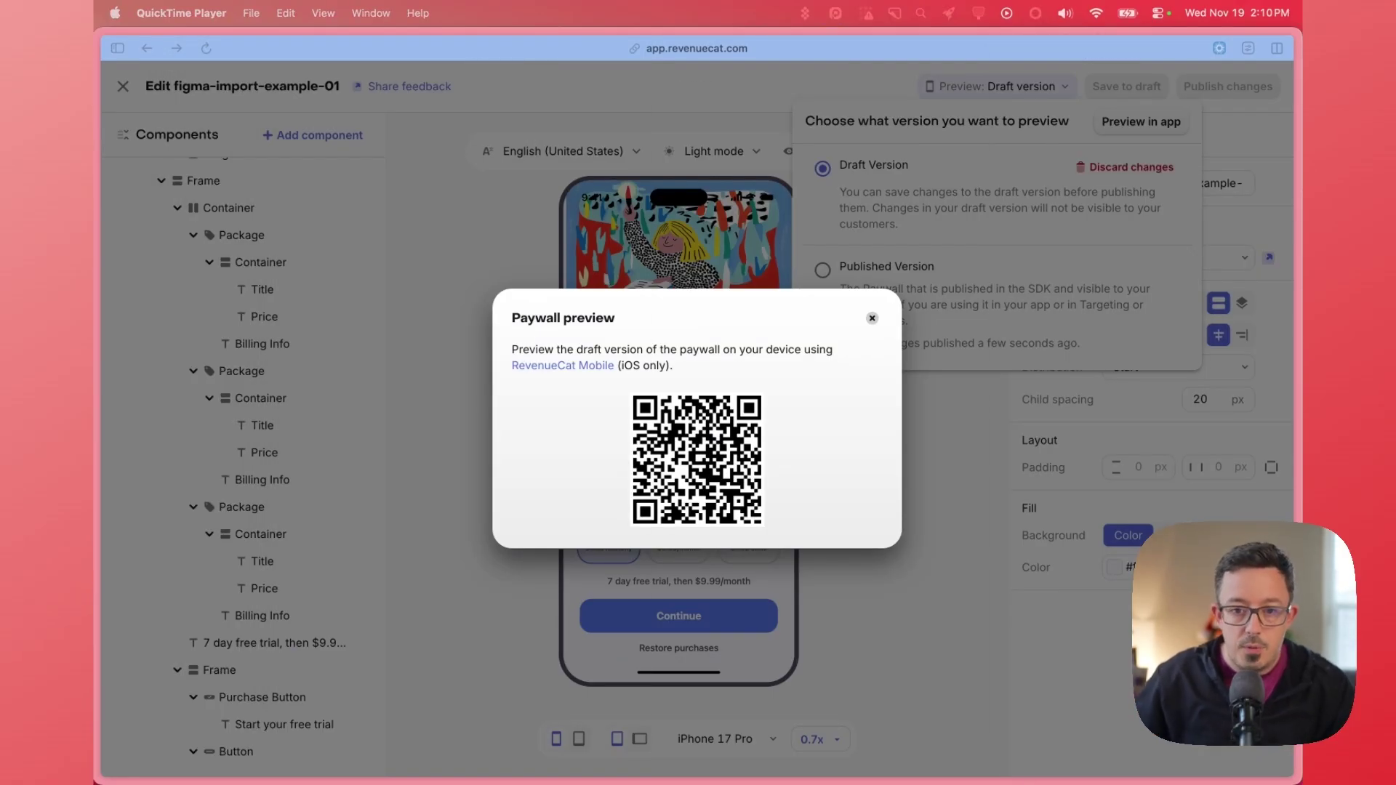
left_click(872, 318)
left_click(871, 318)
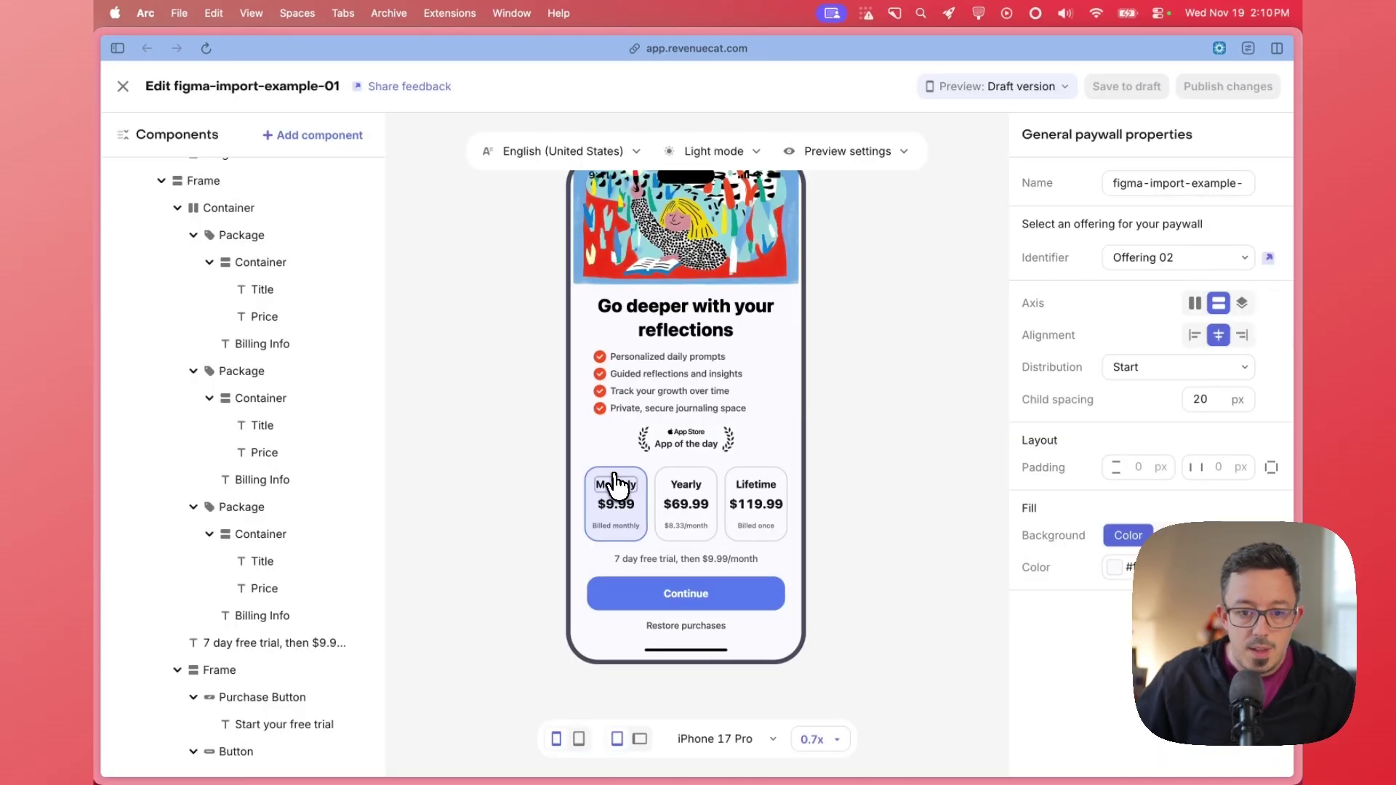
Examine the Monthly, Yearly and Lifetime package styling in the Figma design, and return to the Monthly package in the paywall editor.
left_click(616, 483)
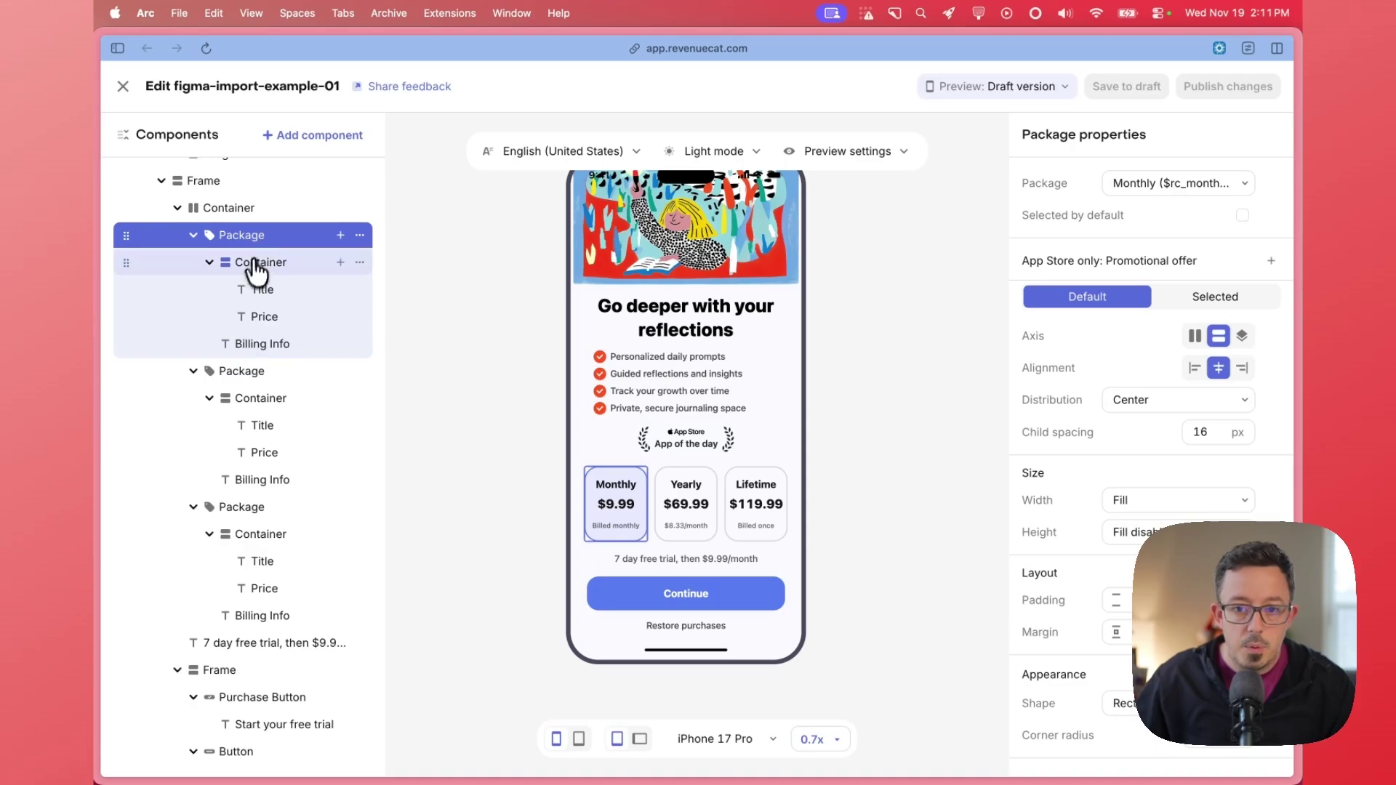
key("ctrl+Up")
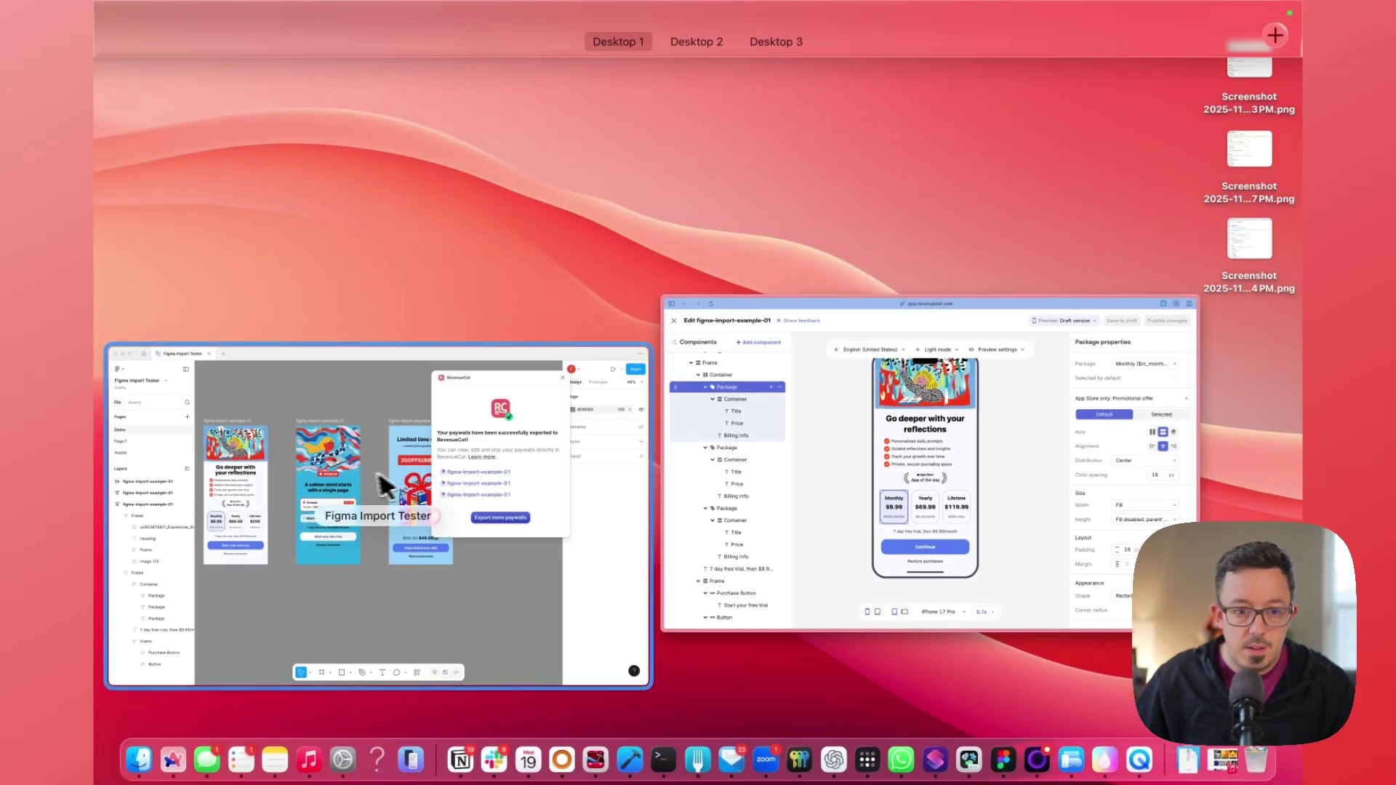
left_click(360, 476)
scroll(321, 429, "up", 10)
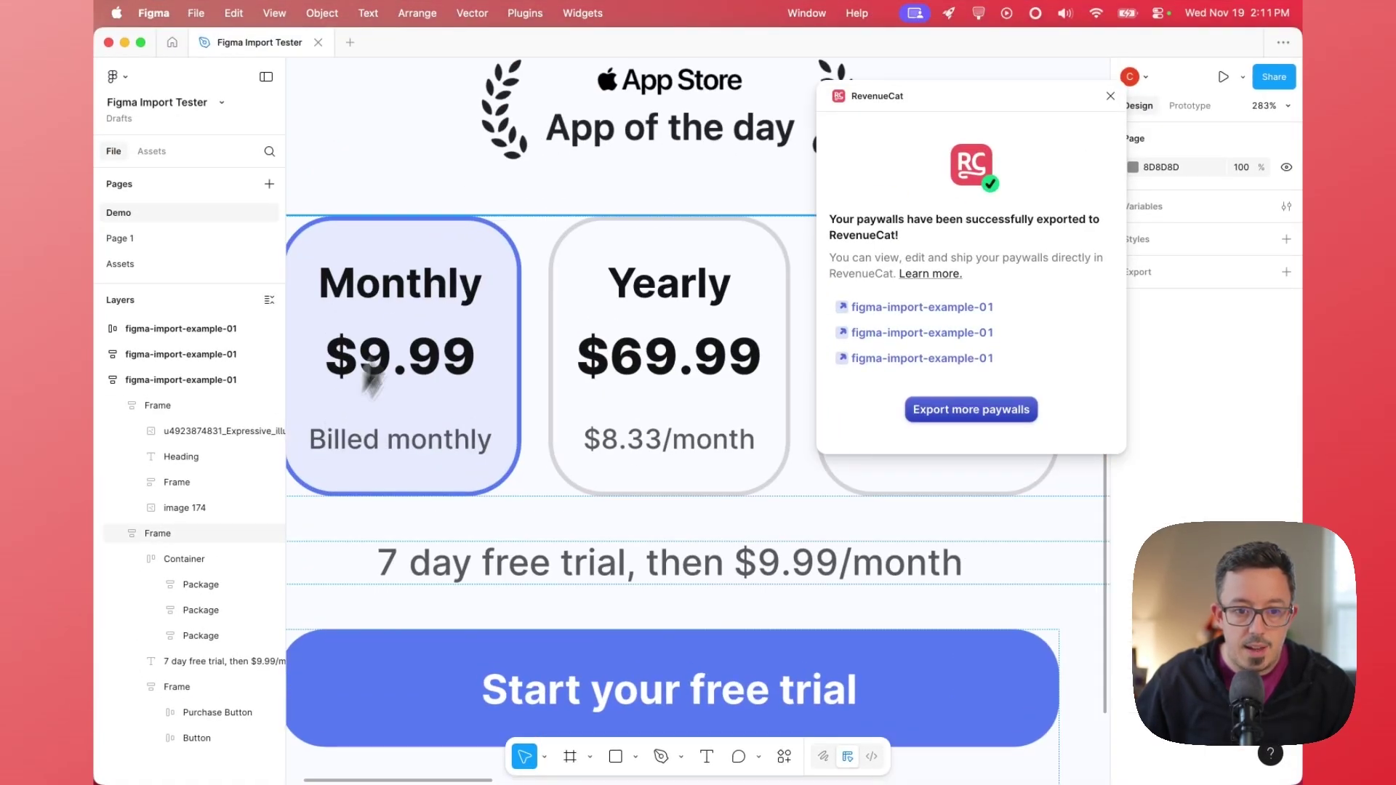
scroll(355, 363, "down", 4)
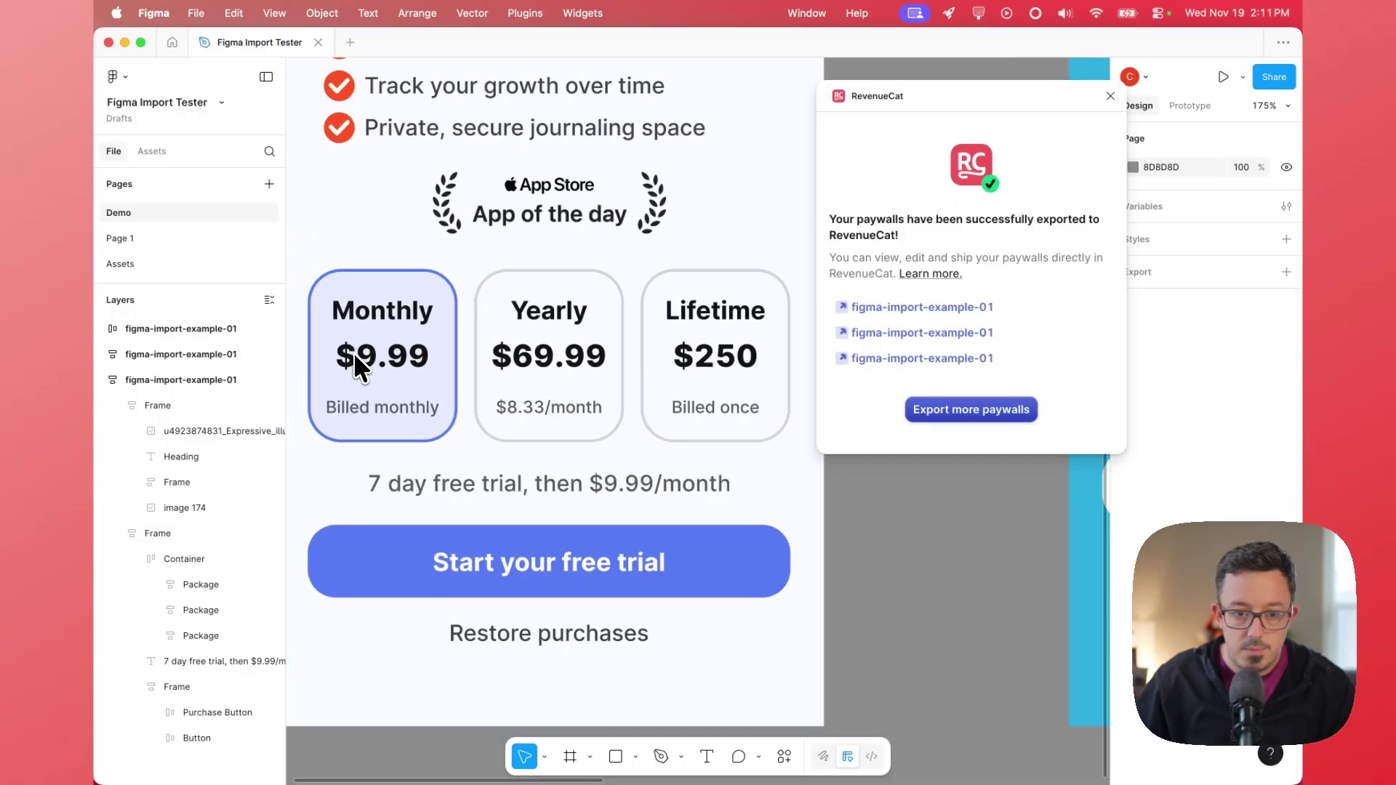
scroll(353, 352, "down", 3)
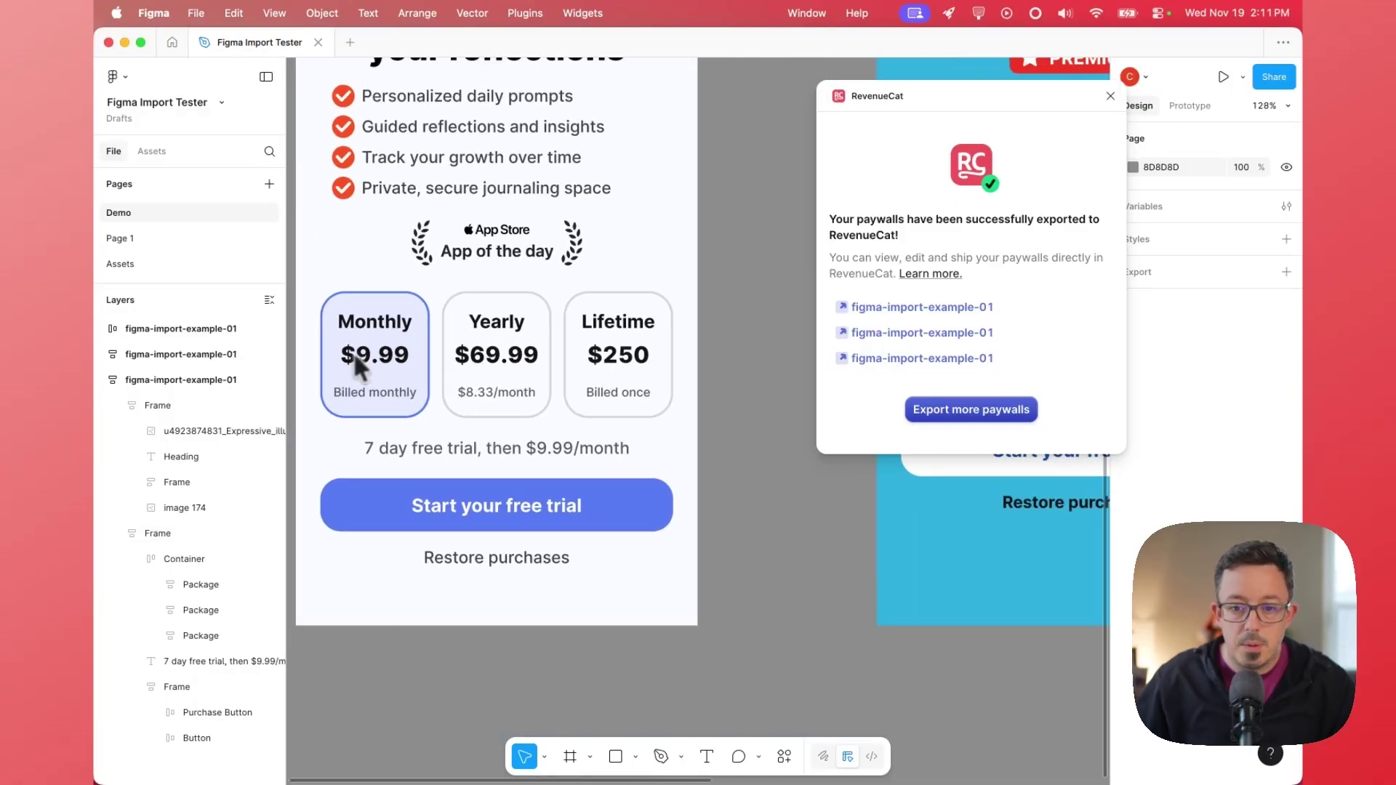
key("ctrl+Up")
left_click(1028, 349)
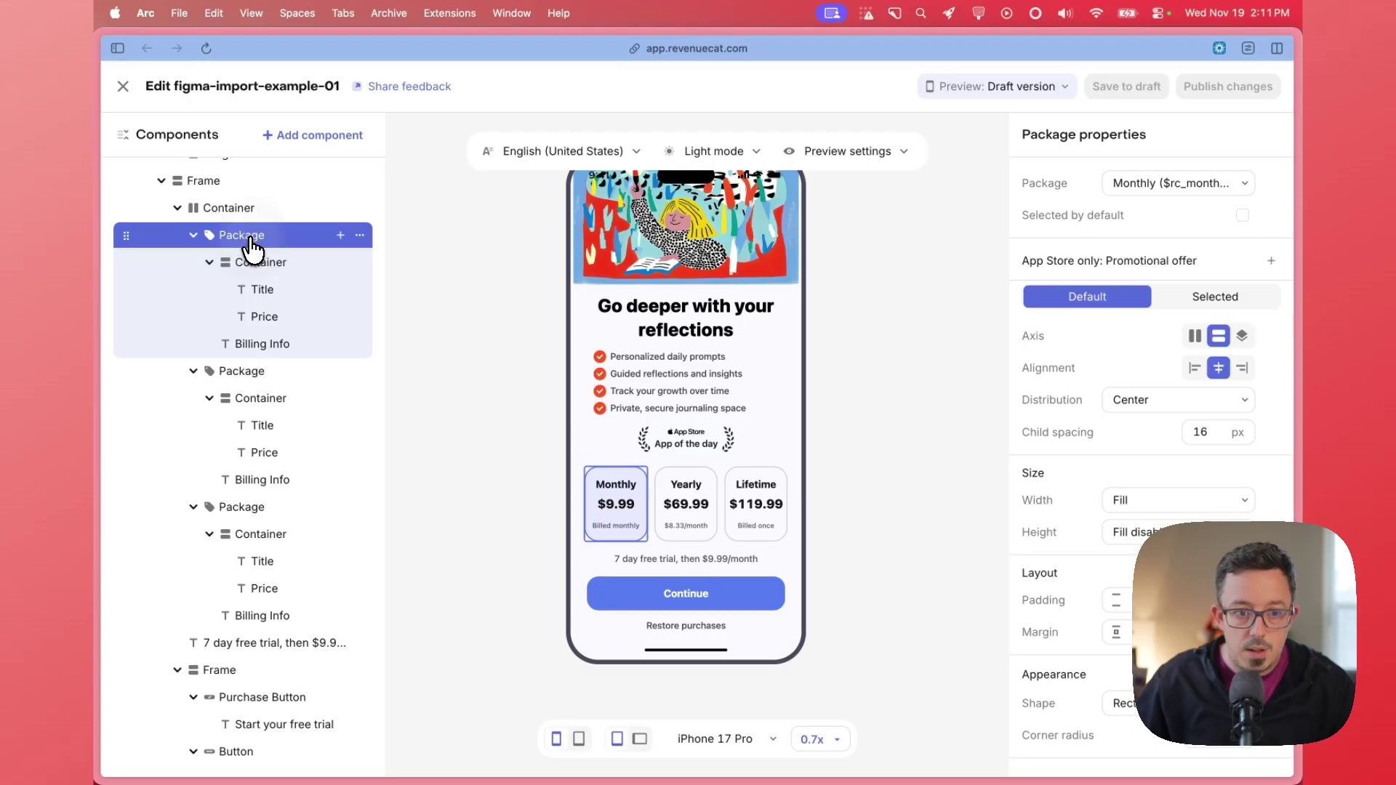
Remove the Monthly package's default fill and give its selected state a solid D9DAFD background.
scroll(1027, 436, "down", 5)
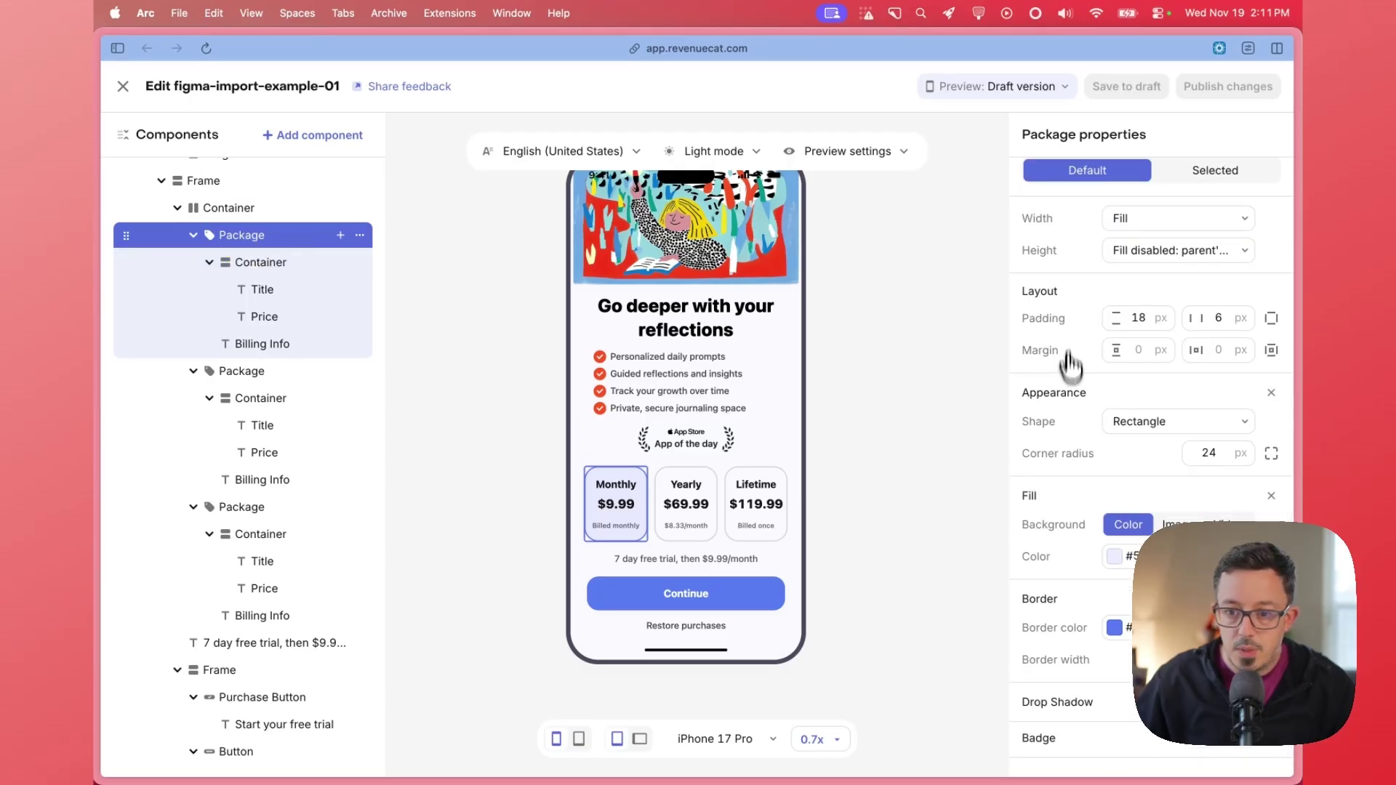
left_click(1271, 496)
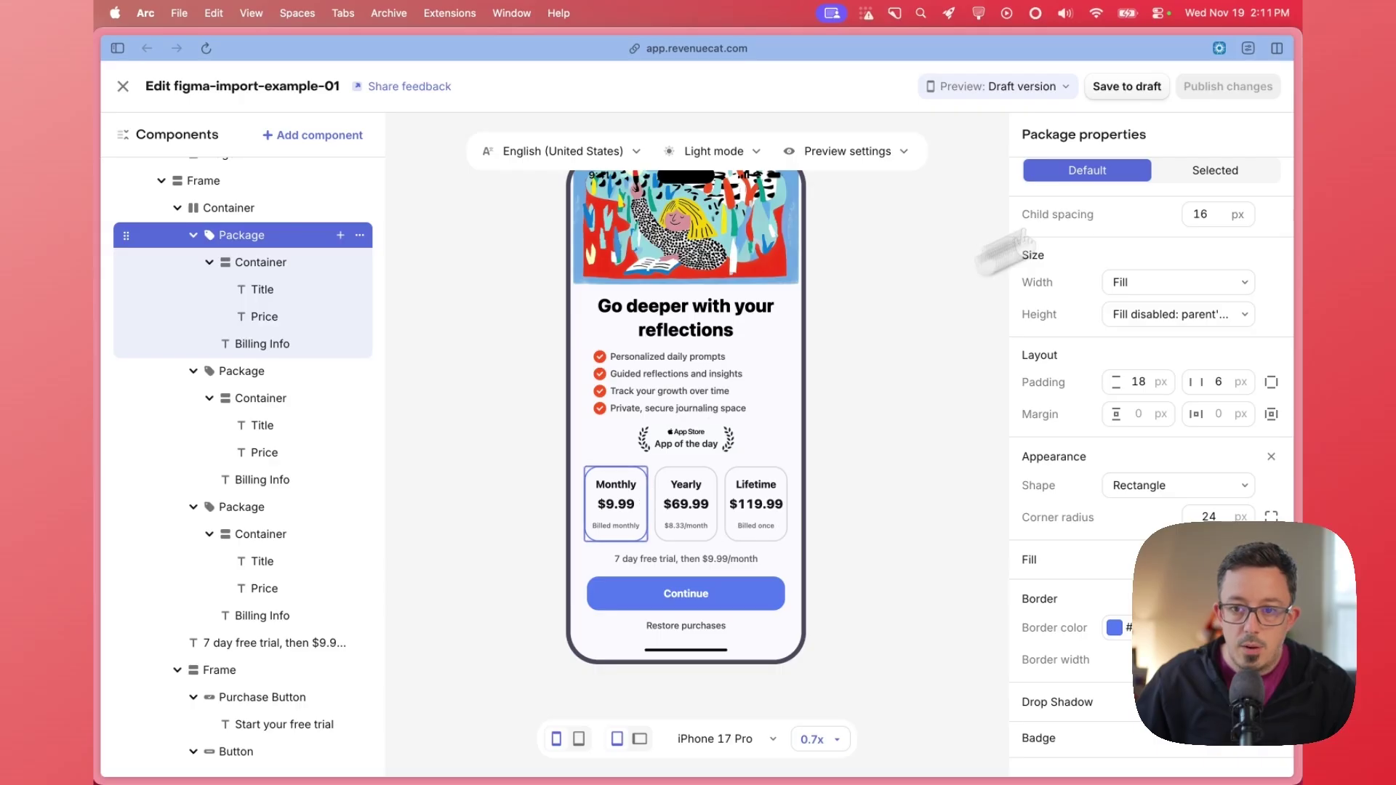
left_click(1174, 175)
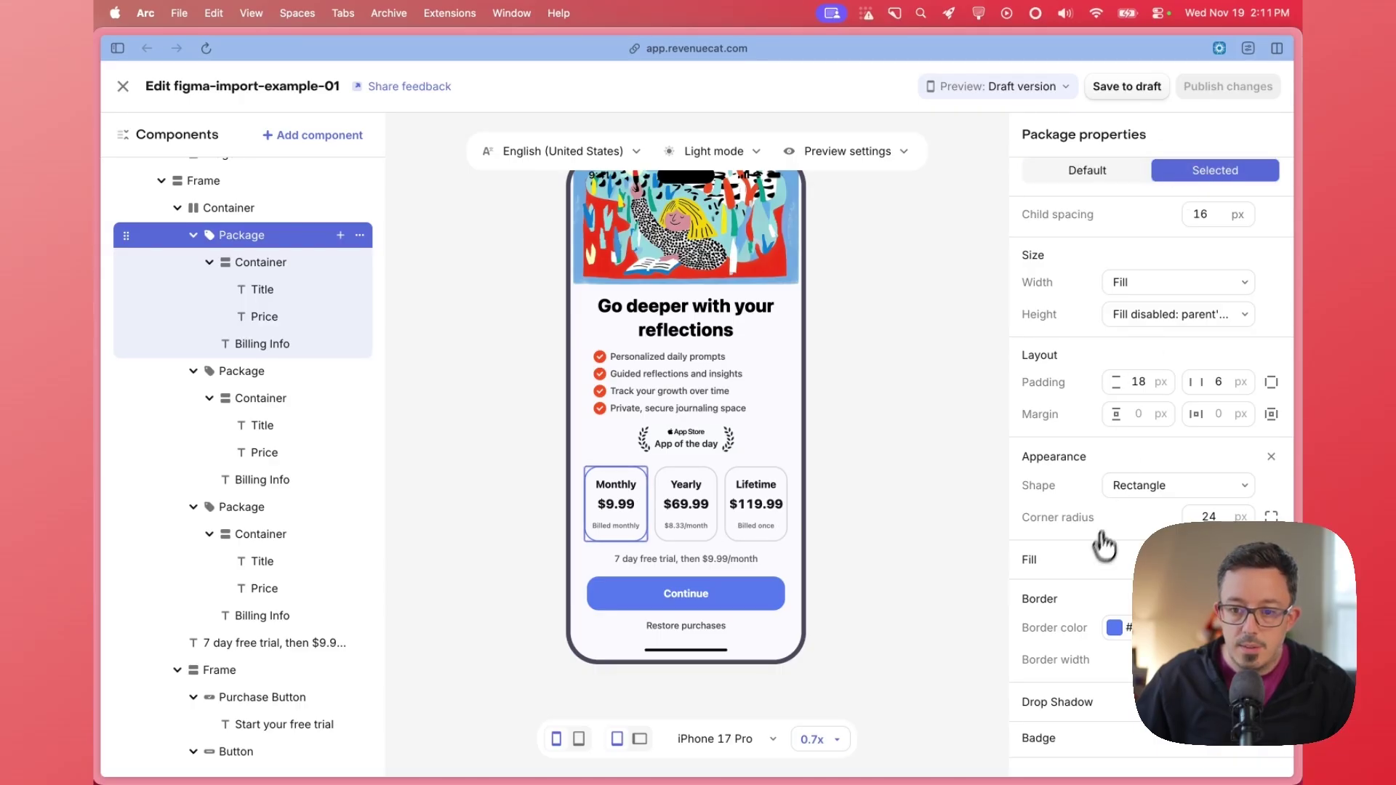
left_click(1271, 559)
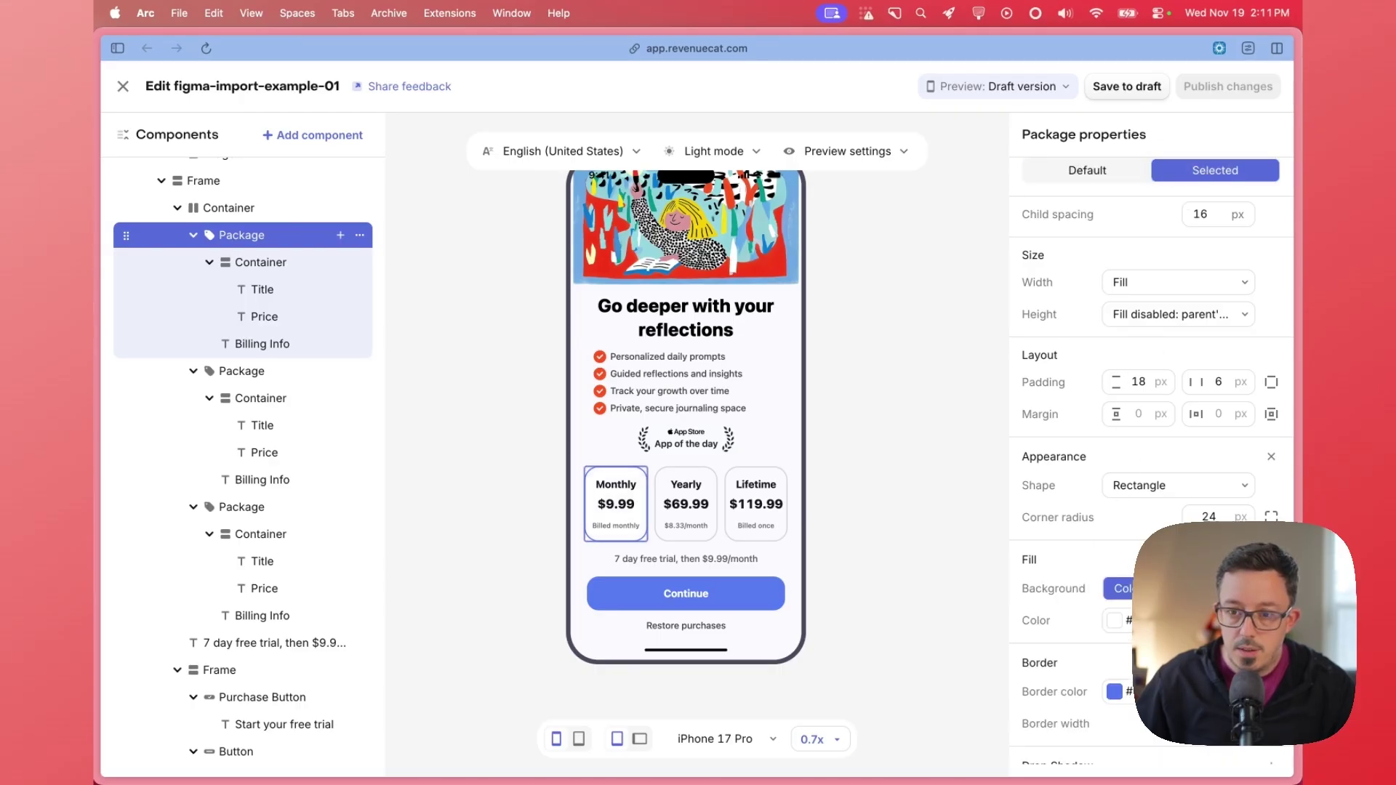
left_click(1115, 620)
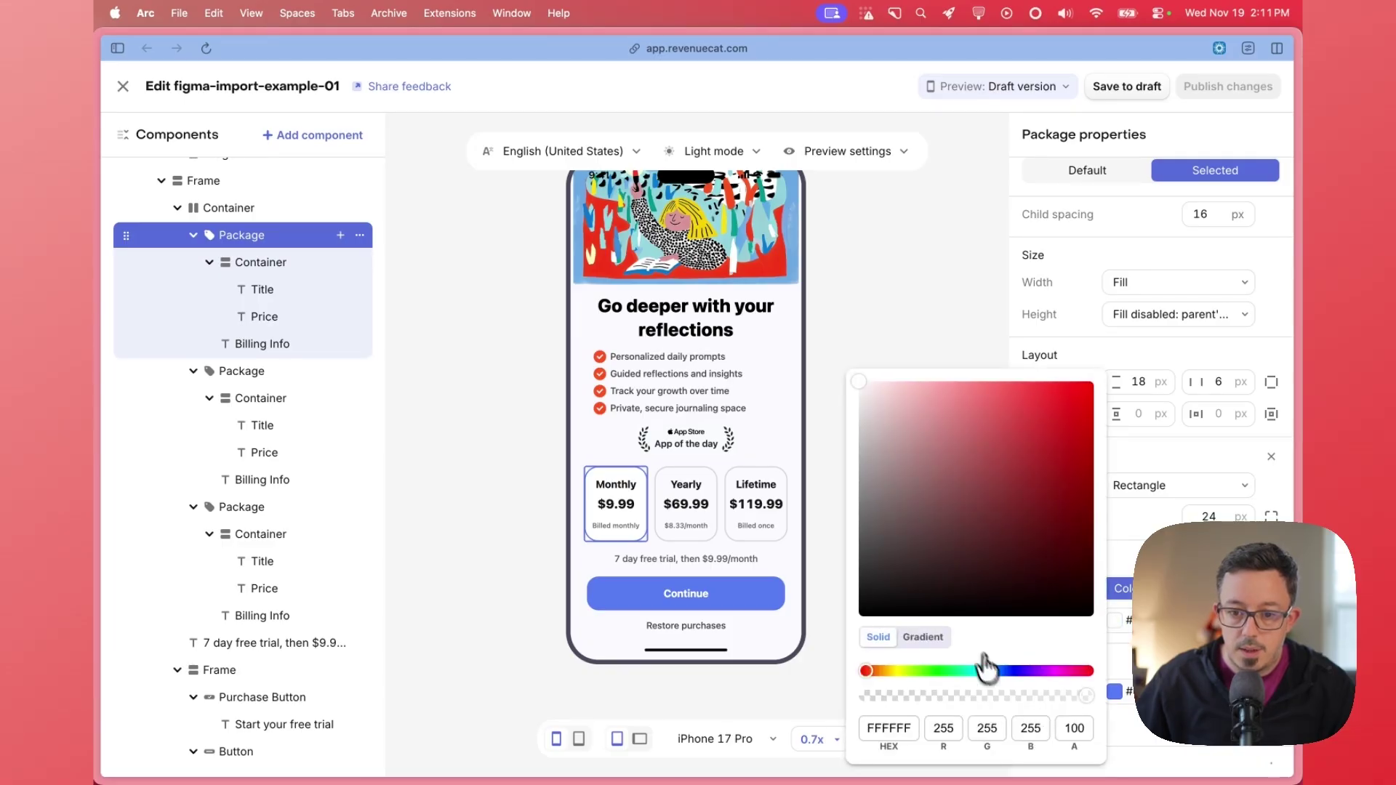
left_click(1012, 670)
left_click_drag(927, 442, 893, 392)
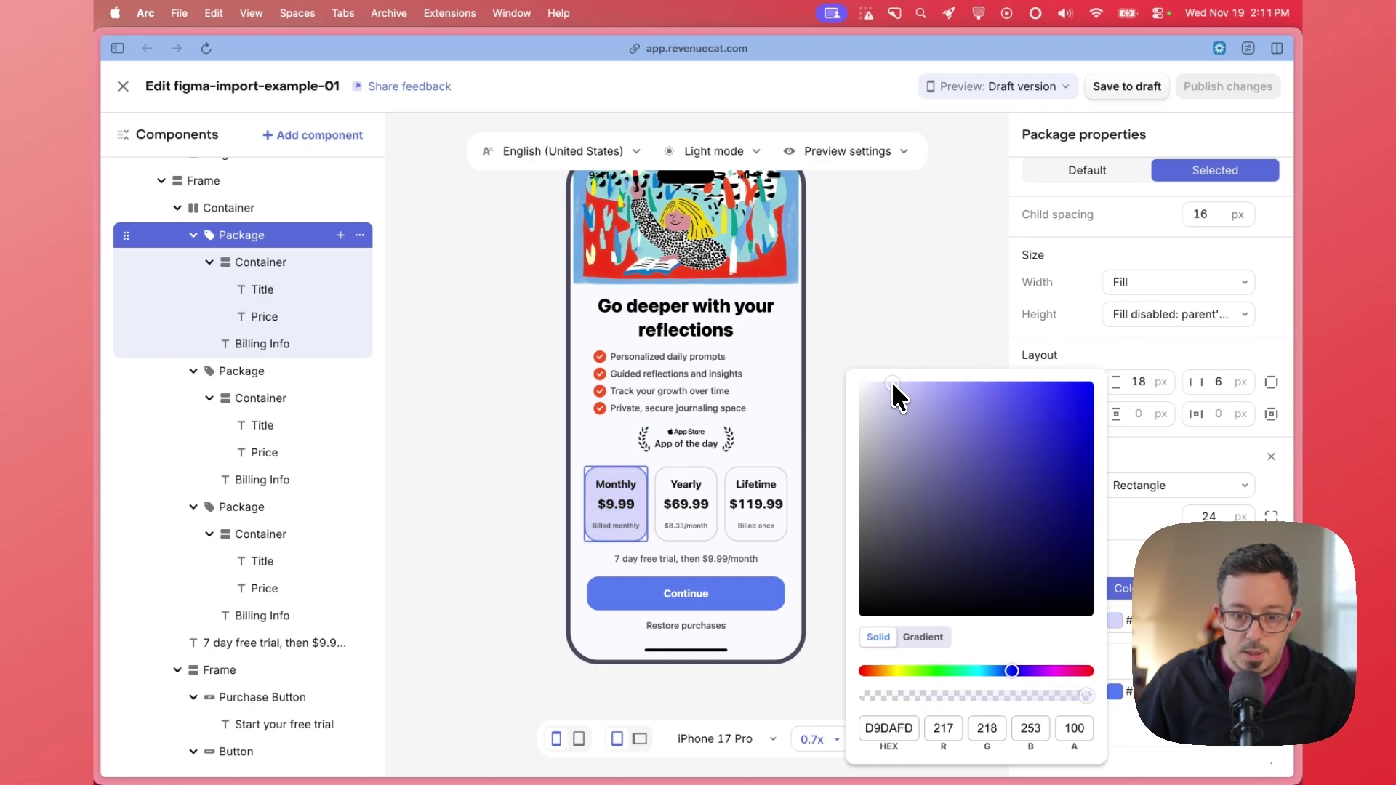
left_click(1067, 730)
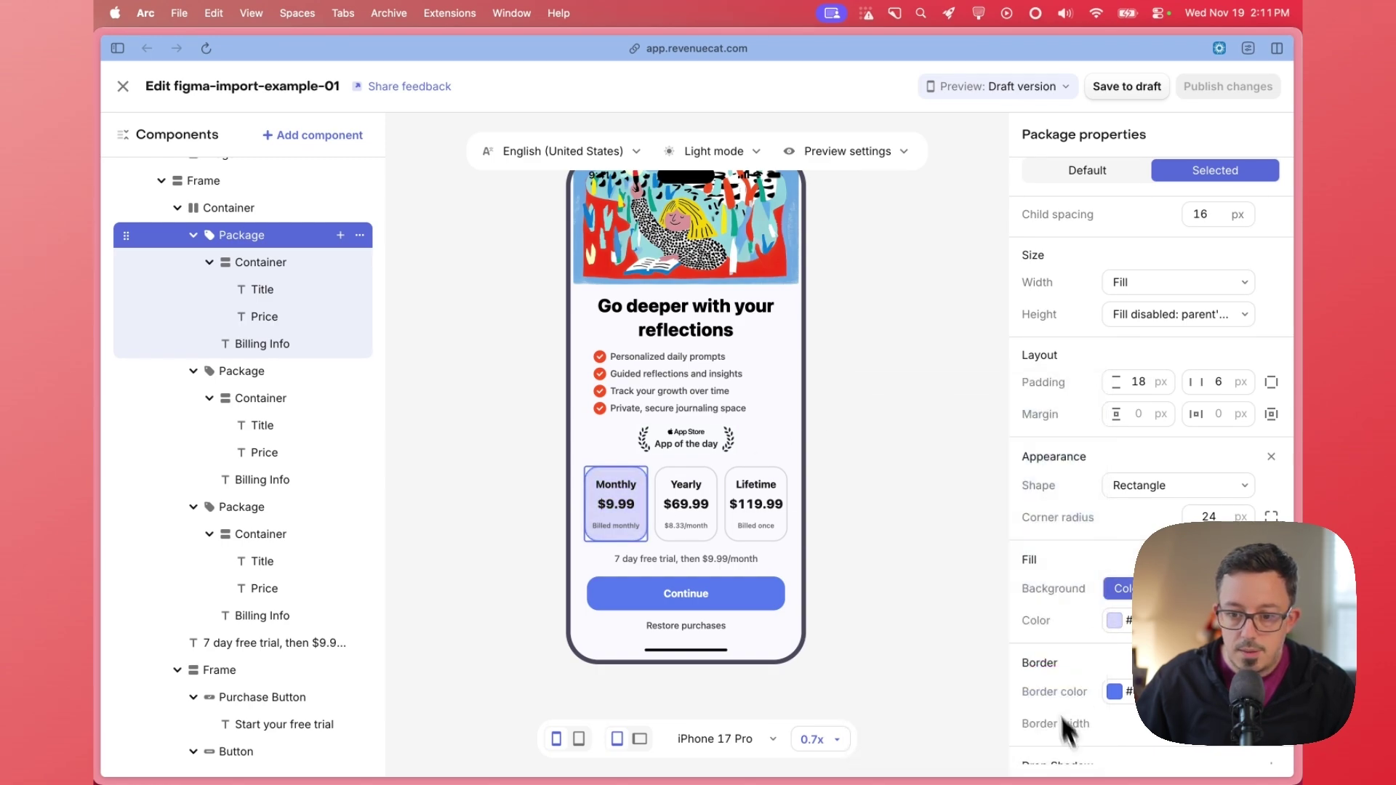
Set the border colour of the Monthly package's selected state to light grey.
left_click(1114, 692)
left_click_drag(904, 535, 846, 419)
left_click(999, 318)
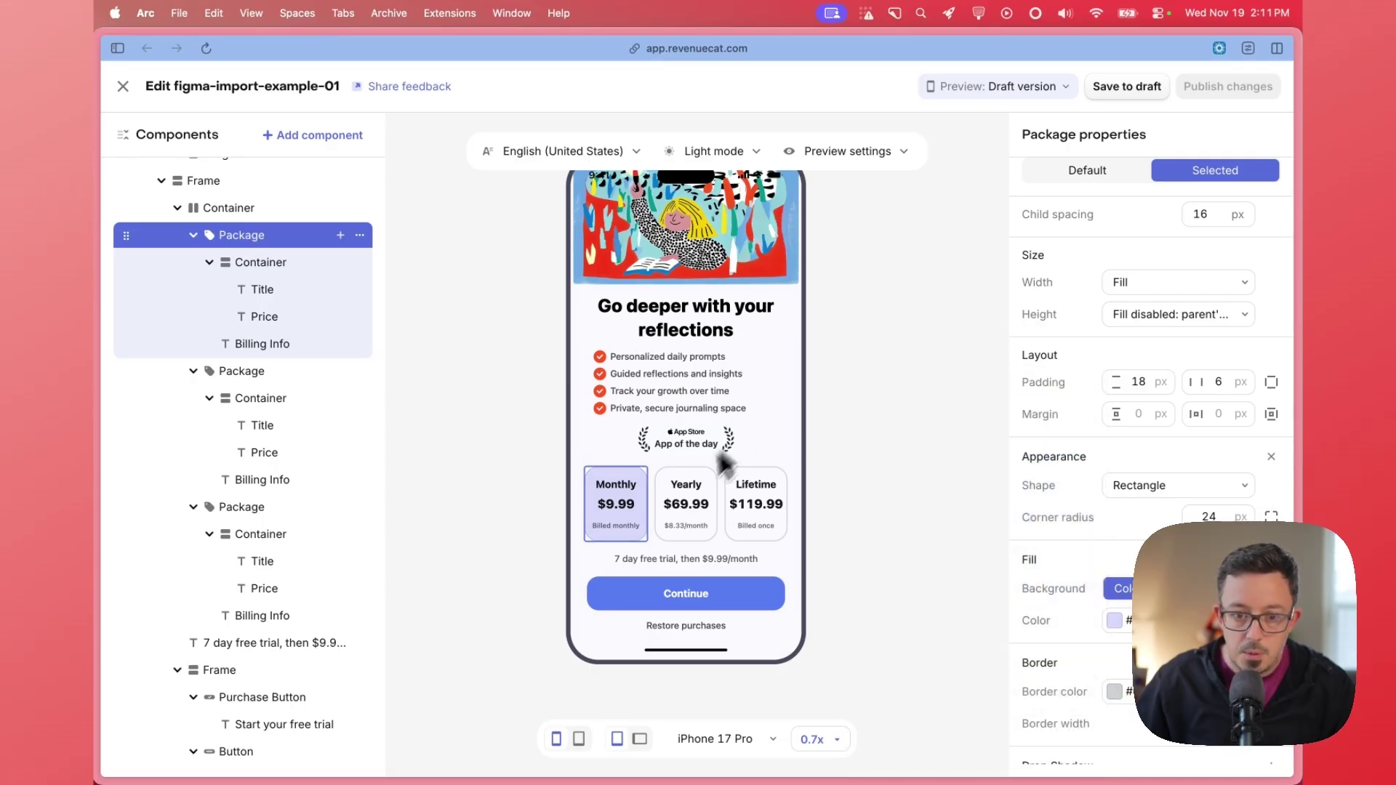
Add a pale lavender-blue solid fill to the selected state of the Yearly package.
left_click(686, 485)
left_click(251, 372)
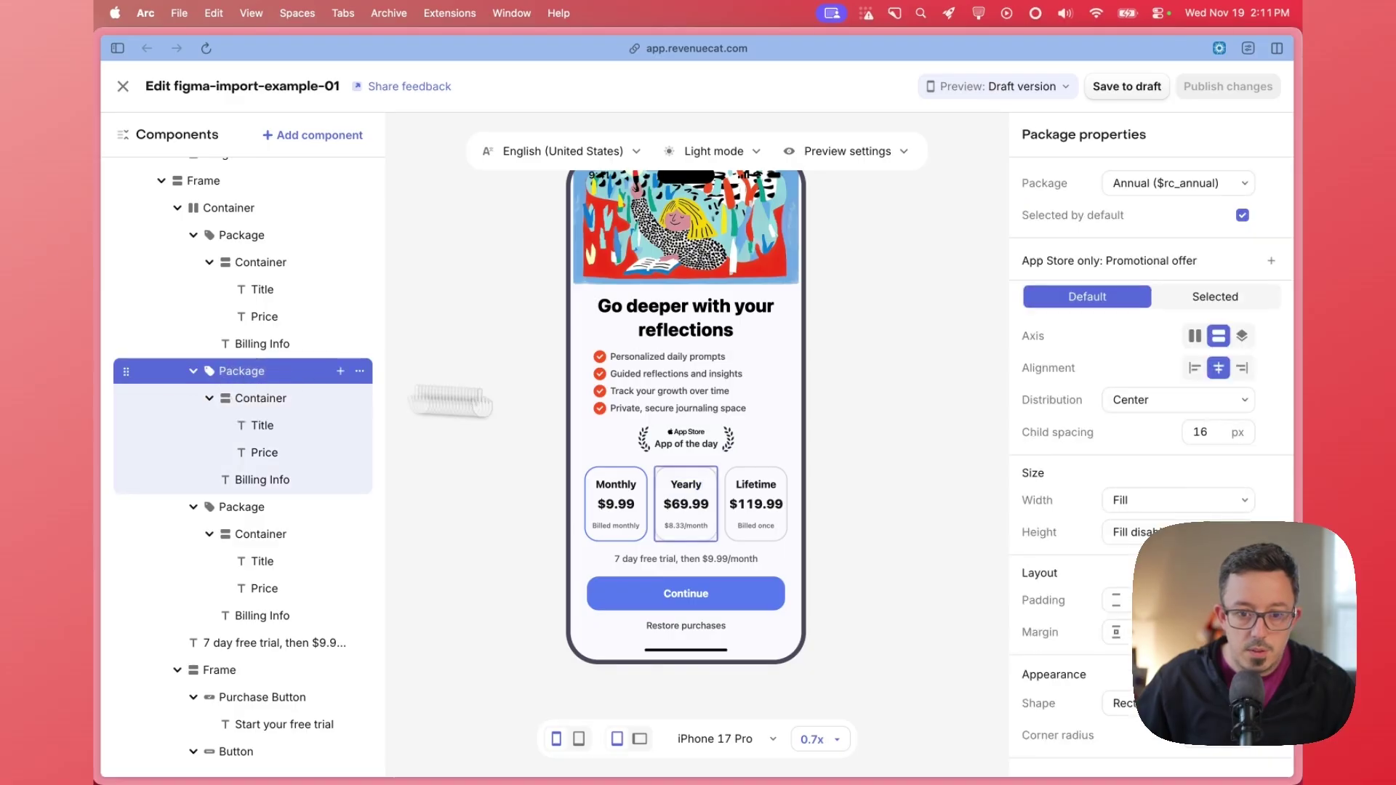
left_click(1196, 298)
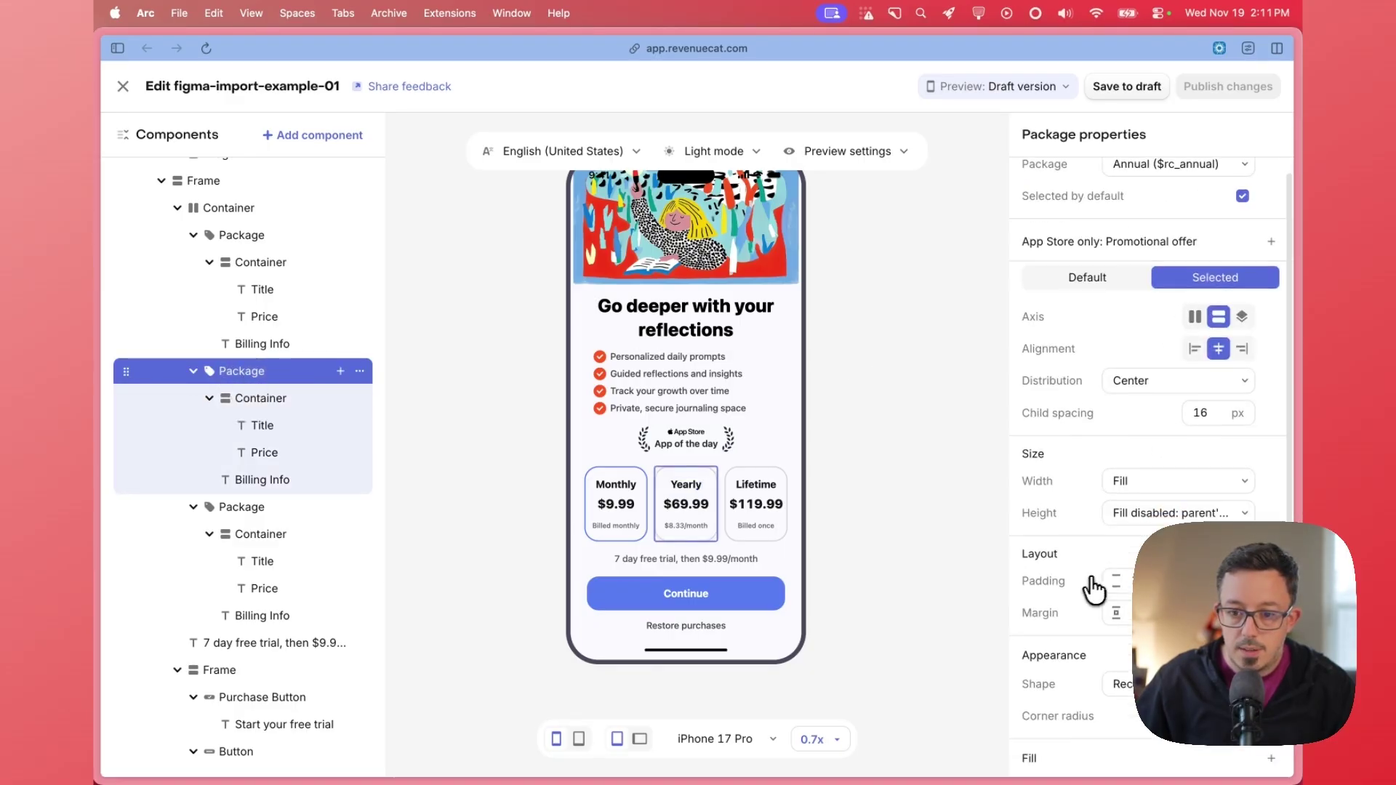
scroll(1196, 304, "down", 3)
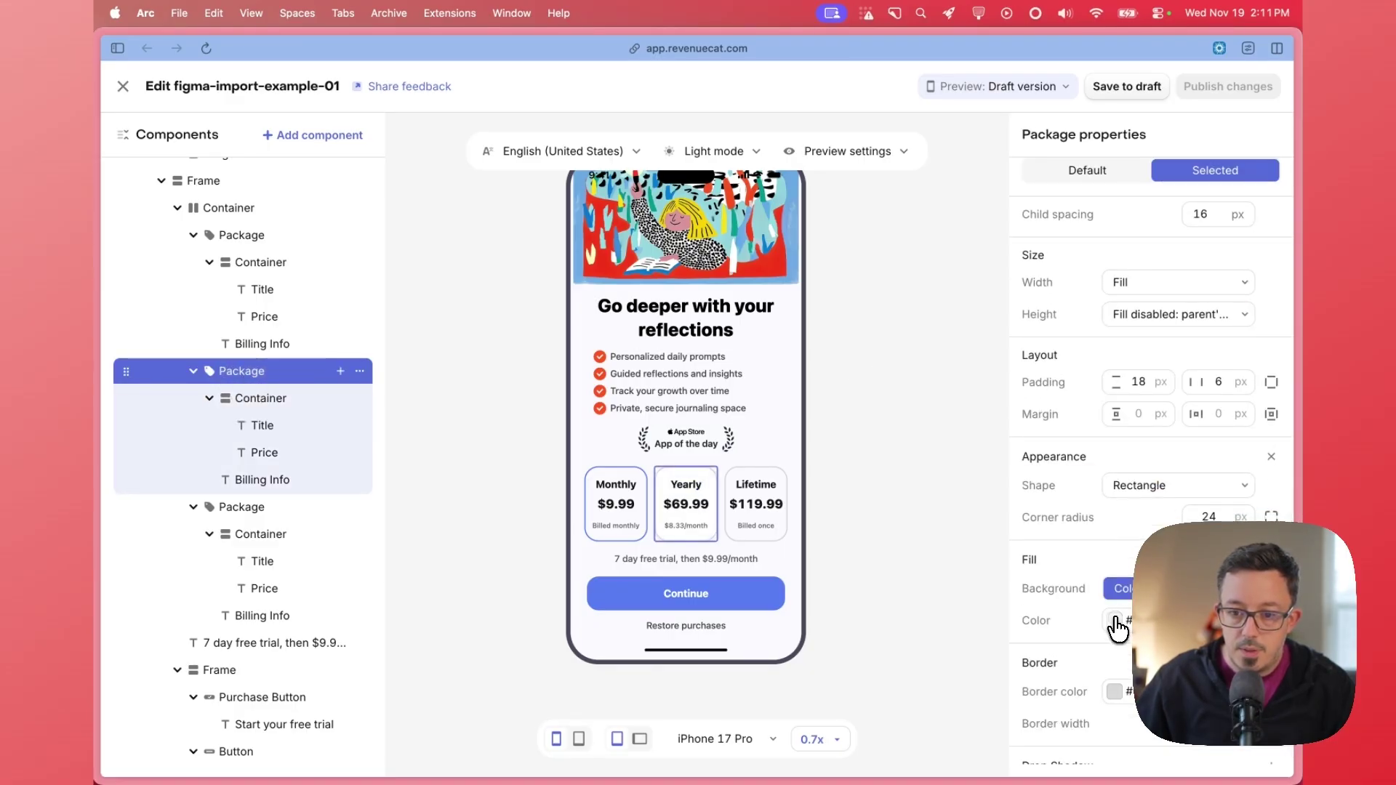
left_click(1115, 620)
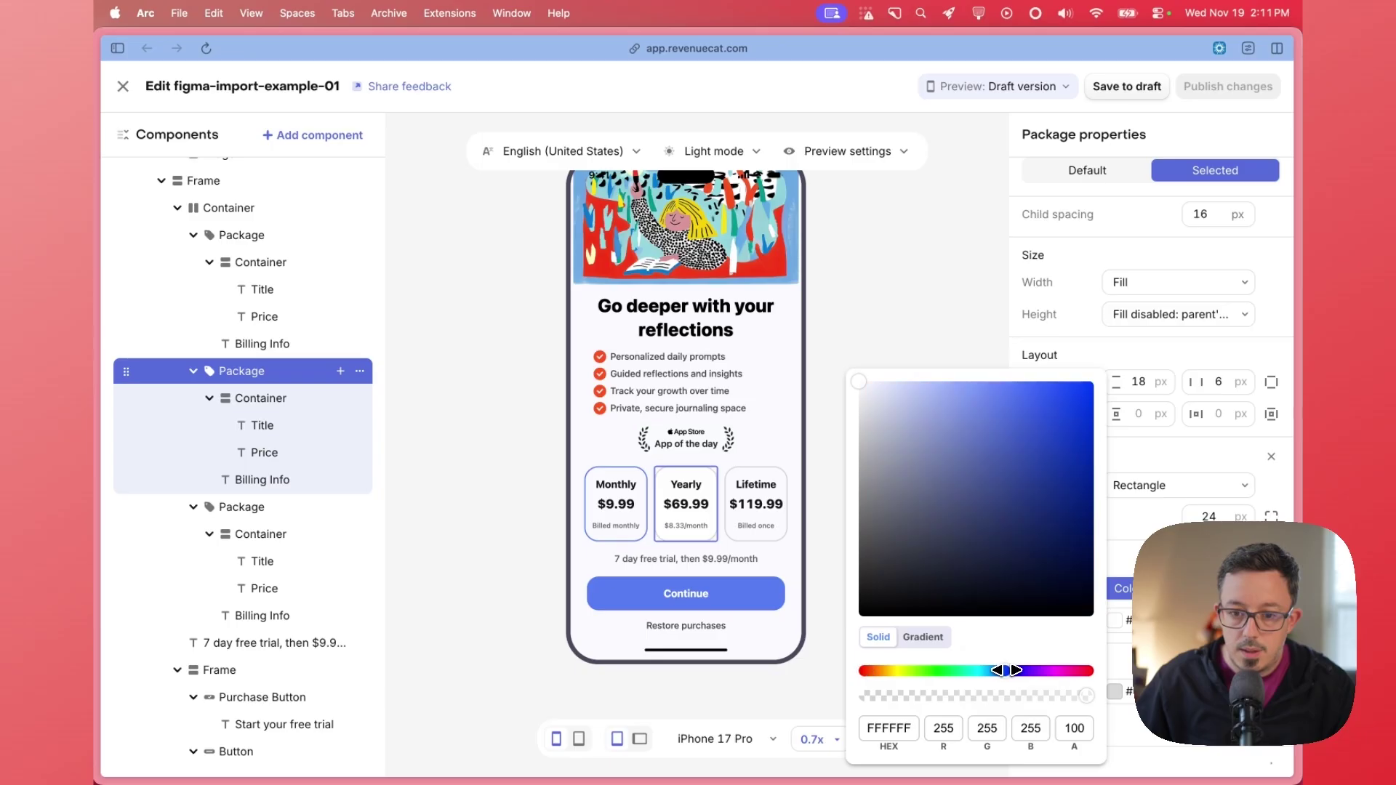
left_click_drag(970, 381, 882, 387)
left_click(744, 483)
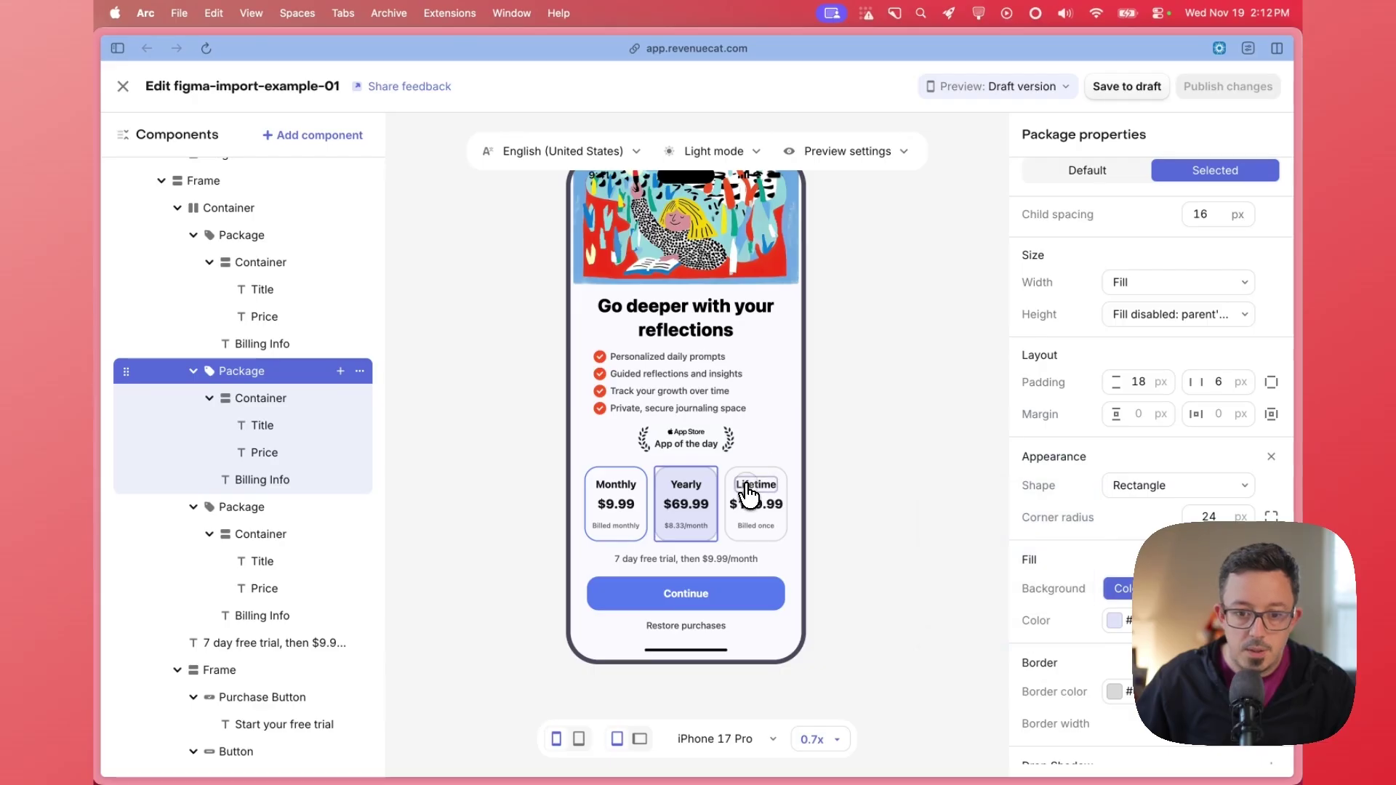
Add a solid D8DBF8 fill to the selected state of the Lifetime package.
left_click(749, 489)
left_click(242, 507)
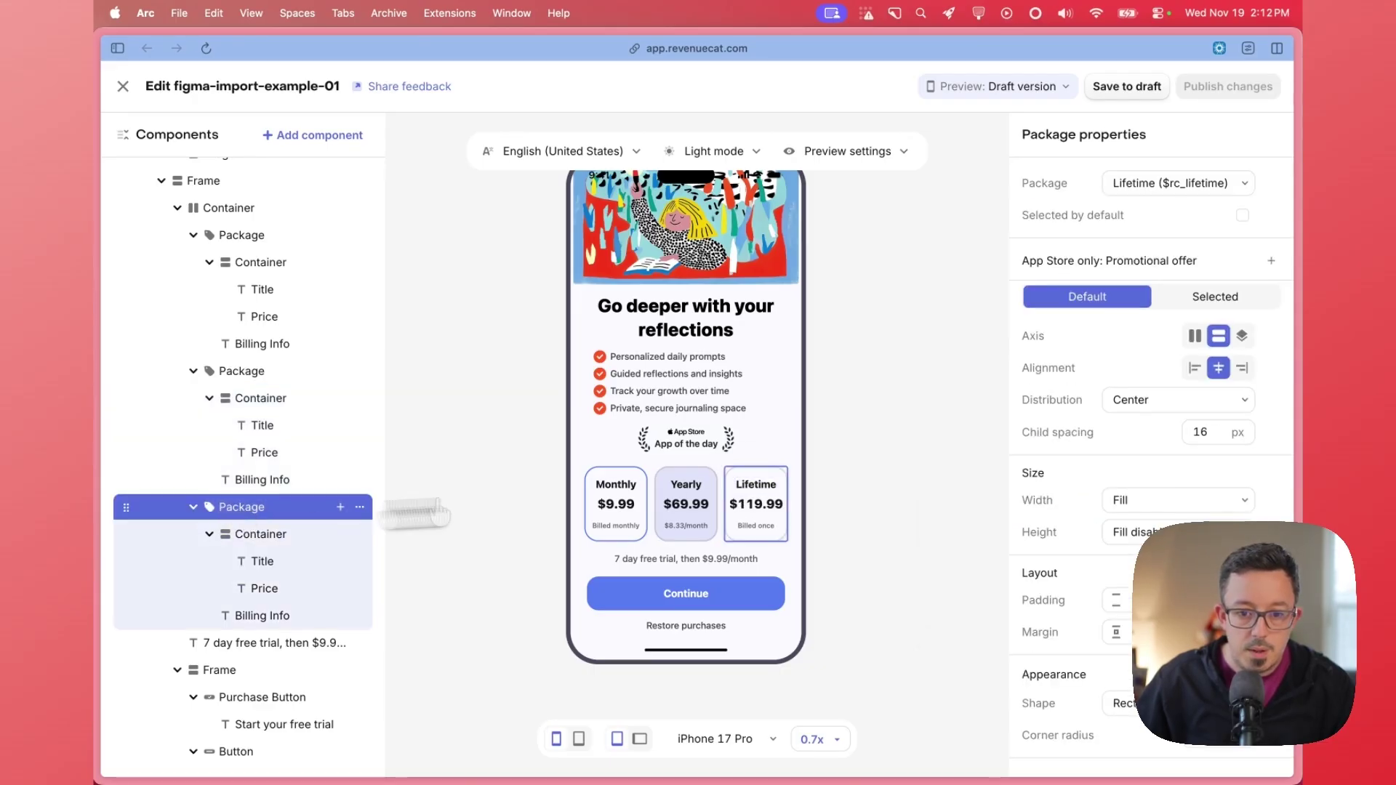
scroll(1185, 445, "down", 5)
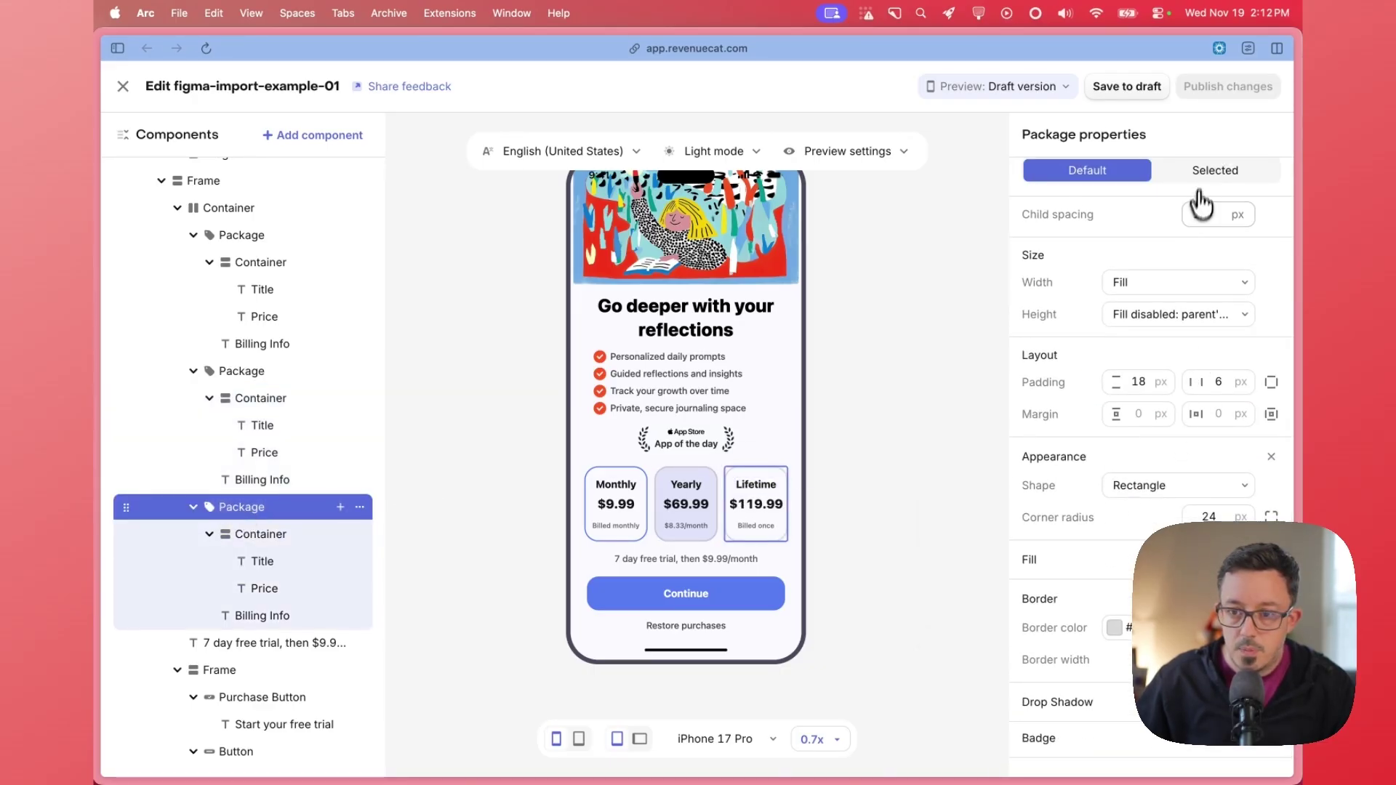
left_click(1200, 175)
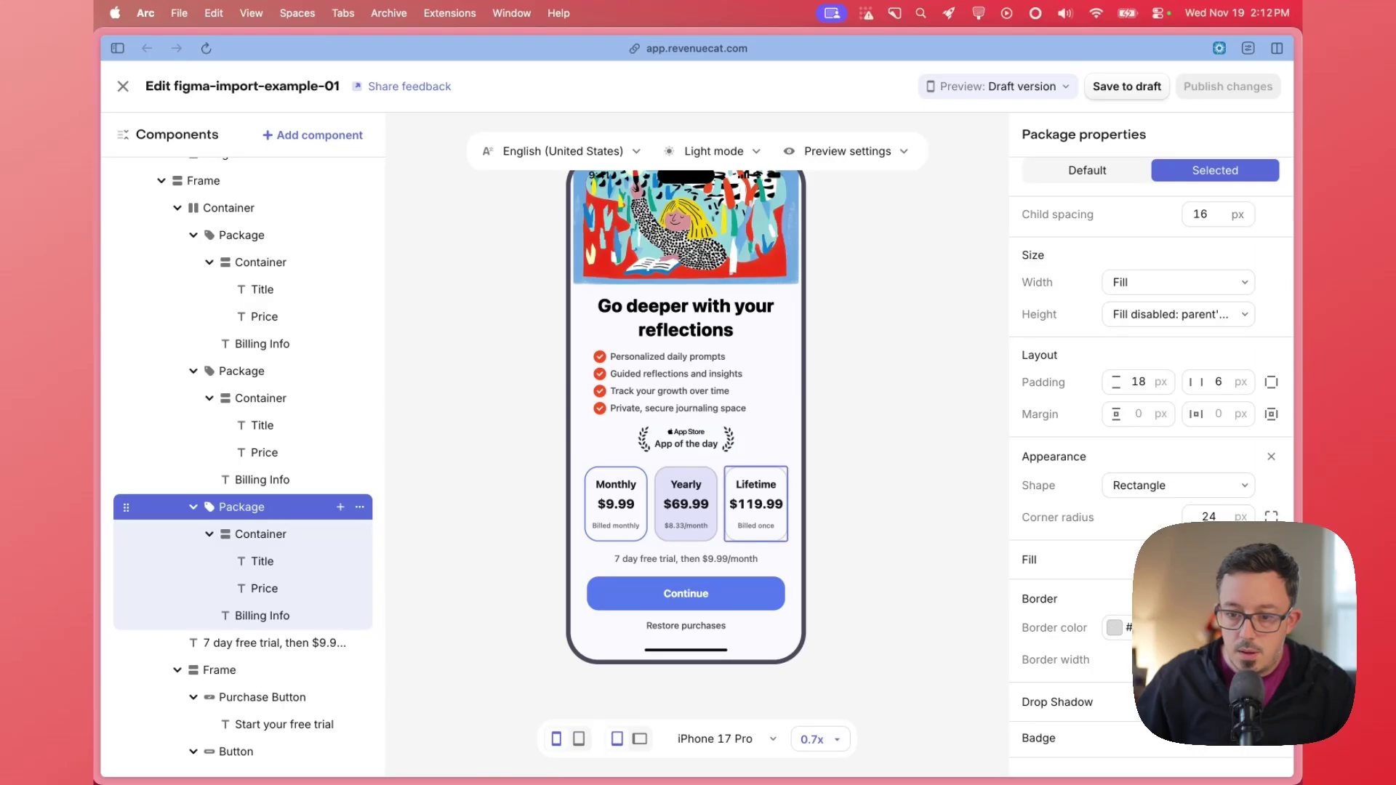
left_click(1271, 559)
left_click(1113, 618)
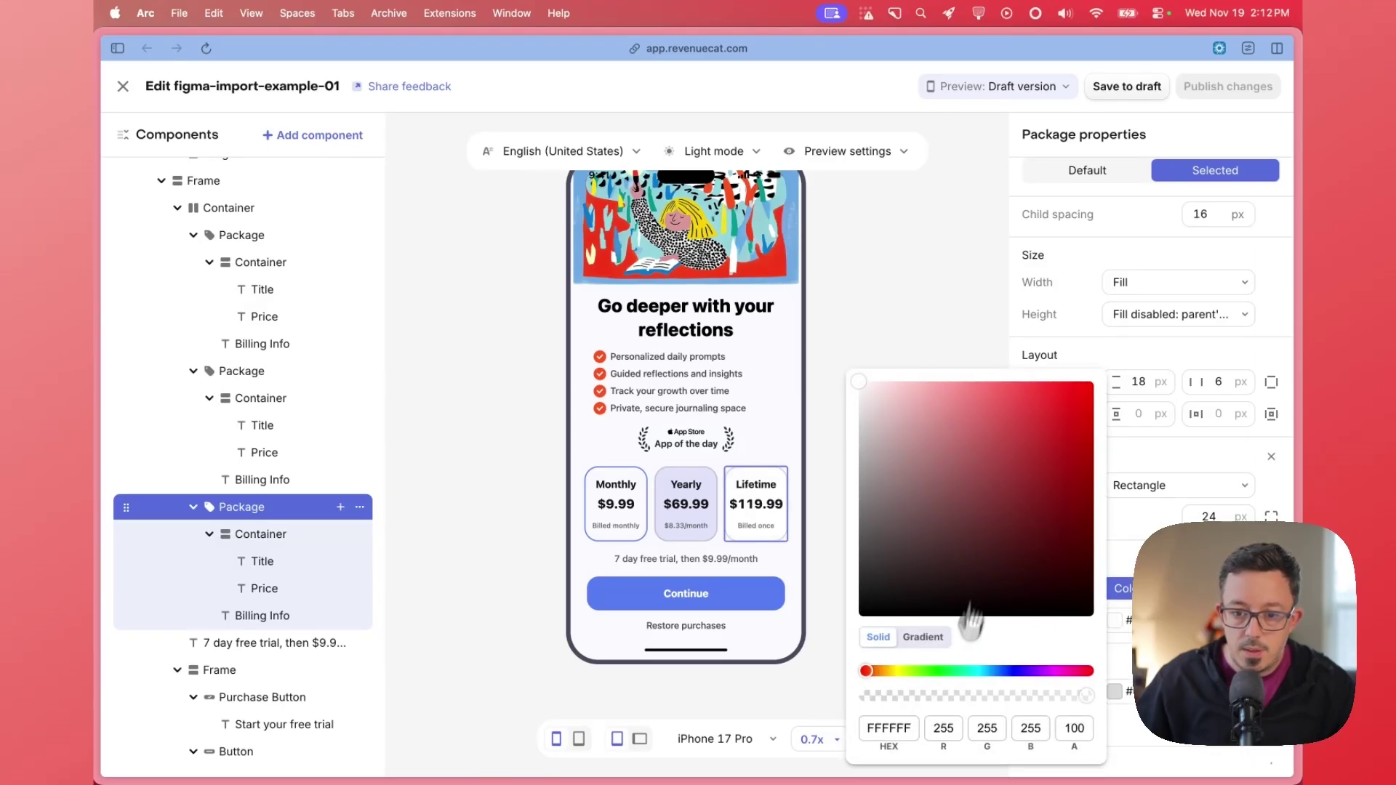
left_click(1007, 671)
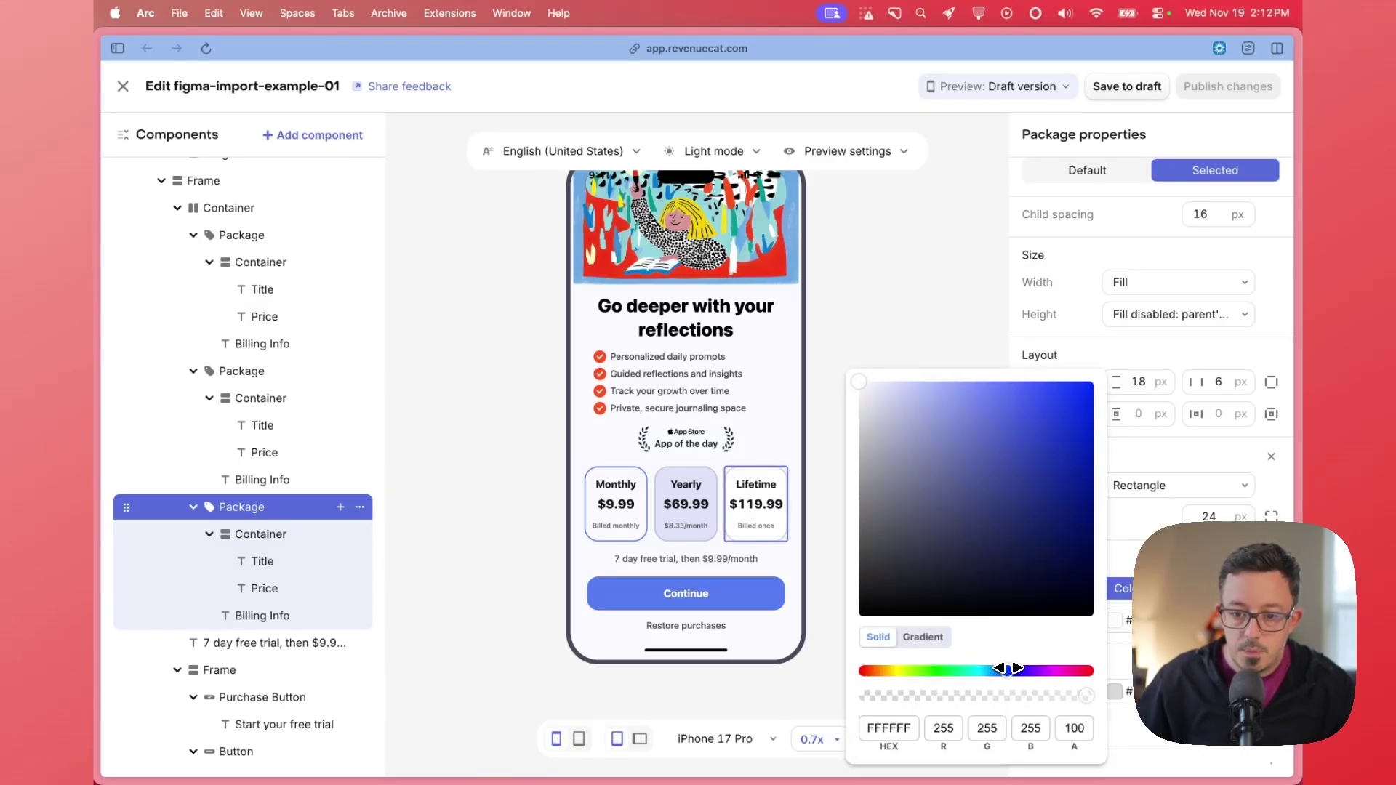
left_click_drag(897, 385, 883, 387)
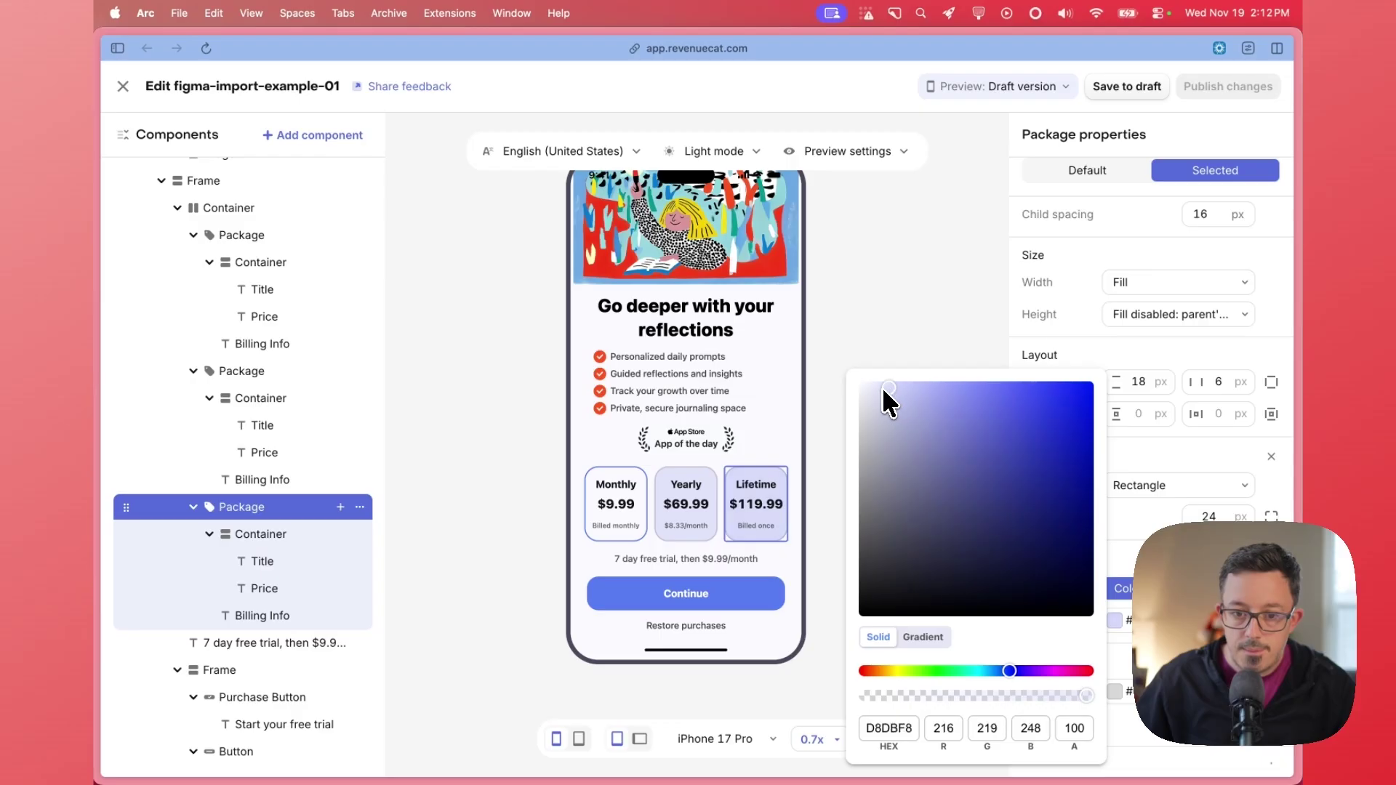
left_click(982, 305)
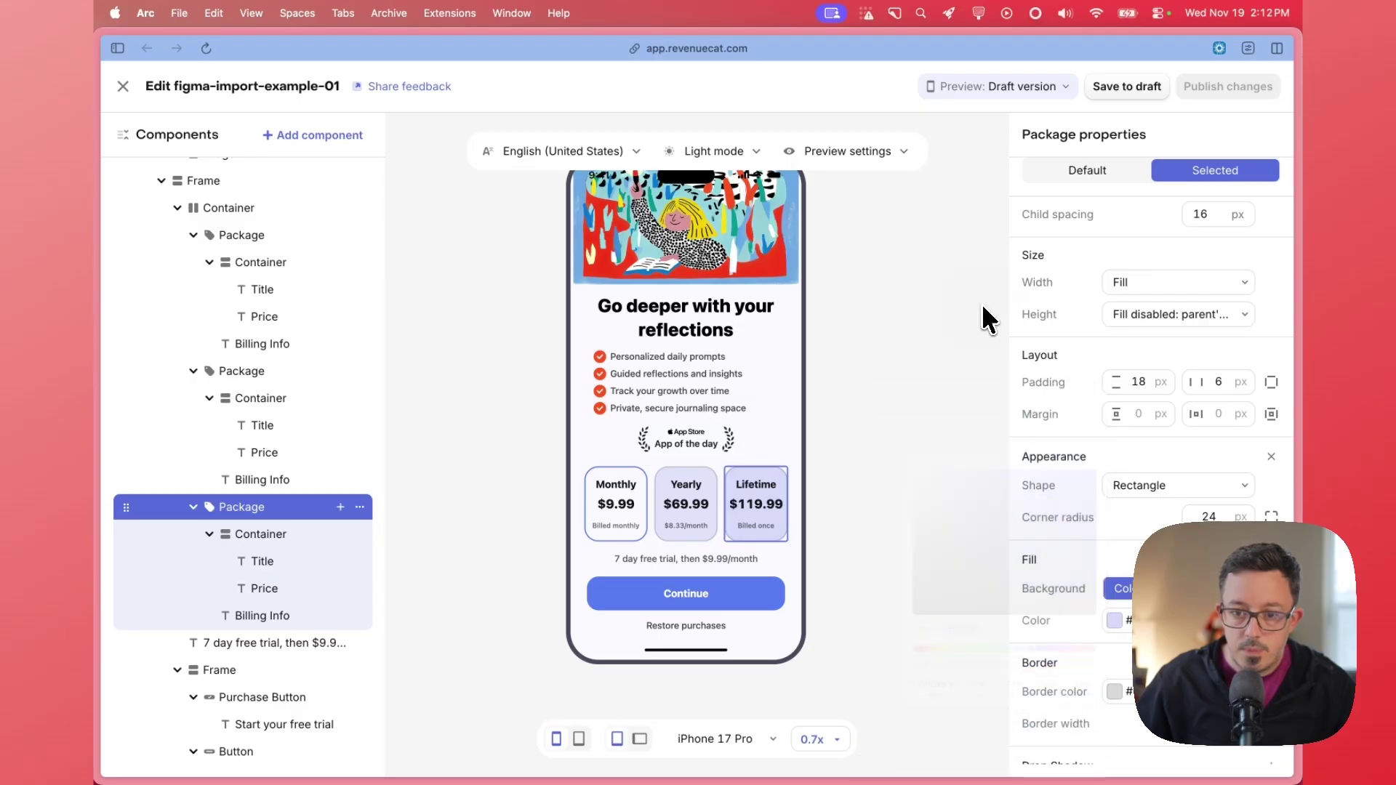
Set the border colour of the Monthly package's default state to light grey.
left_click(592, 482)
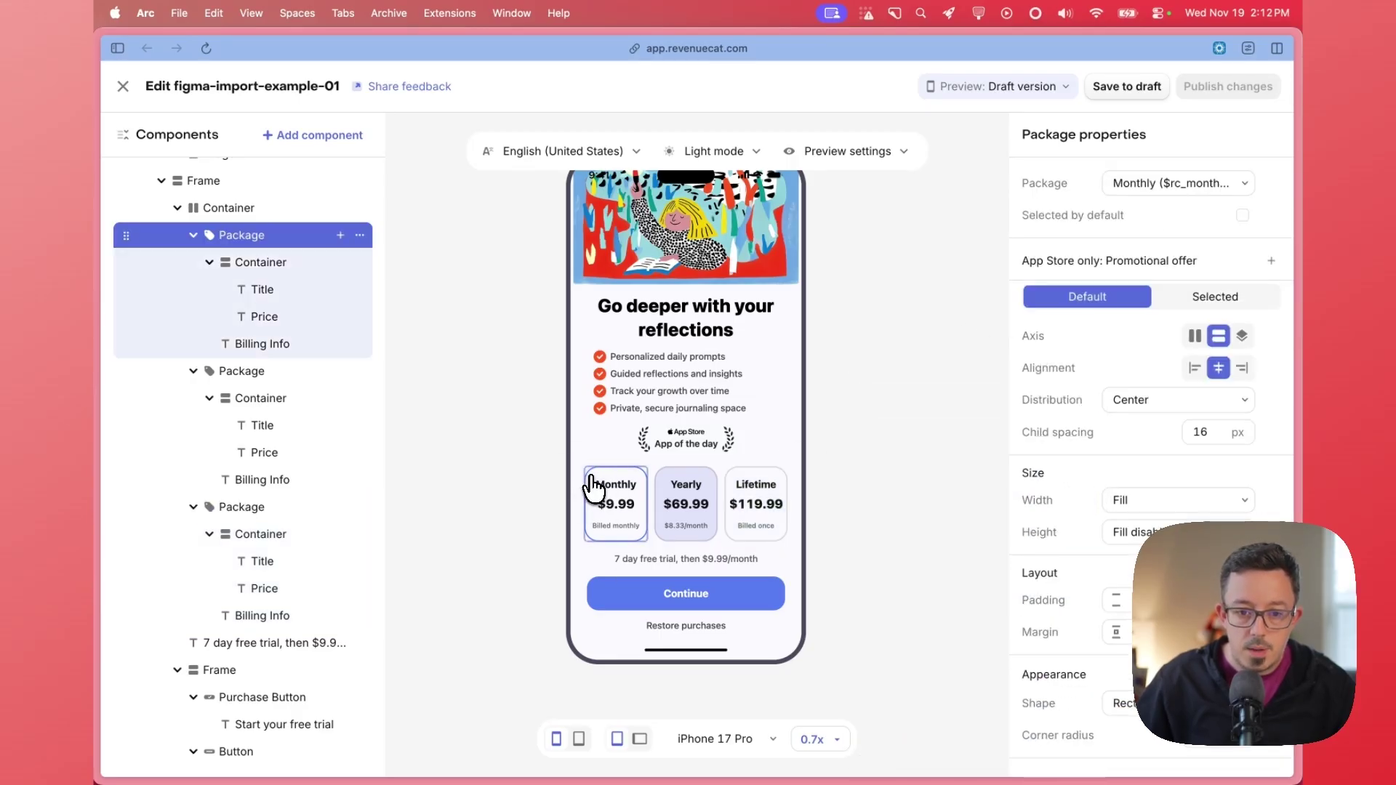
scroll(1071, 630, "down", 3)
left_click(1113, 630)
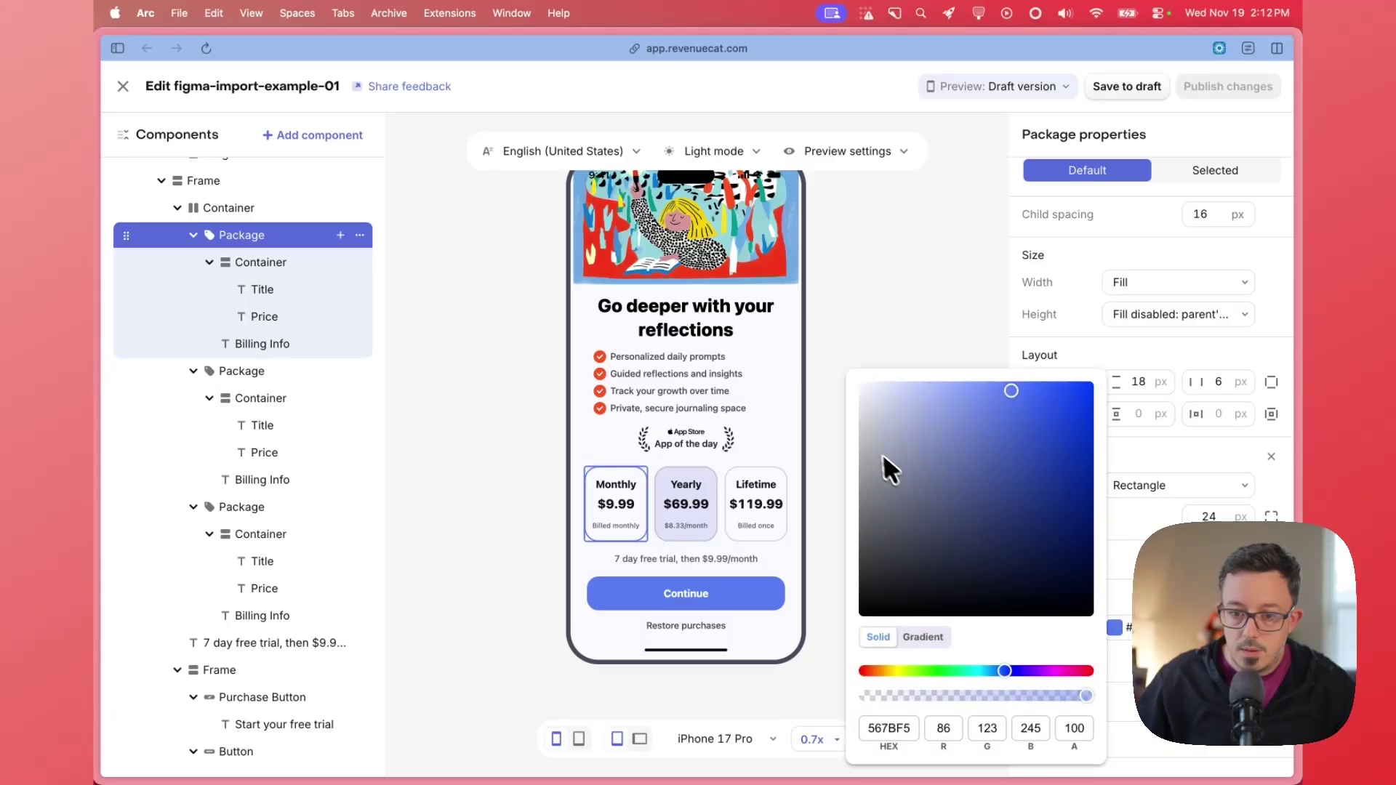
left_click_drag(882, 466, 859, 419)
left_click(906, 354)
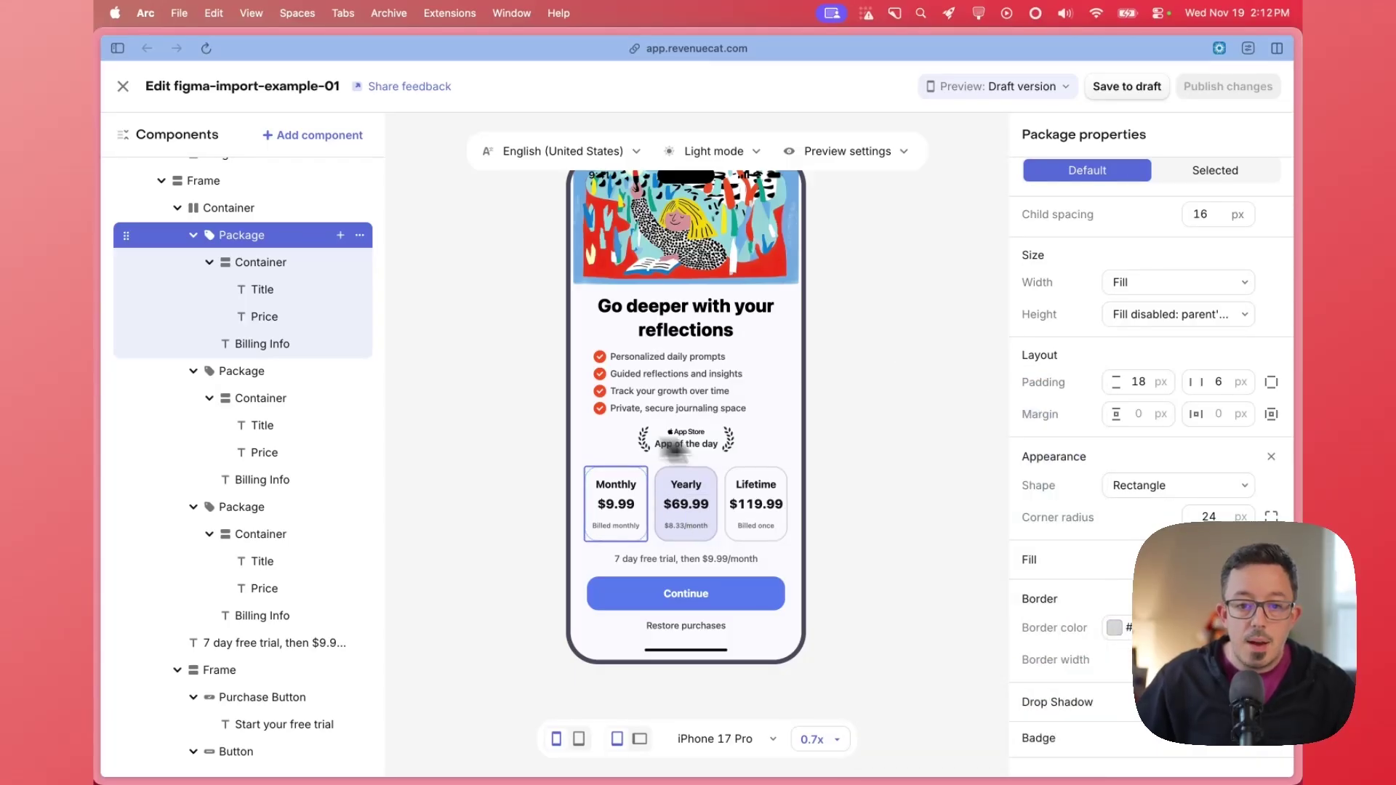
Check the package cards in the preview, comparing the default and selected states of the Monthly title and the Yearly package.
left_click(761, 509)
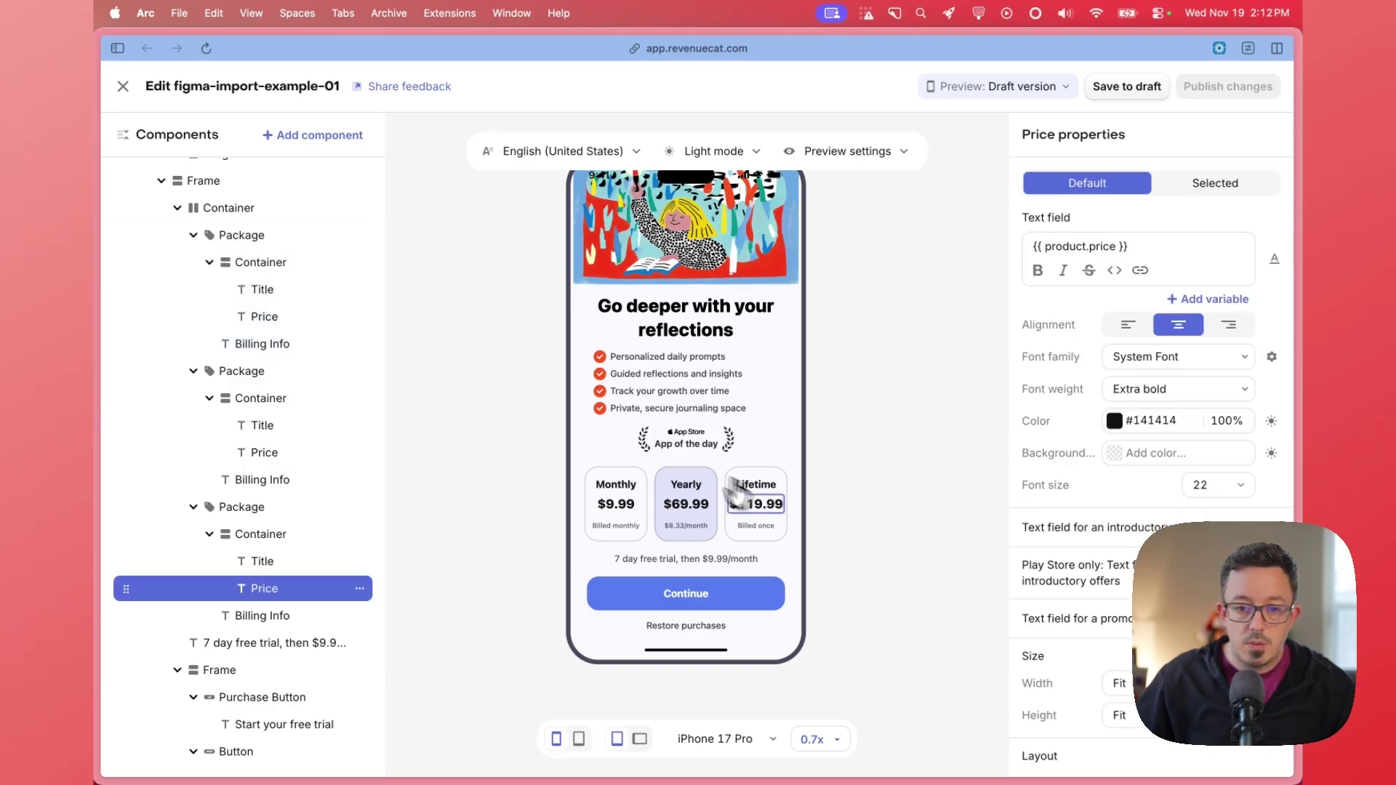
left_click(618, 487)
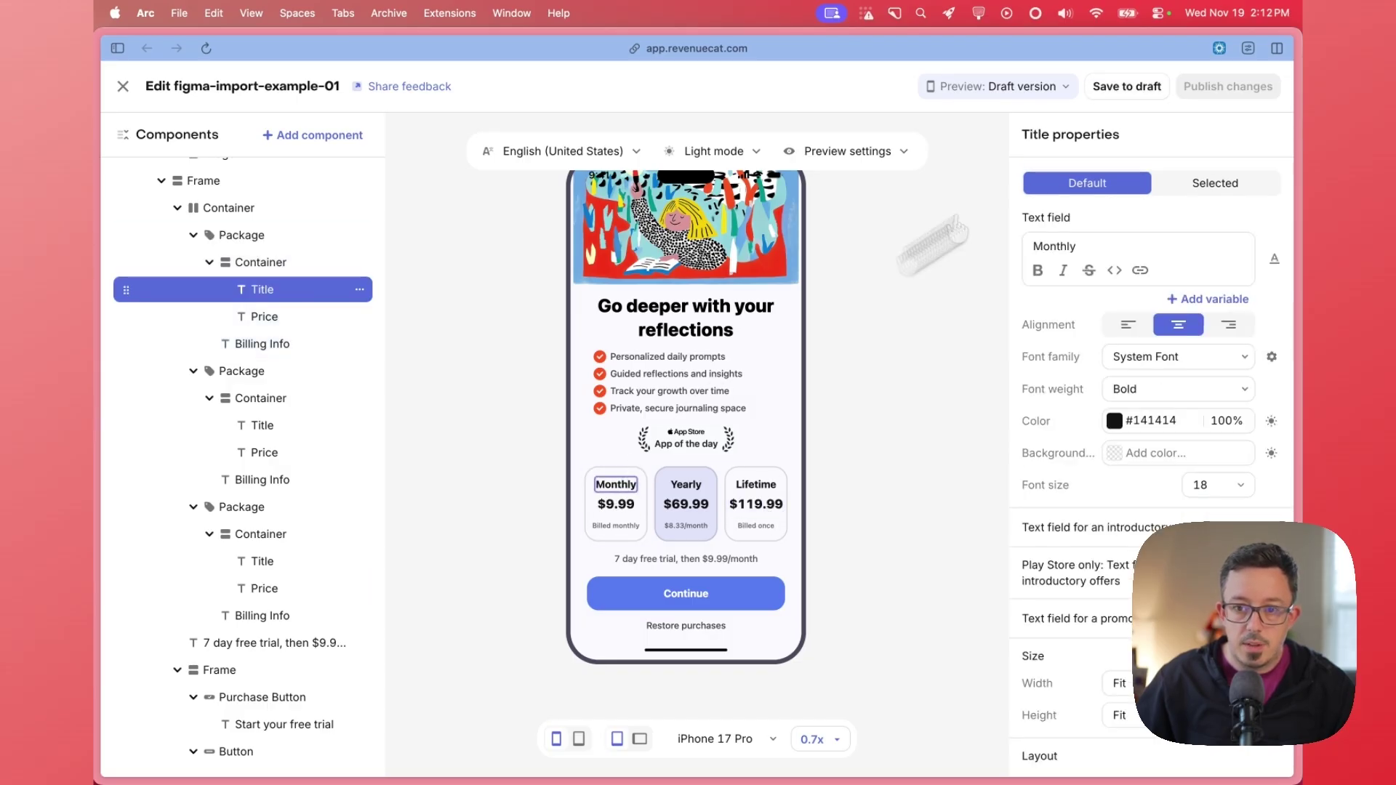
left_click(1193, 182)
left_click(1092, 186)
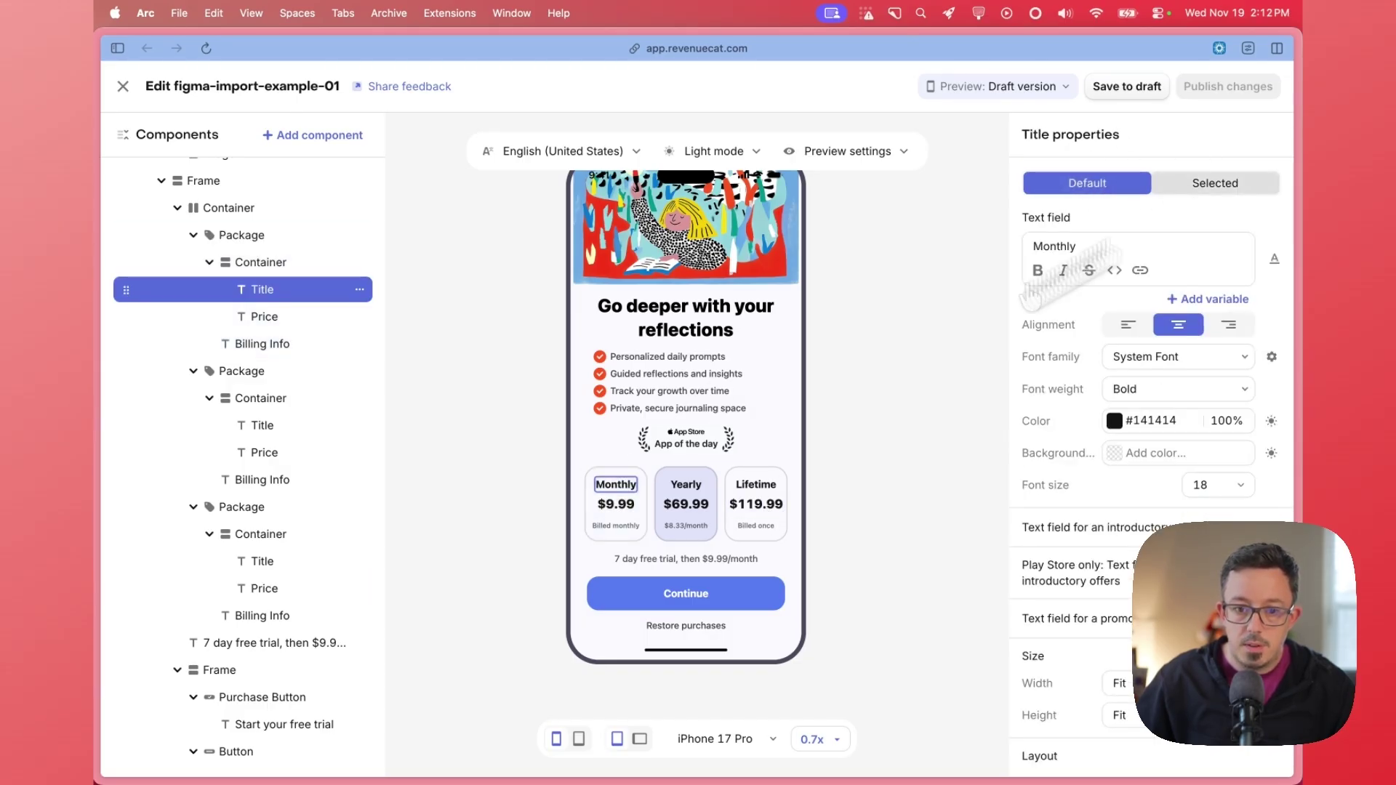
left_click(695, 483)
left_click(694, 474)
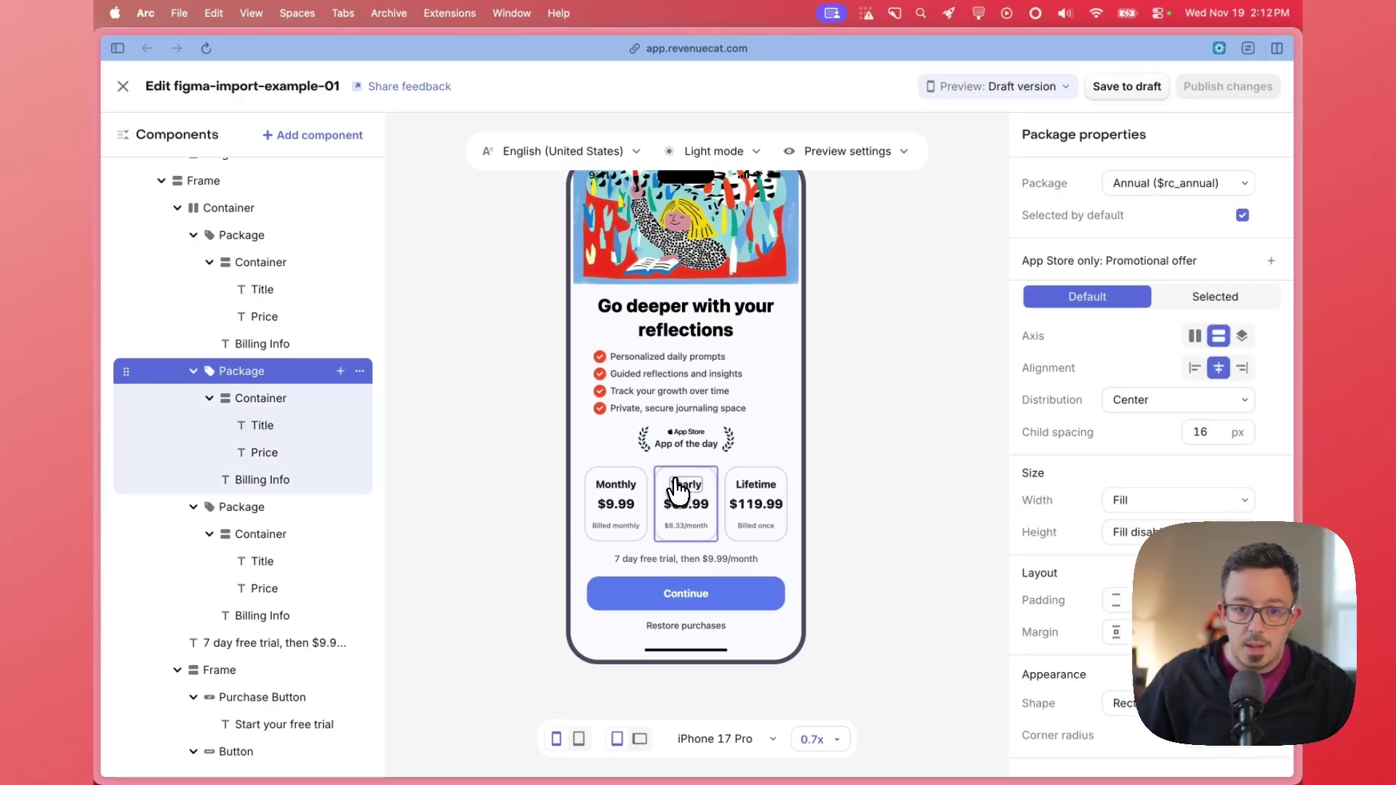
left_click(1196, 296)
left_click(1106, 301)
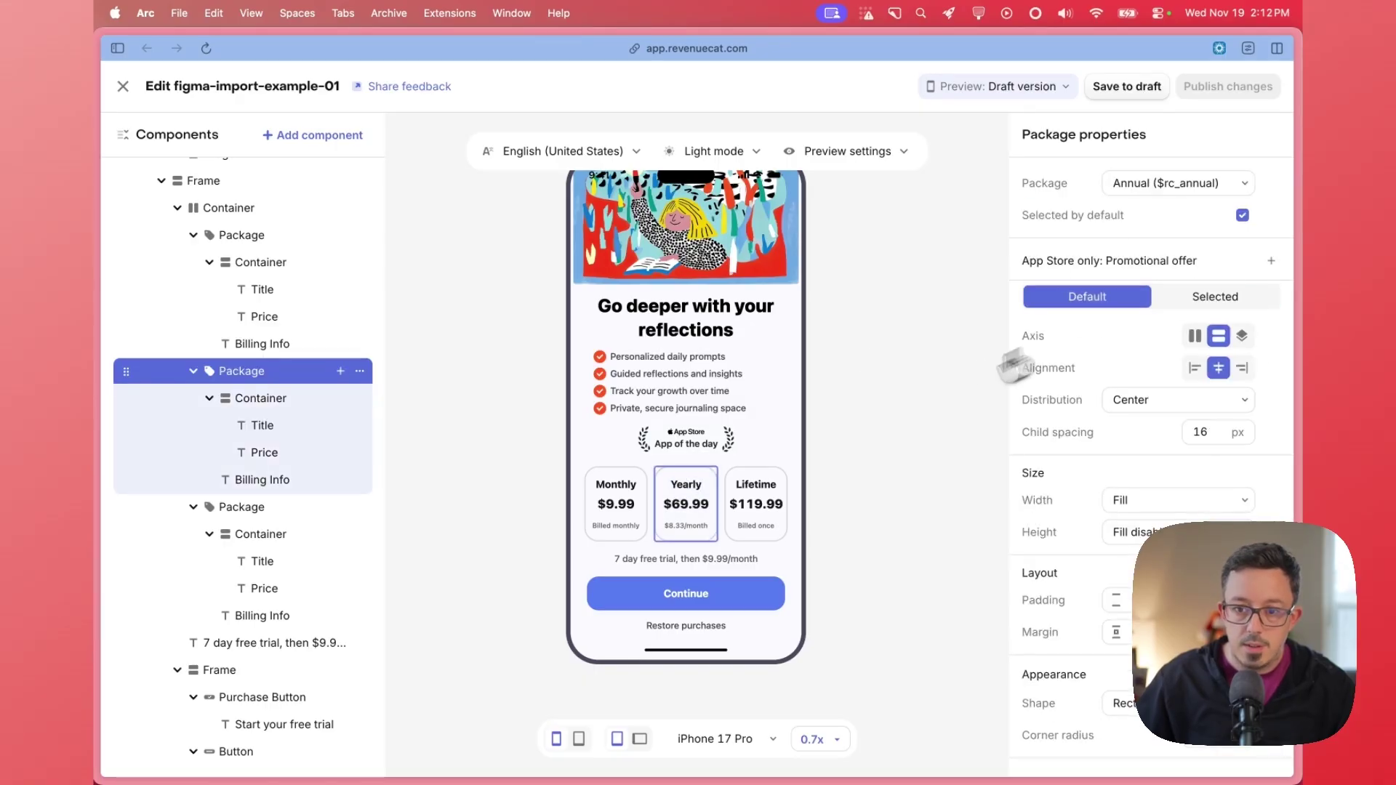
left_click(858, 445)
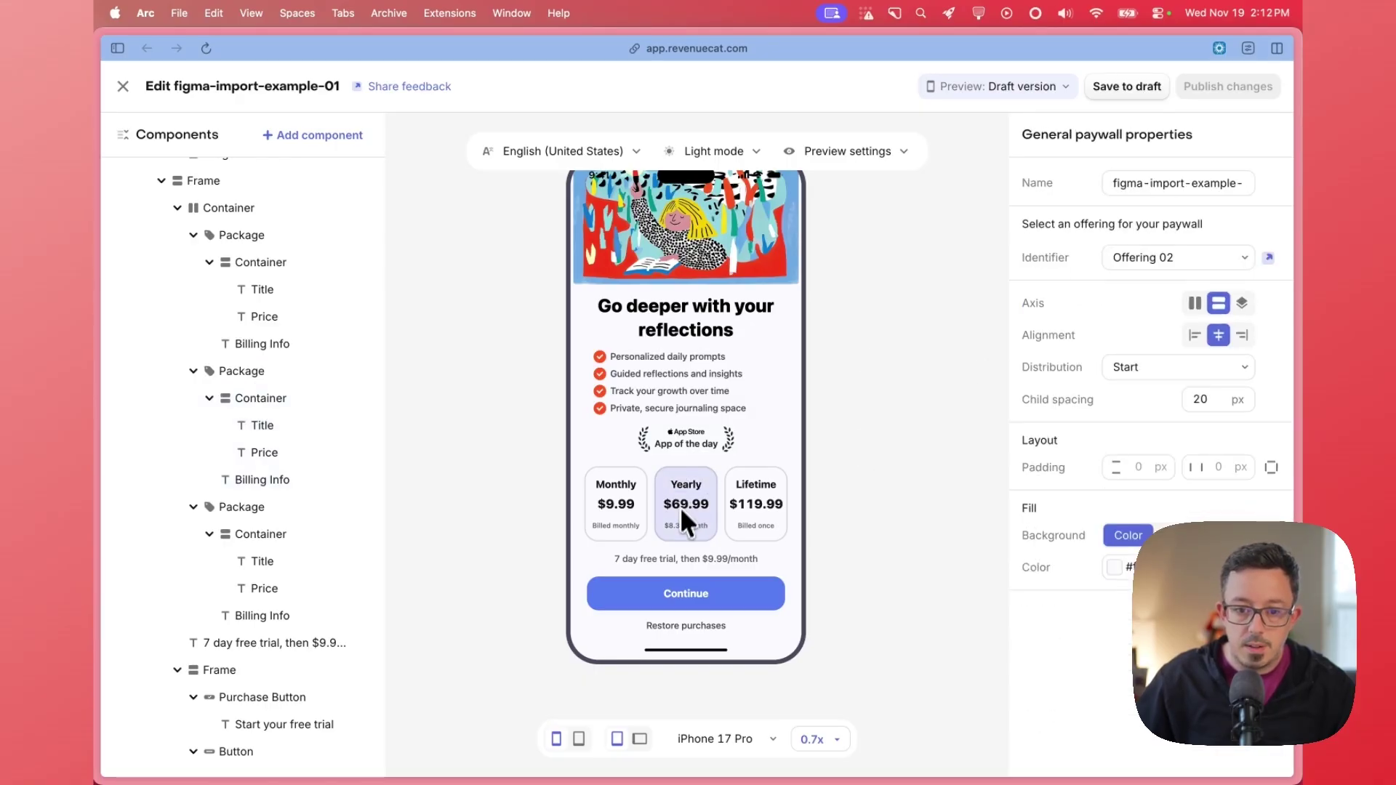
Save the restyled paywall to draft and publish its changes.
left_click(1126, 86)
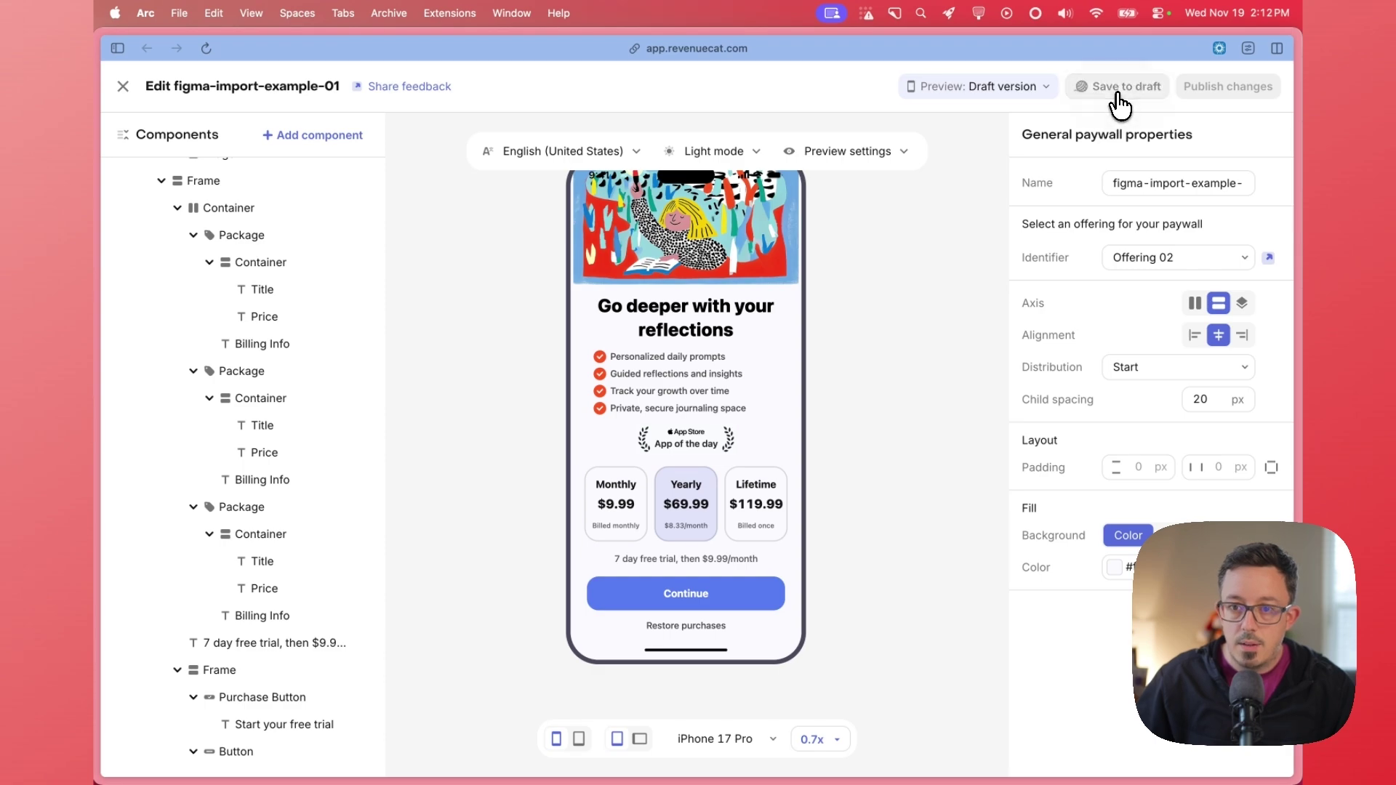
left_click(1228, 86)
left_click(1029, 87)
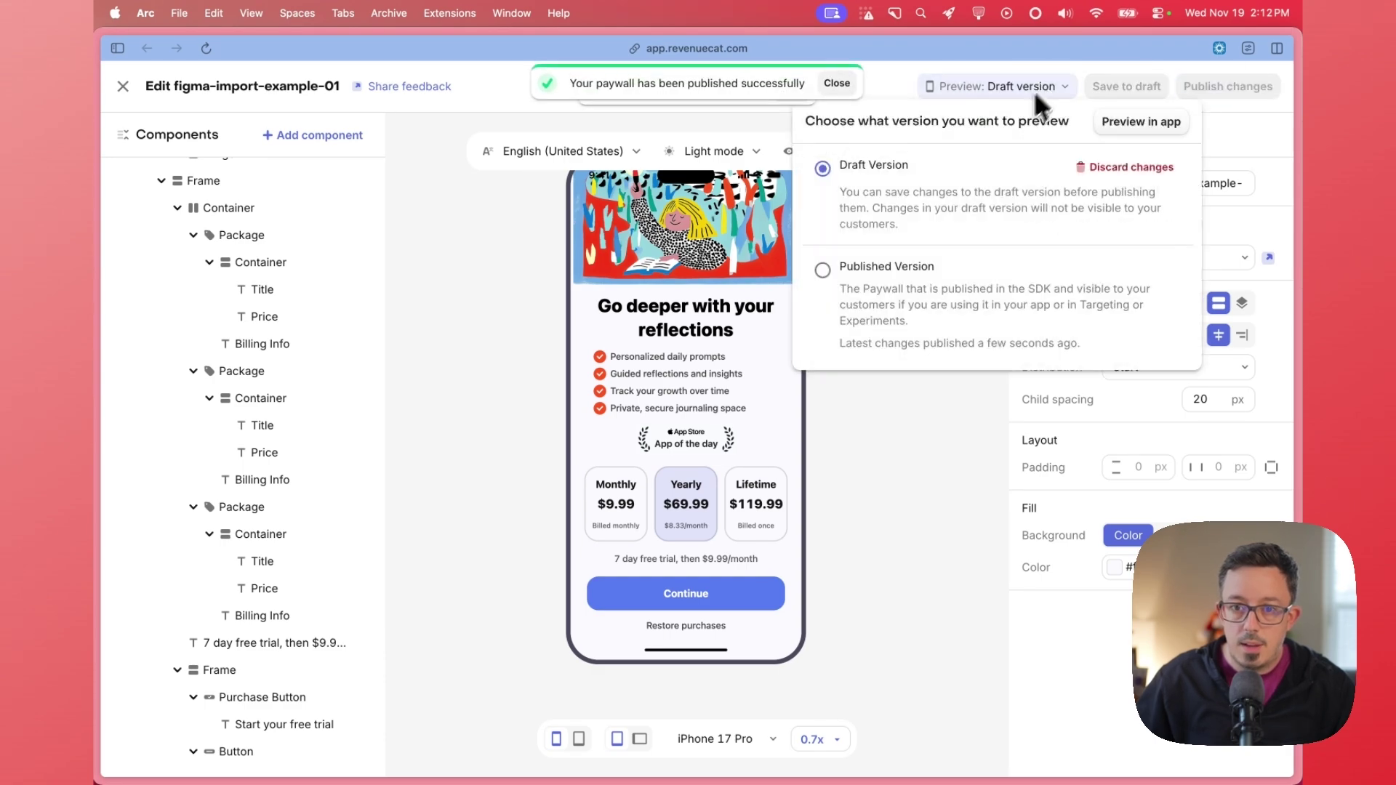
left_click(1137, 131)
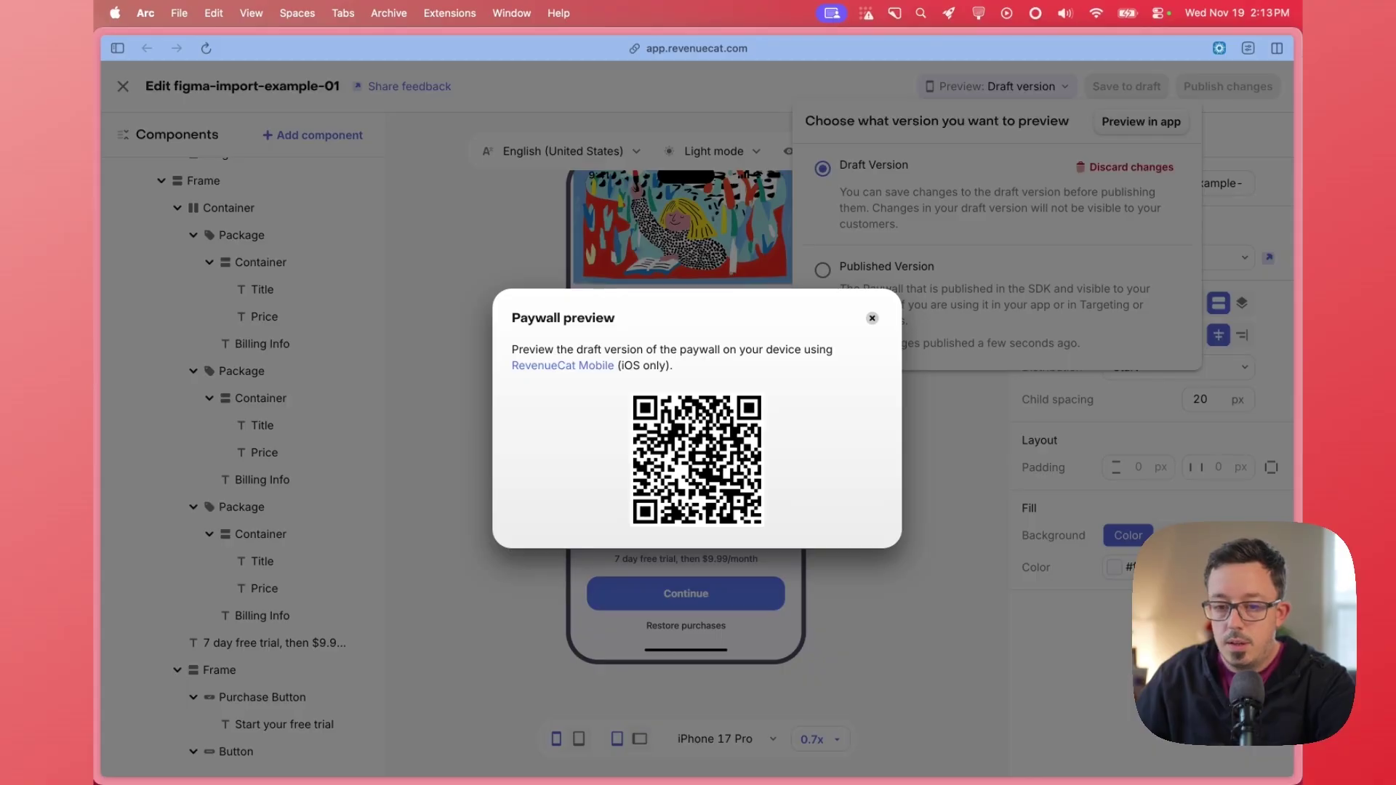
left_click_drag(1091, 33, 436, 74)
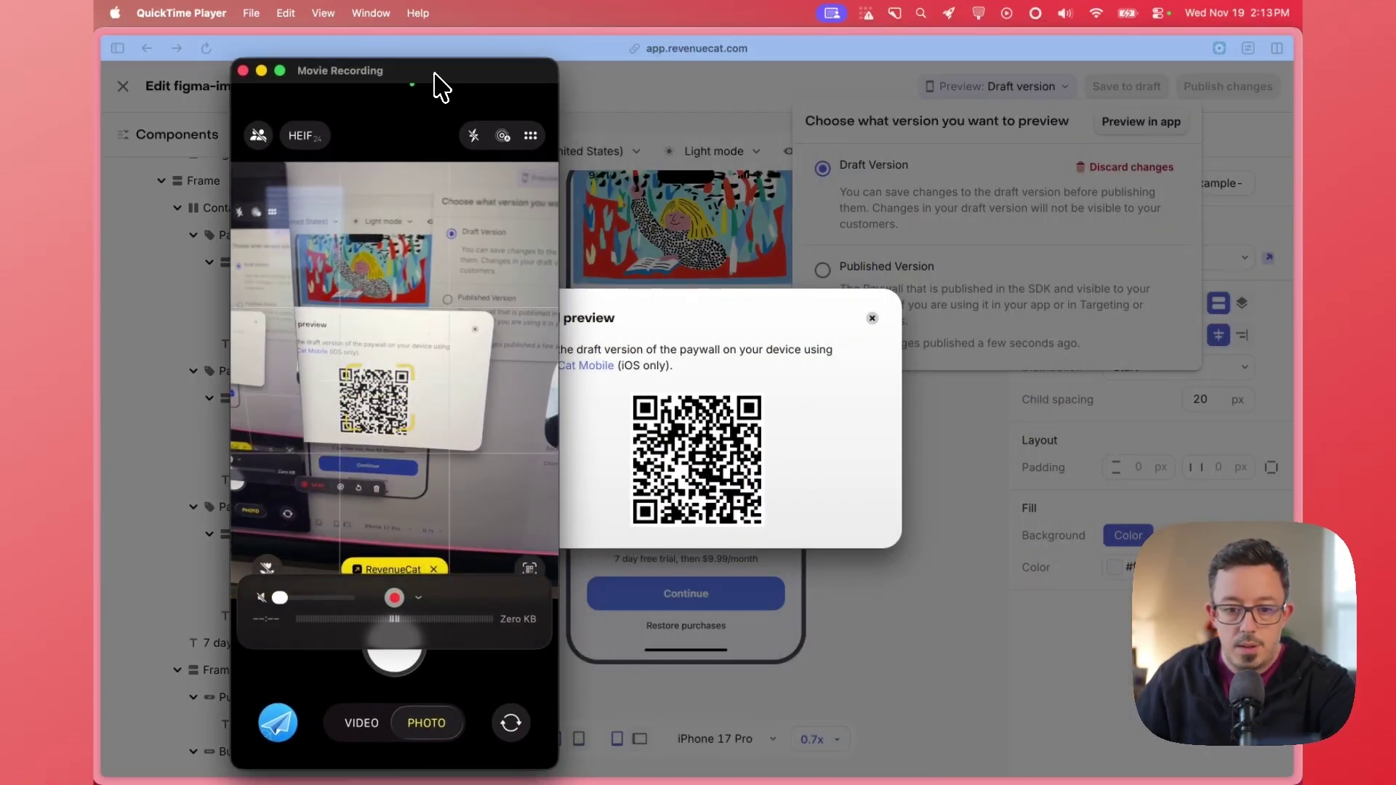